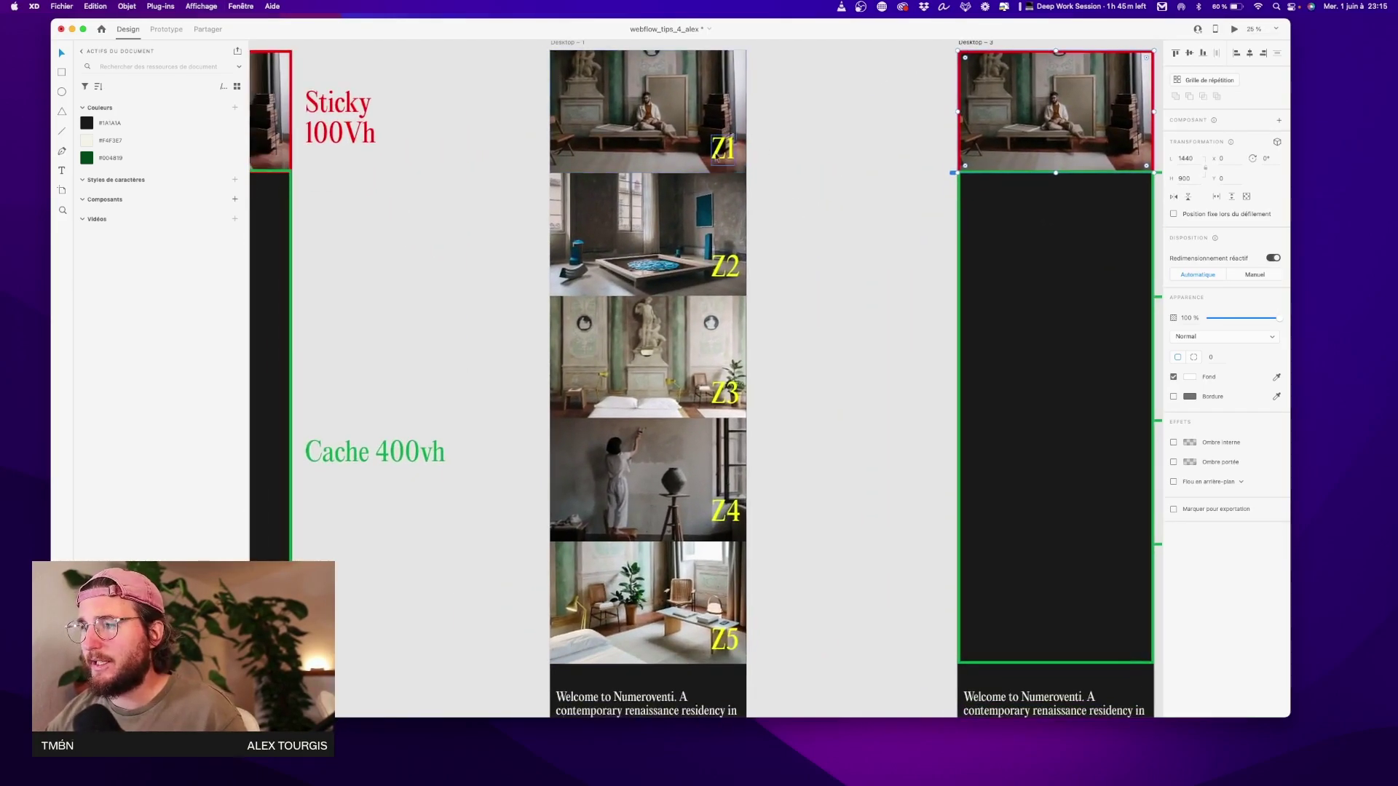
Examine the mockup artboards: image zones Z1 to Z5, the sticky block, the cache area and the scroll thresholds for showing each zone
{"action": "mouse_move", "coordinate": [722, 167]}
{"action": "left_mouse_down"}
{"action": "mouse_move", "coordinate": [781, 181]}
{"action": "mouse_move", "coordinate": [745, 176]}
{"action": "left_mouse_up"}
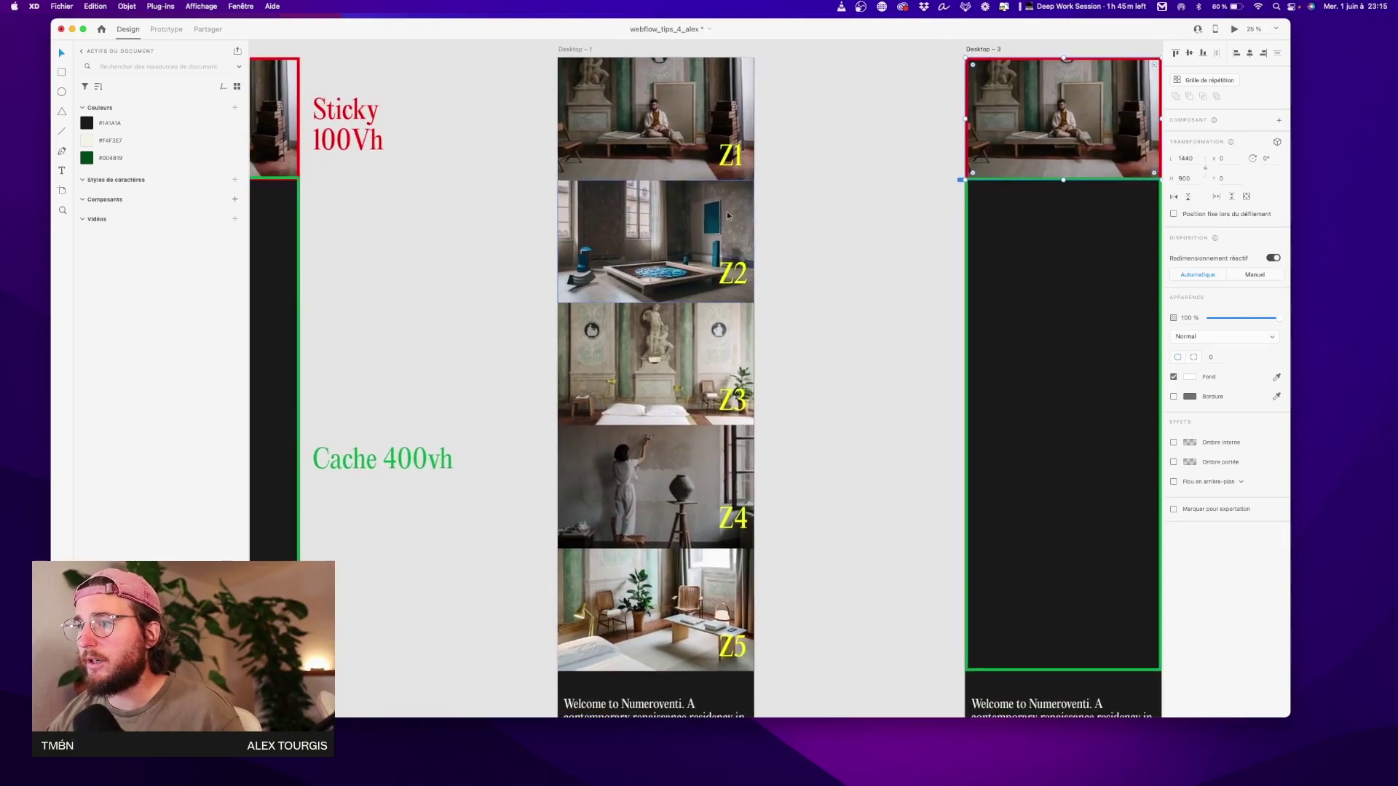
{"action": "left_click", "coordinate": [691, 148]}
{"action": "left_click", "coordinate": [732, 155]}
{"action": "left_click", "coordinate": [658, 261]}
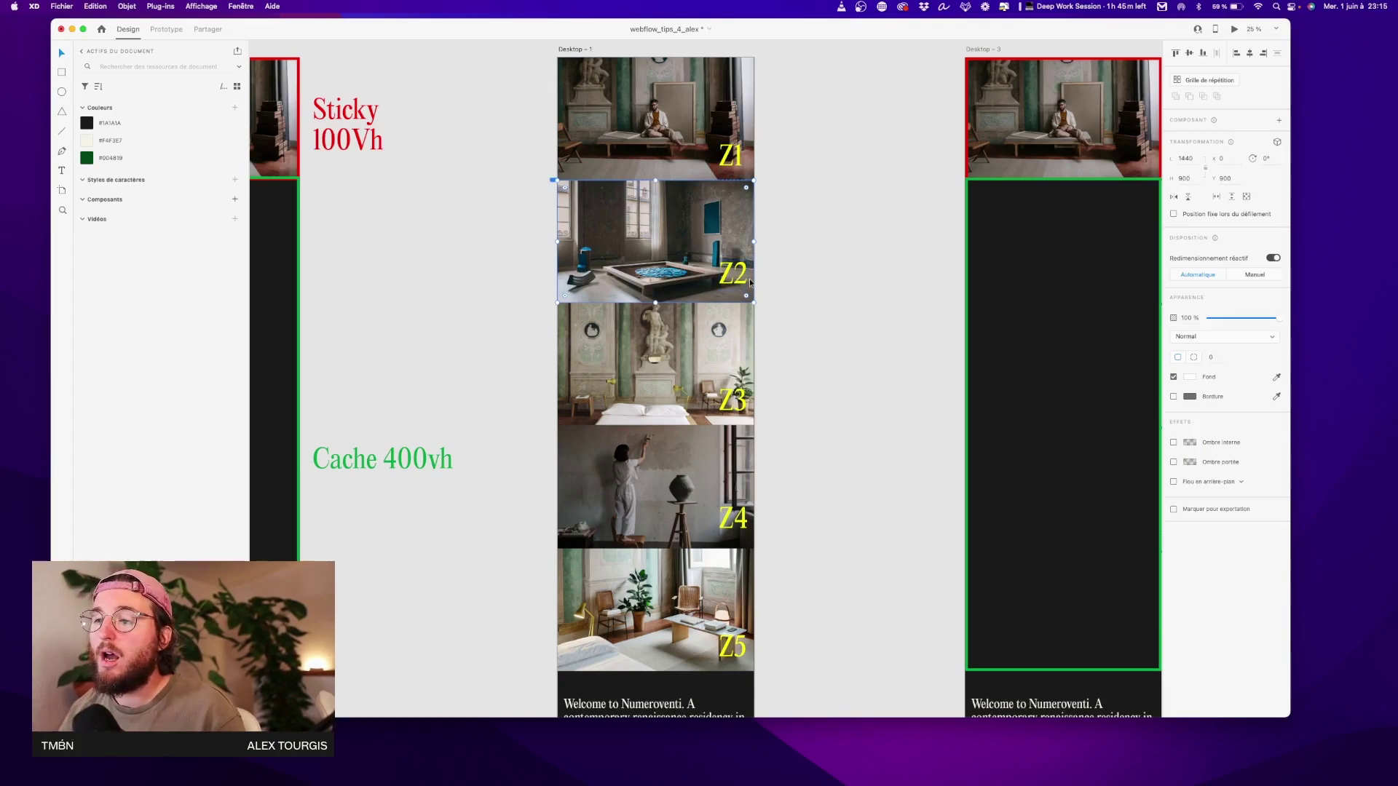
{"action": "left_click", "coordinate": [763, 362]}
{"action": "left_click_drag", "start_coordinate": [723, 360], "coordinate": [687, 428]}
{"action": "left_click", "coordinate": [778, 411]}
{"action": "left_click_drag", "start_coordinate": [779, 411], "coordinate": [699, 345]}
{"action": "left_click", "coordinate": [772, 382]}
{"action": "left_click", "coordinate": [731, 409]}
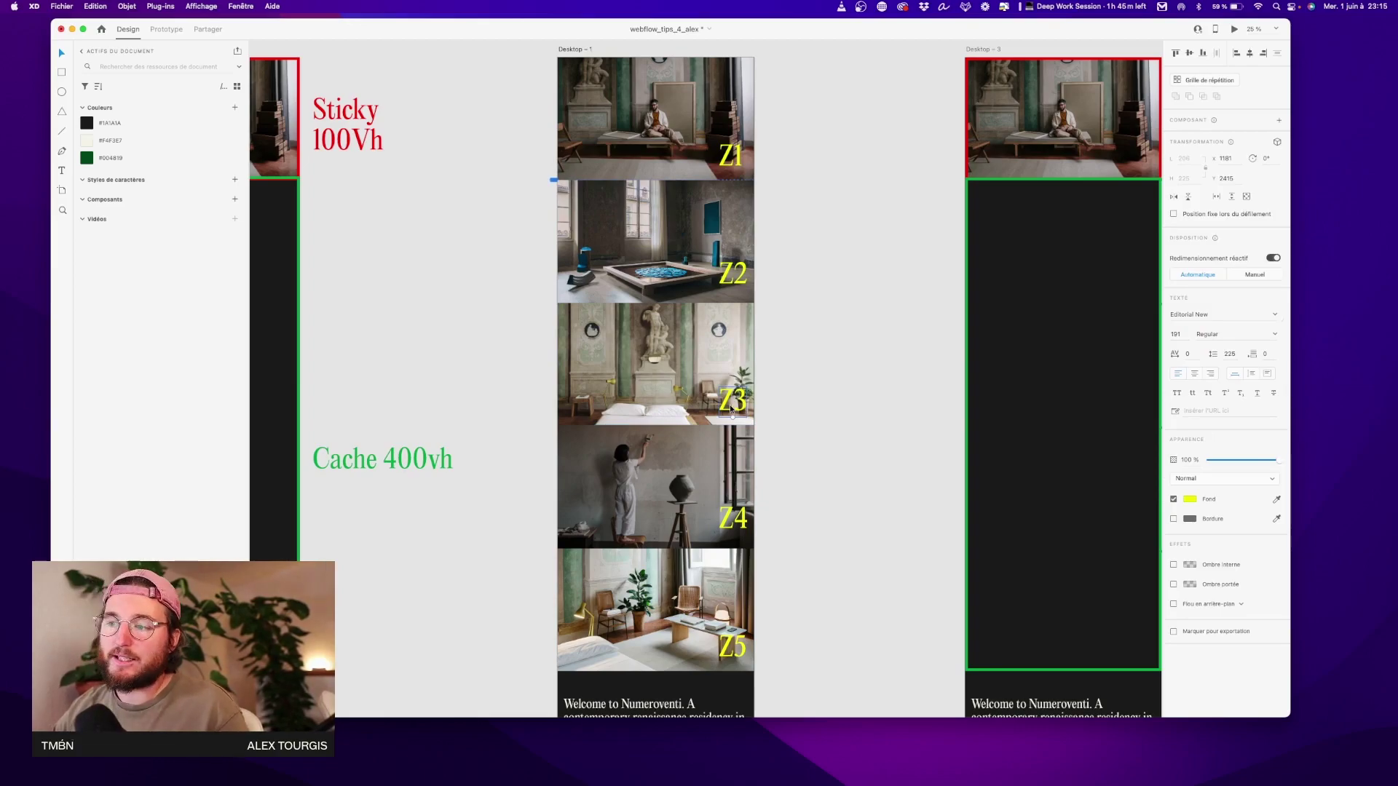
{"action": "left_click", "coordinate": [699, 247]}
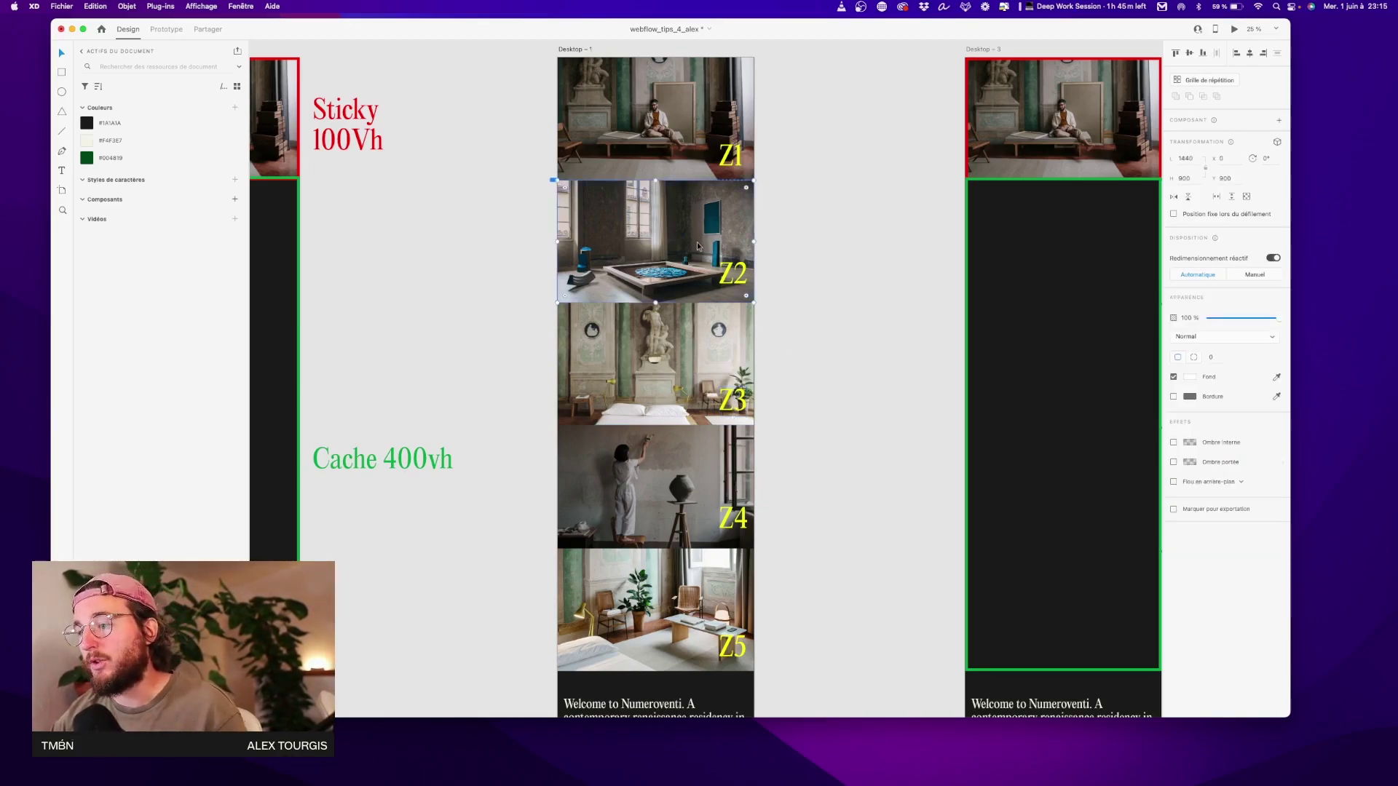
{"action": "scroll", "coordinate": [750, 552], "scroll_direction": "down", "scroll_amount": 4}
{"action": "left_click", "coordinate": [750, 510]}
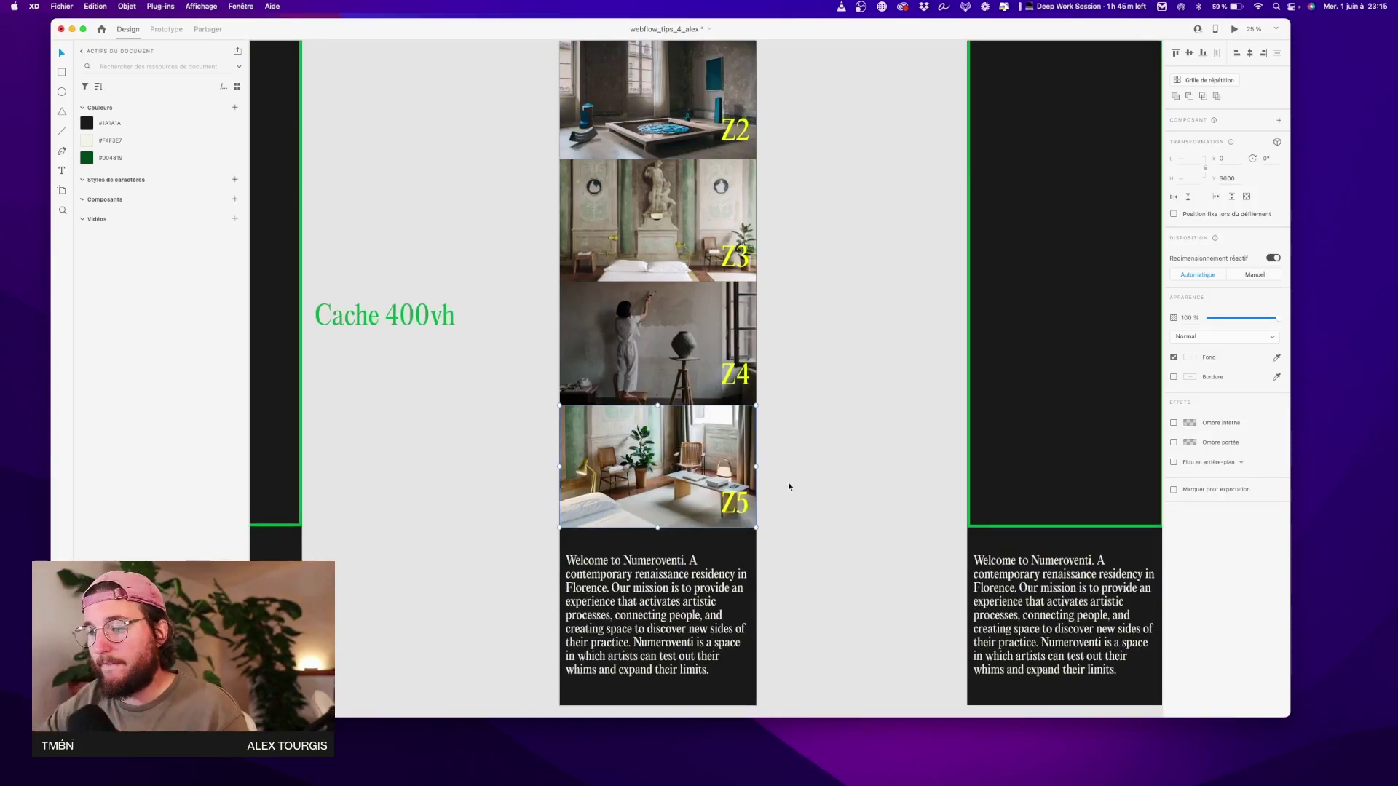
{"action": "left_click_drag", "start_coordinate": [799, 466], "coordinate": [676, 509]}
{"action": "key", "text": "super+minus"}
{"action": "left_click", "coordinate": [821, 468]}
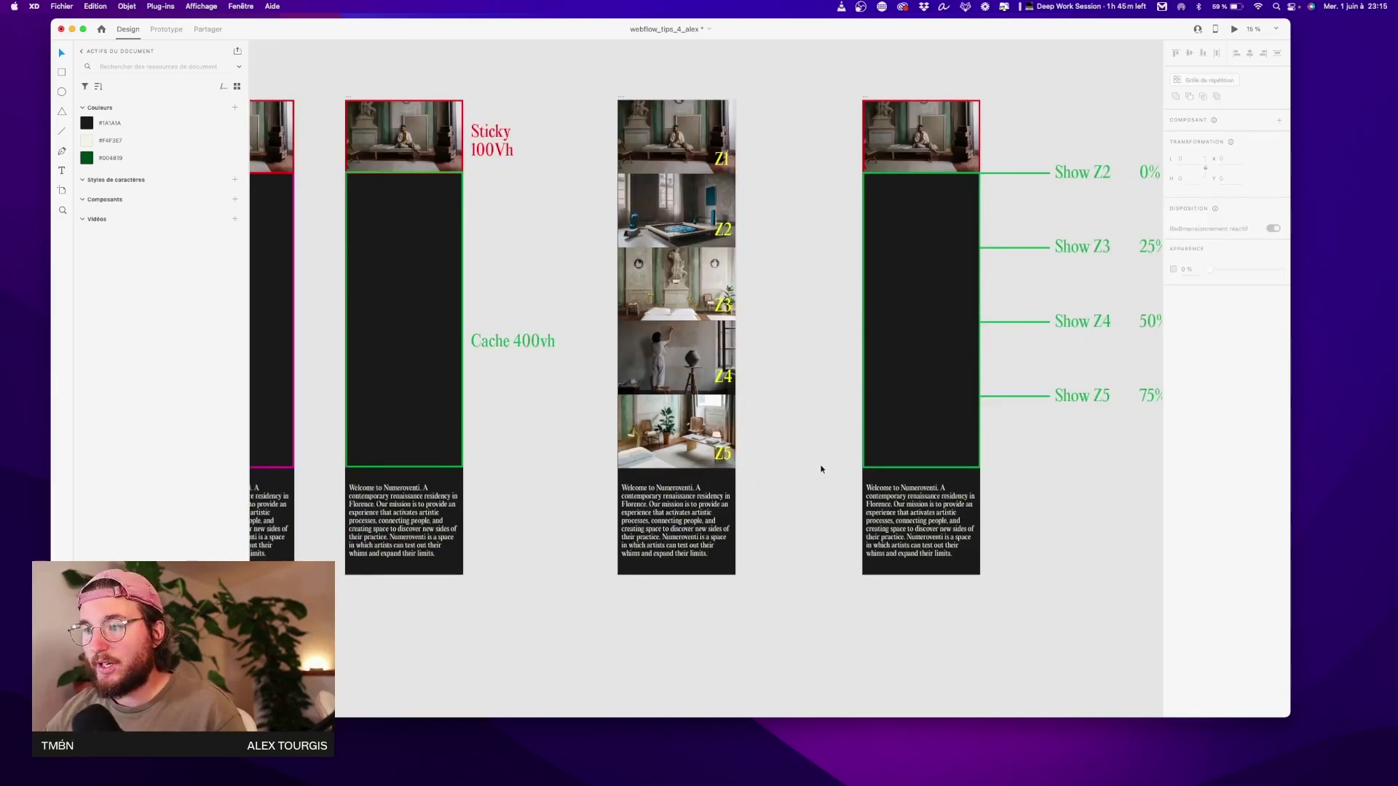
{"action": "key", "text": "super+minus"}
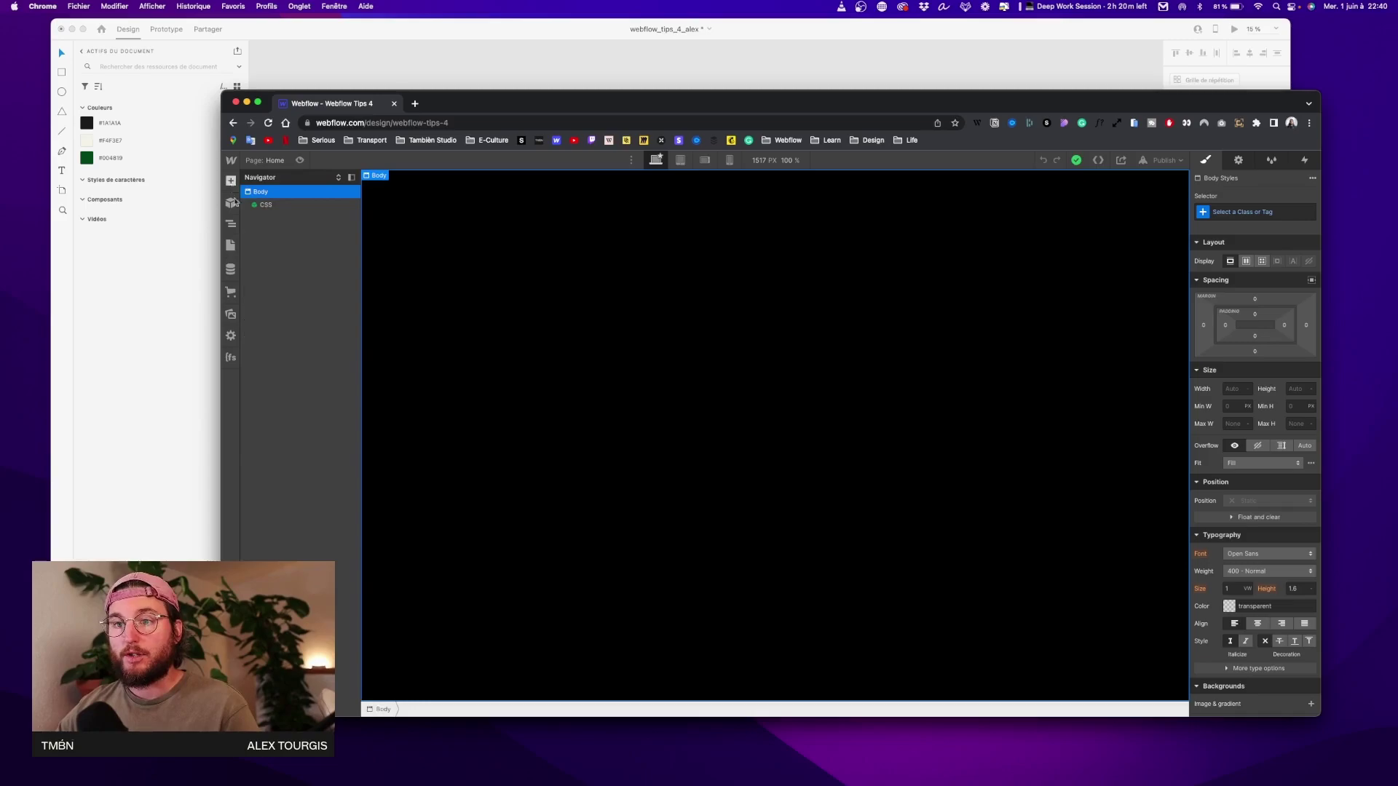
In Webflow, add a Div Block to the page body and give it a new class named main__parent
{"action": "left_click", "coordinate": [231, 181]}
{"action": "left_click_drag", "start_coordinate": [284, 358], "coordinate": [496, 265]}
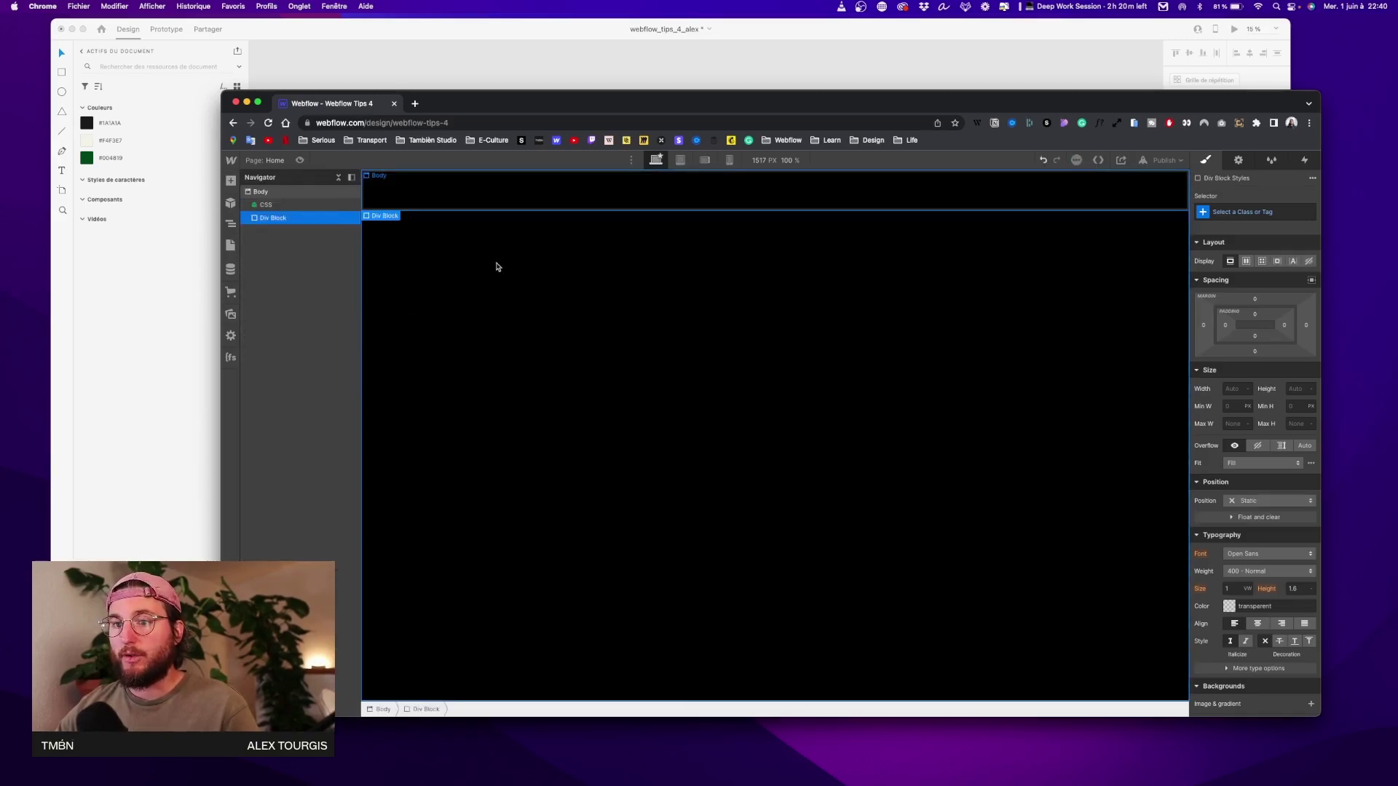
{"action": "left_click", "coordinate": [1261, 211]}
{"action": "type", "text": "main"}
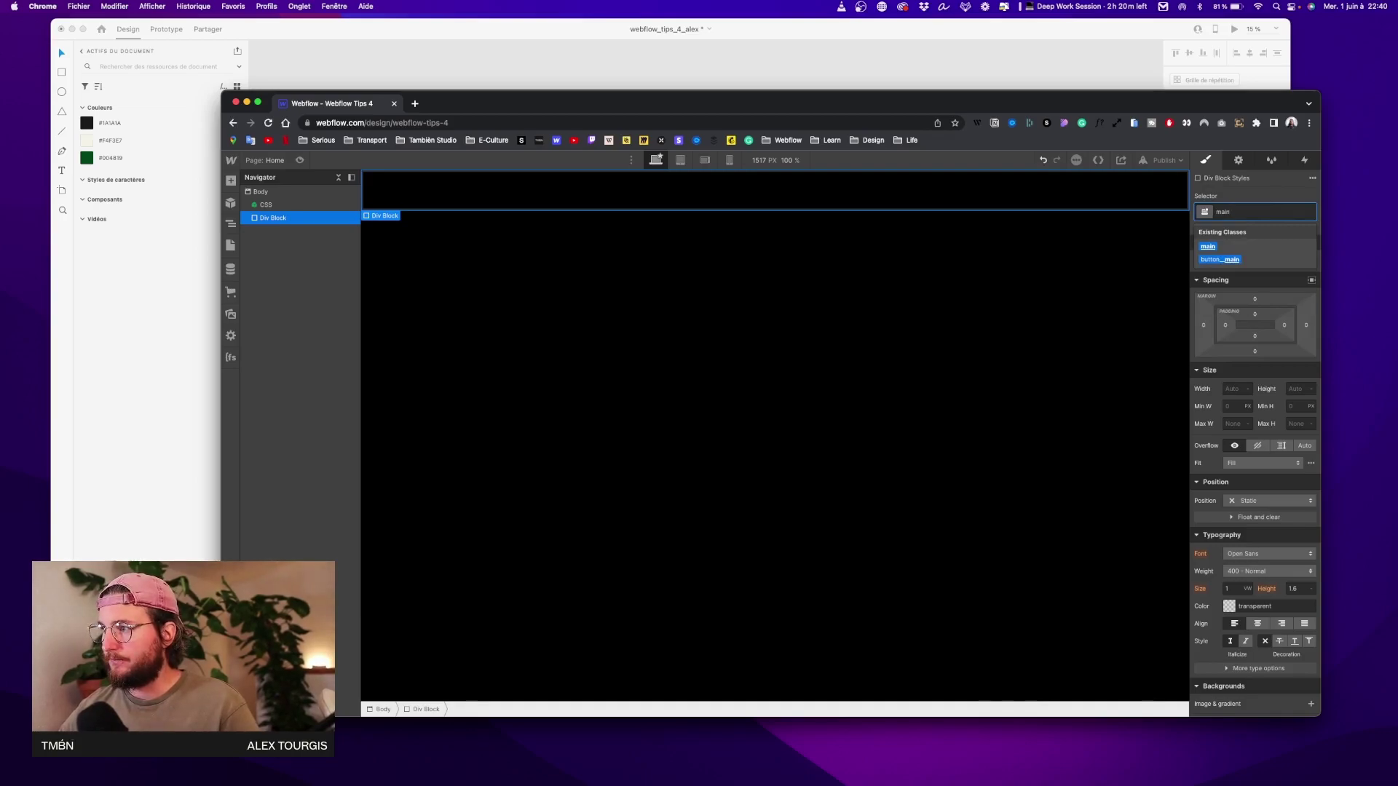
{"action": "type", "text": "_pa"}
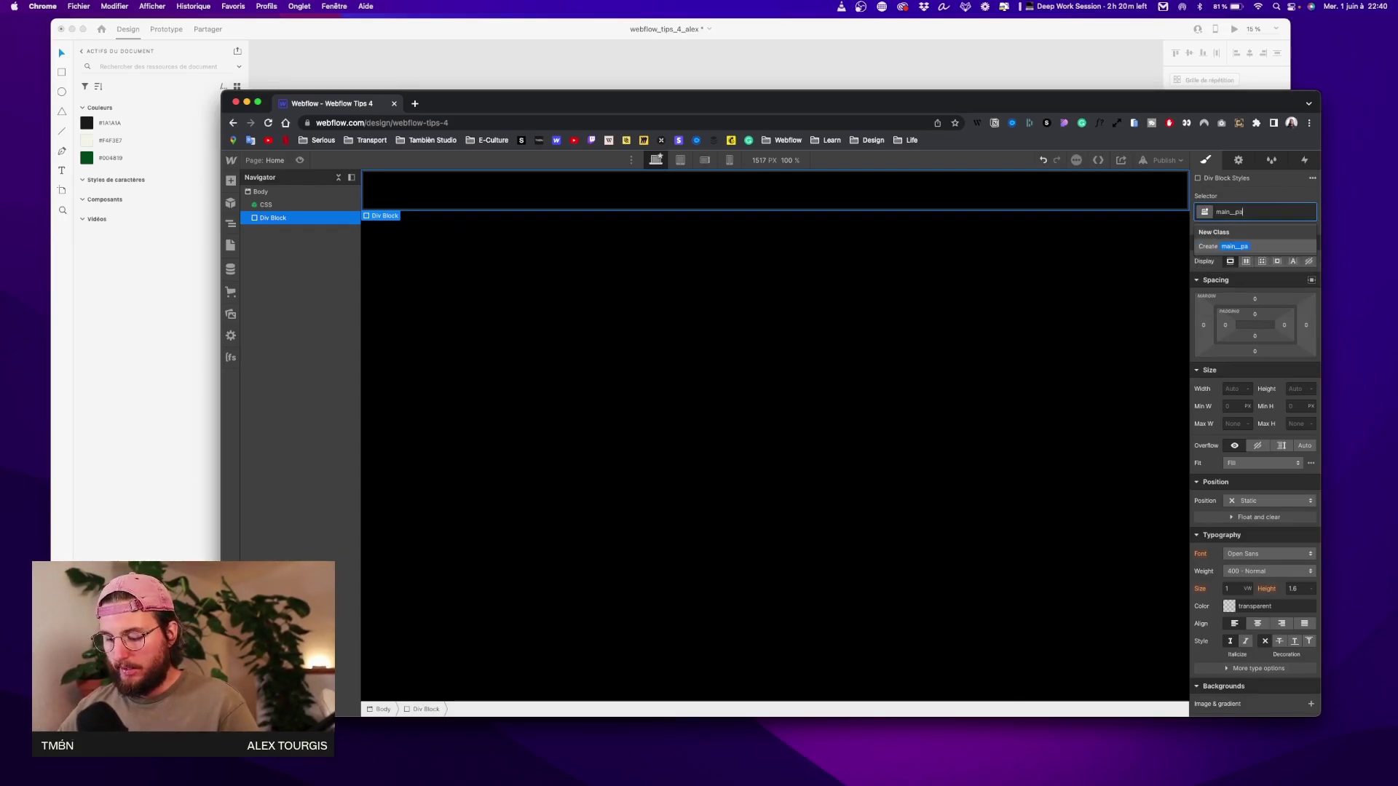
{"action": "type", "text": "rent"}
{"action": "key", "text": "Return"}
Size main__parent to 100 VW wide and 500 VH high, and set its position to Relative
{"action": "left_click", "coordinate": [1237, 389]}
{"action": "type", "text": "100vw"}
{"action": "left_click", "coordinate": [1294, 388]}
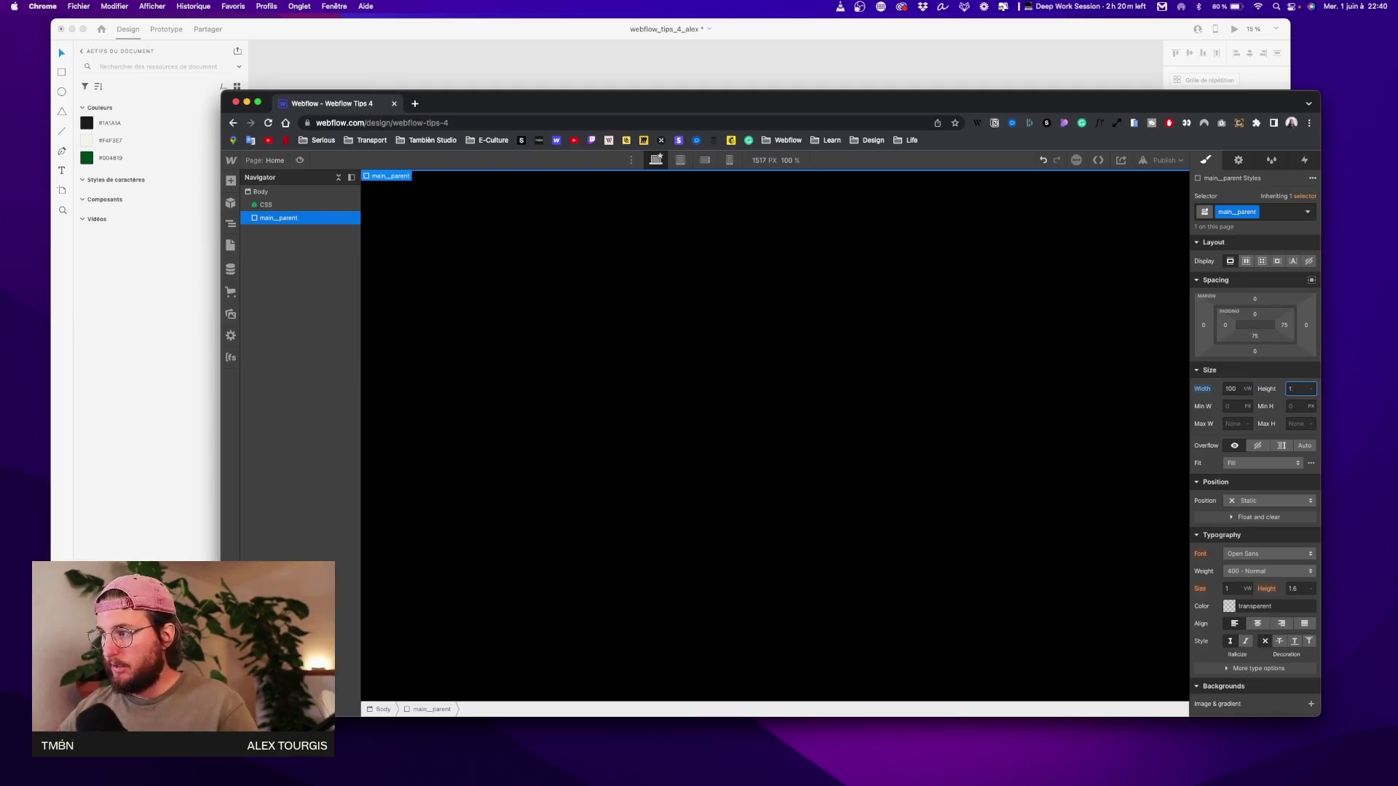
{"action": "type", "text": "500vh"}
{"action": "key", "text": "Return"}
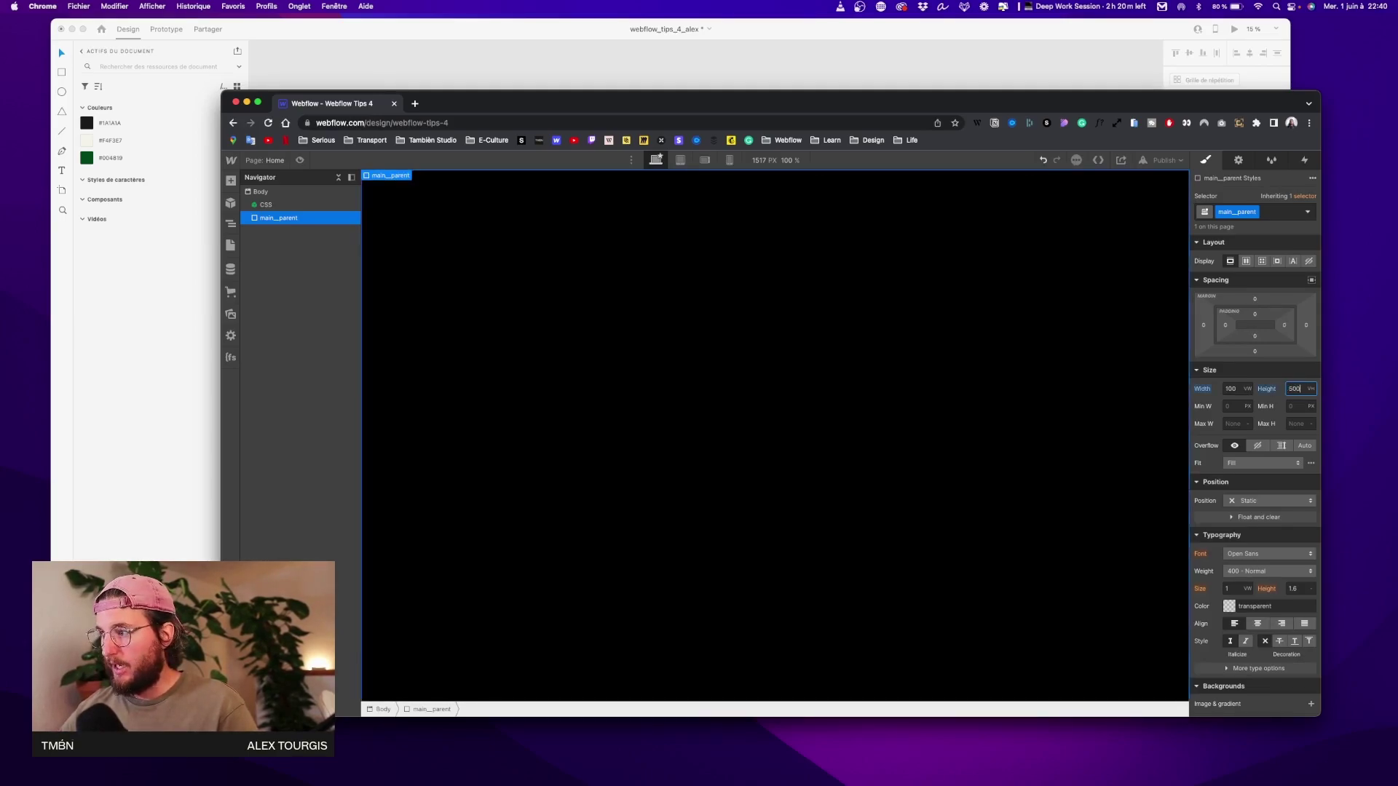
{"action": "left_click", "coordinate": [1254, 501]}
{"action": "left_click", "coordinate": [1251, 514]}
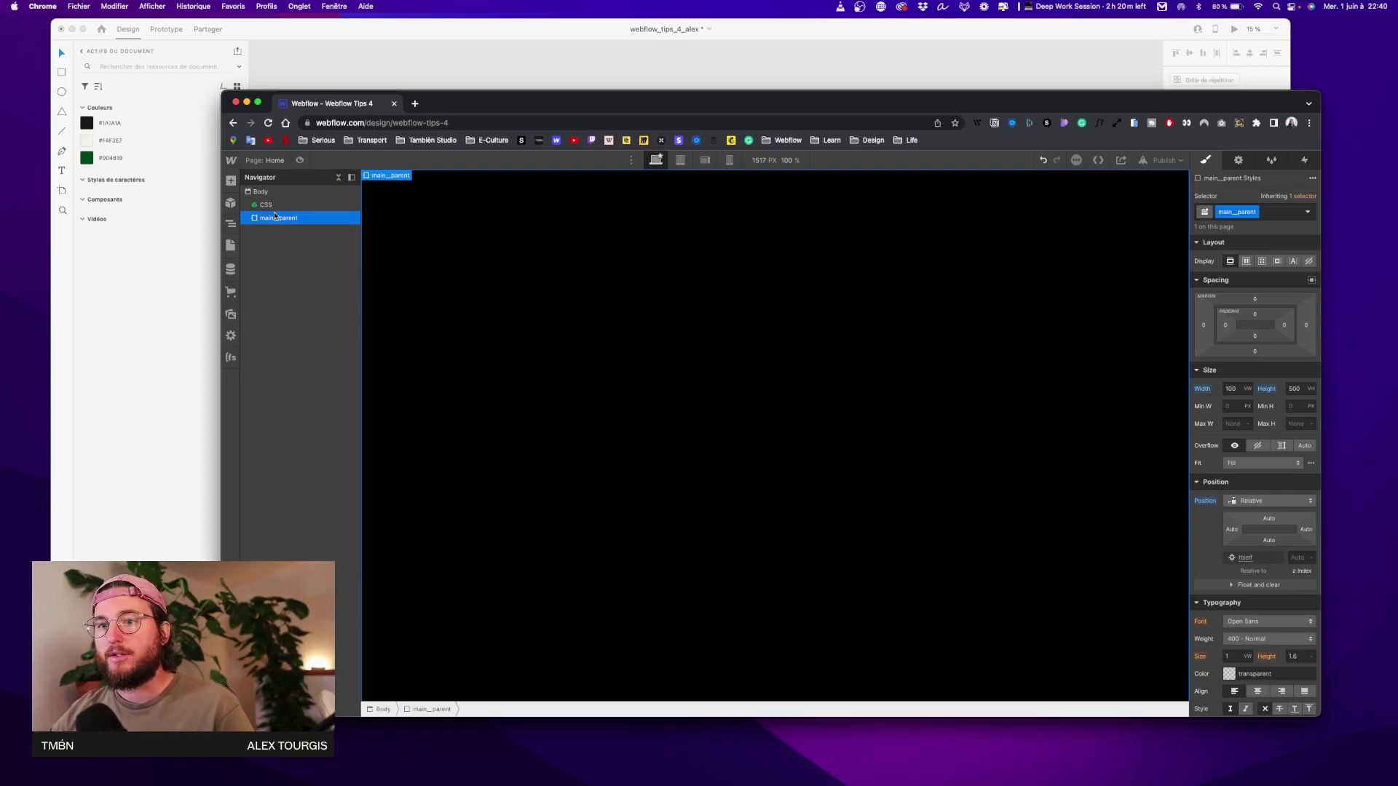
Add a second Div Block directly below main__parent and give it a new class named text__section
{"action": "left_click", "coordinate": [231, 181]}
{"action": "left_click_drag", "start_coordinate": [277, 378], "coordinate": [281, 218]}
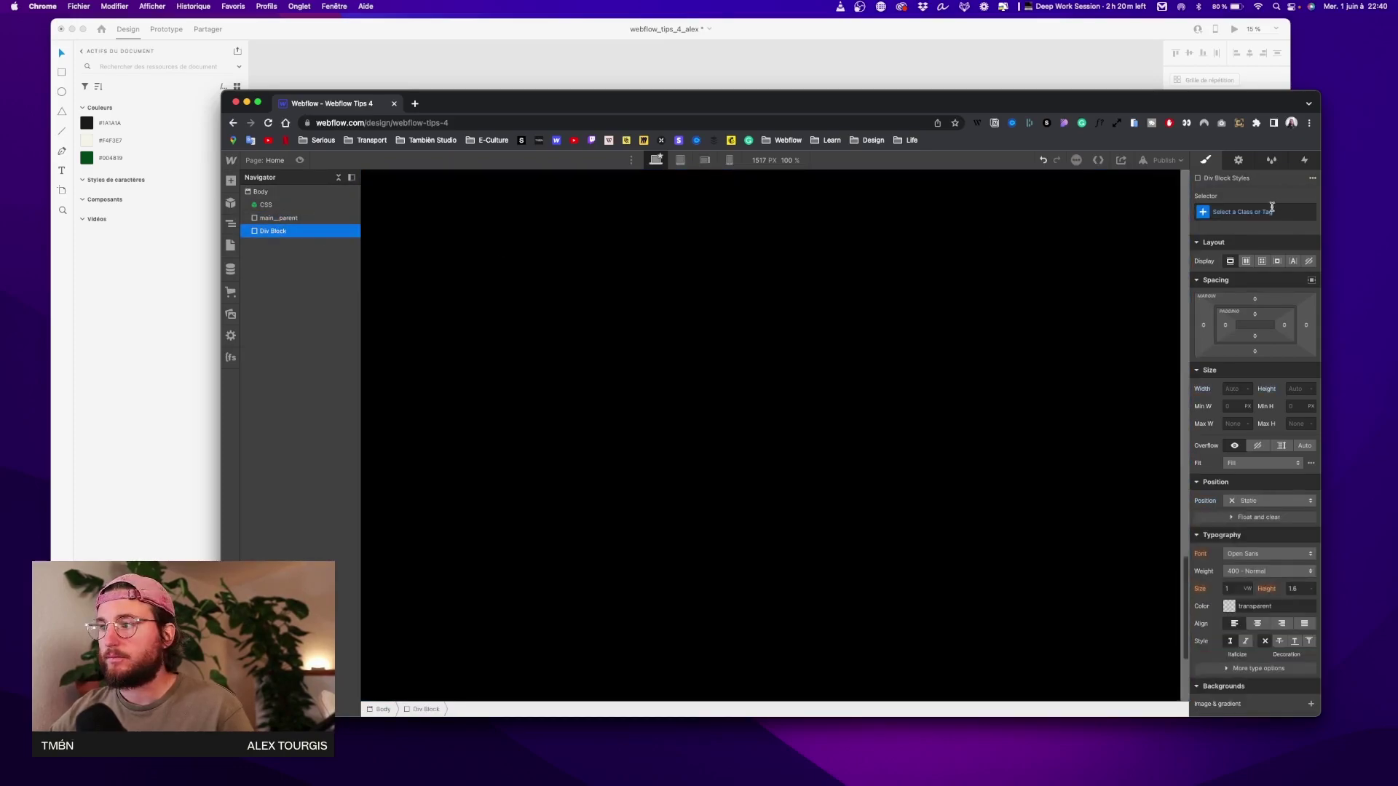
{"action": "left_click", "coordinate": [1262, 212]}
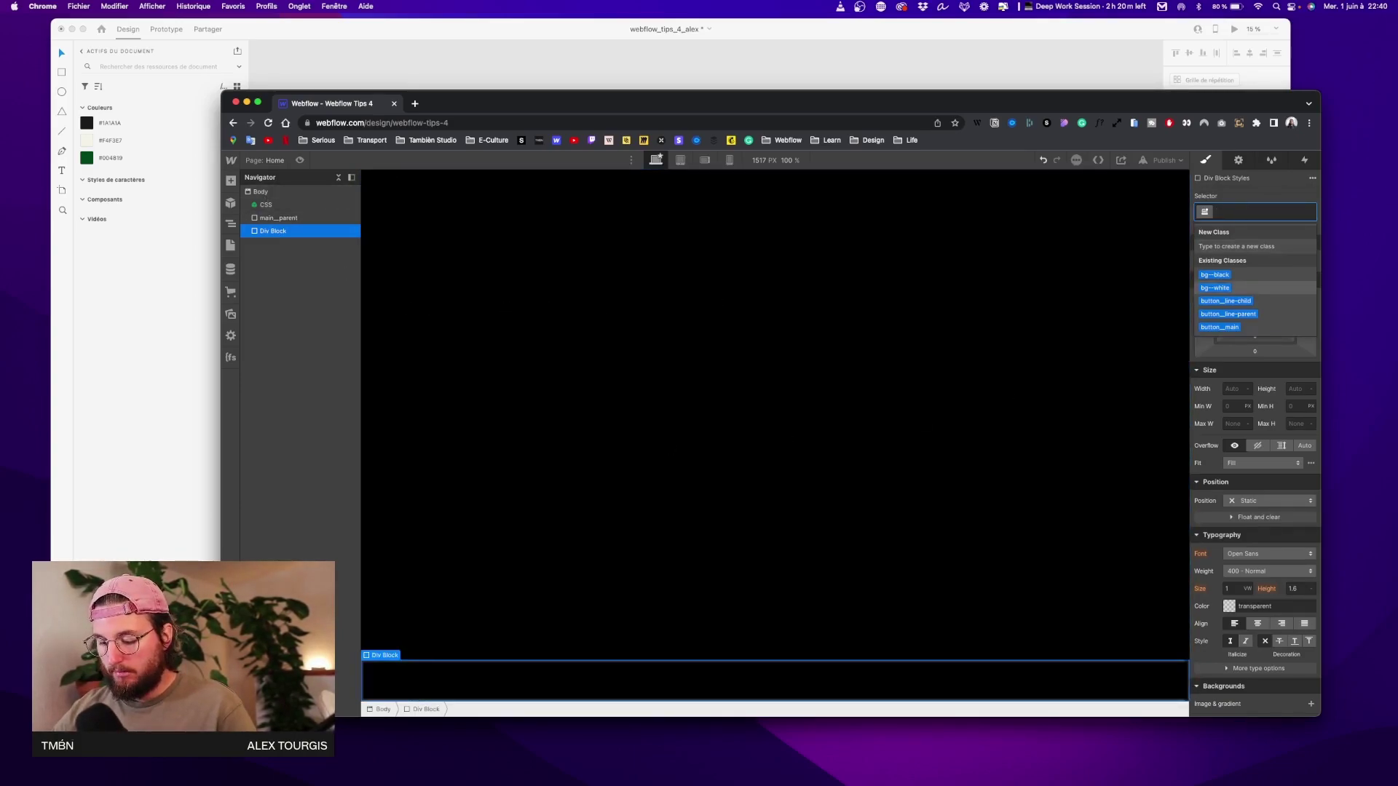
{"action": "type", "text": "text_s"}
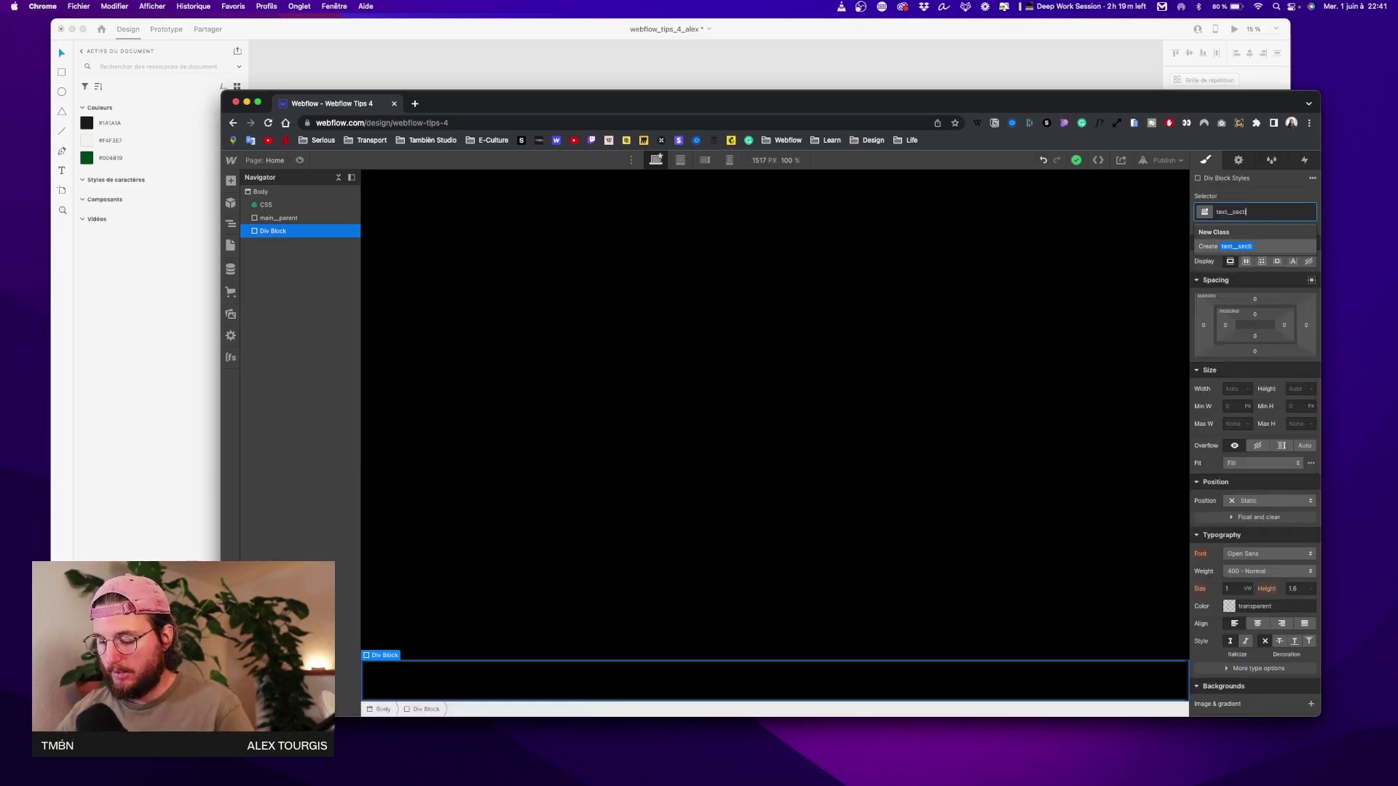
{"action": "key", "text": "Return"}
Set the text__section width to 100 VW and its top and bottom padding to 6rem
{"action": "left_click", "coordinate": [1241, 388]}
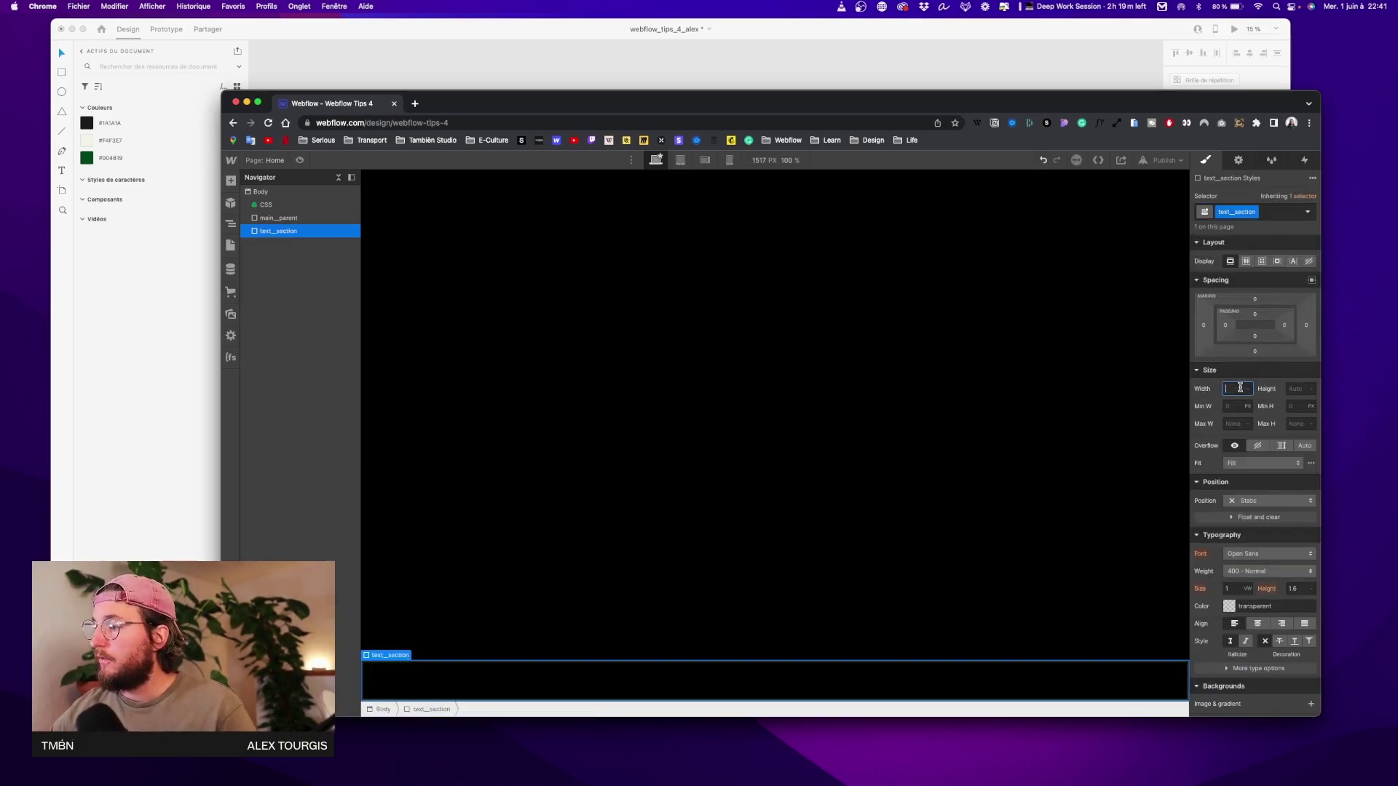
{"action": "type", "text": "100v"}
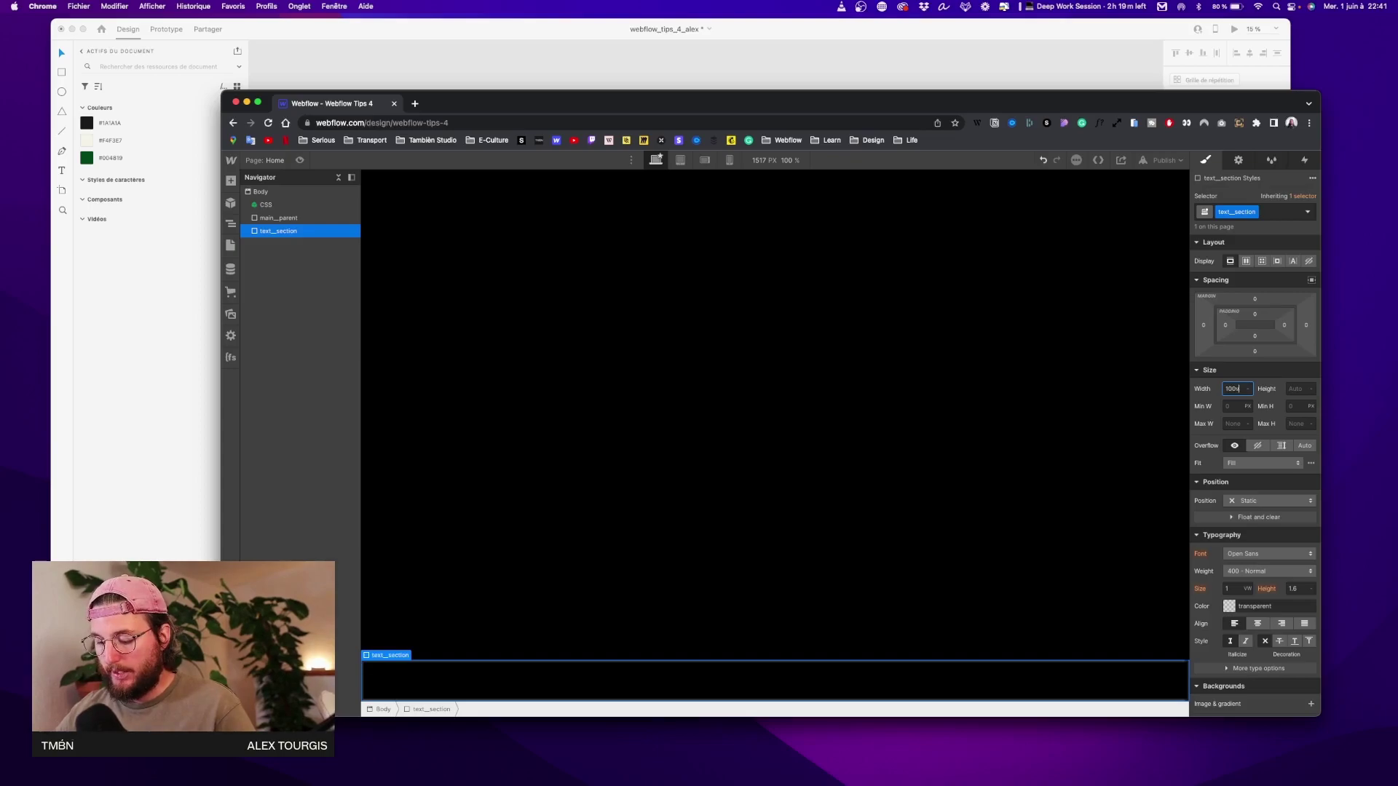
{"action": "type", "text": "w"}
{"action": "left_click_drag", "start_coordinate": [1255, 314], "coordinate": [1255, 320]}
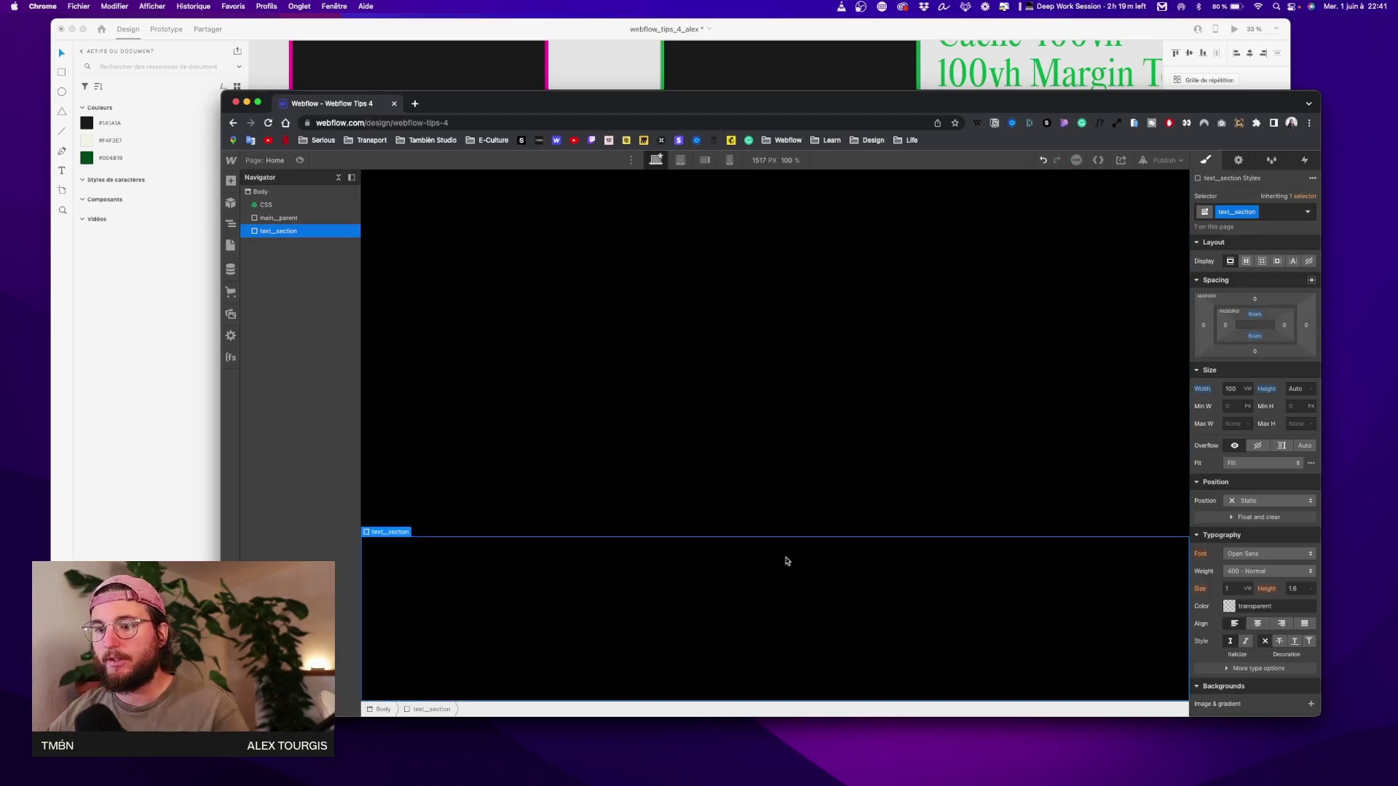
Insert an H1 heading inside text__section, then reselect the section
{"action": "key", "text": "a"}
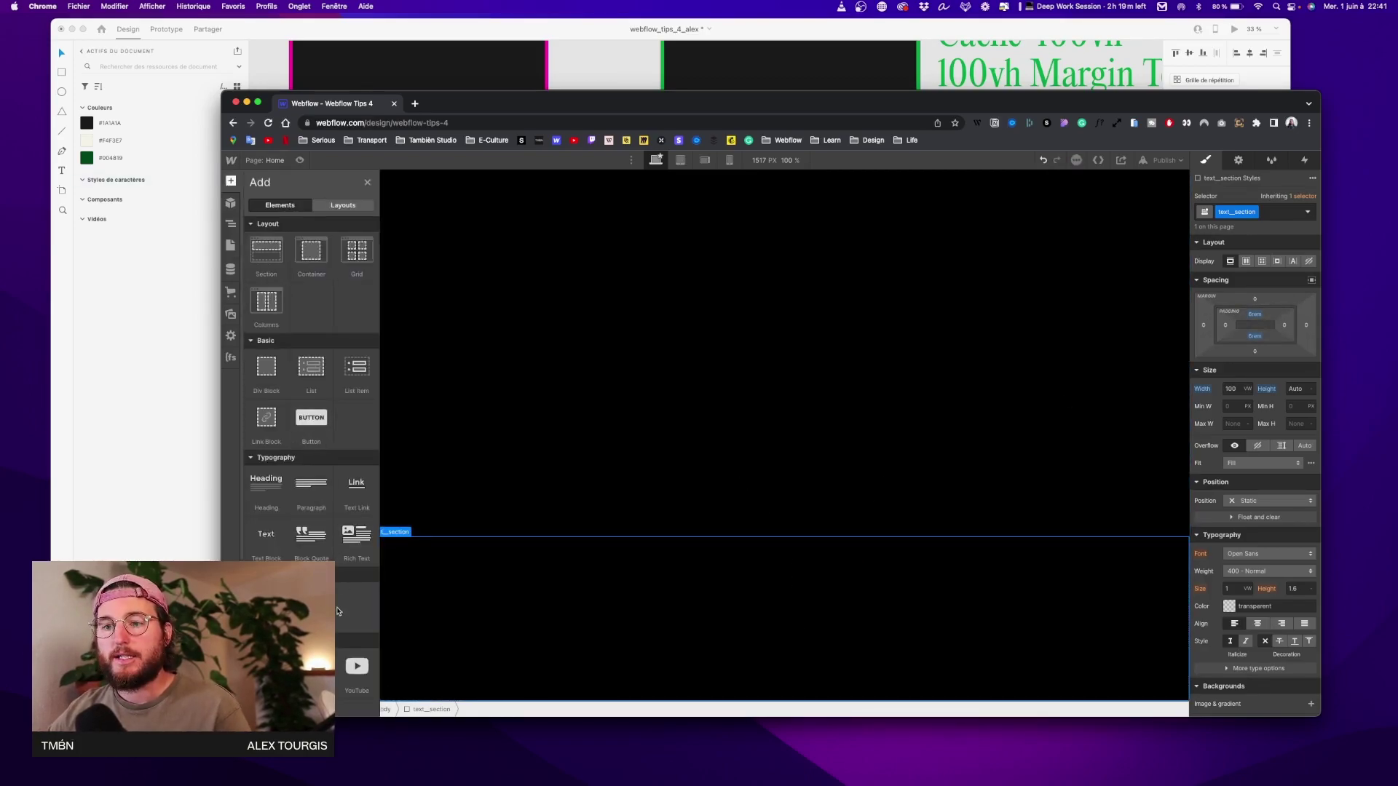
{"action": "left_click_drag", "start_coordinate": [266, 481], "coordinate": [599, 621]}
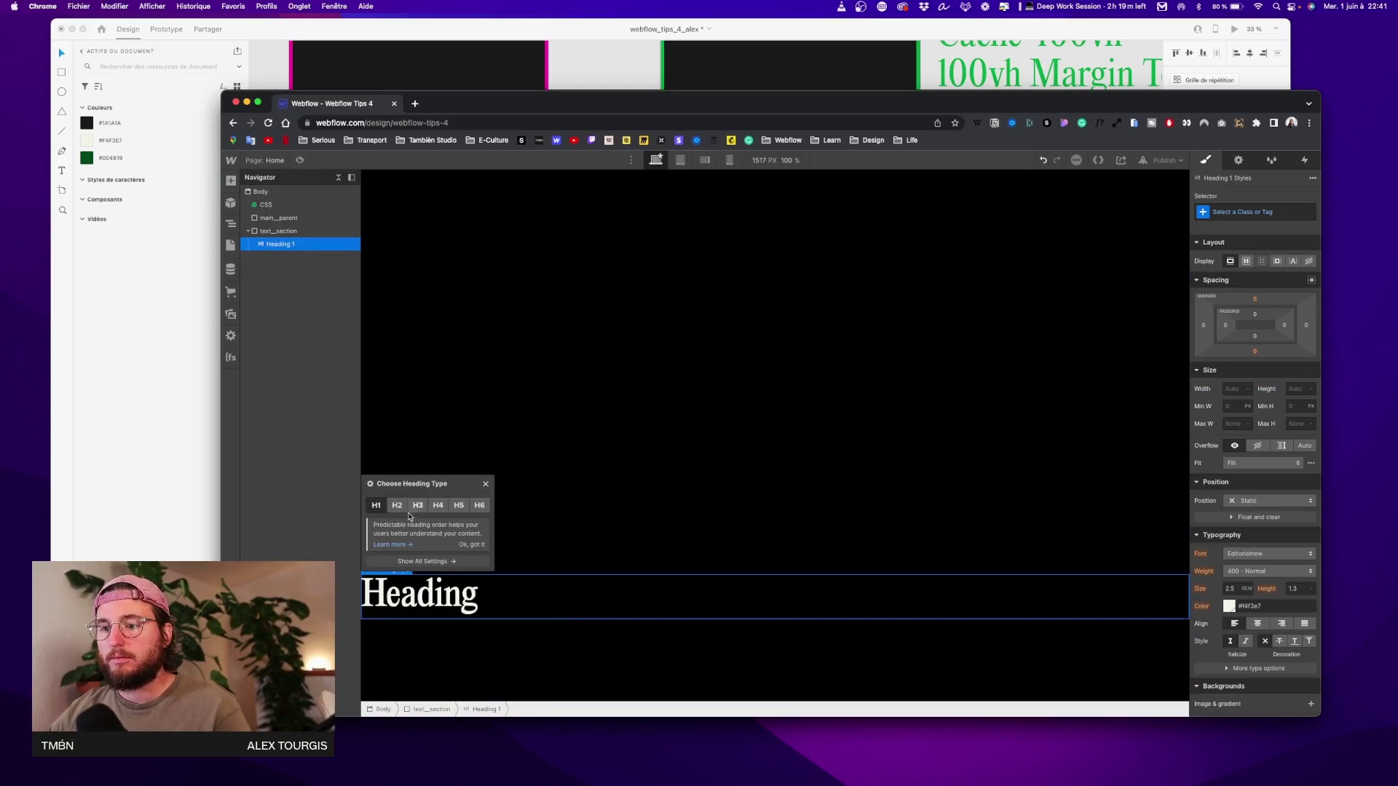
{"action": "left_click", "coordinate": [512, 670]}
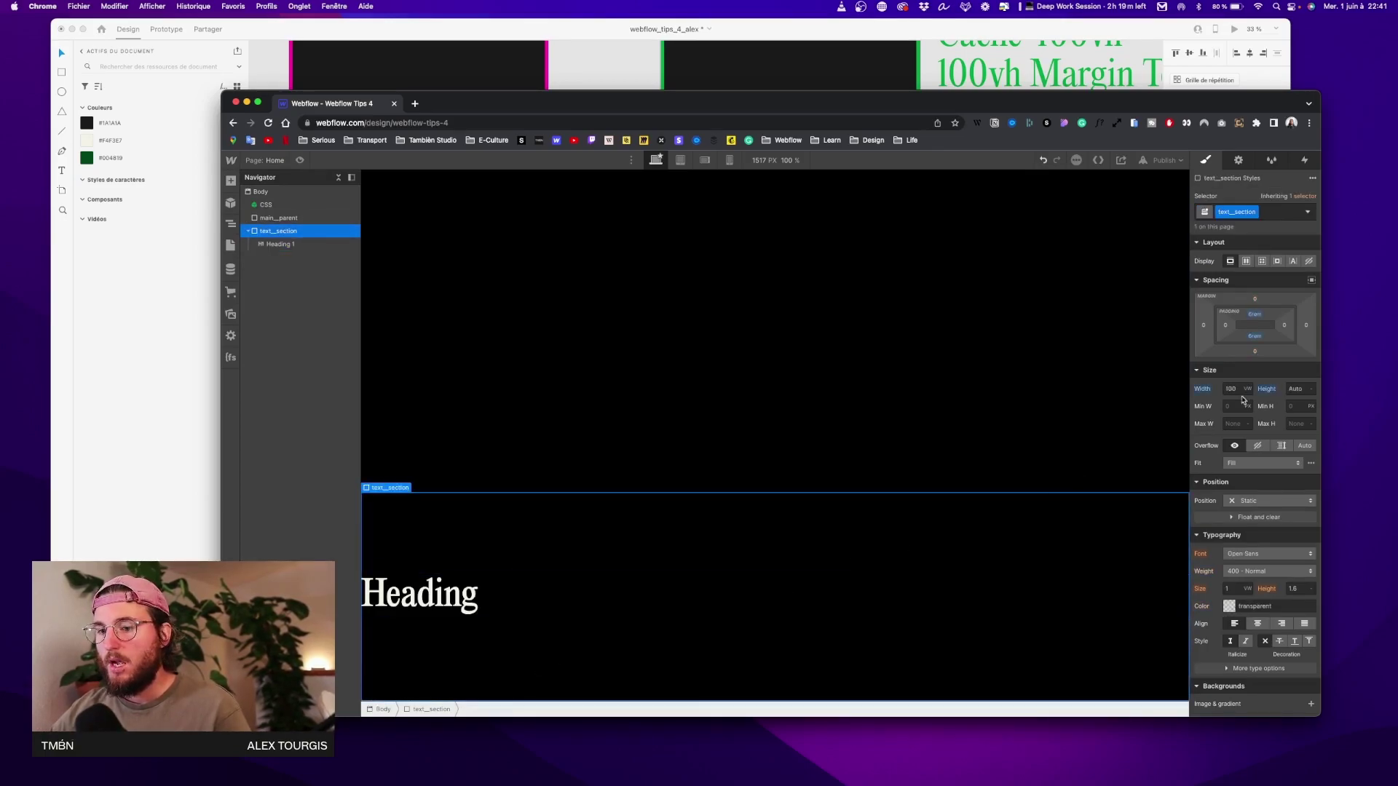
Set the left and right padding of text__section to 1rem
{"action": "scroll", "coordinate": [1223, 321], "scroll_direction": "down", "scroll_amount": 1}
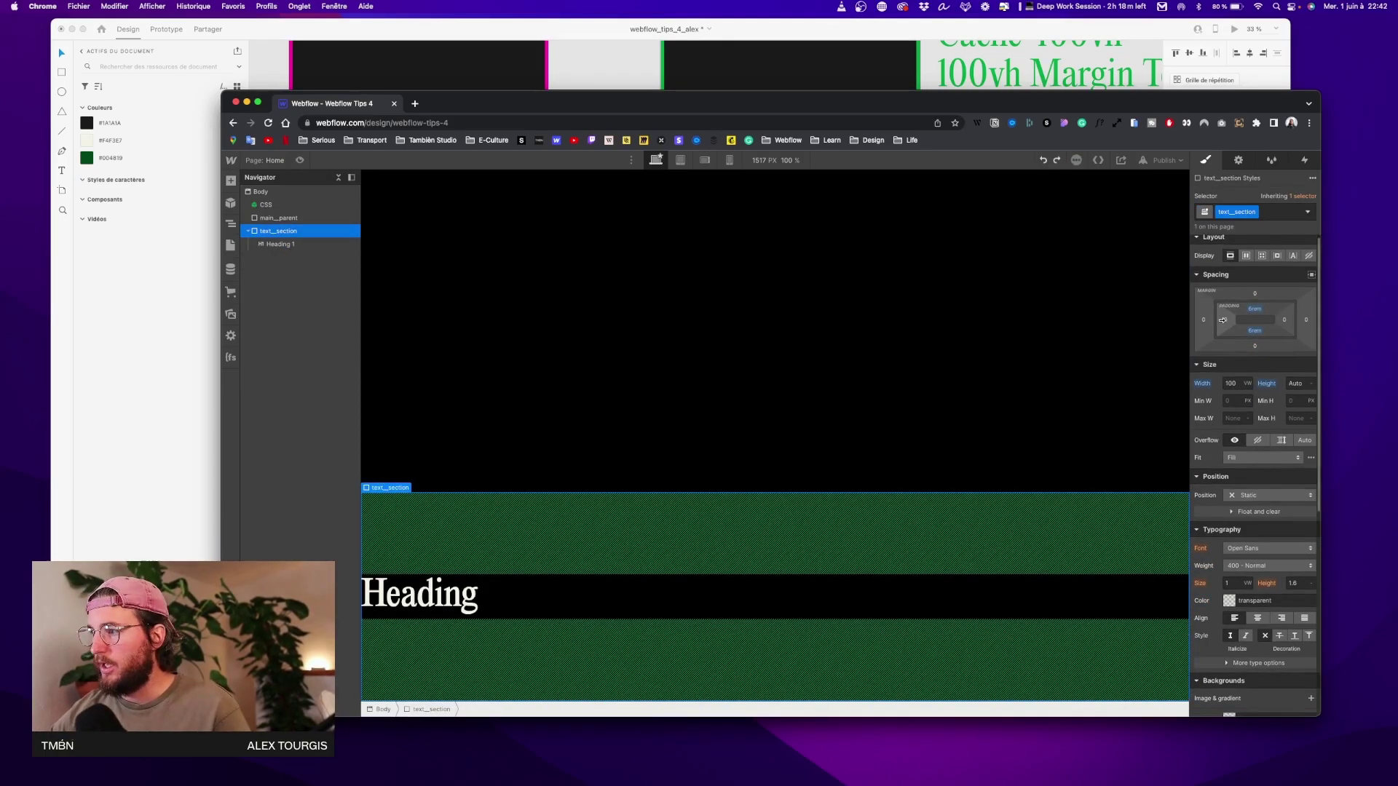
{"action": "left_click", "coordinate": [1223, 320]}
{"action": "type", "text": "1rem"}
{"action": "key", "text": "Return"}
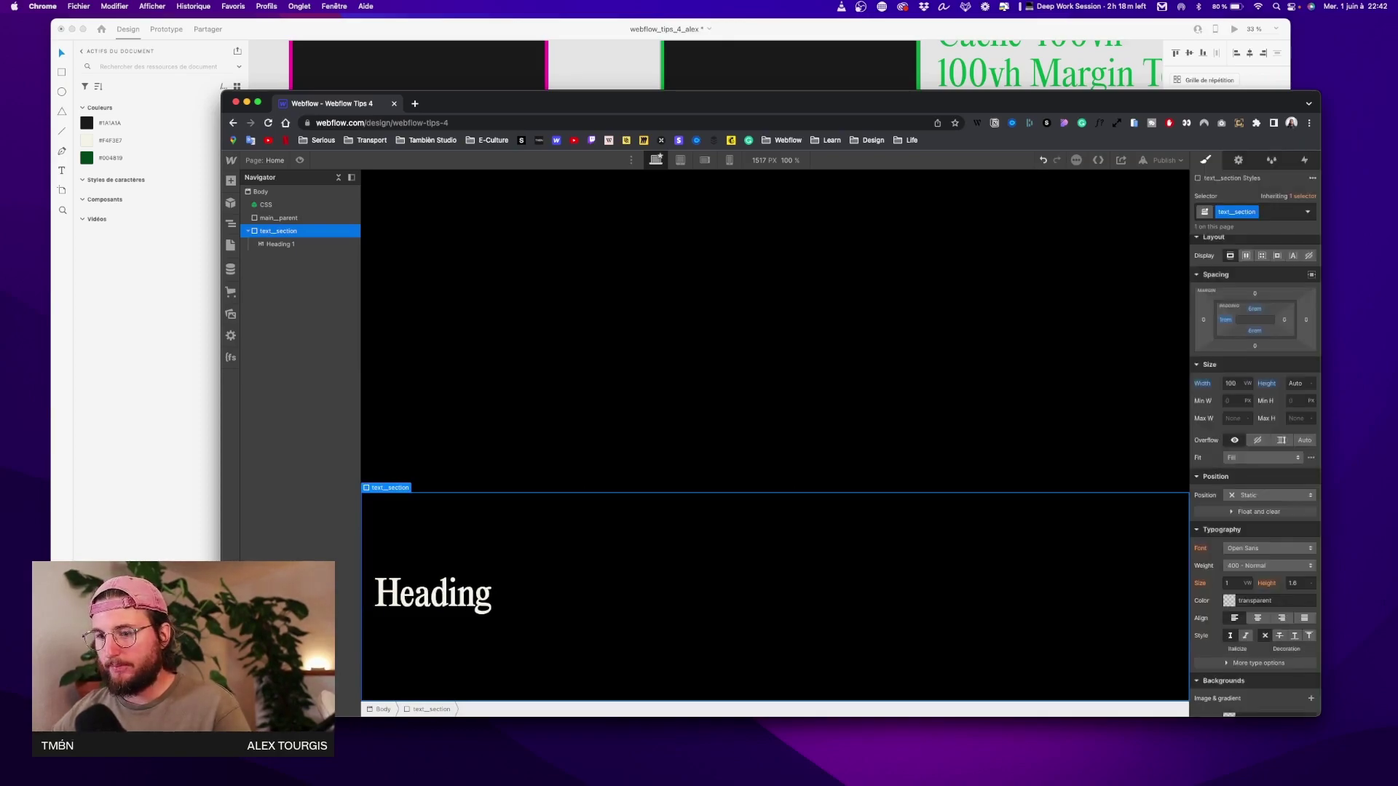
{"action": "left_click", "coordinate": [1285, 321]}
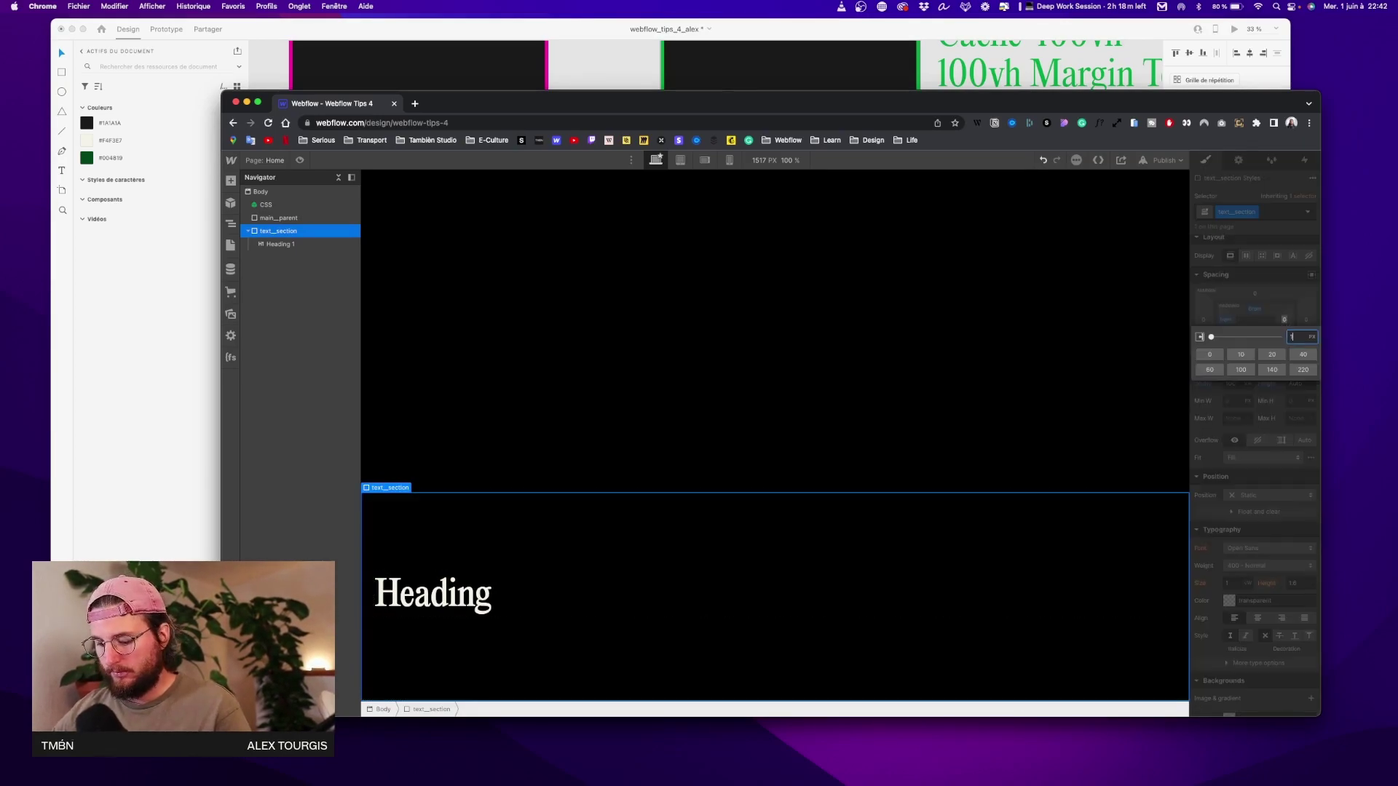
{"action": "key", "text": "Return"}
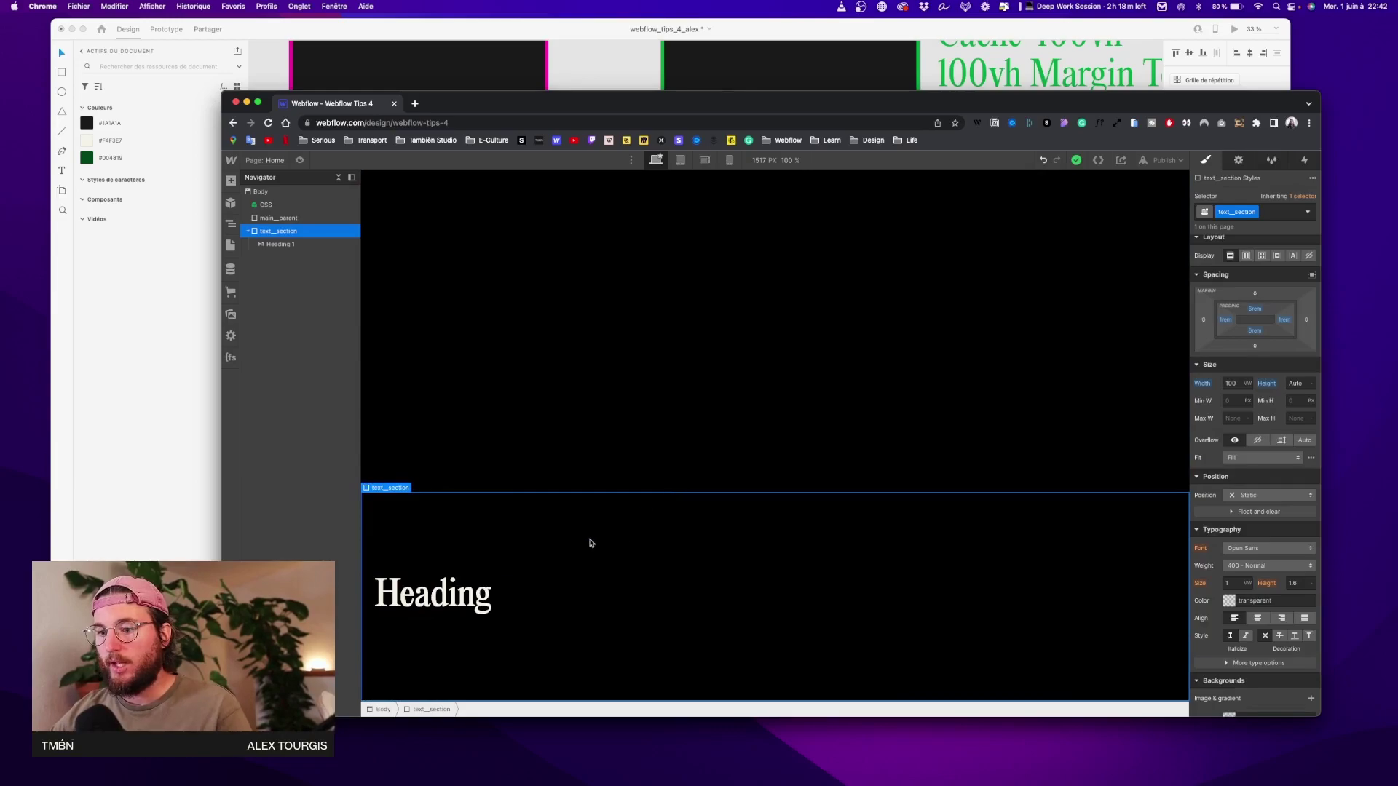
Replace the heading's placeholder text with the "Welcome to Numeroventi" paragraph copied from the mockup
{"action": "key", "text": "ctrl+Up"}
{"action": "left_click", "coordinate": [453, 459]}
{"action": "double_click", "coordinate": [453, 459]}
{"action": "key", "text": "ctrl+c"}
{"action": "key", "text": "ctrl+Up"}
{"action": "left_click", "coordinate": [1088, 404]}
{"action": "left_click", "coordinate": [1087, 405]}
{"action": "key", "text": "ctrl+v"}
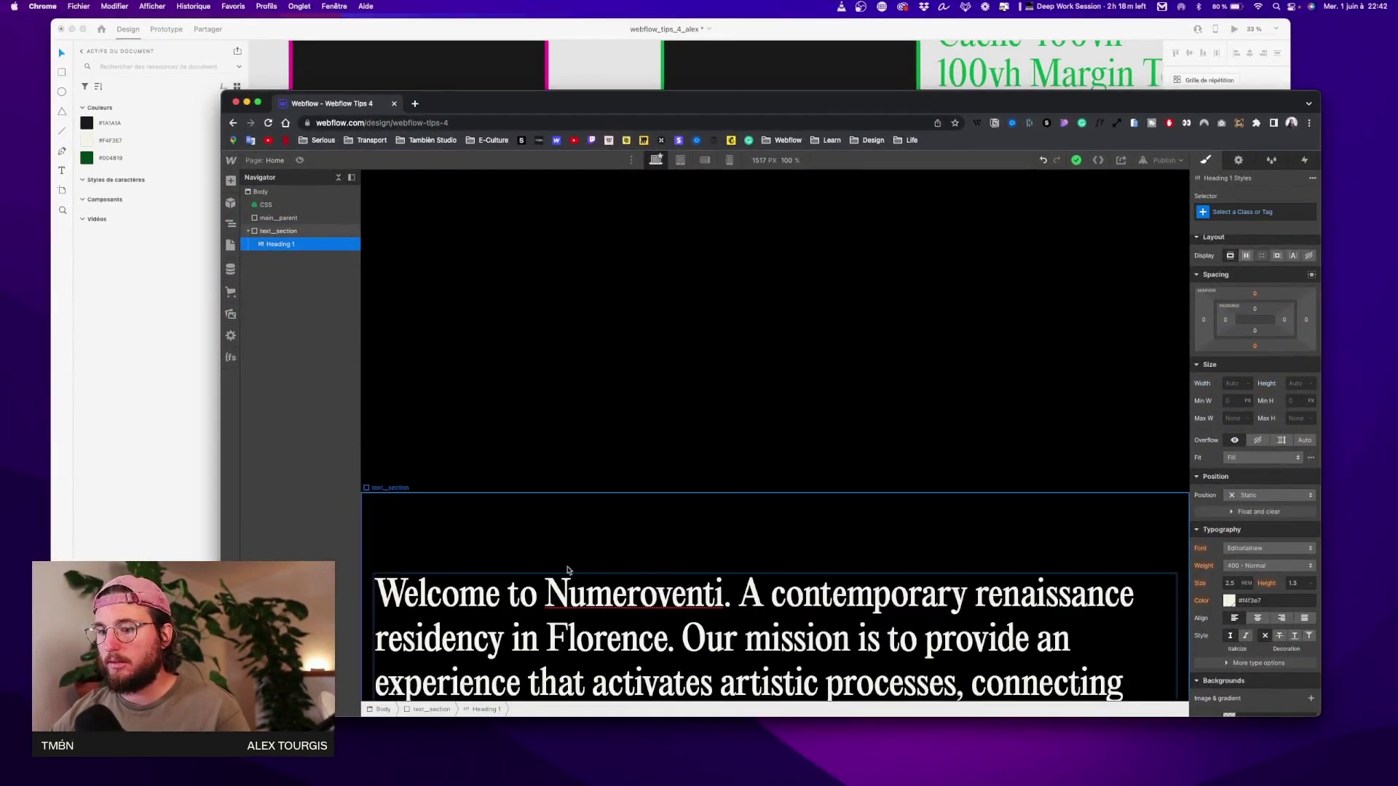
{"action": "key", "text": "Escape"}
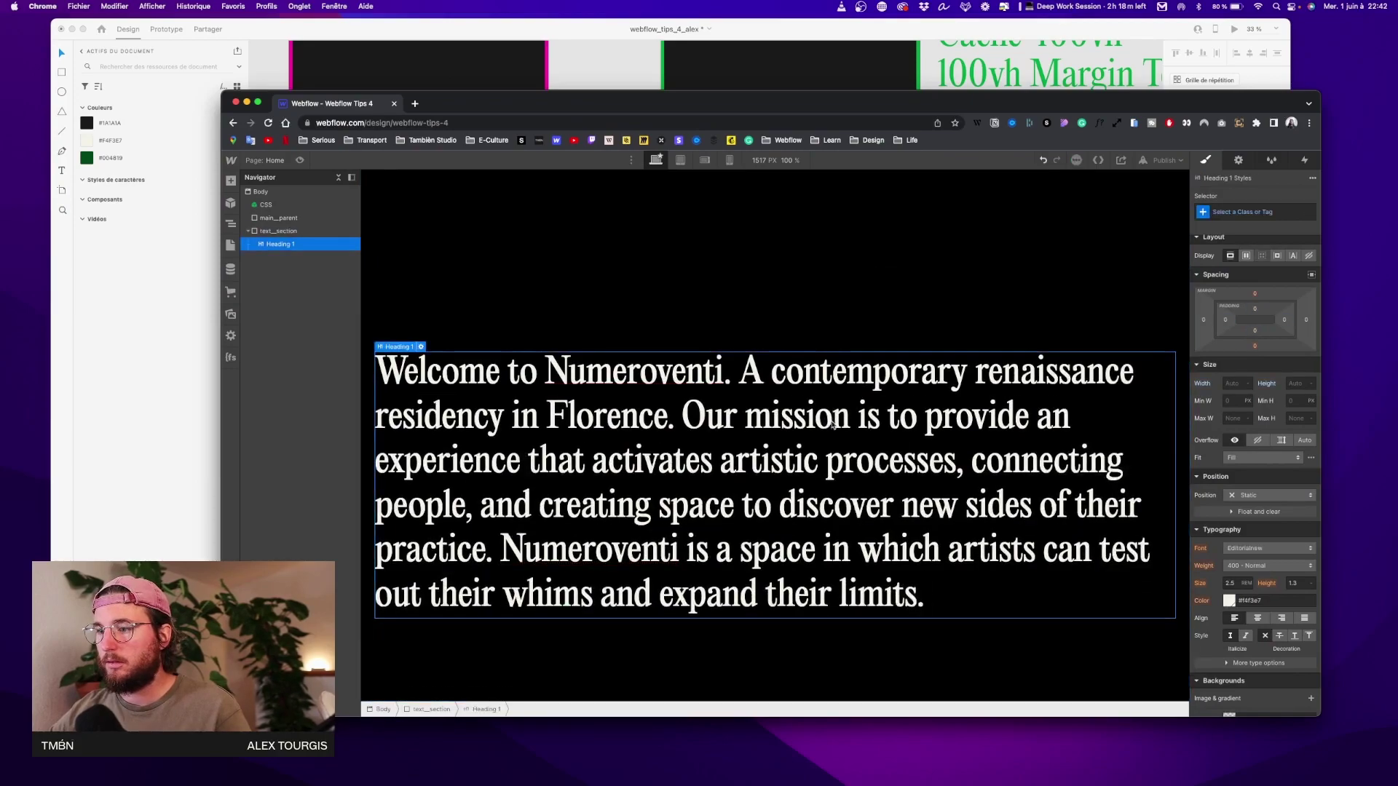
Style the All H1 Headings tag with a font size of 2.8 REM and a line height of 1.3
{"action": "left_click", "coordinate": [1251, 210]}
{"action": "left_click", "coordinate": [1226, 275]}
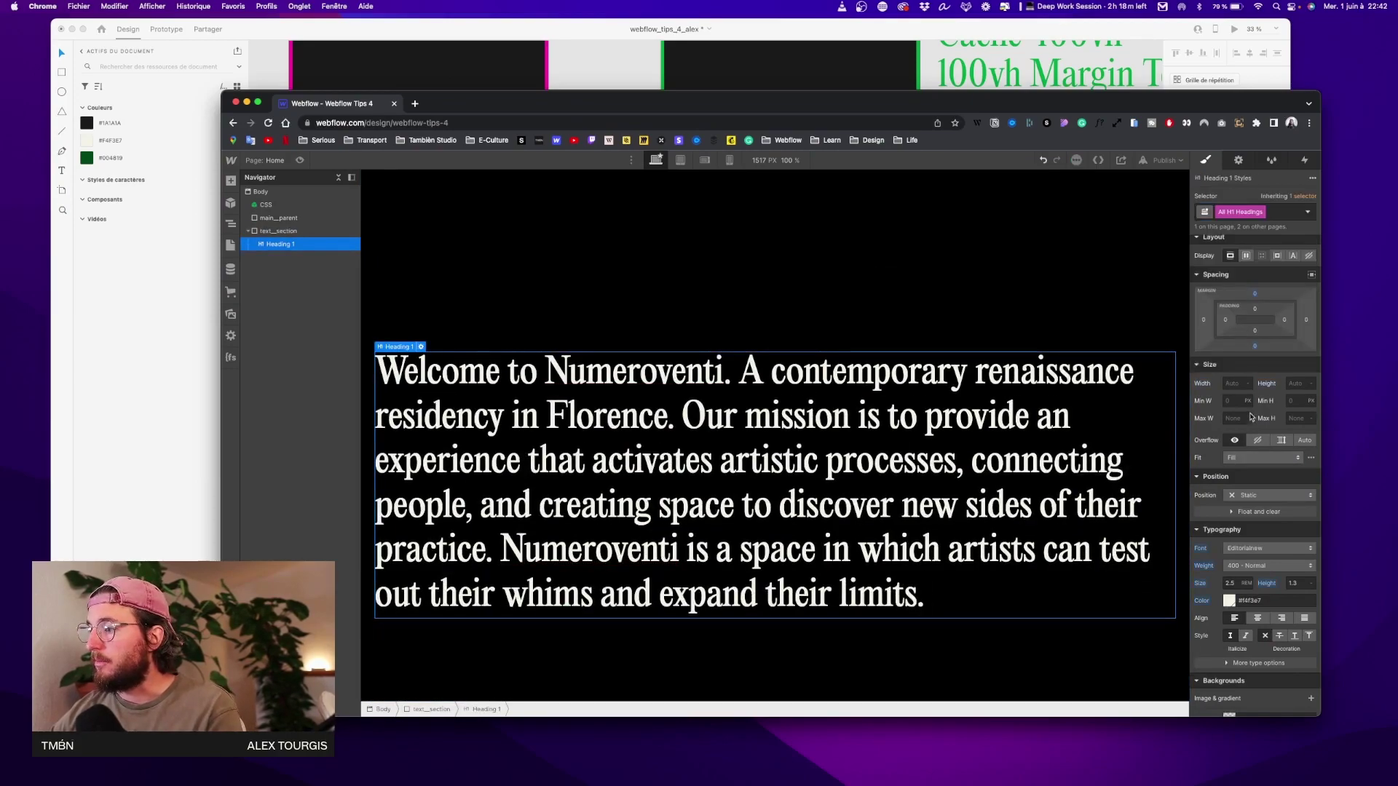
{"action": "left_click_drag", "start_coordinate": [1237, 585], "coordinate": [1220, 588]}
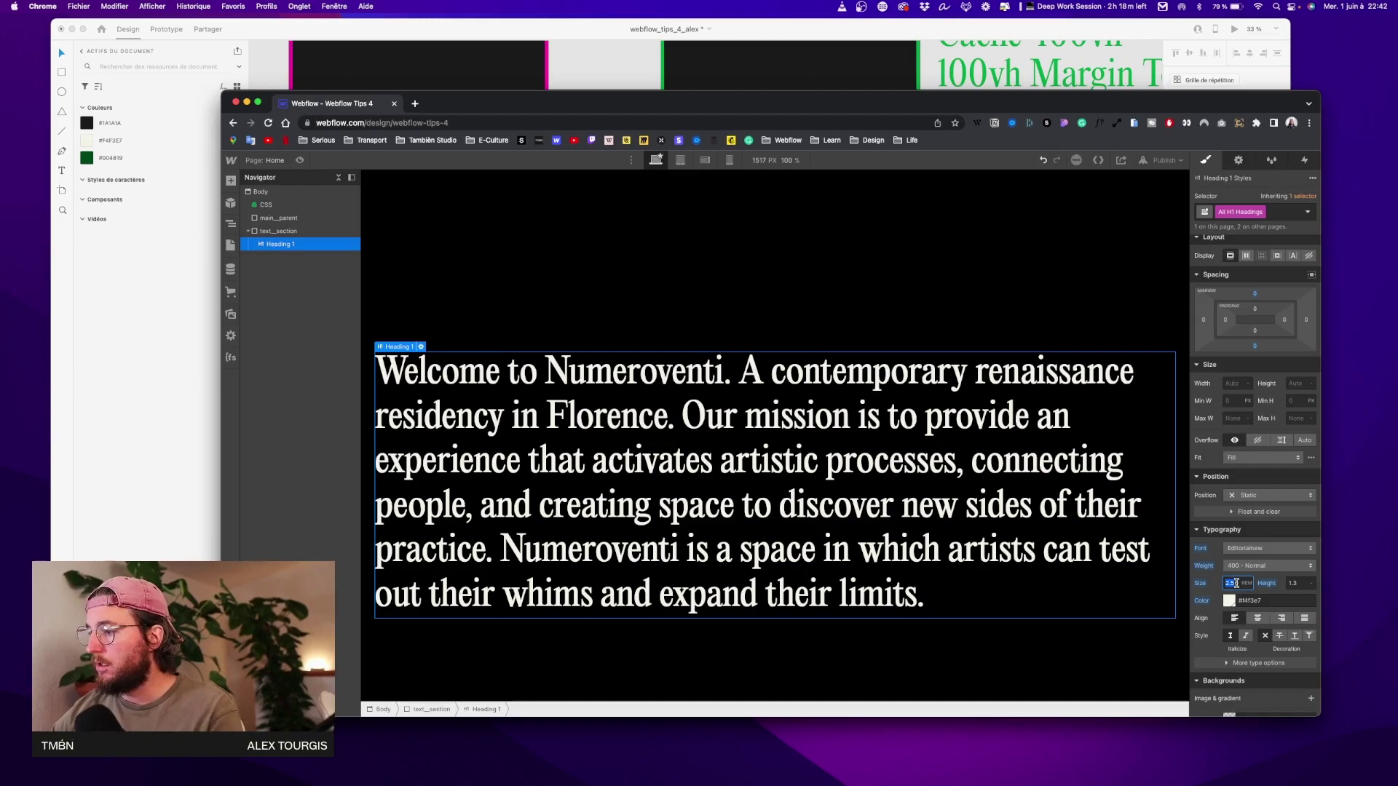
{"action": "type", "text": "2.8"}
{"action": "key", "text": "Down"}
{"action": "key", "text": "Up"}
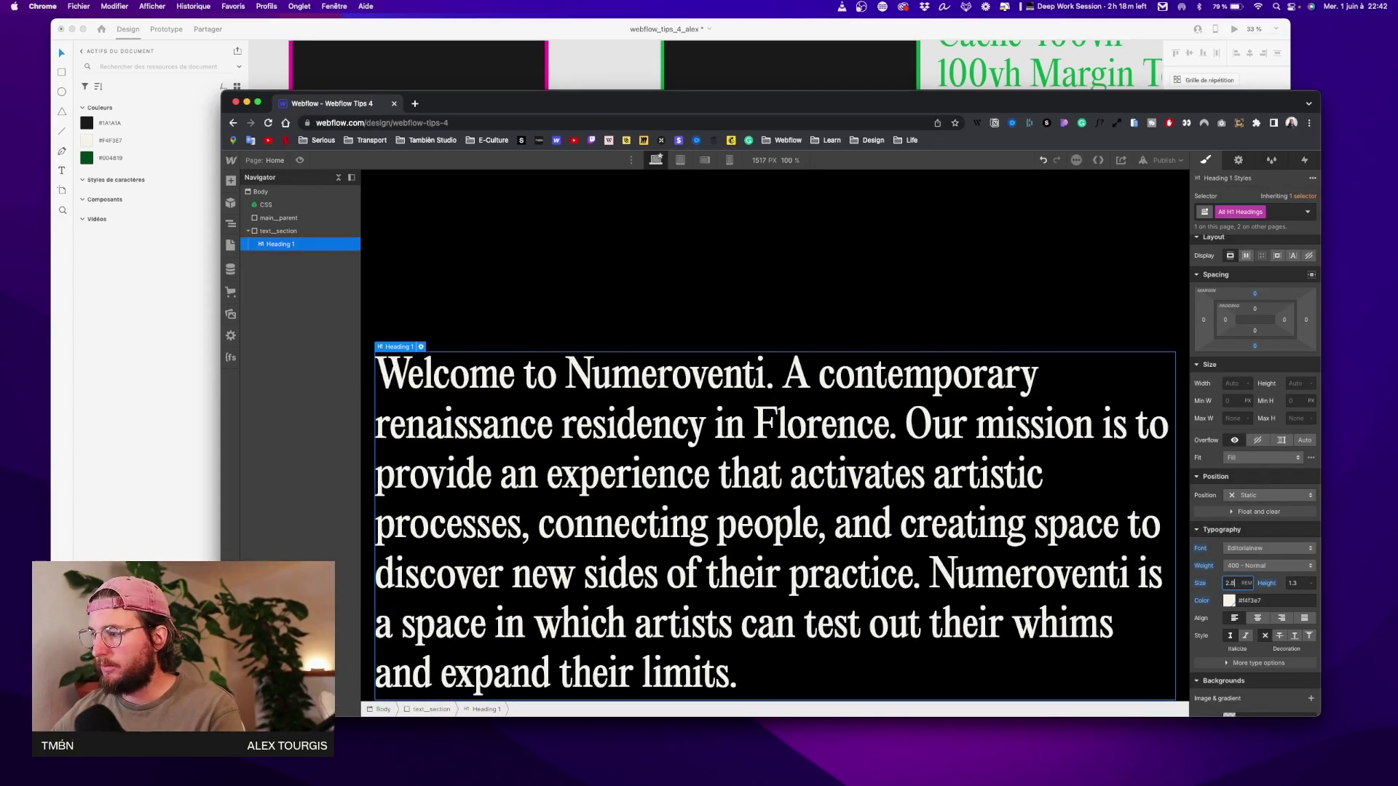
{"action": "key", "text": "Tab"}
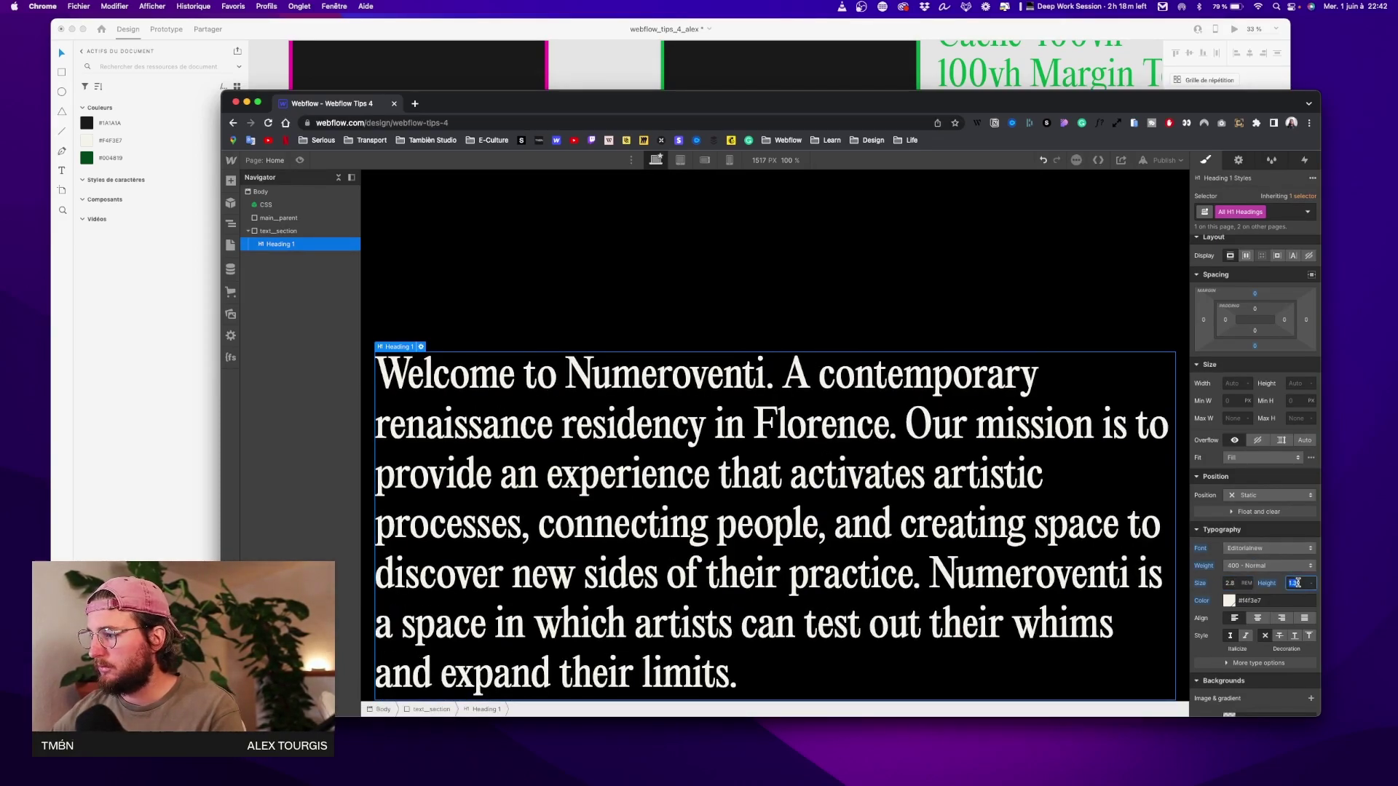
{"action": "type", "text": "1.4"}
{"action": "key", "text": "BackSpace"}
{"action": "type", "text": "3"}
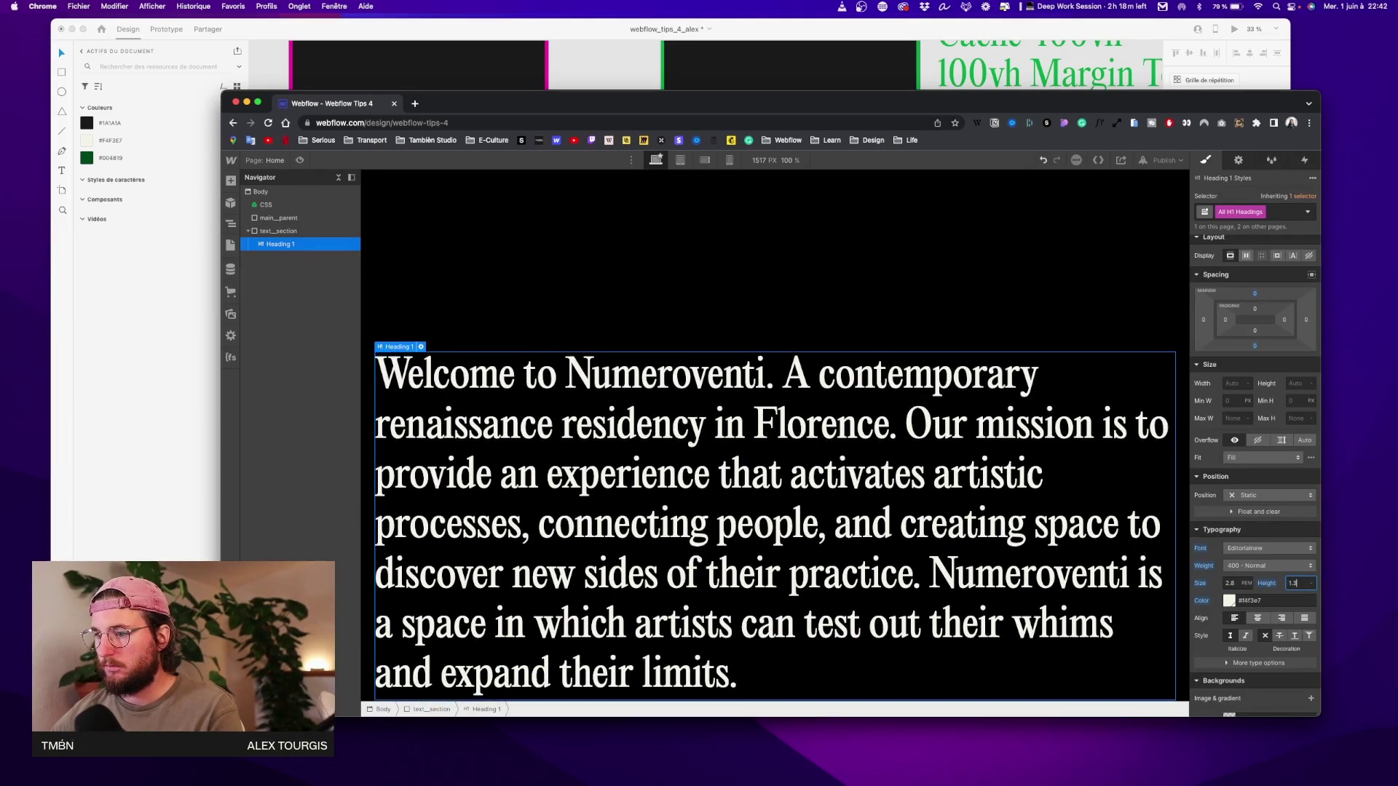
{"action": "scroll", "coordinate": [820, 387], "scroll_direction": "down", "scroll_amount": 5}
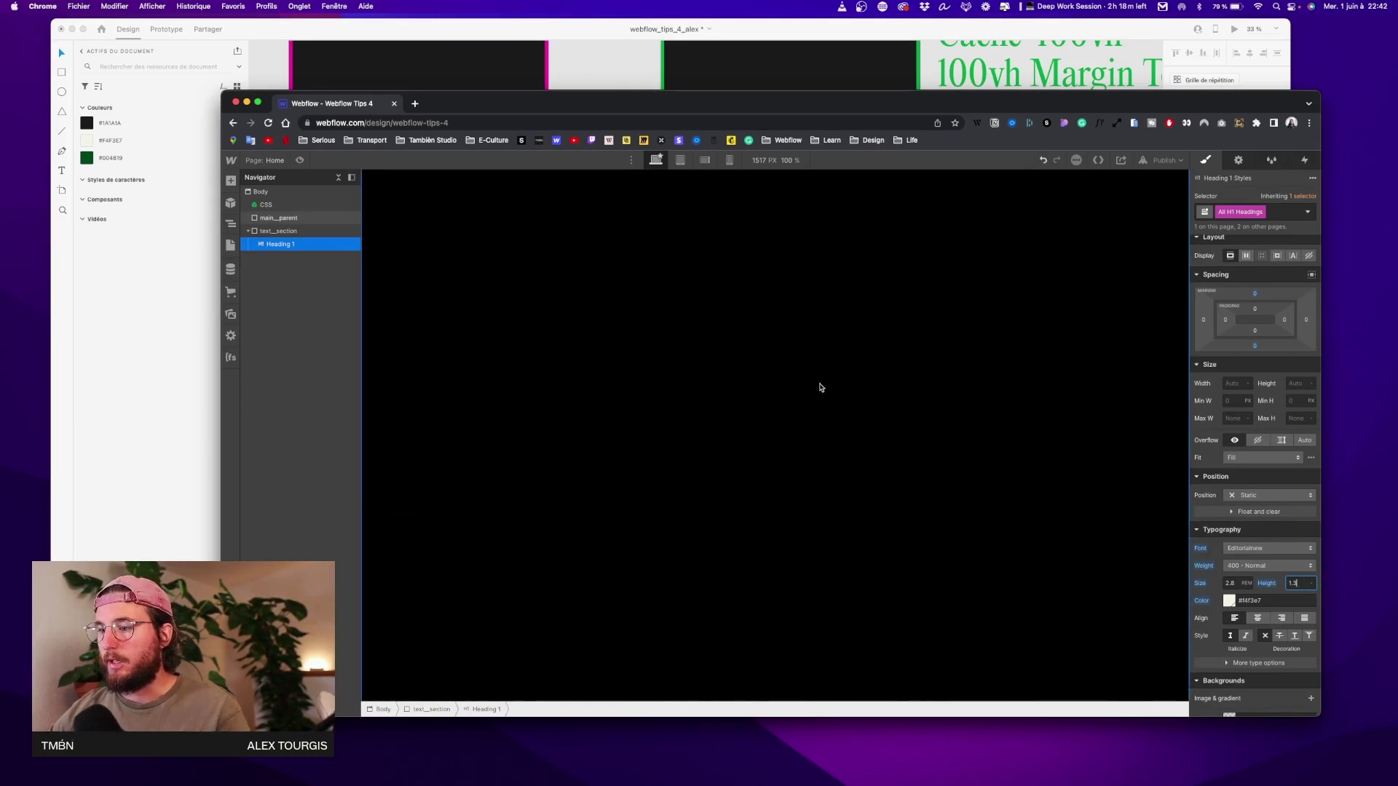
{"action": "scroll", "coordinate": [820, 387], "scroll_direction": "up", "scroll_amount": 5}
{"action": "scroll", "coordinate": [821, 388], "scroll_direction": "down", "scroll_amount": 5}
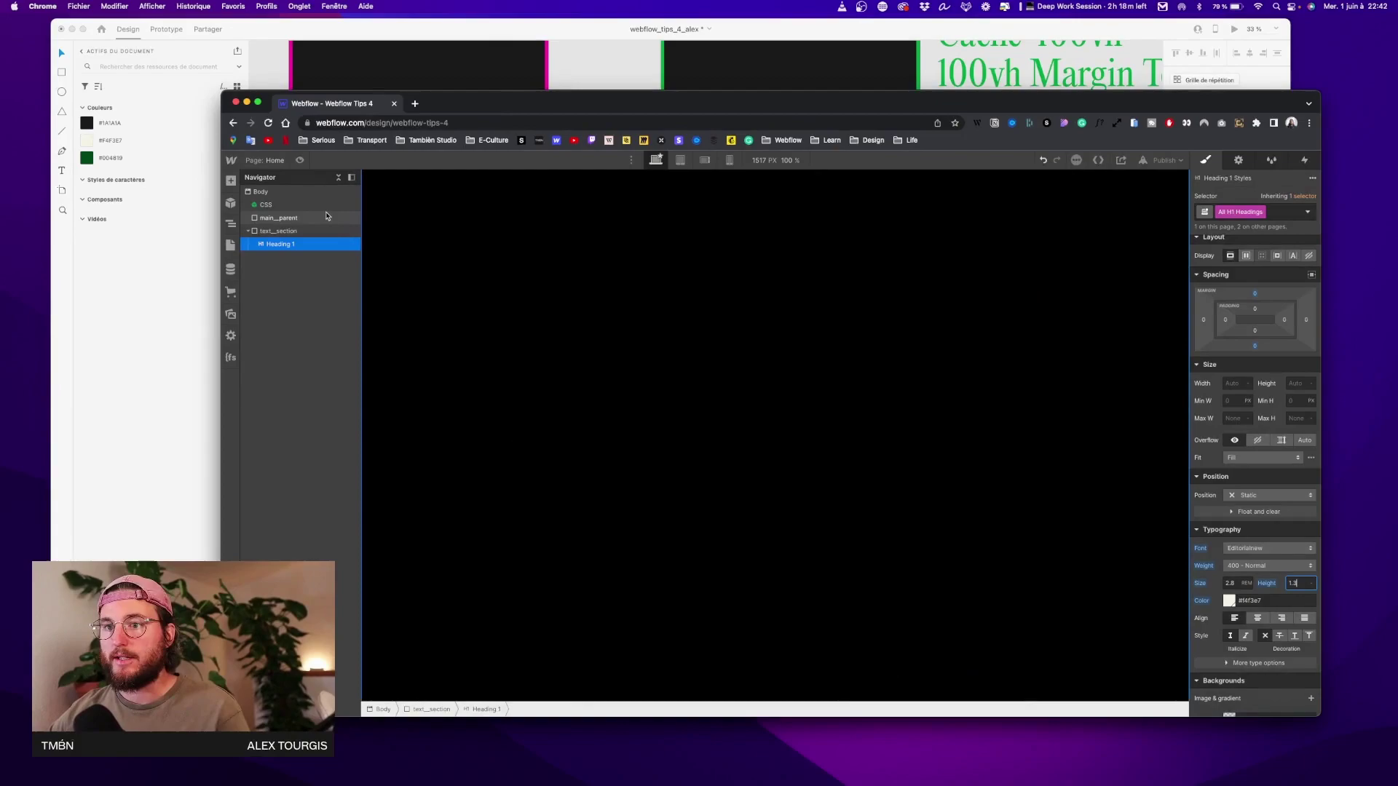
Check main__parent and the text section on the canvas, and compare them with the Main Wrapper and Sticky artboards in the Adobe XD mockup
{"action": "left_click", "coordinate": [391, 216]}
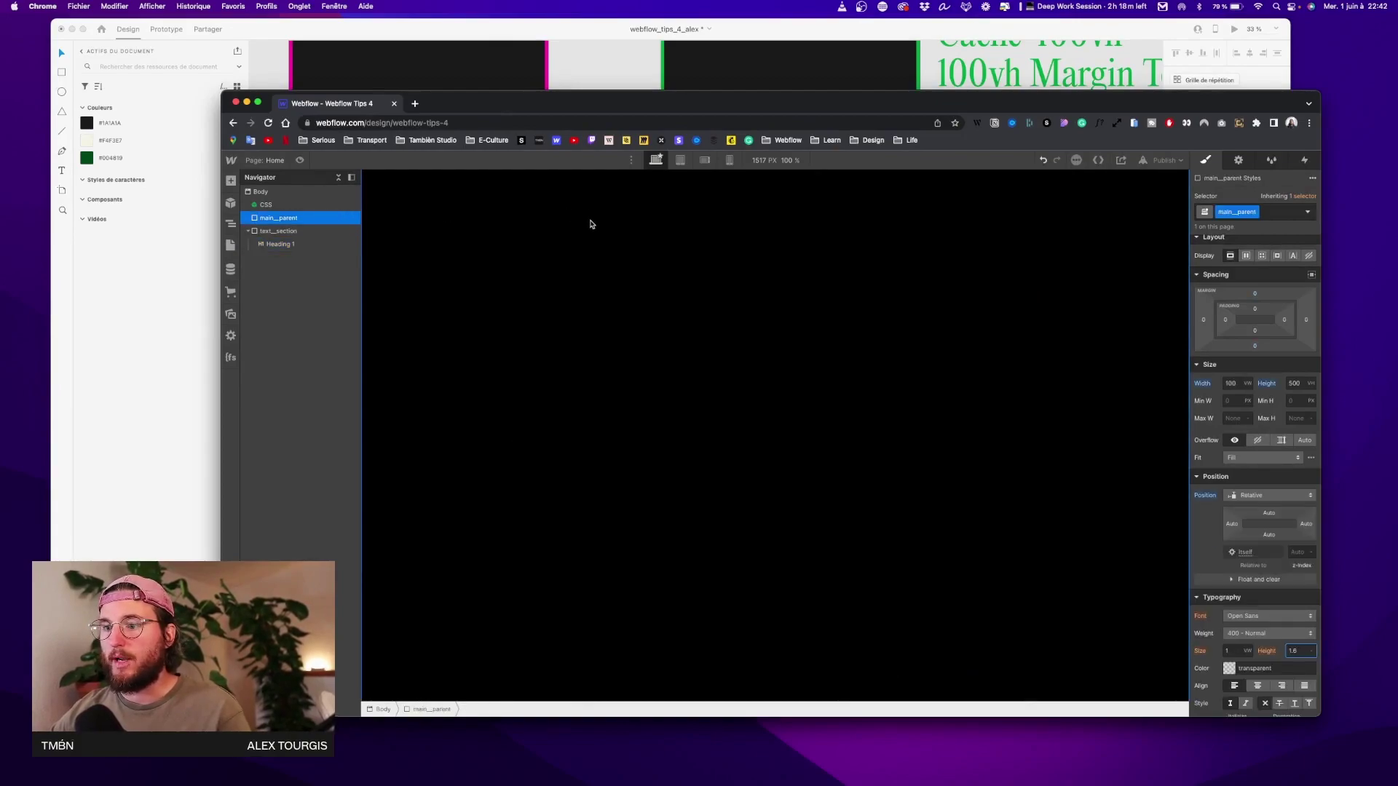
{"action": "scroll", "coordinate": [590, 224], "scroll_direction": "up", "scroll_amount": 3}
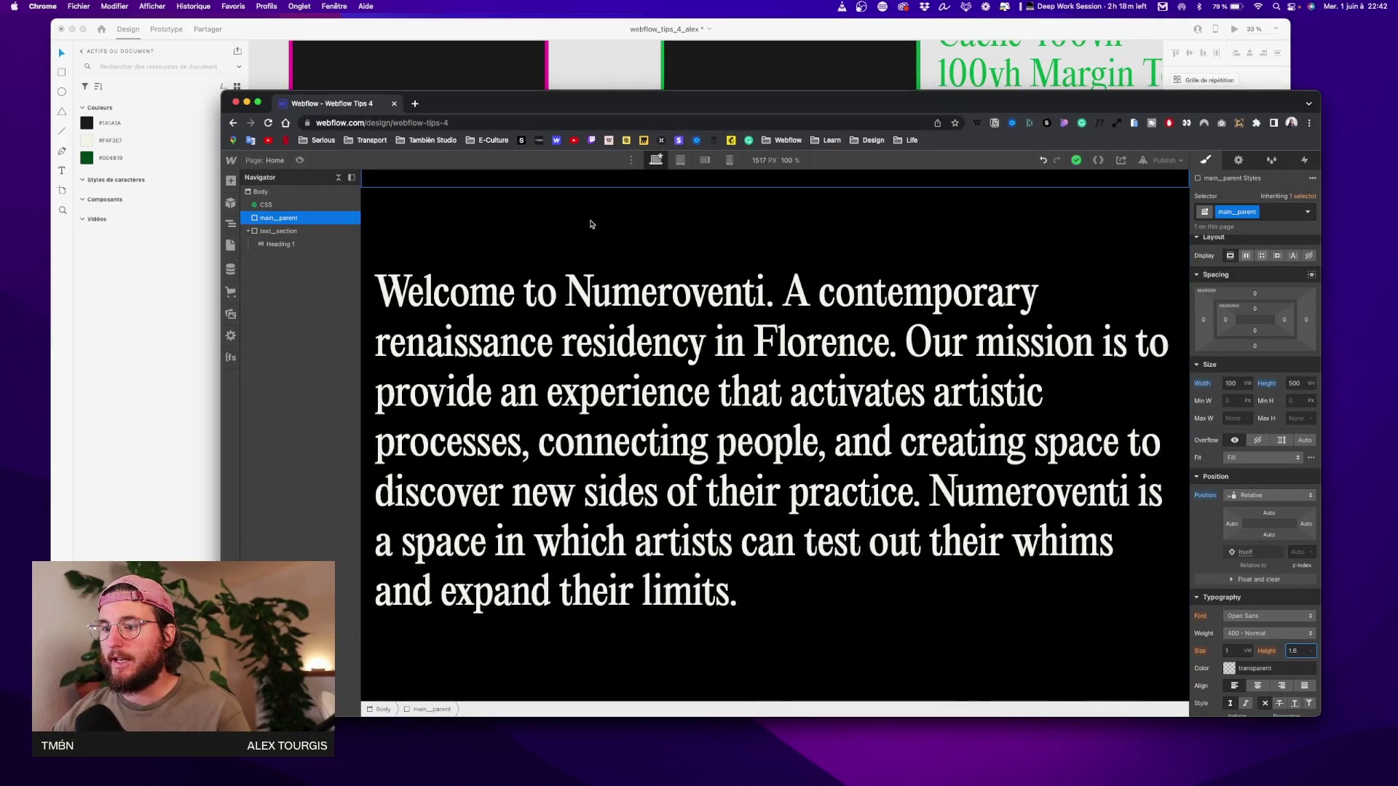
{"action": "left_click", "coordinate": [618, 233]}
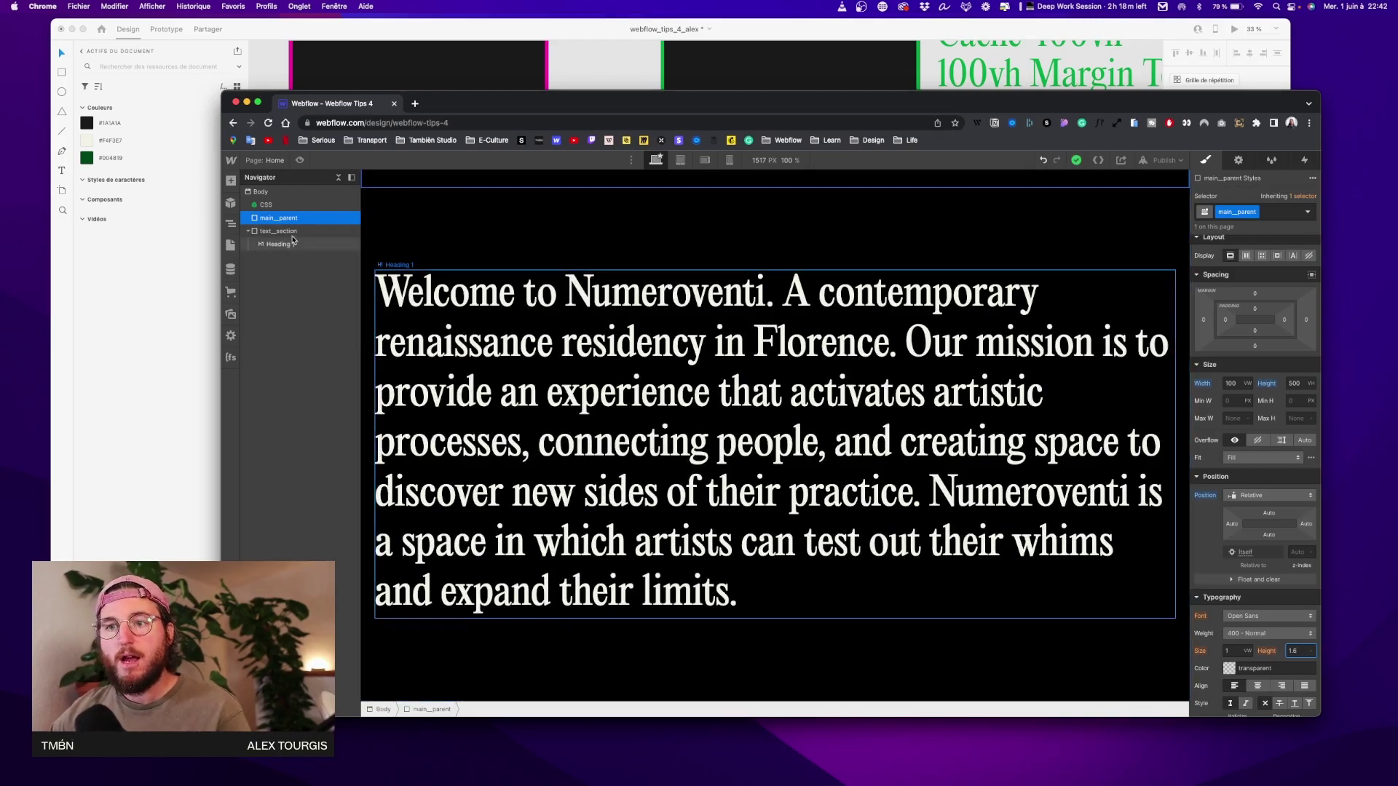
{"action": "scroll", "coordinate": [837, 453], "scroll_direction": "down", "scroll_amount": 3}
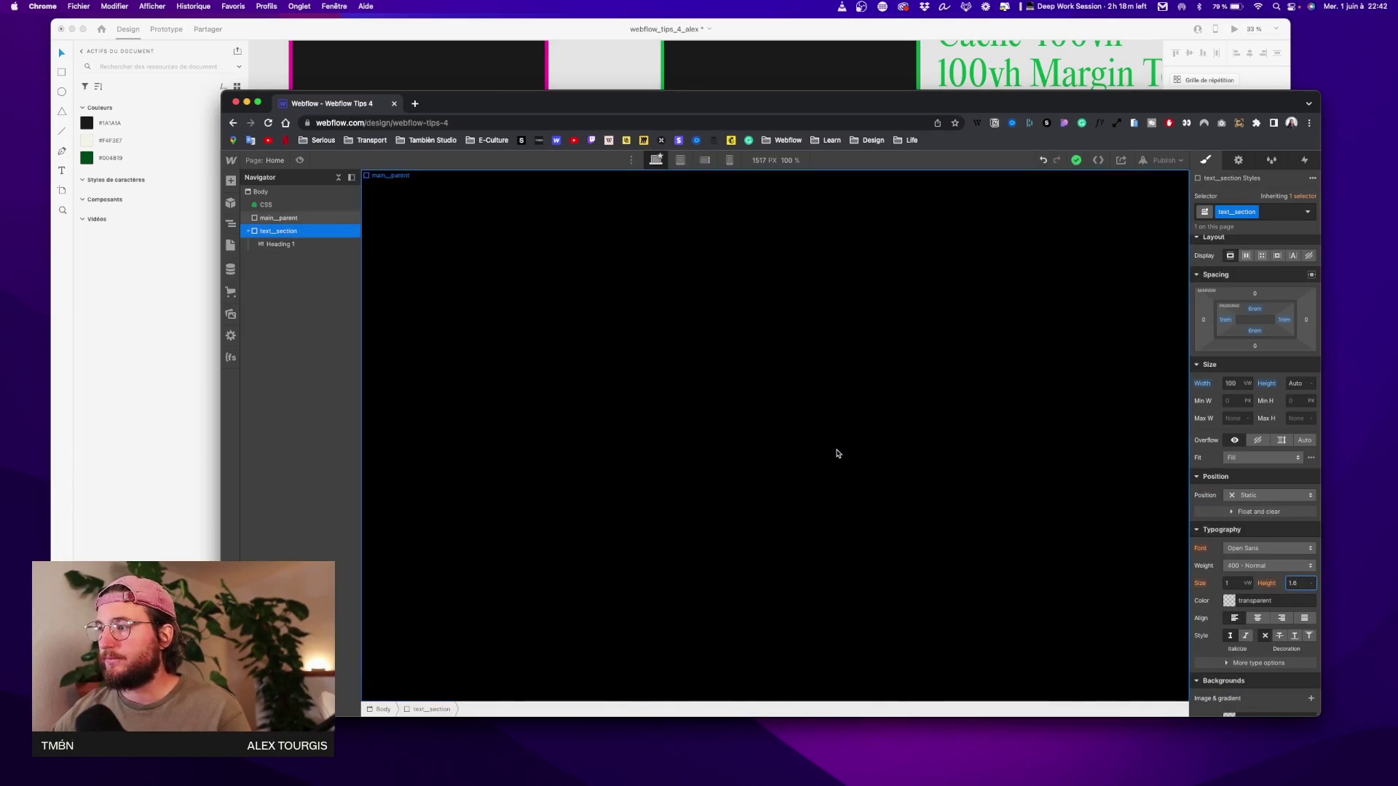
{"action": "key", "text": "ctrl+Up"}
{"action": "left_click", "coordinate": [462, 477]}
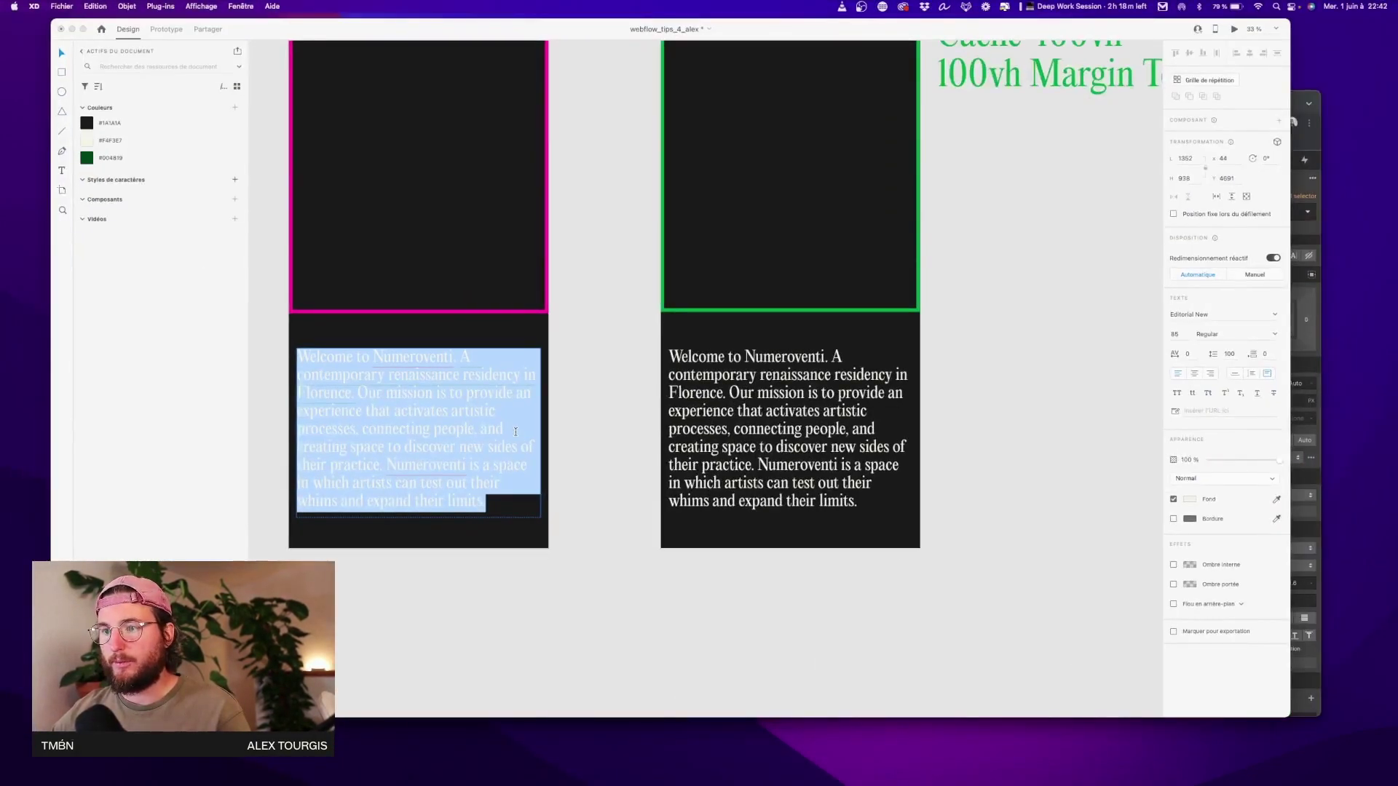
{"action": "key", "text": "Escape"}
{"action": "scroll", "coordinate": [620, 393], "scroll_direction": "up", "scroll_amount": 10}
{"action": "scroll", "coordinate": [621, 391], "scroll_direction": "down", "scroll_amount": 5}
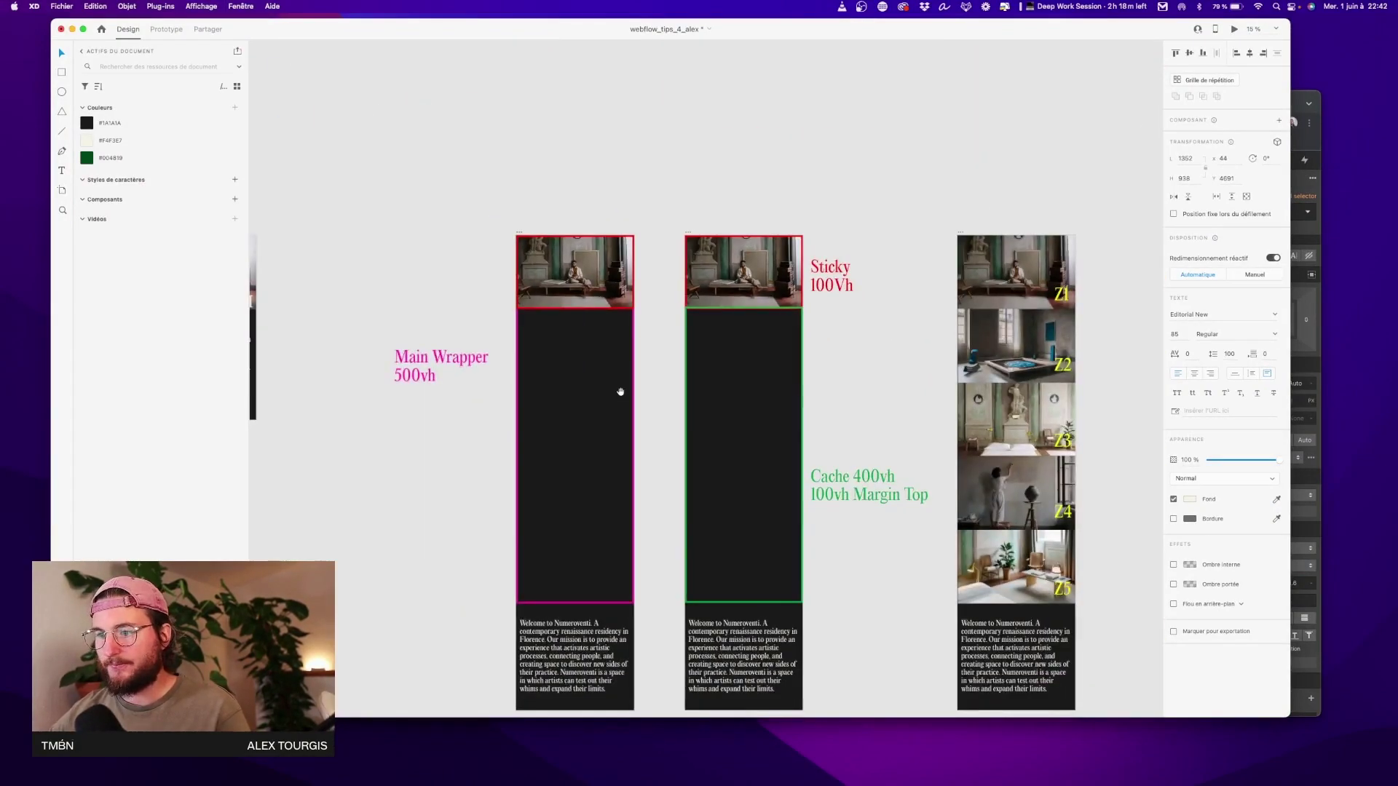
{"action": "scroll", "coordinate": [620, 391], "scroll_direction": "down", "scroll_amount": 2}
{"action": "scroll", "coordinate": [620, 391], "scroll_direction": "left", "scroll_amount": 2}
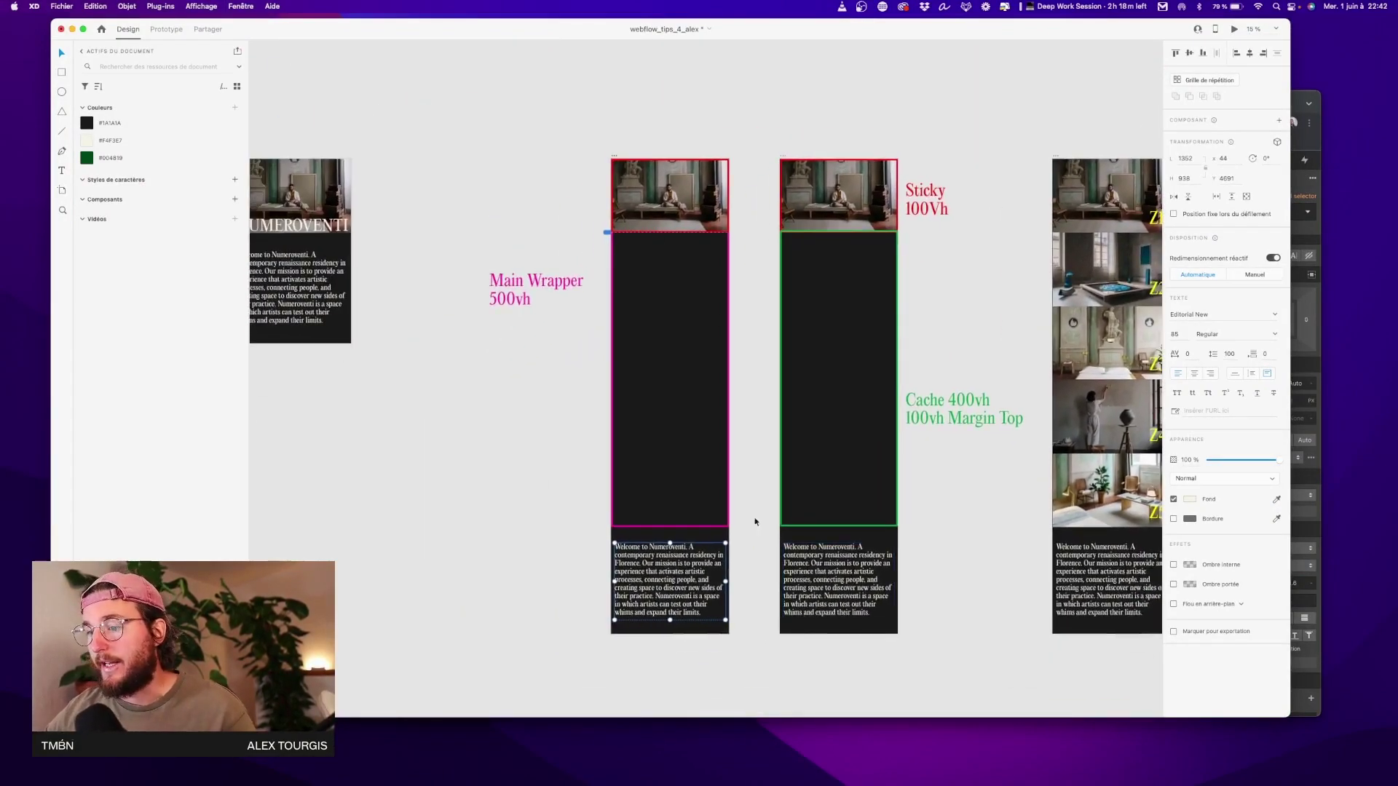
Return to Webflow in Chrome and insert a div block inside main__parent
{"action": "key", "text": "ctrl+Up"}
{"action": "left_click", "coordinate": [1124, 343]}
{"action": "left_click", "coordinate": [248, 231]}
{"action": "left_click", "coordinate": [277, 218]}
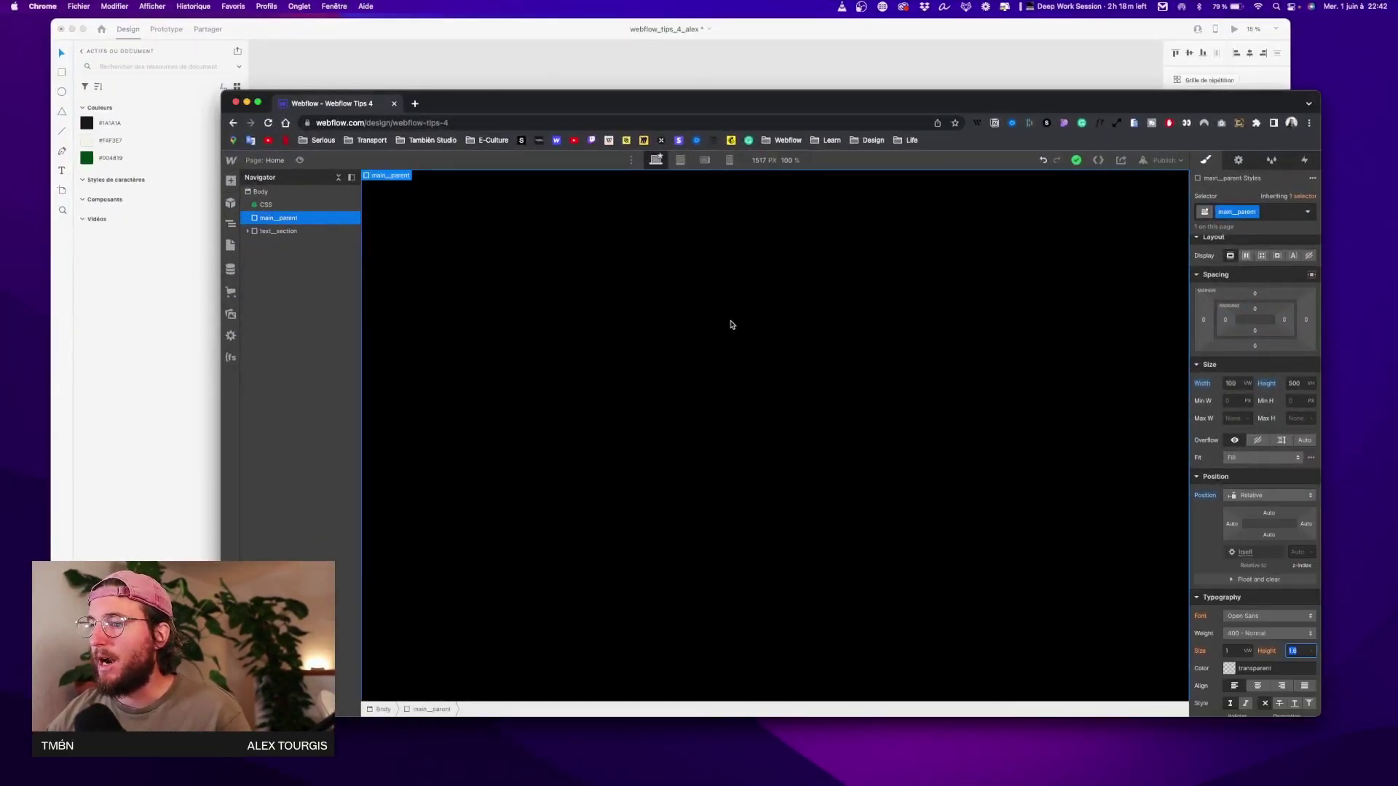
{"action": "key", "text": "Escape"}
{"action": "left_click", "coordinate": [231, 181]}
{"action": "left_click_drag", "start_coordinate": [267, 382], "coordinate": [537, 299]}
Give the new div block the class sticky__wrapper
{"action": "left_click", "coordinate": [1249, 210]}
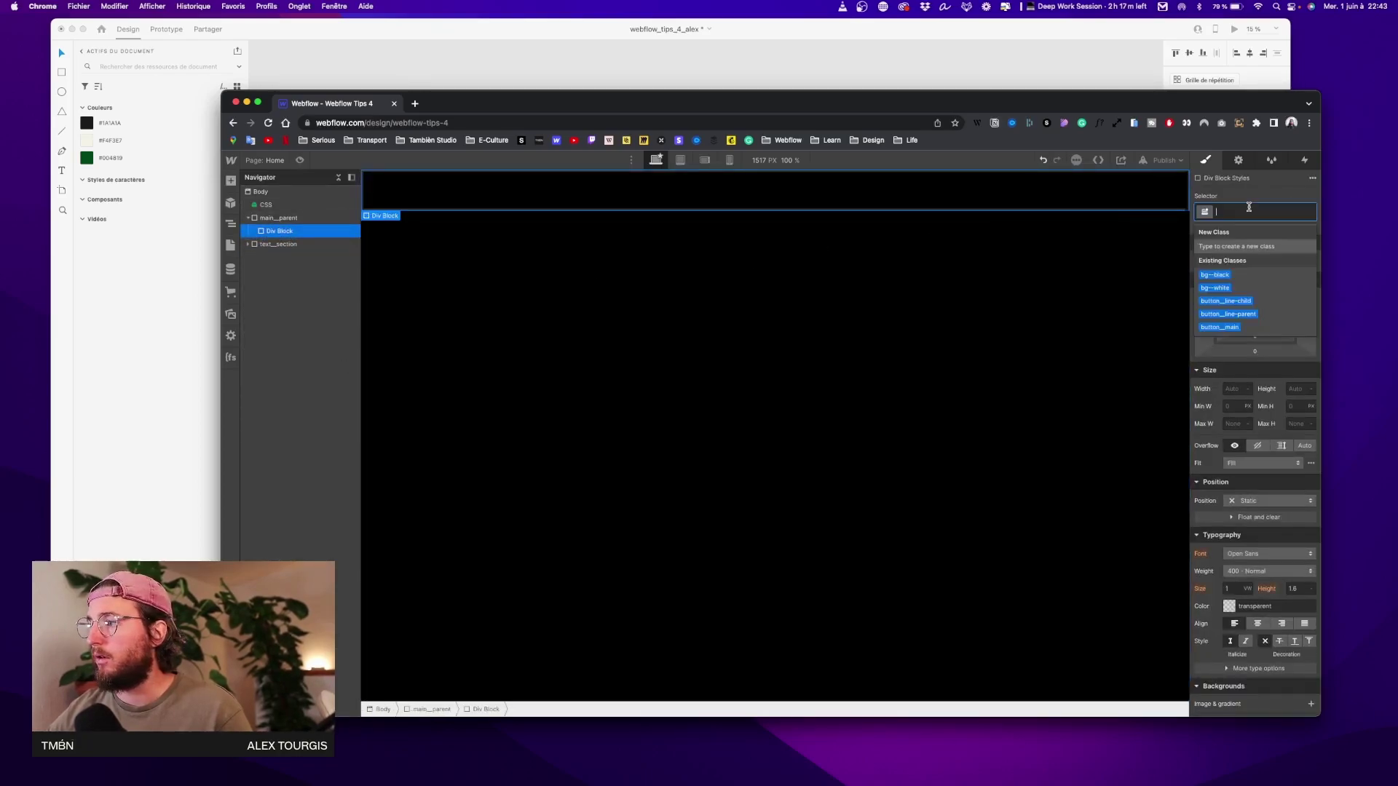
{"action": "type", "text": "sticky"}
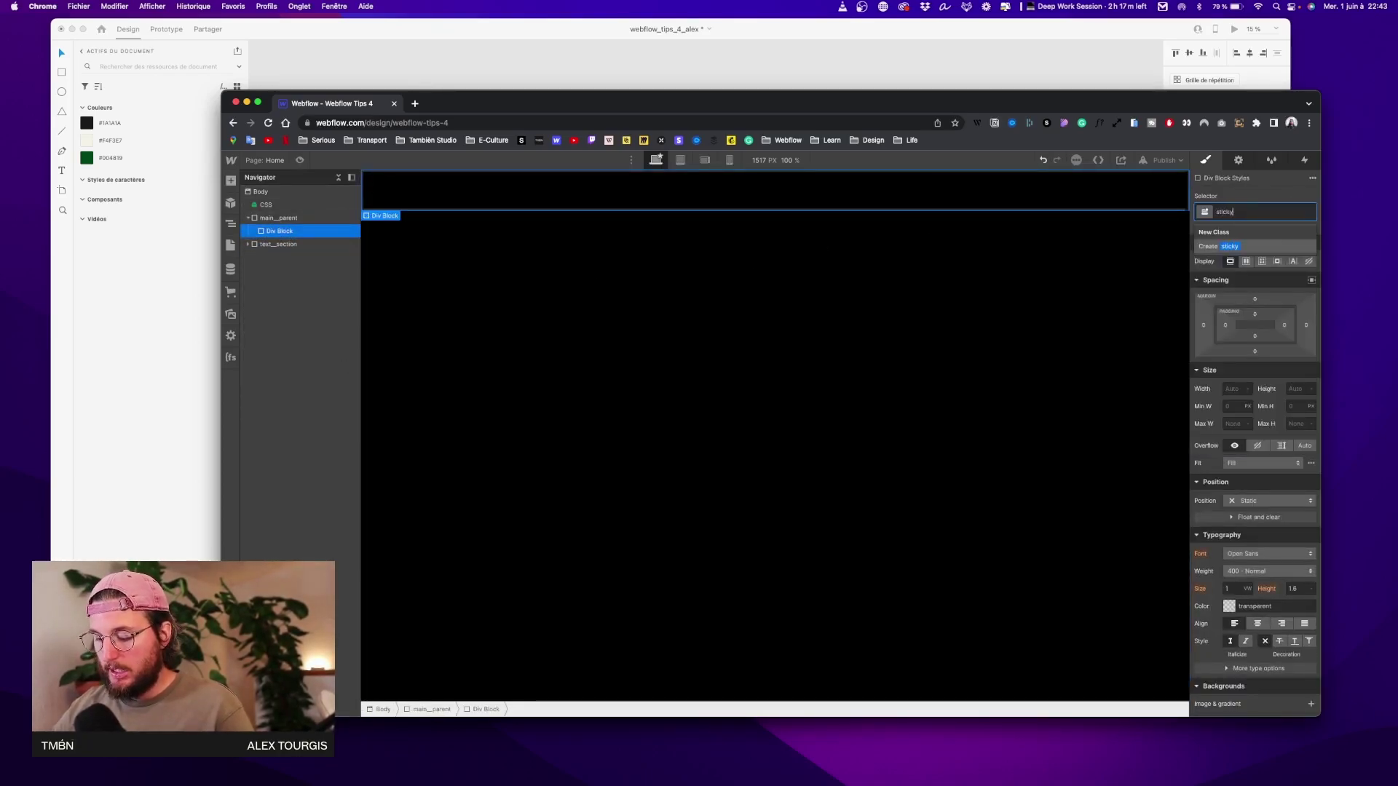
{"action": "type", "text": "_wrappe"}
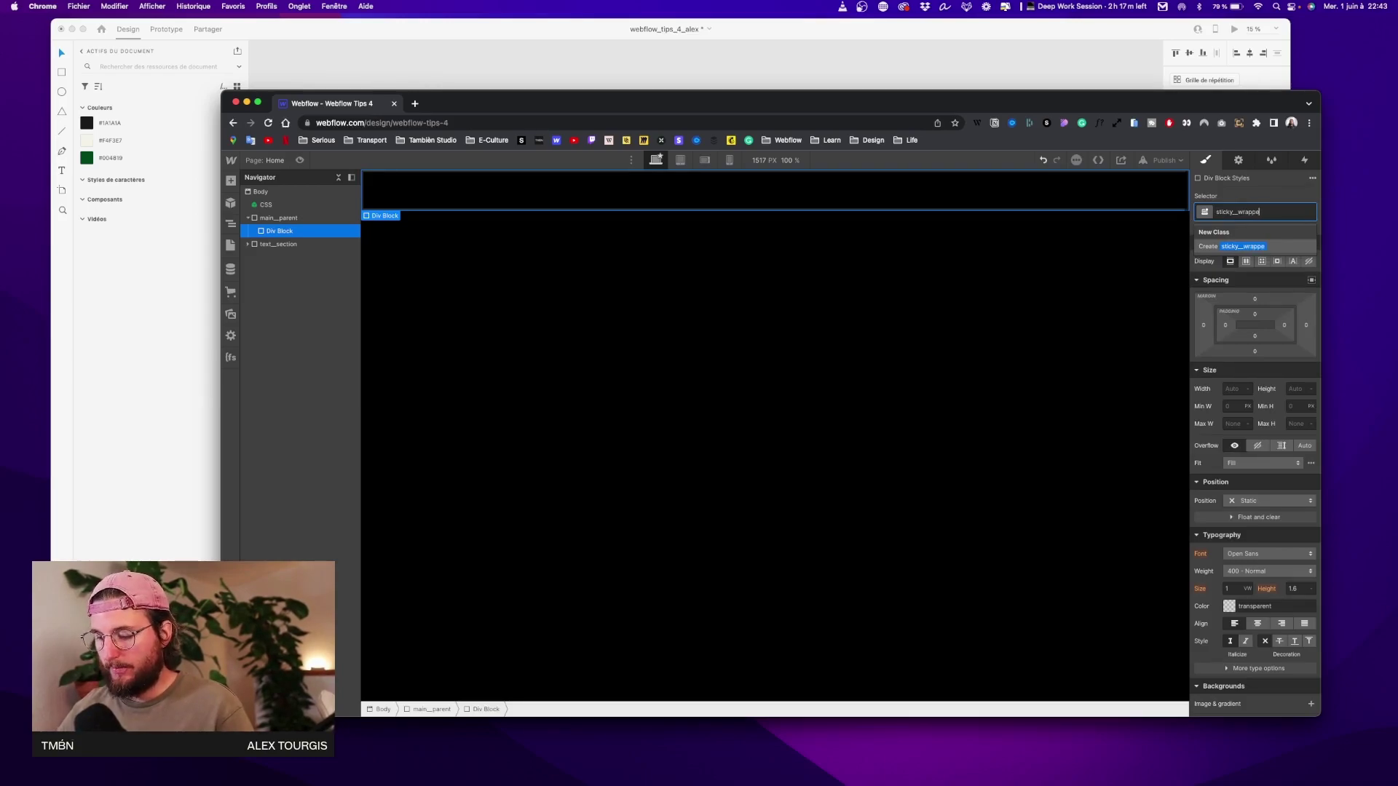
{"action": "key", "text": "Return"}
Set the width of sticky__wrapper to 100% and its height to 100vh
{"action": "left_click", "coordinate": [1228, 388]}
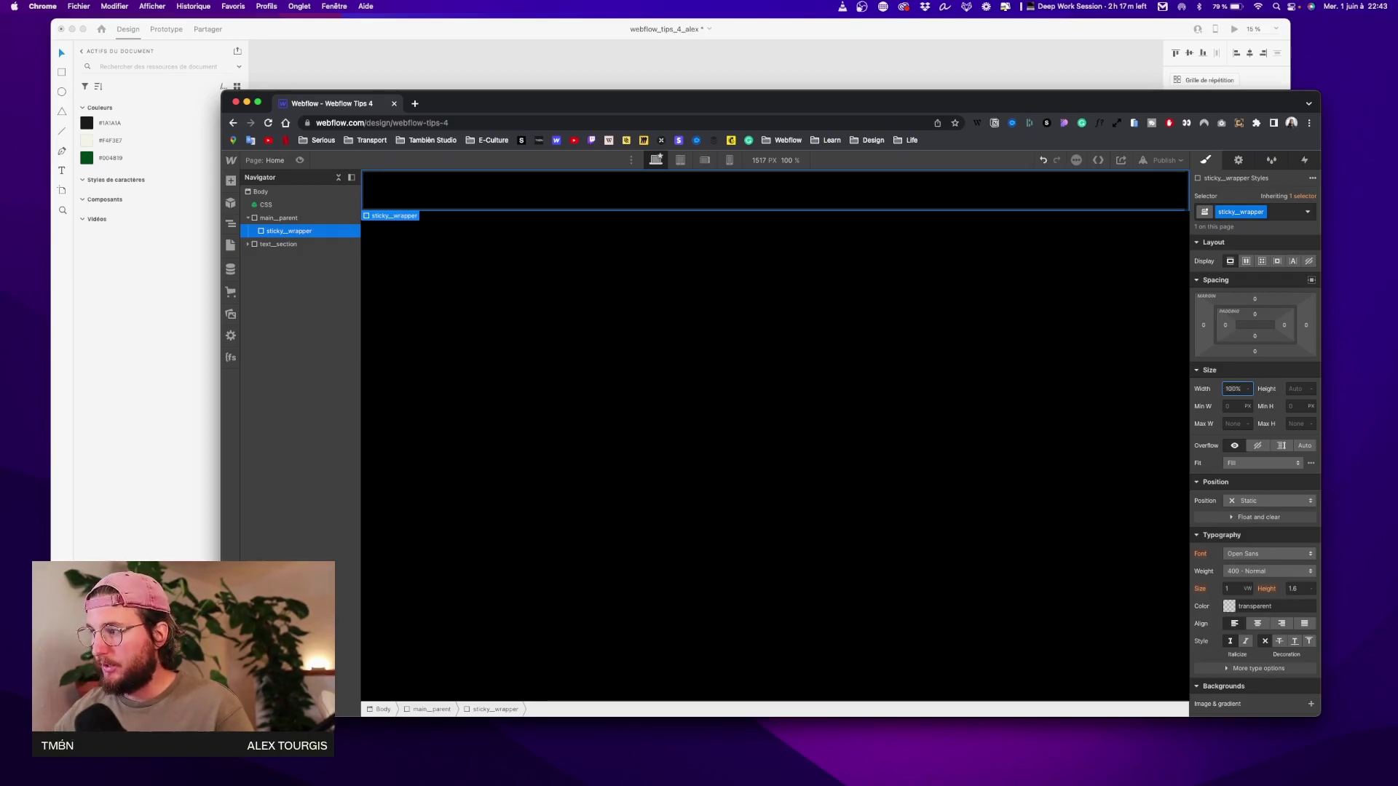
{"action": "type", "text": "100%"}
{"action": "key", "text": "Return"}
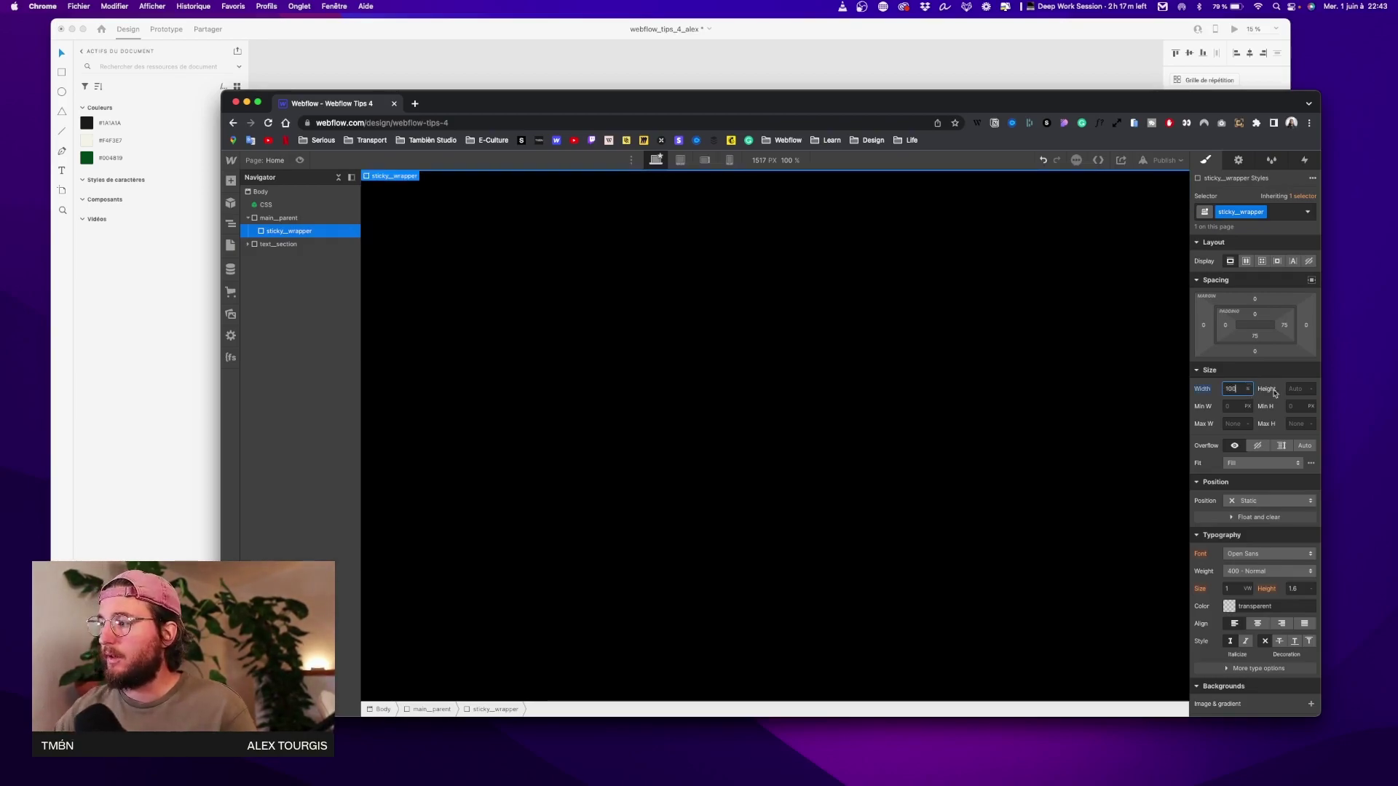
{"action": "left_click", "coordinate": [1304, 388]}
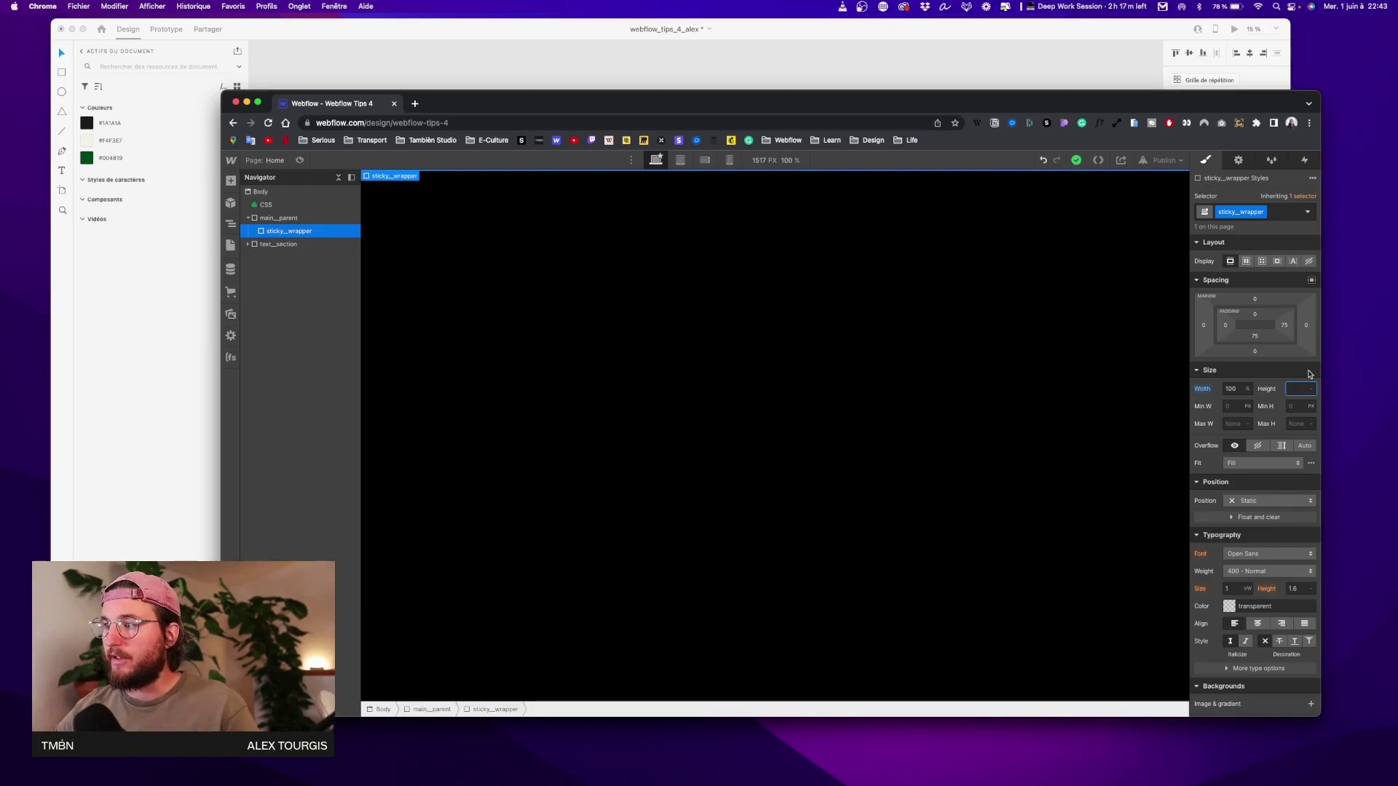
{"action": "type", "text": "100"}
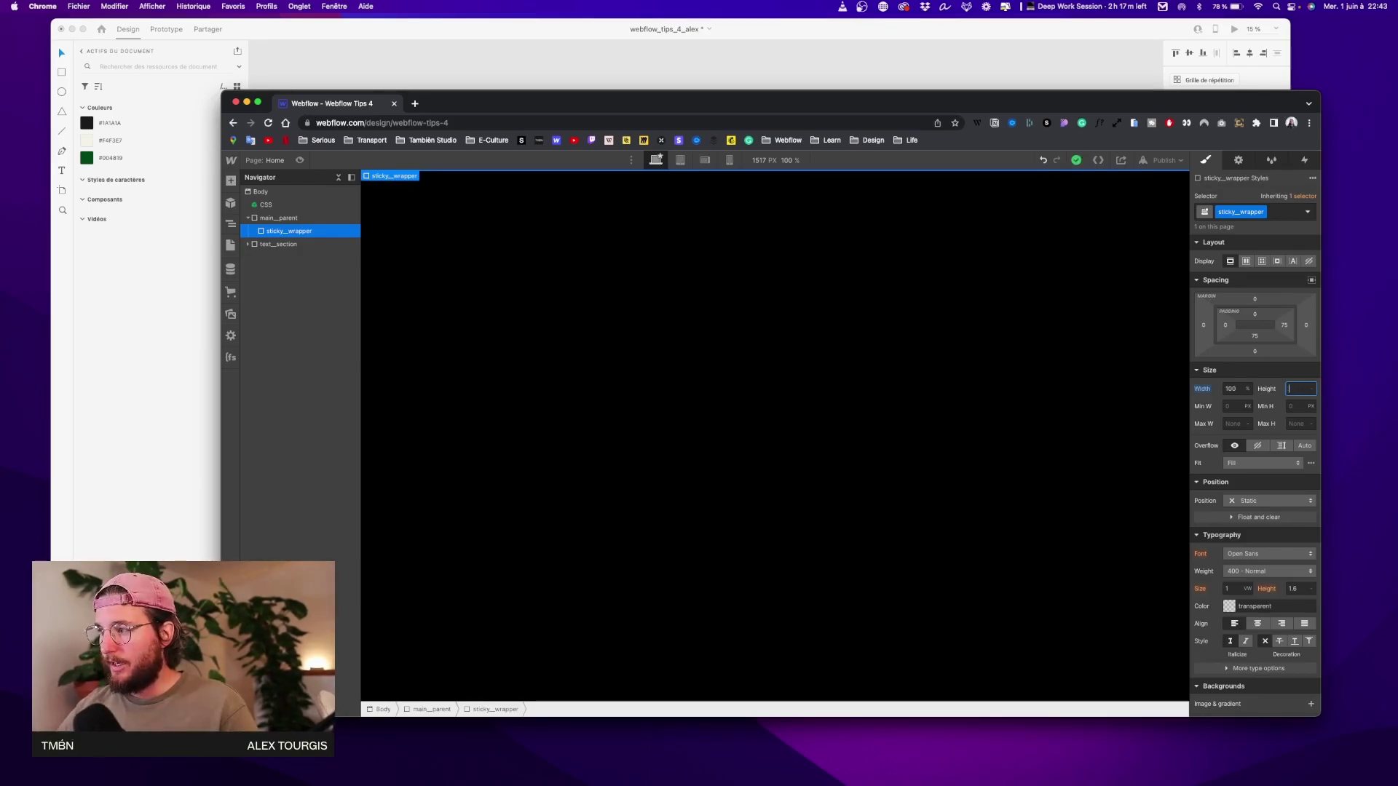
{"action": "type", "text": "vh"}
{"action": "key", "text": "Return"}
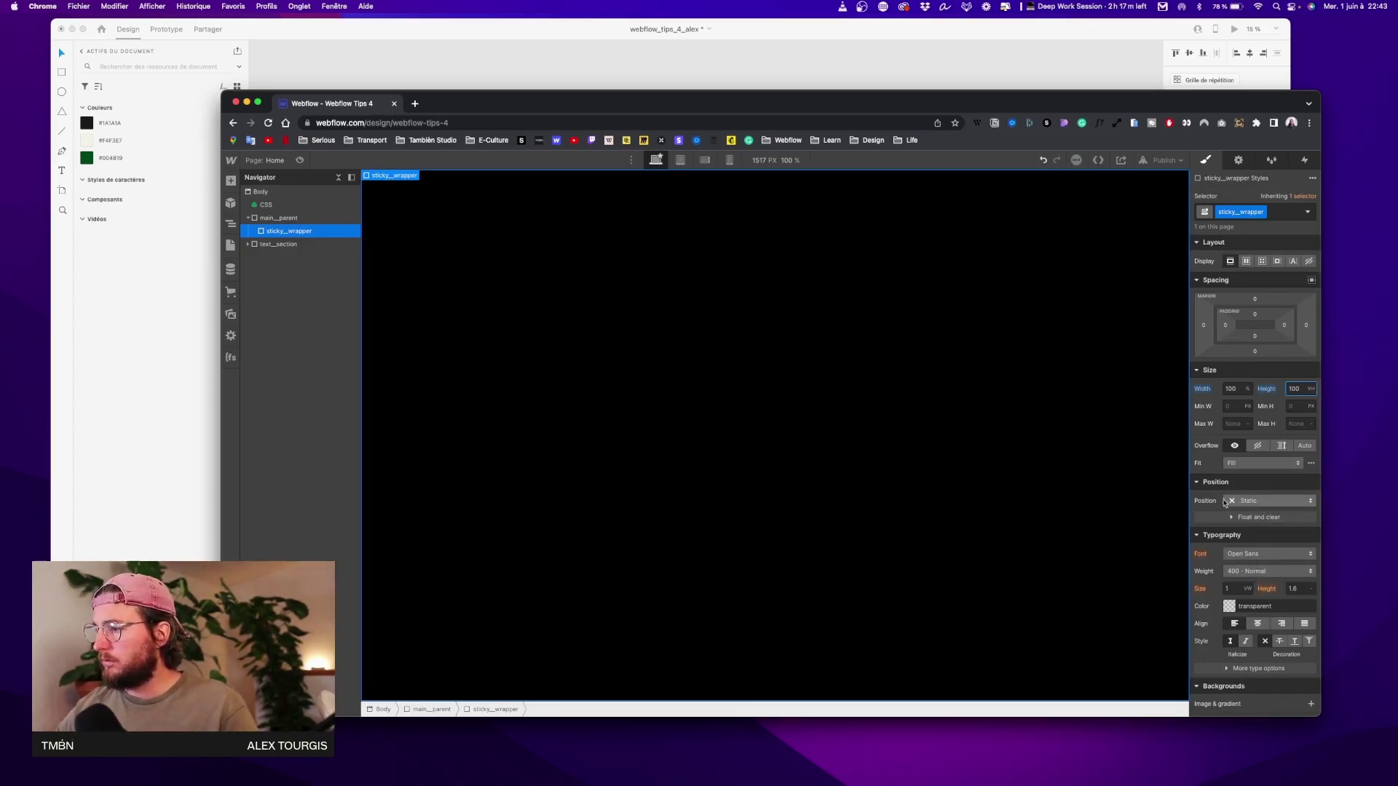
Give sticky__wrapper a dark red background color
{"action": "scroll", "coordinate": [1233, 624], "scroll_direction": "down", "scroll_amount": 3}
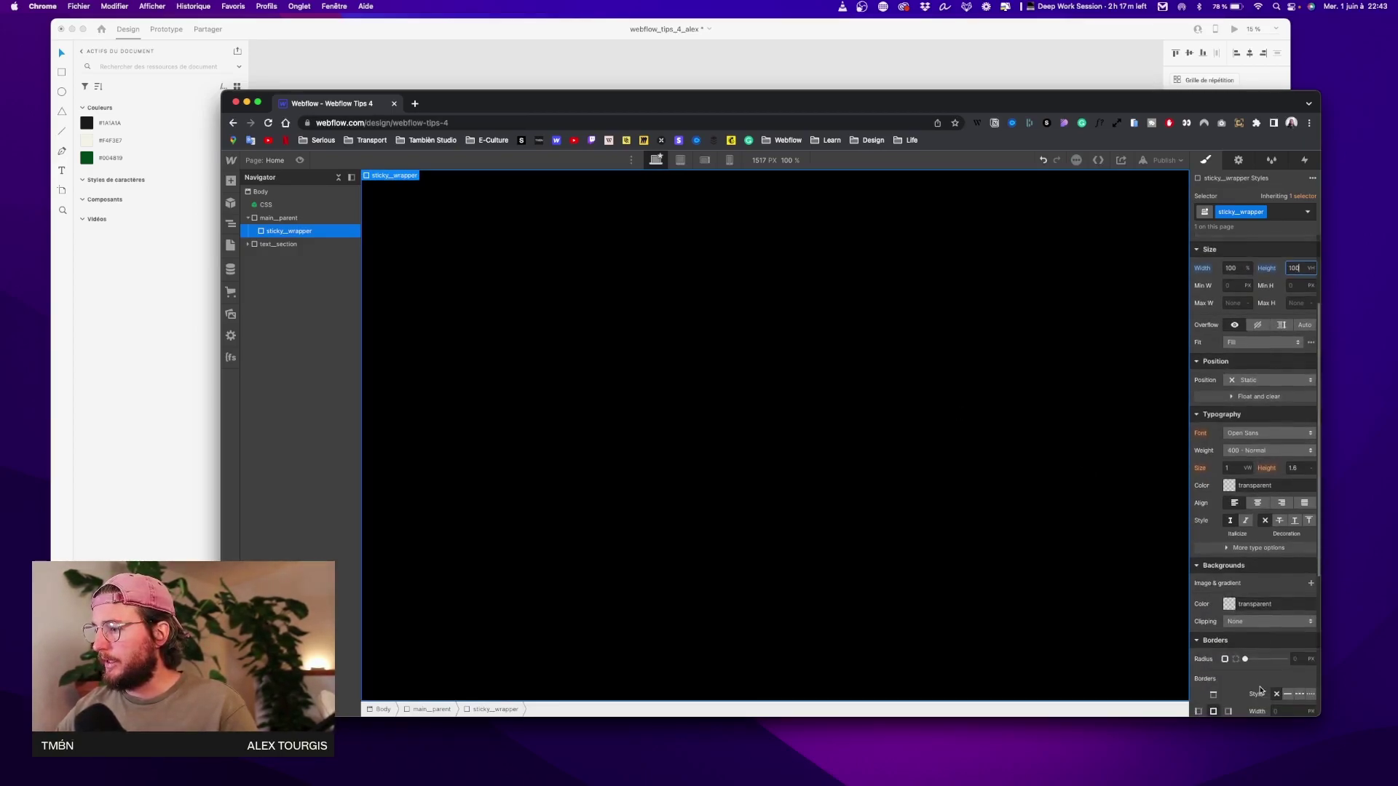
{"action": "left_click", "coordinate": [1229, 605]}
{"action": "left_click_drag", "start_coordinate": [1270, 473], "coordinate": [1313, 444]}
{"action": "scroll", "coordinate": [1055, 386], "scroll_direction": "down", "scroll_amount": 1}
{"action": "scroll", "coordinate": [1102, 387], "scroll_direction": "up", "scroll_amount": 8}
{"action": "left_click", "coordinate": [1120, 355]}
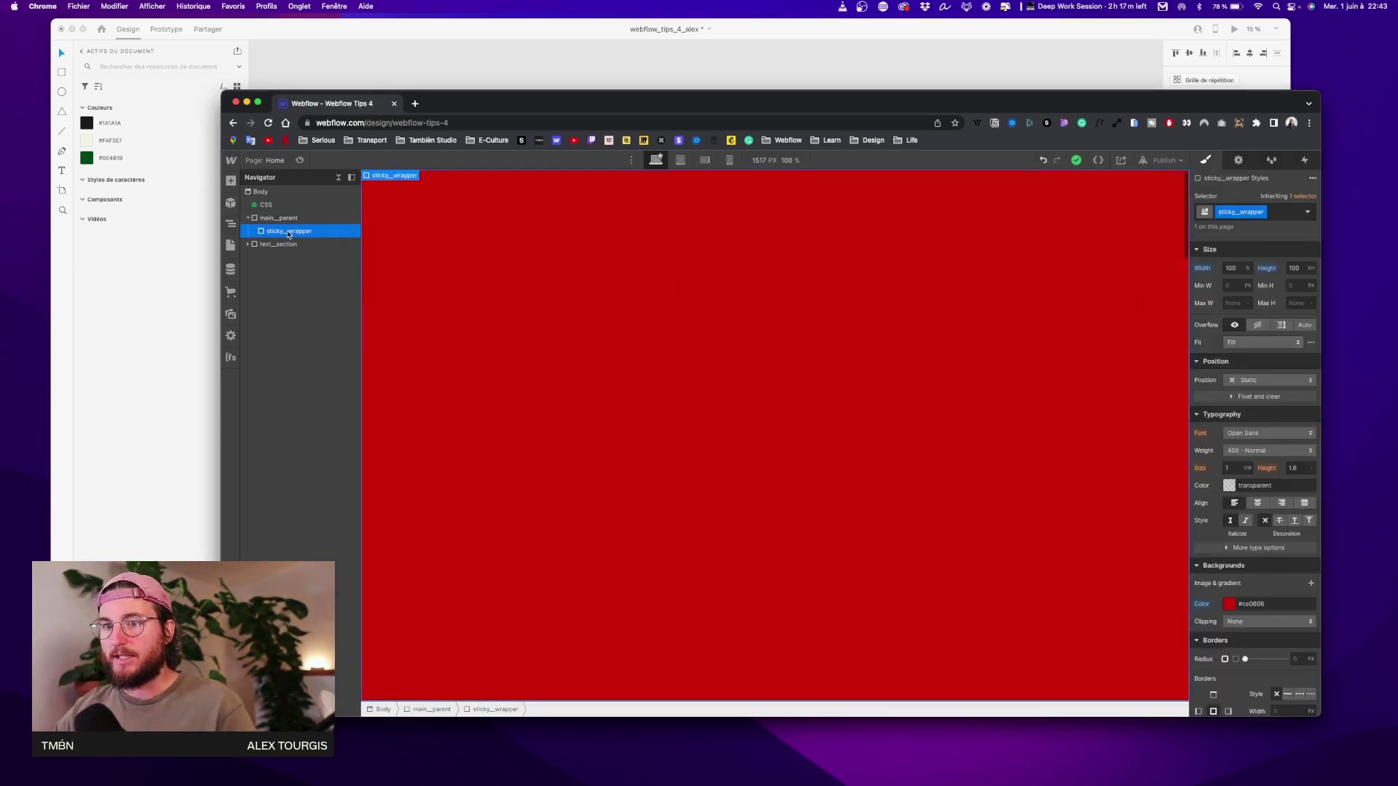
Examine how the red sticky__wrapper behaves while scrolling through main__parent down to the text section
{"action": "scroll", "coordinate": [616, 367], "scroll_direction": "down", "scroll_amount": 8}
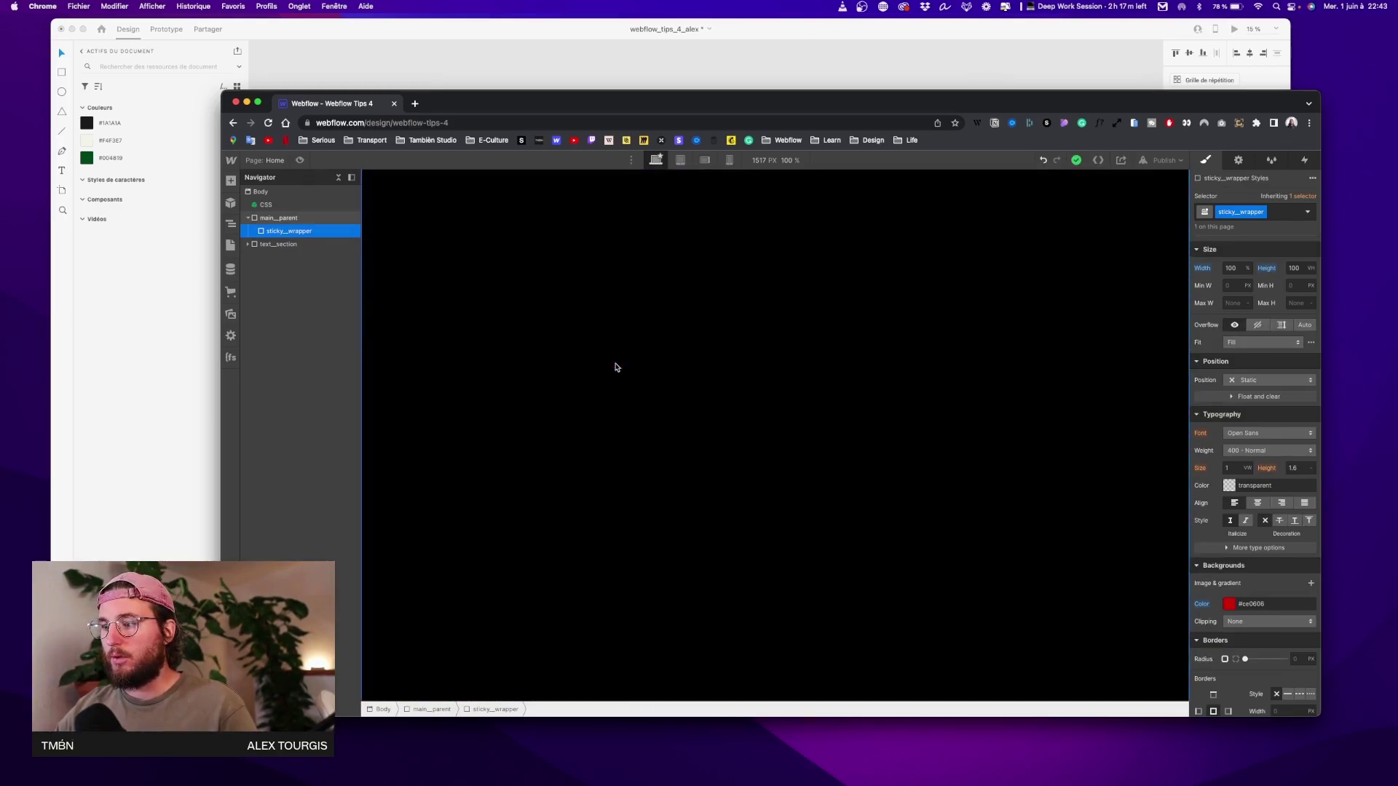
{"action": "scroll", "coordinate": [615, 367], "scroll_direction": "down", "scroll_amount": 3}
{"action": "scroll", "coordinate": [615, 367], "scroll_direction": "up", "scroll_amount": 10}
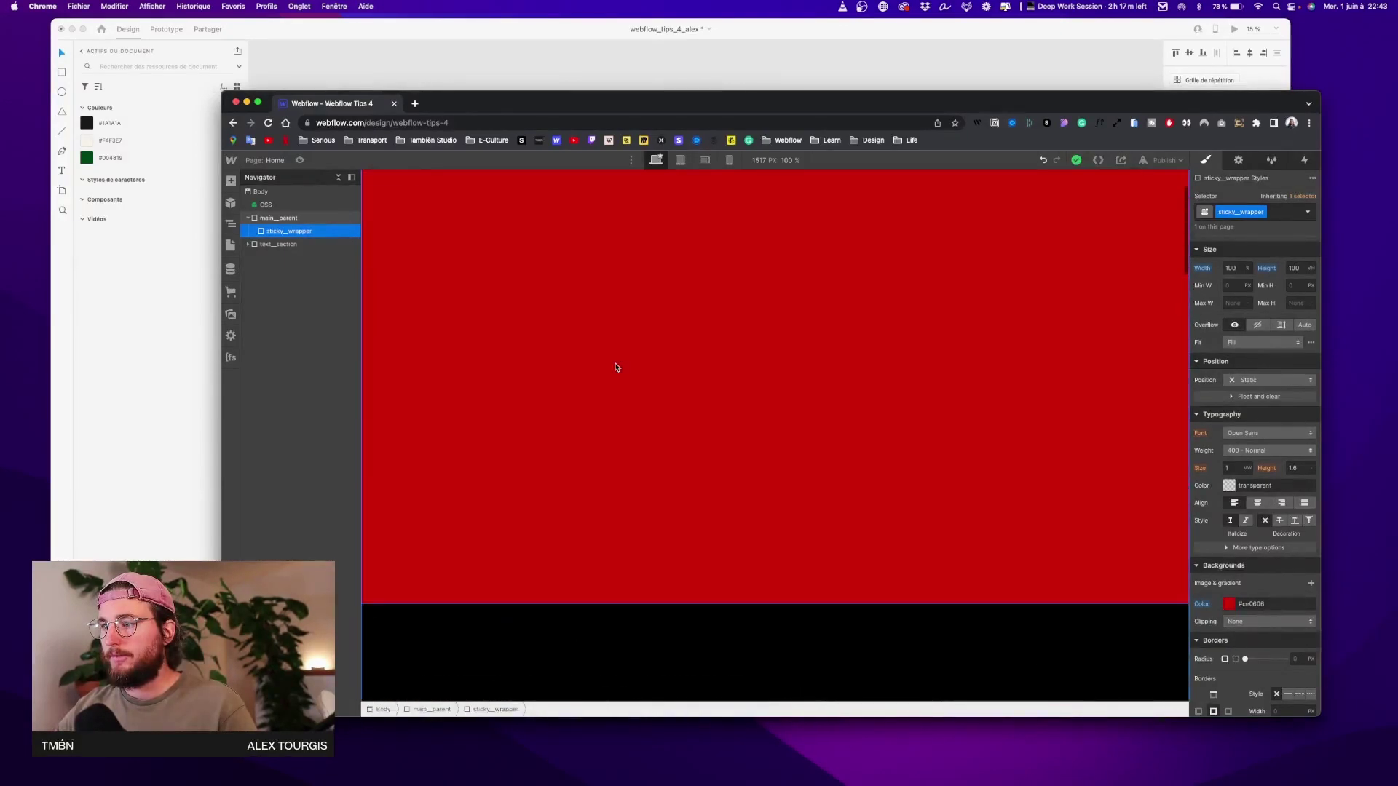
{"action": "scroll", "coordinate": [563, 276], "scroll_direction": "down", "scroll_amount": 8}
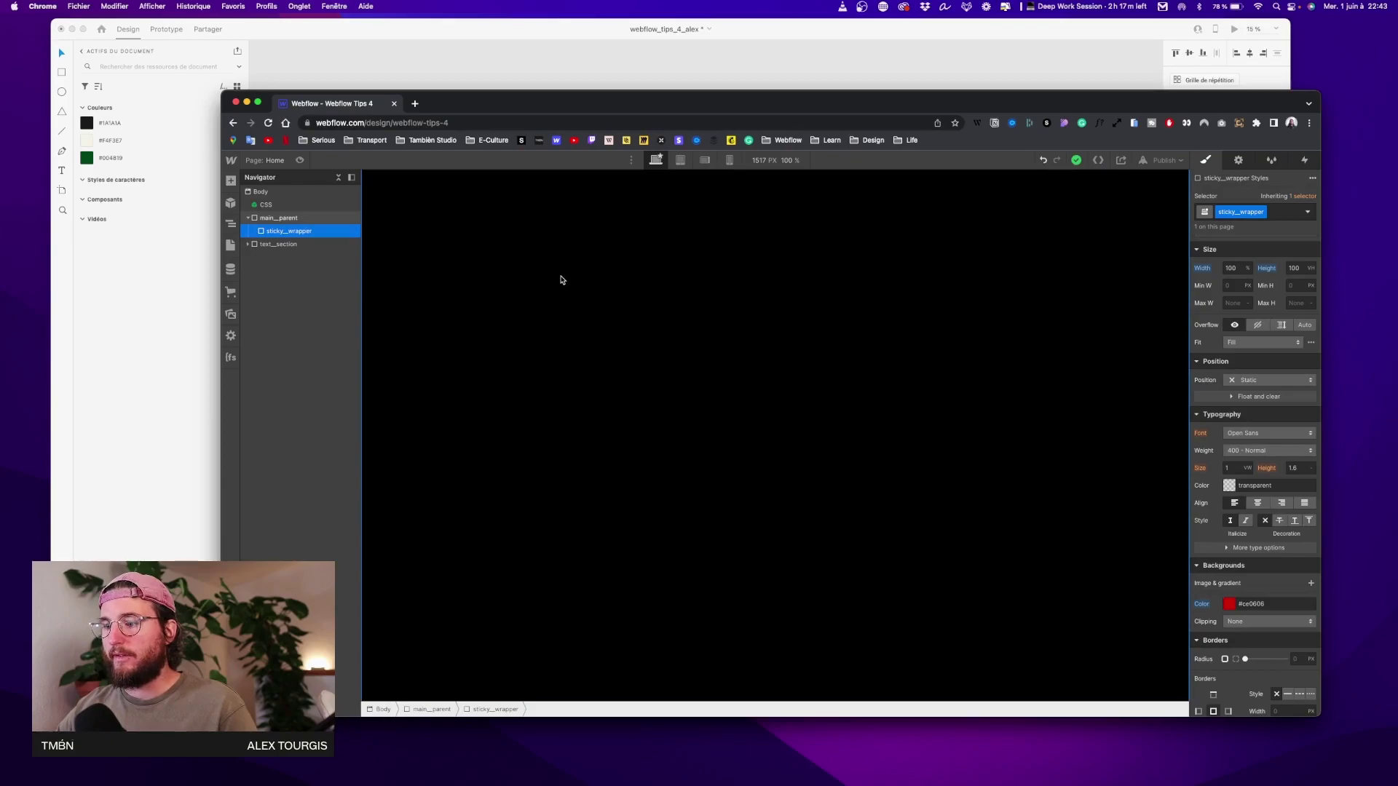
{"action": "scroll", "coordinate": [641, 525], "scroll_direction": "down", "scroll_amount": 3}
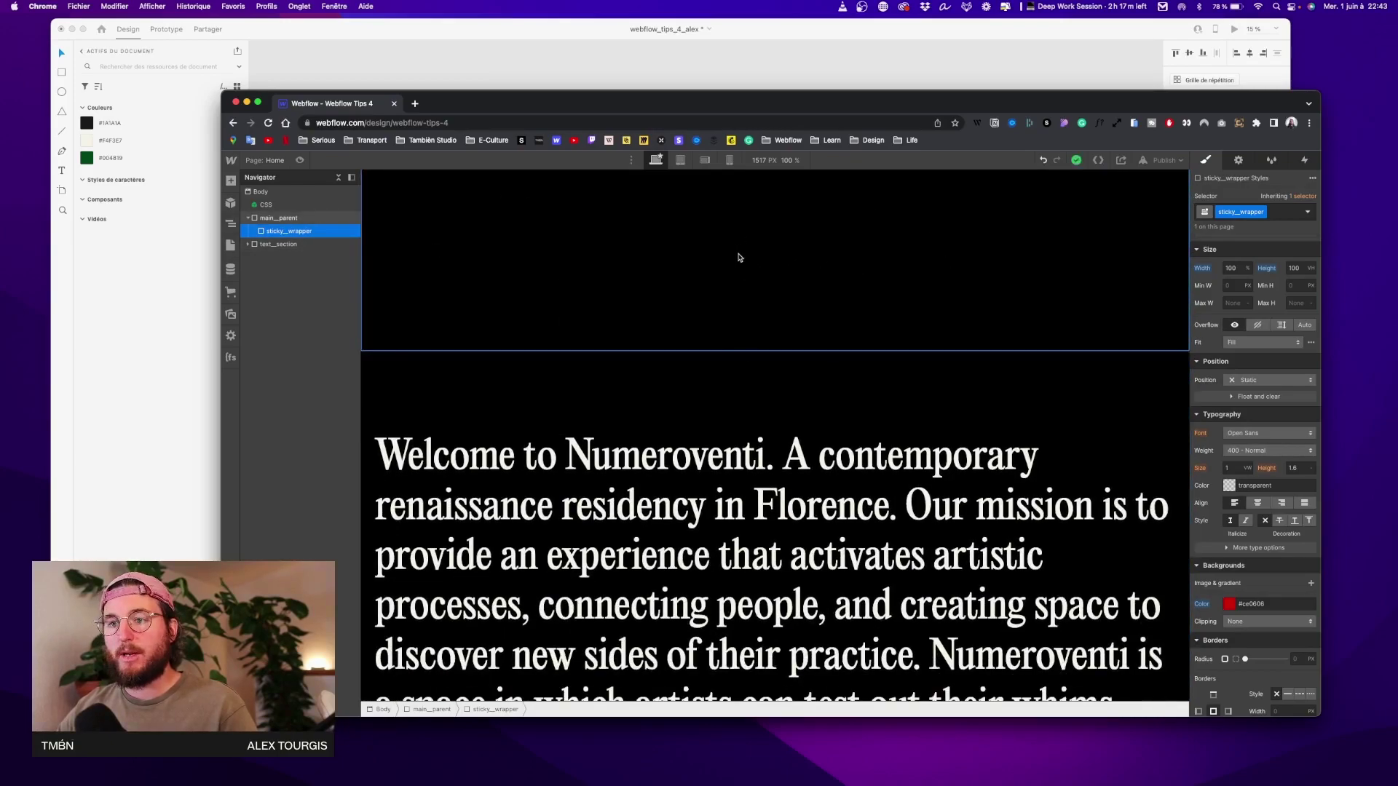
{"action": "scroll", "coordinate": [947, 386], "scroll_direction": "up", "scroll_amount": 5}
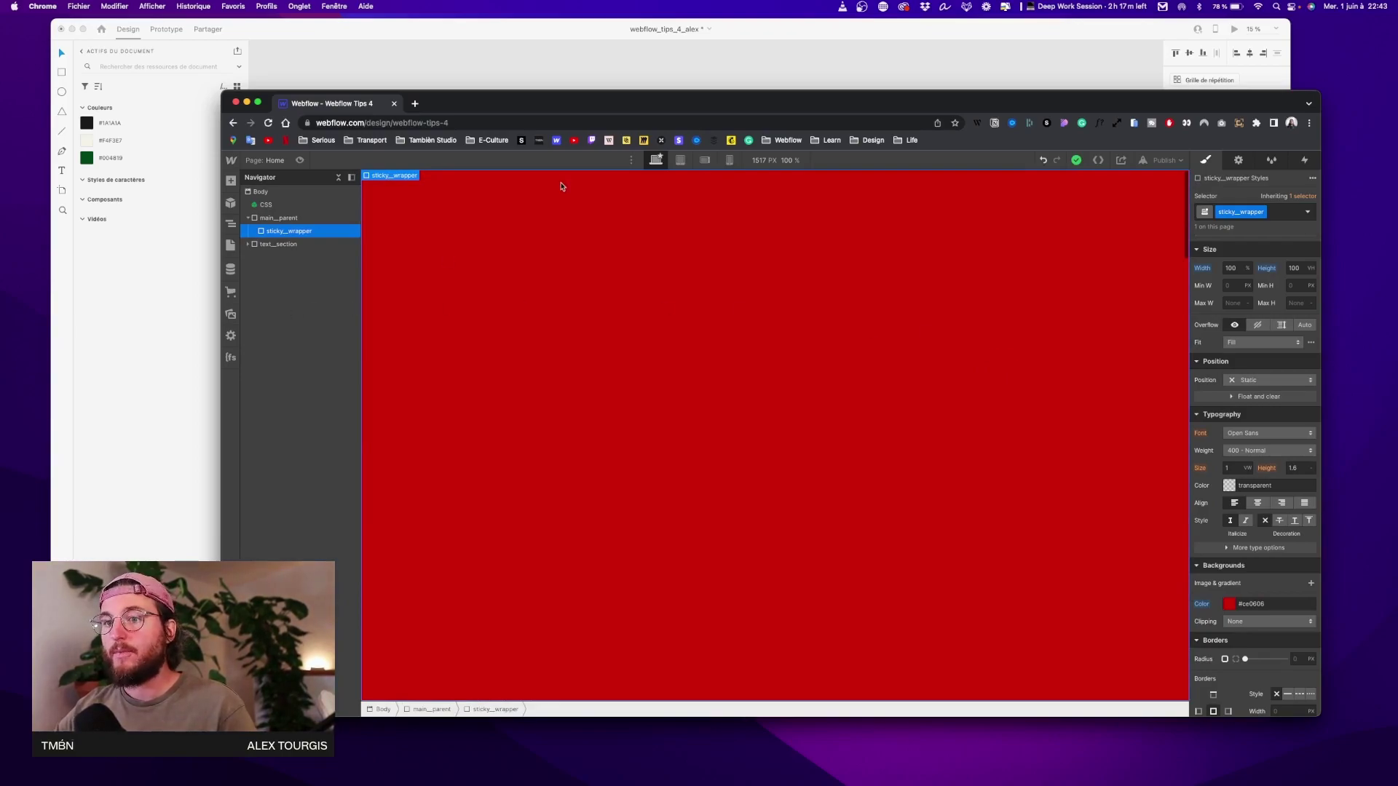
Set the position of sticky__wrapper to Sticky with a top offset of 0
{"action": "scroll", "coordinate": [1252, 502], "scroll_direction": "up", "scroll_amount": 2}
{"action": "left_click", "coordinate": [1253, 501]}
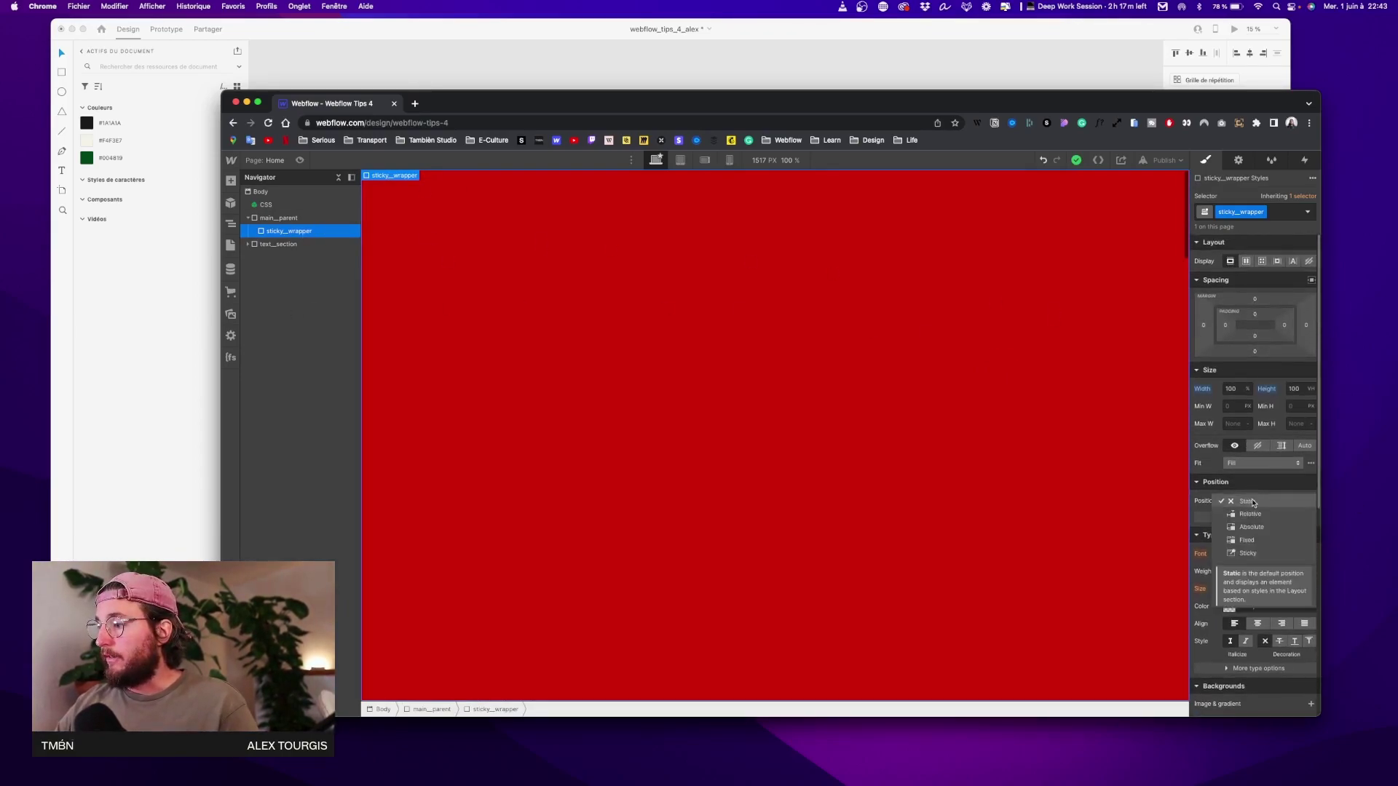
{"action": "left_click", "coordinate": [1248, 554]}
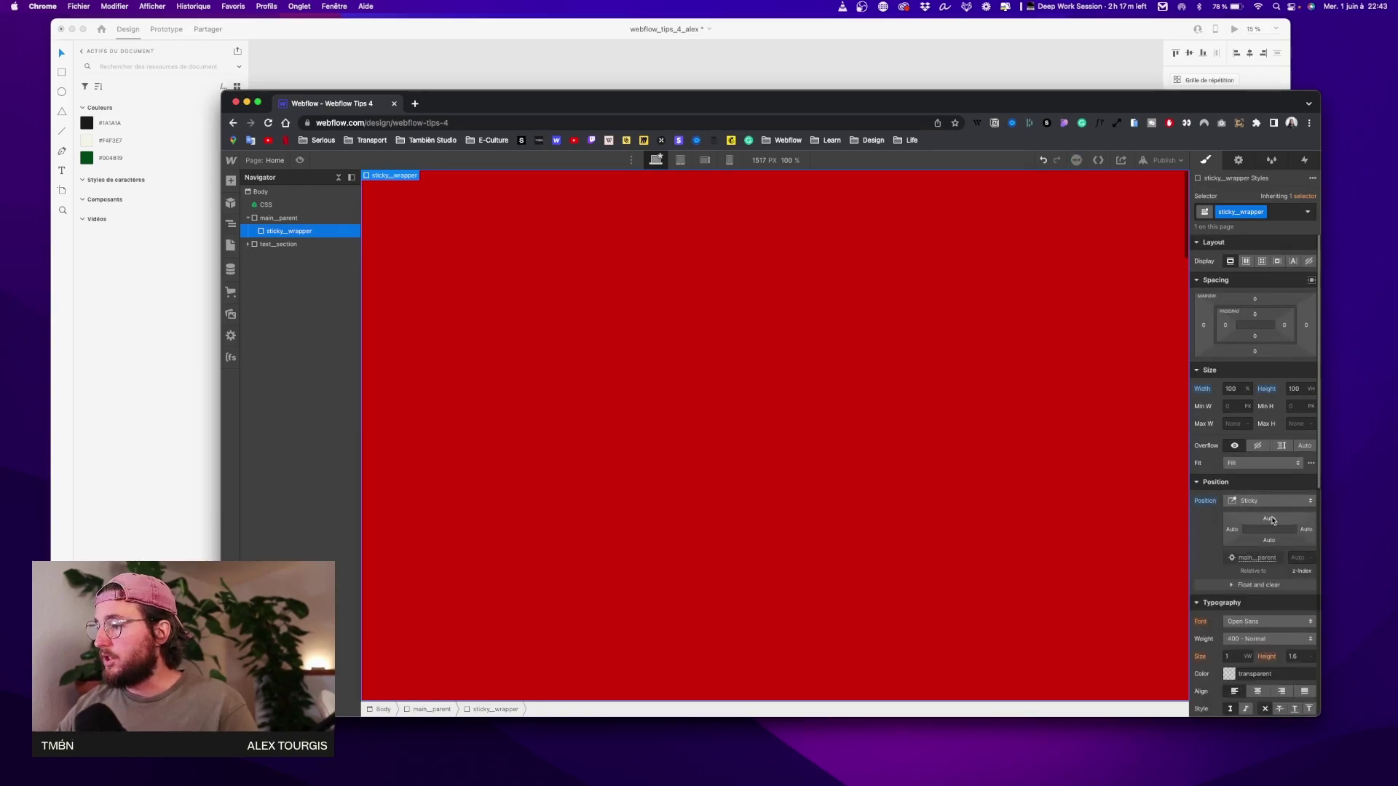
{"action": "left_click", "coordinate": [1270, 520]}
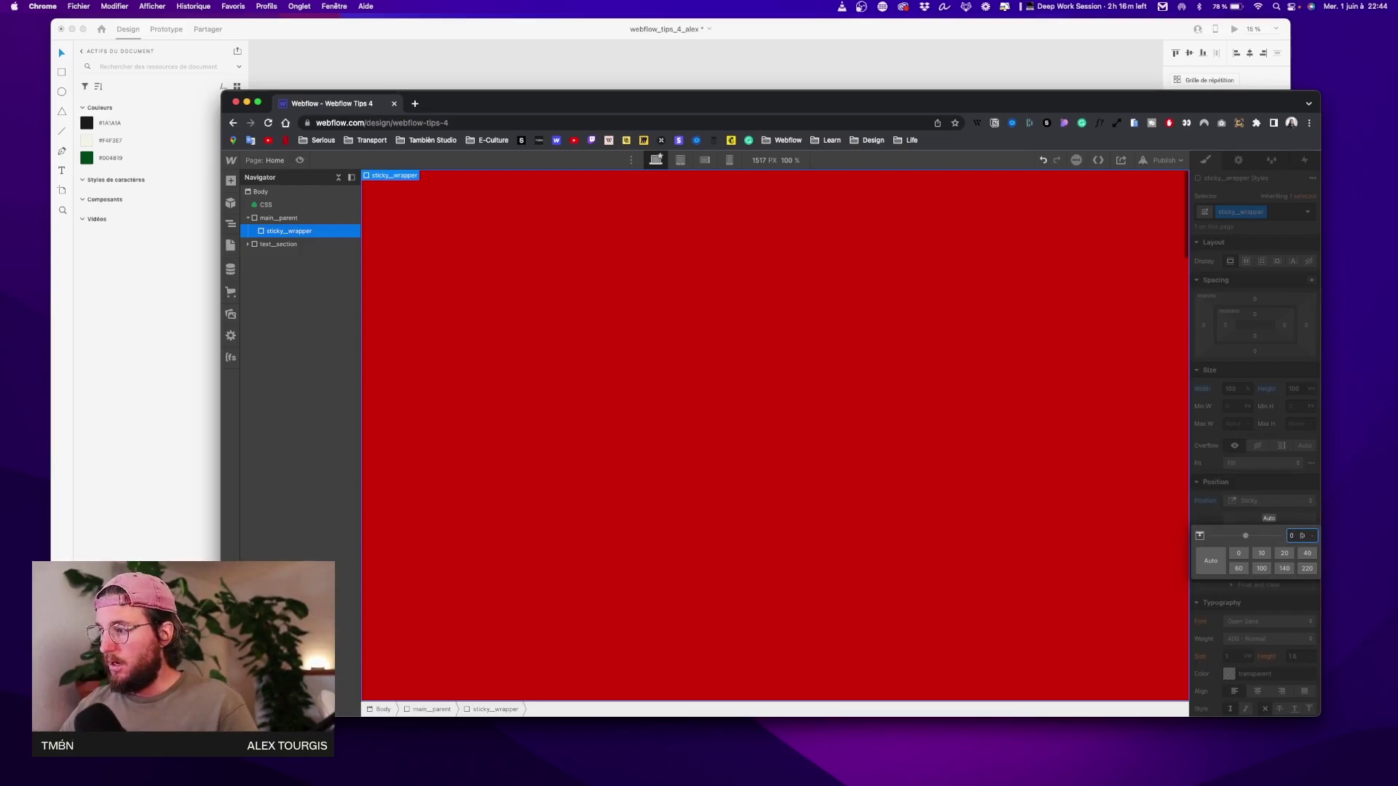
{"action": "type", "text": "0"}
{"action": "key", "text": "Return"}
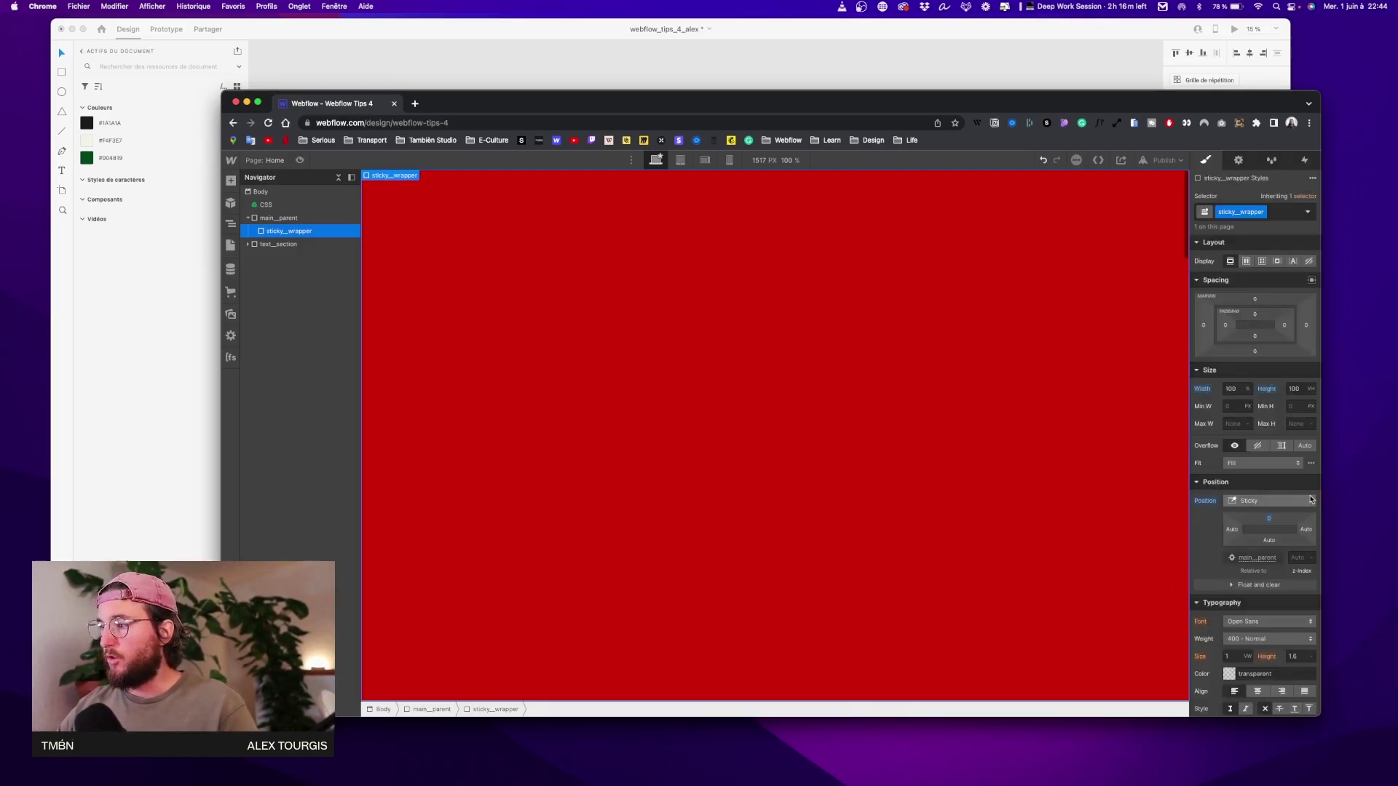
Test the sticky behavior of sticky__wrapper by scrolling the page between its start and the text section
{"action": "scroll", "coordinate": [733, 411], "scroll_direction": "down", "scroll_amount": 10}
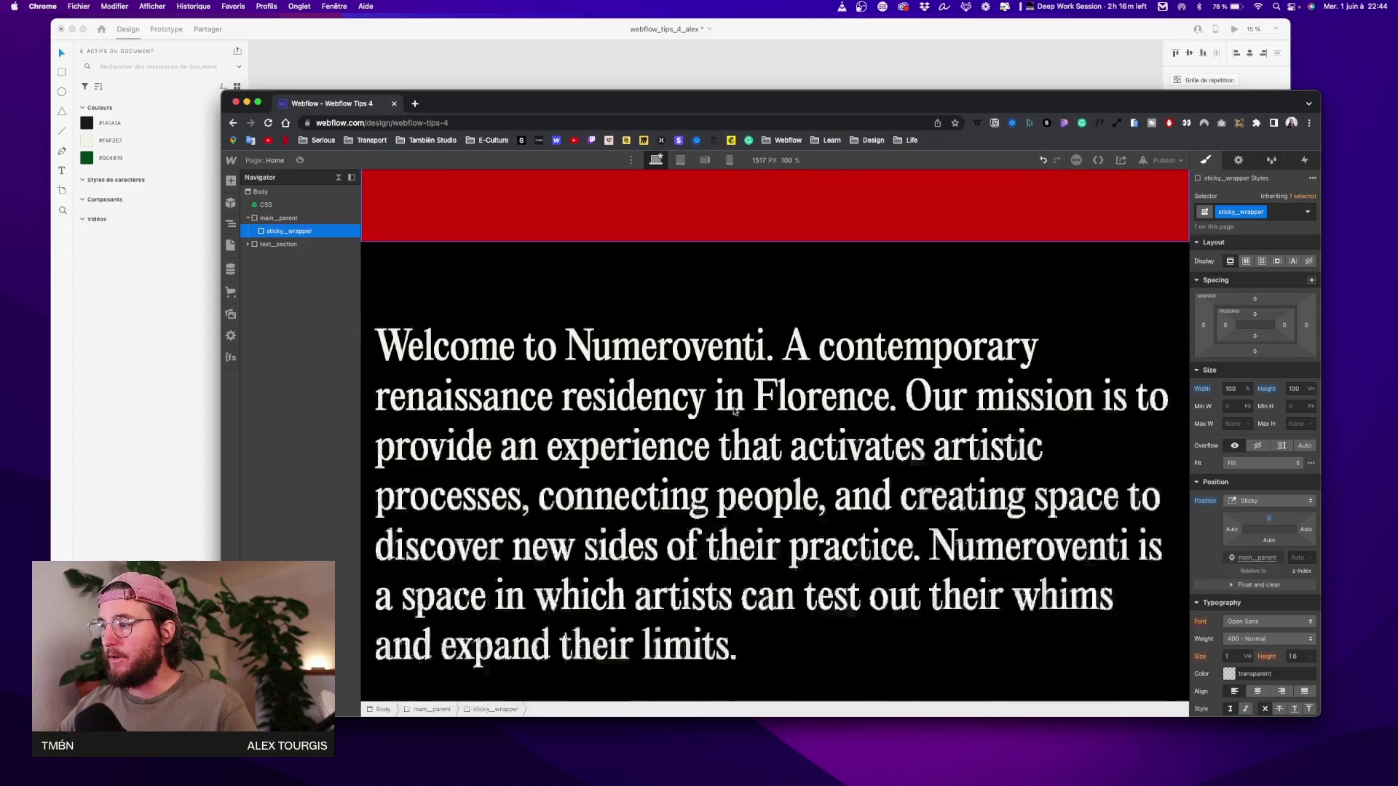
{"action": "scroll", "coordinate": [734, 414], "scroll_direction": "up", "scroll_amount": 15}
{"action": "scroll", "coordinate": [1043, 421], "scroll_direction": "down", "scroll_amount": 4}
{"action": "scroll", "coordinate": [1043, 420], "scroll_direction": "down", "scroll_amount": 5}
{"action": "scroll", "coordinate": [1042, 420], "scroll_direction": "up", "scroll_amount": 5}
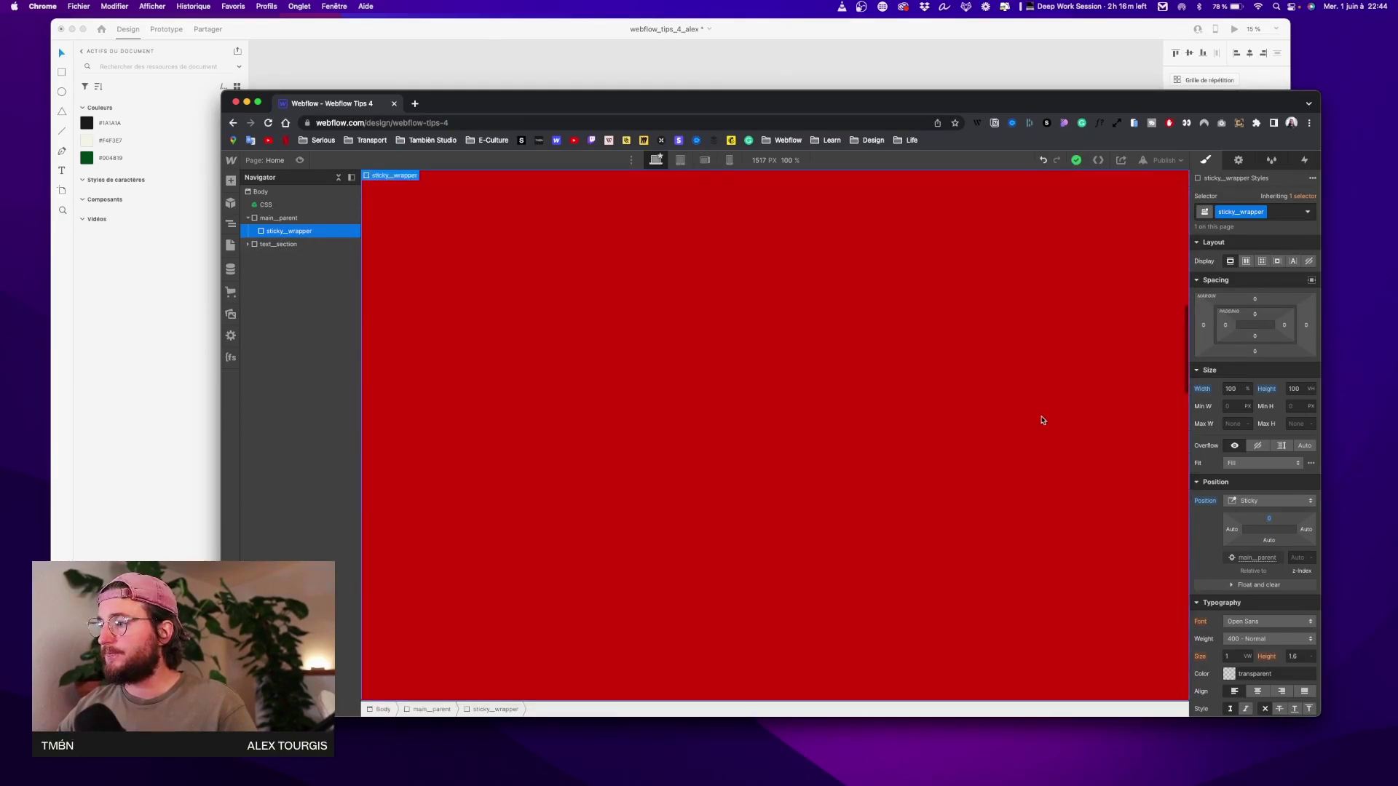
{"action": "scroll", "coordinate": [1041, 421], "scroll_direction": "down", "scroll_amount": 5}
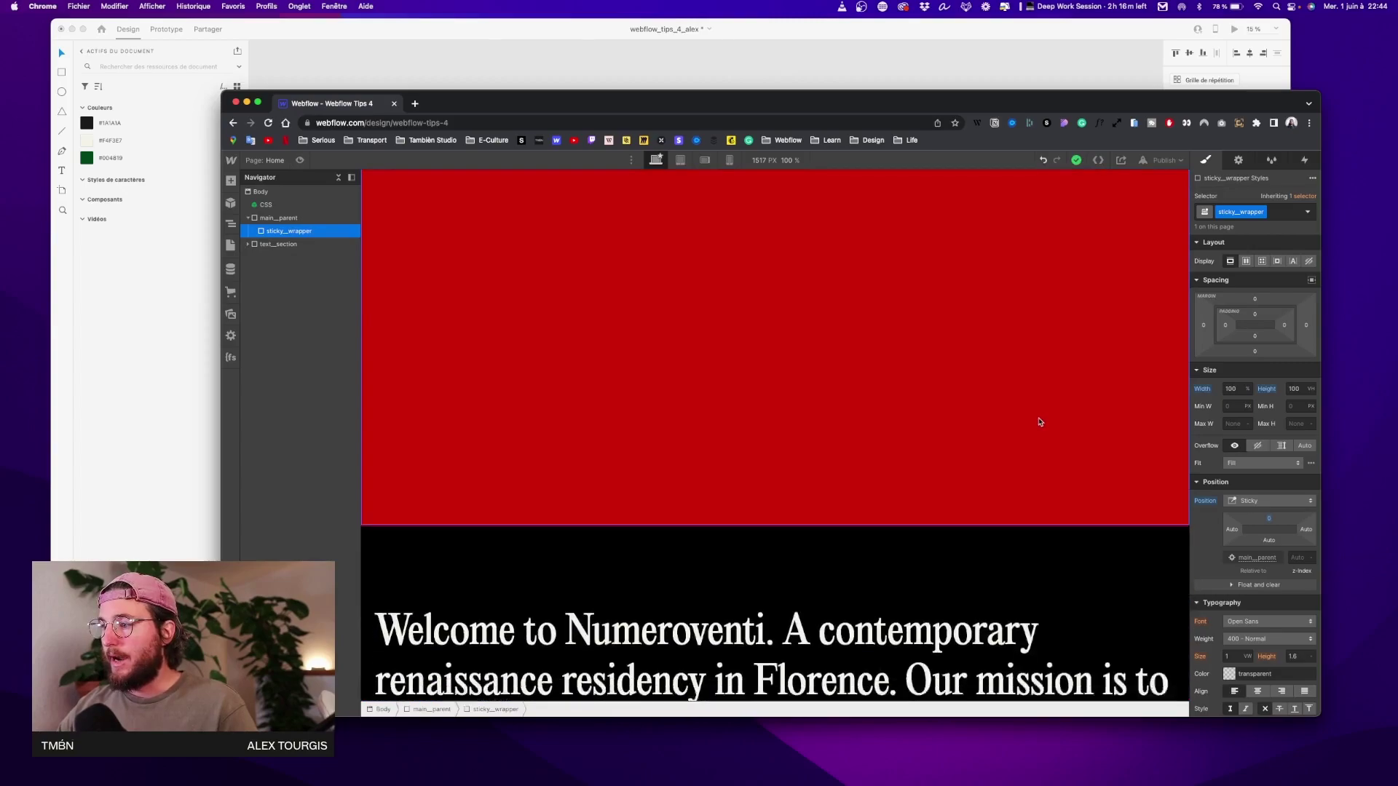
{"action": "scroll", "coordinate": [1041, 421], "scroll_direction": "up", "scroll_amount": 5}
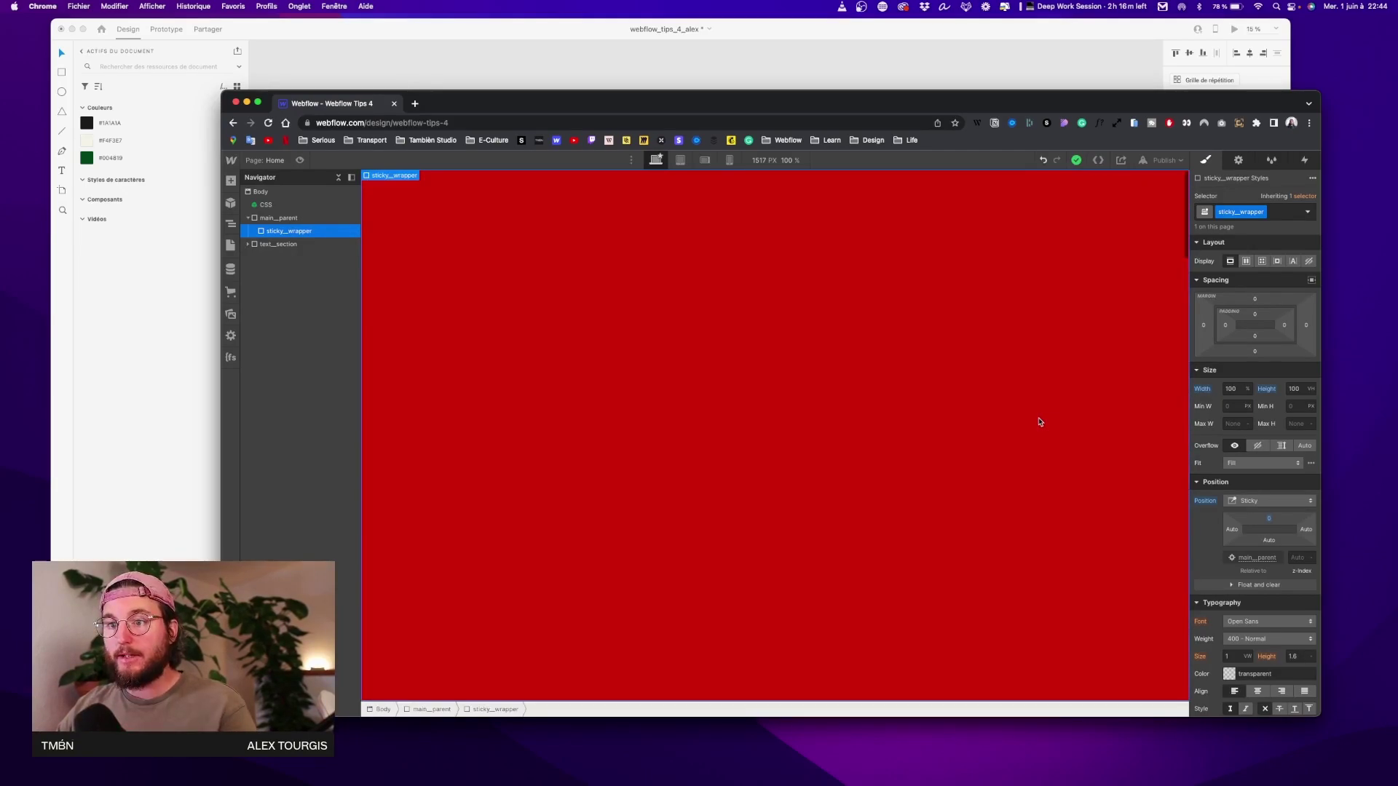
{"action": "scroll", "coordinate": [1041, 424], "scroll_direction": "down", "scroll_amount": 5}
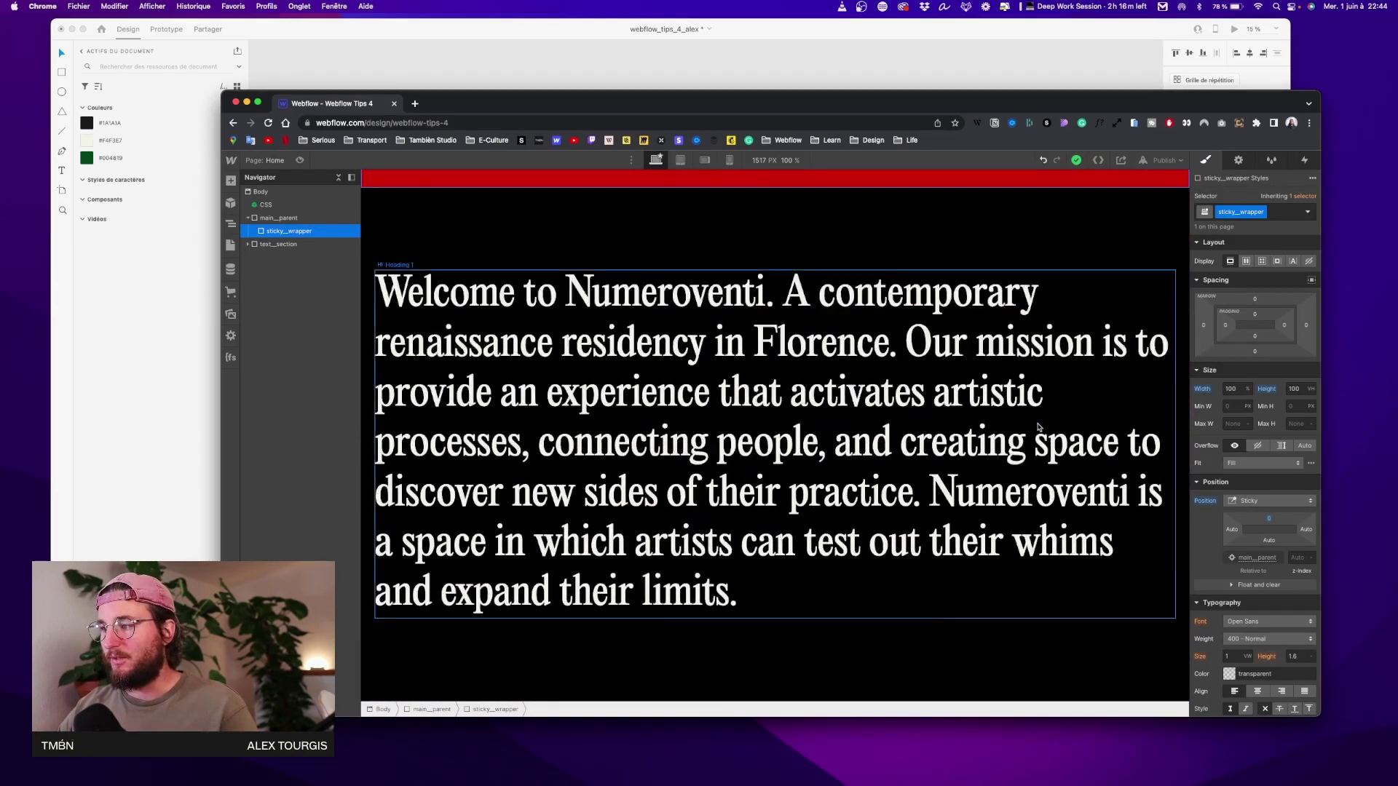
{"action": "scroll", "coordinate": [1039, 427], "scroll_direction": "up", "scroll_amount": 5}
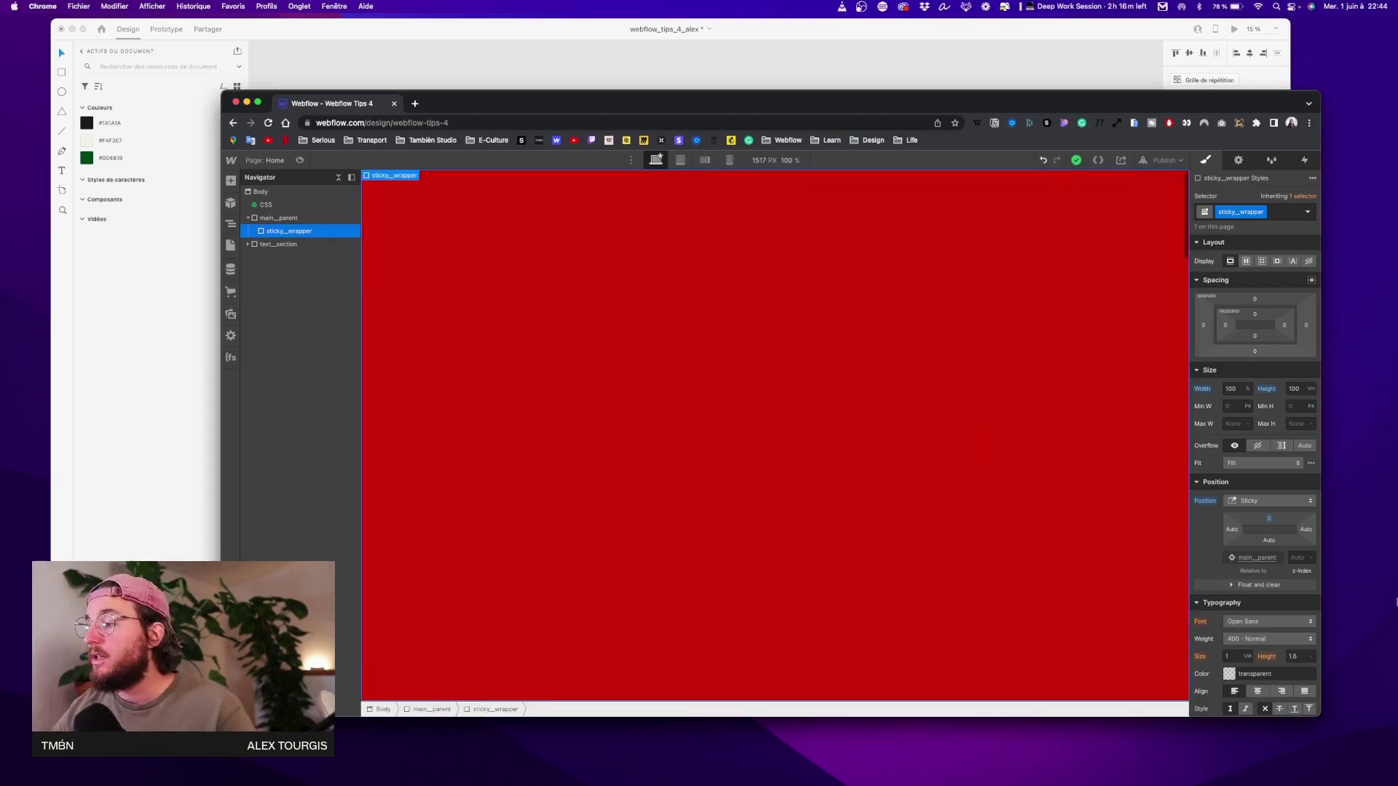
Reset the background color of sticky__wrapper to its initial value
{"action": "scroll", "coordinate": [1246, 583], "scroll_direction": "down", "scroll_amount": 6}
{"action": "left_click", "coordinate": [1209, 357]}
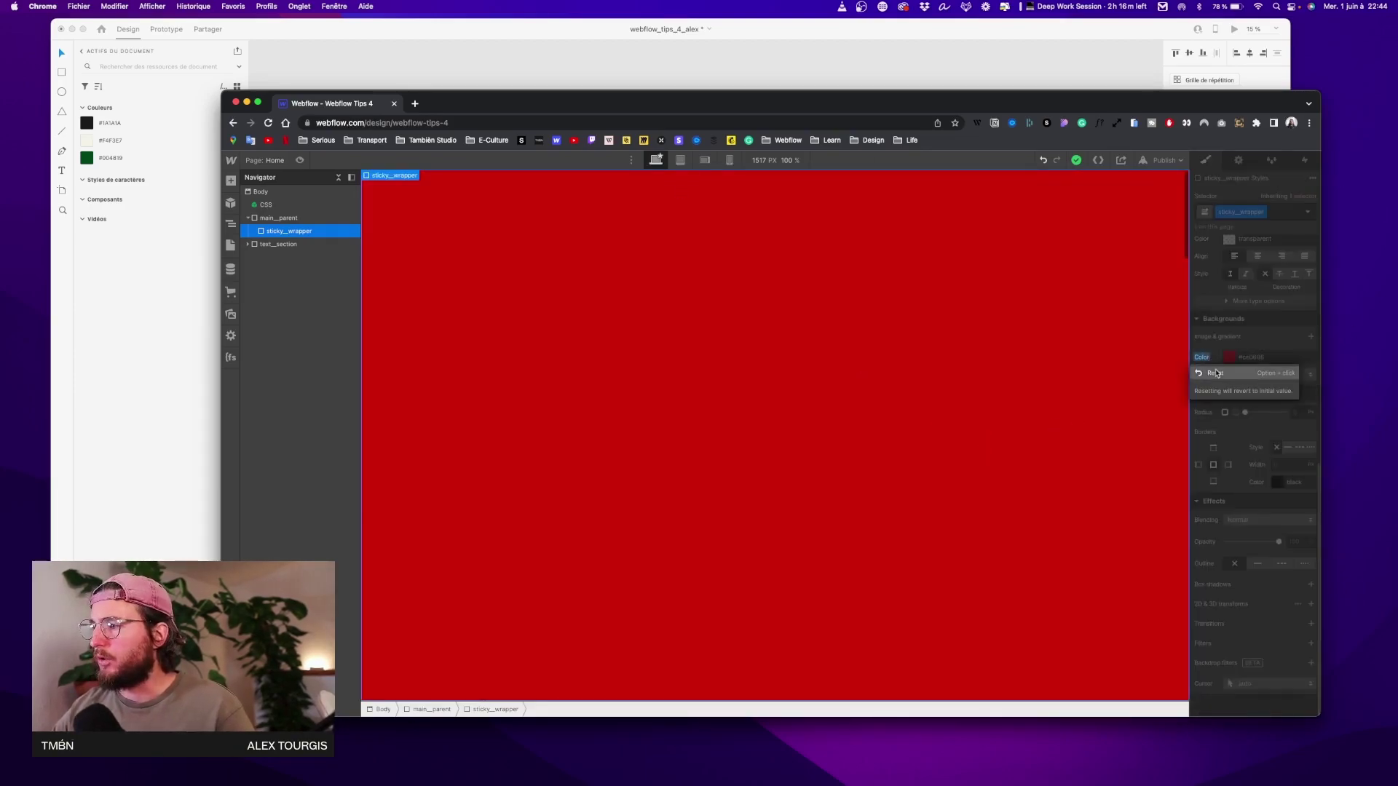
{"action": "left_click", "coordinate": [1214, 373]}
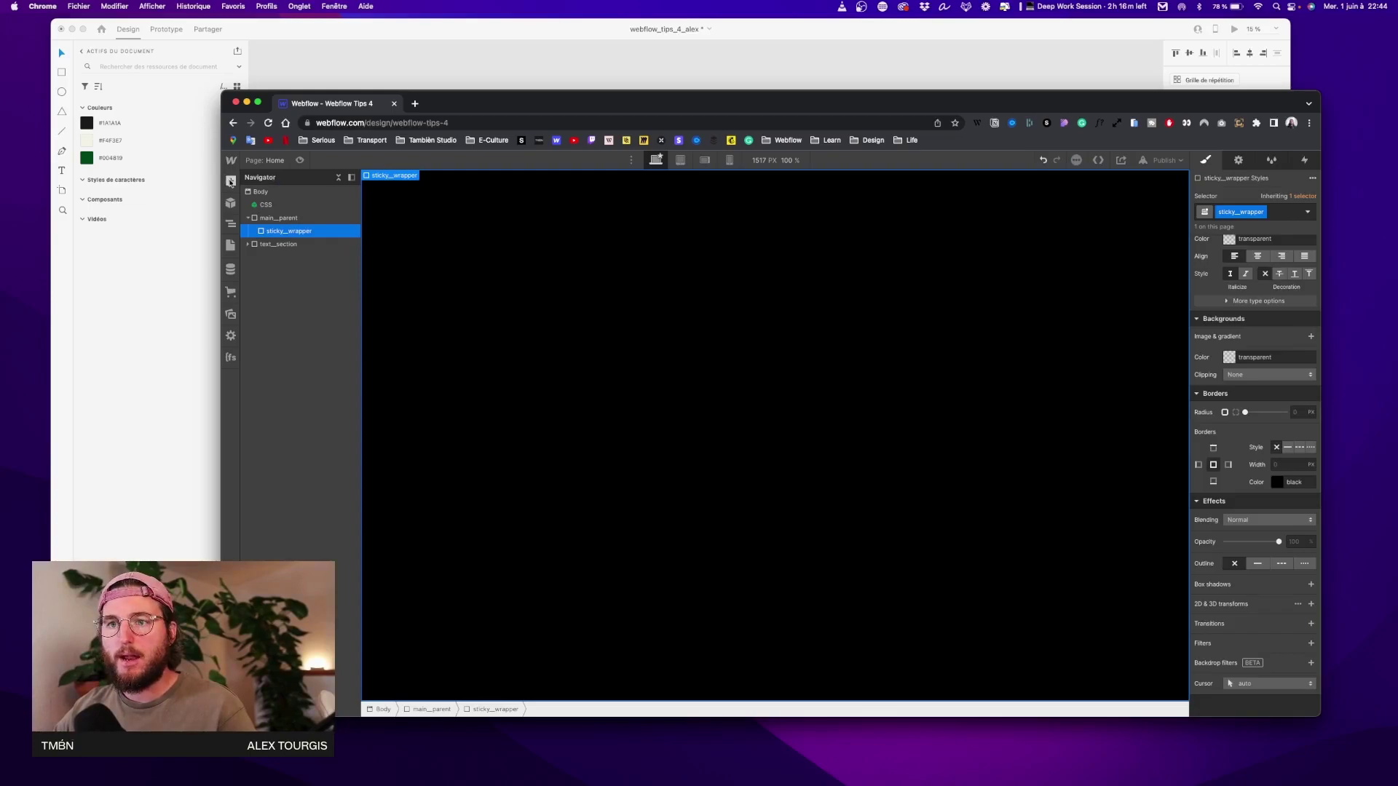
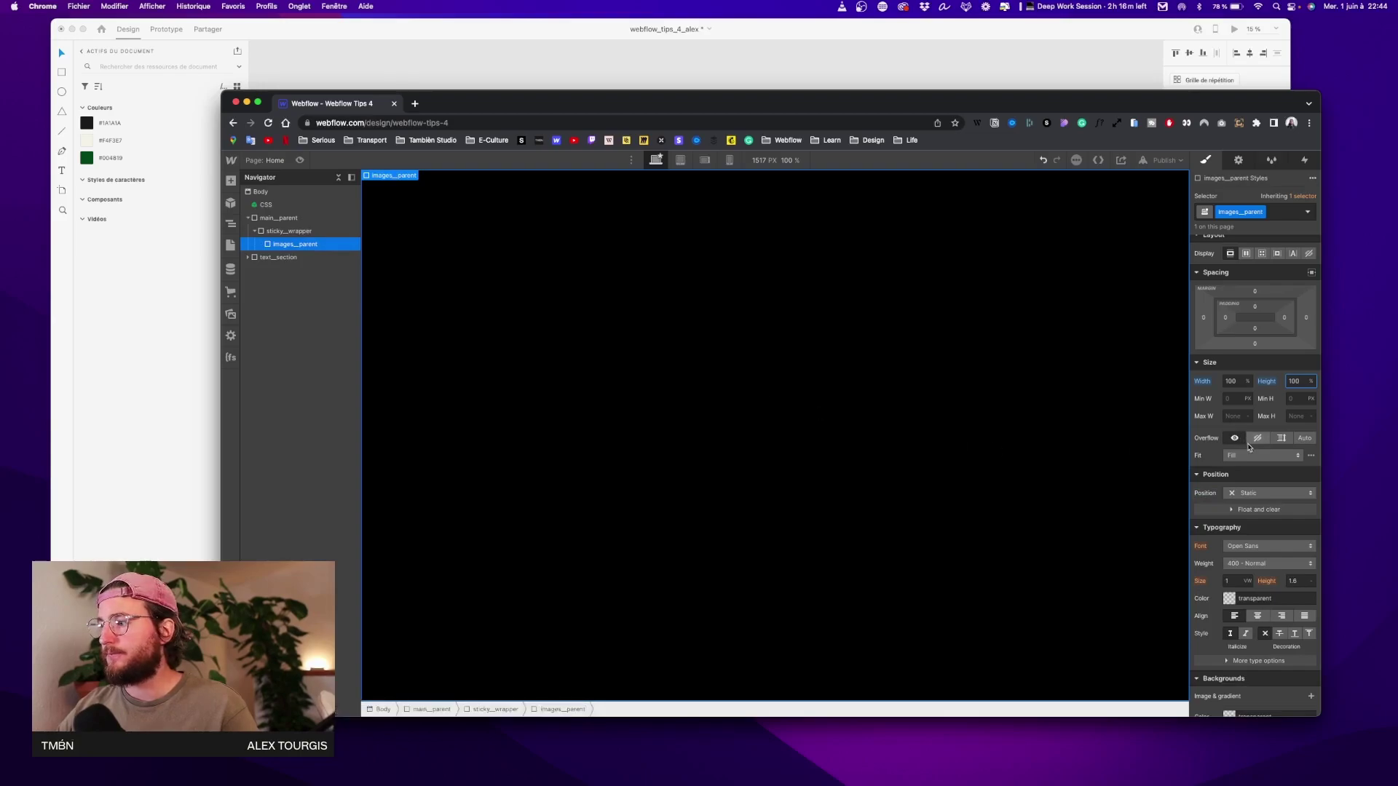
Set the overflow of images__parent to hidden and insert an image in it, using the photo of the man seated on the bench
{"action": "left_click", "coordinate": [1257, 438]}
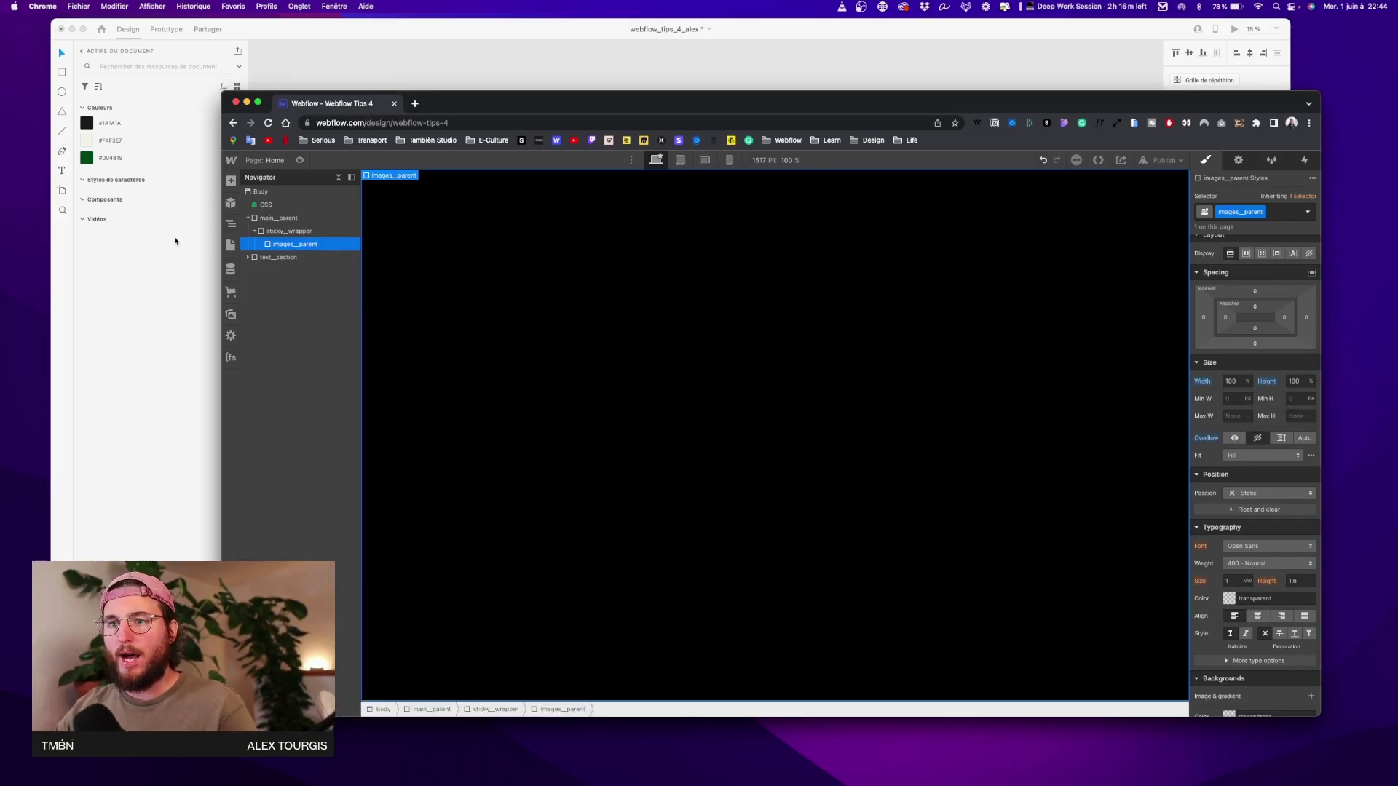
{"action": "left_click", "coordinate": [230, 181]}
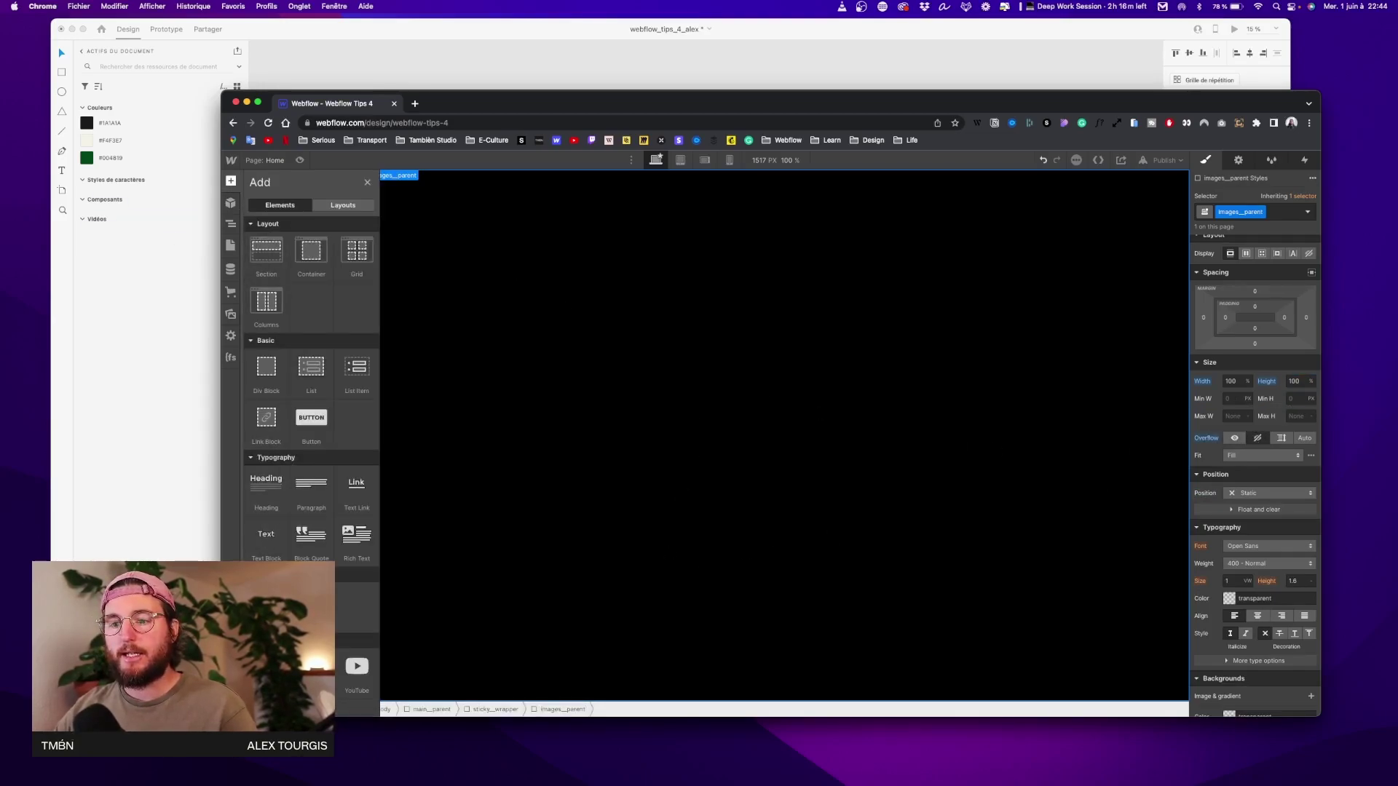
{"action": "left_click_drag", "start_coordinate": [266, 667], "coordinate": [736, 336]}
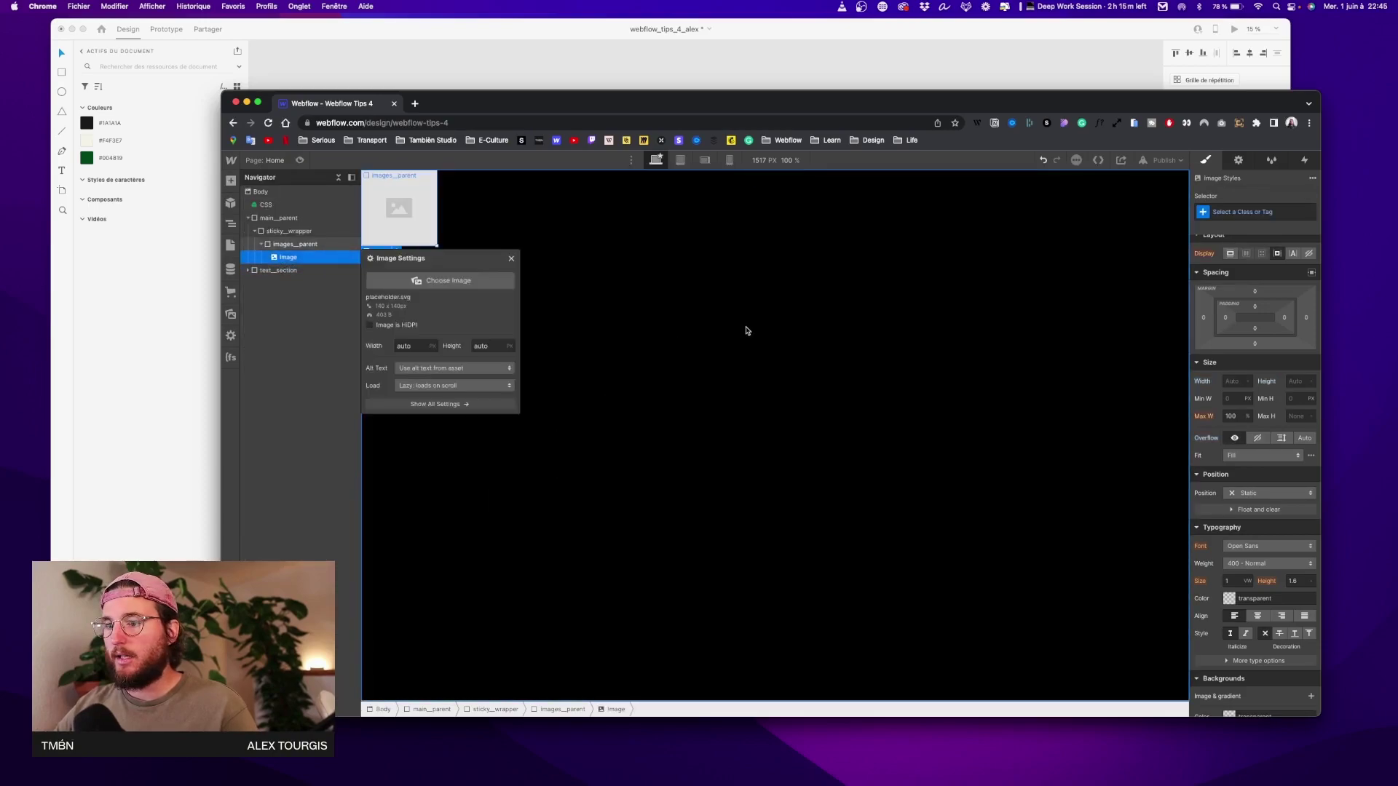
{"action": "left_click", "coordinate": [449, 281]}
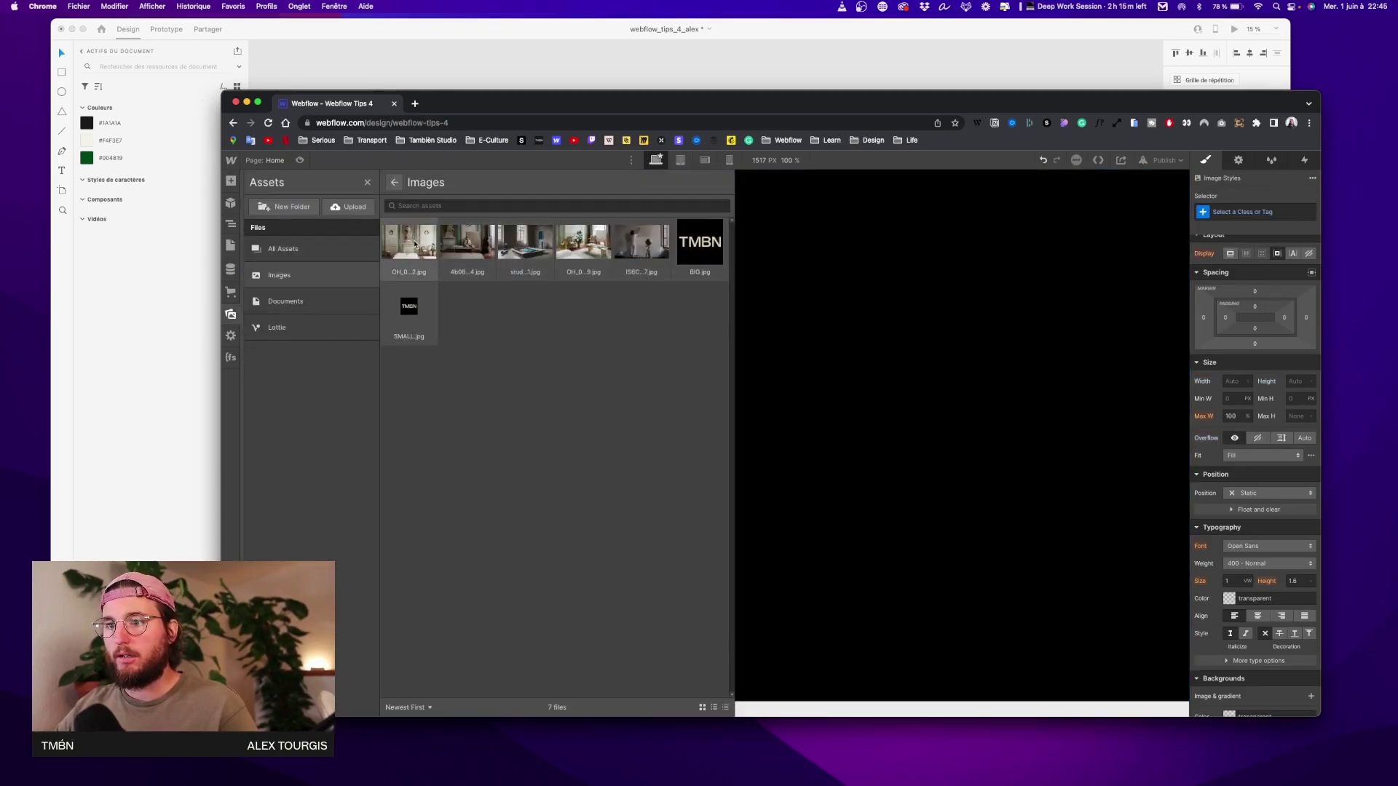
{"action": "left_click", "coordinate": [541, 276]}
{"action": "left_click", "coordinate": [487, 237]}
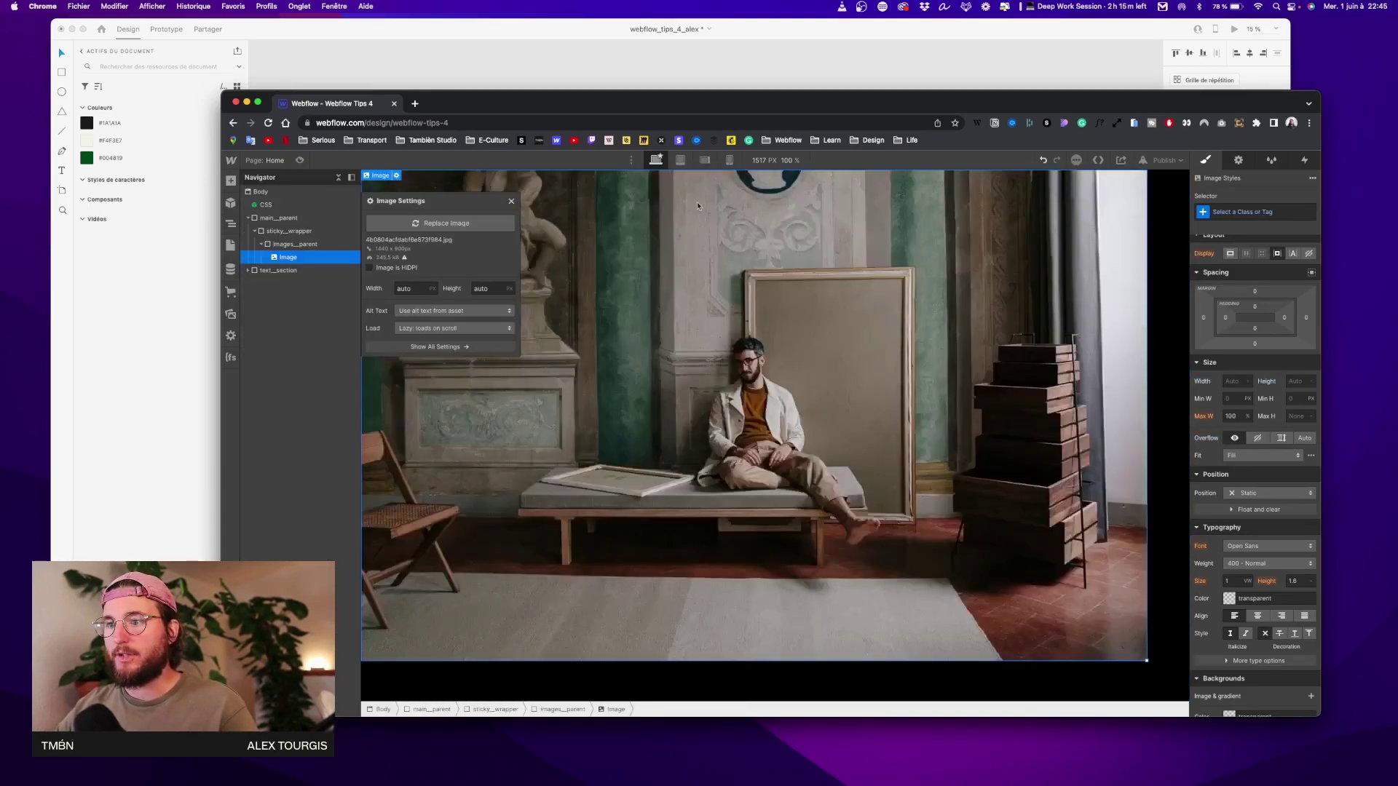
{"action": "left_click", "coordinate": [512, 203]}
Give the new image the class img__cover
{"action": "left_click", "coordinate": [1241, 210]}
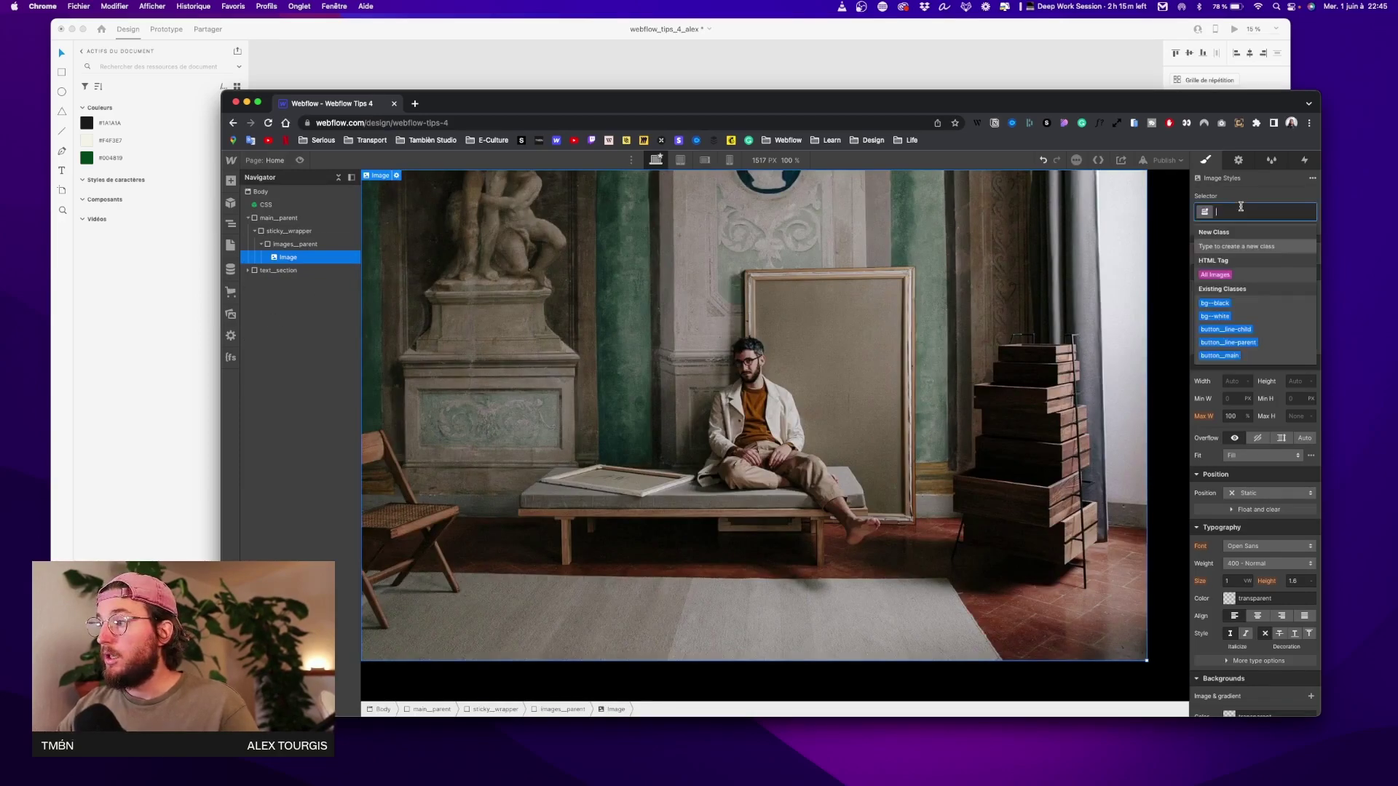
{"action": "type", "text": "i"}
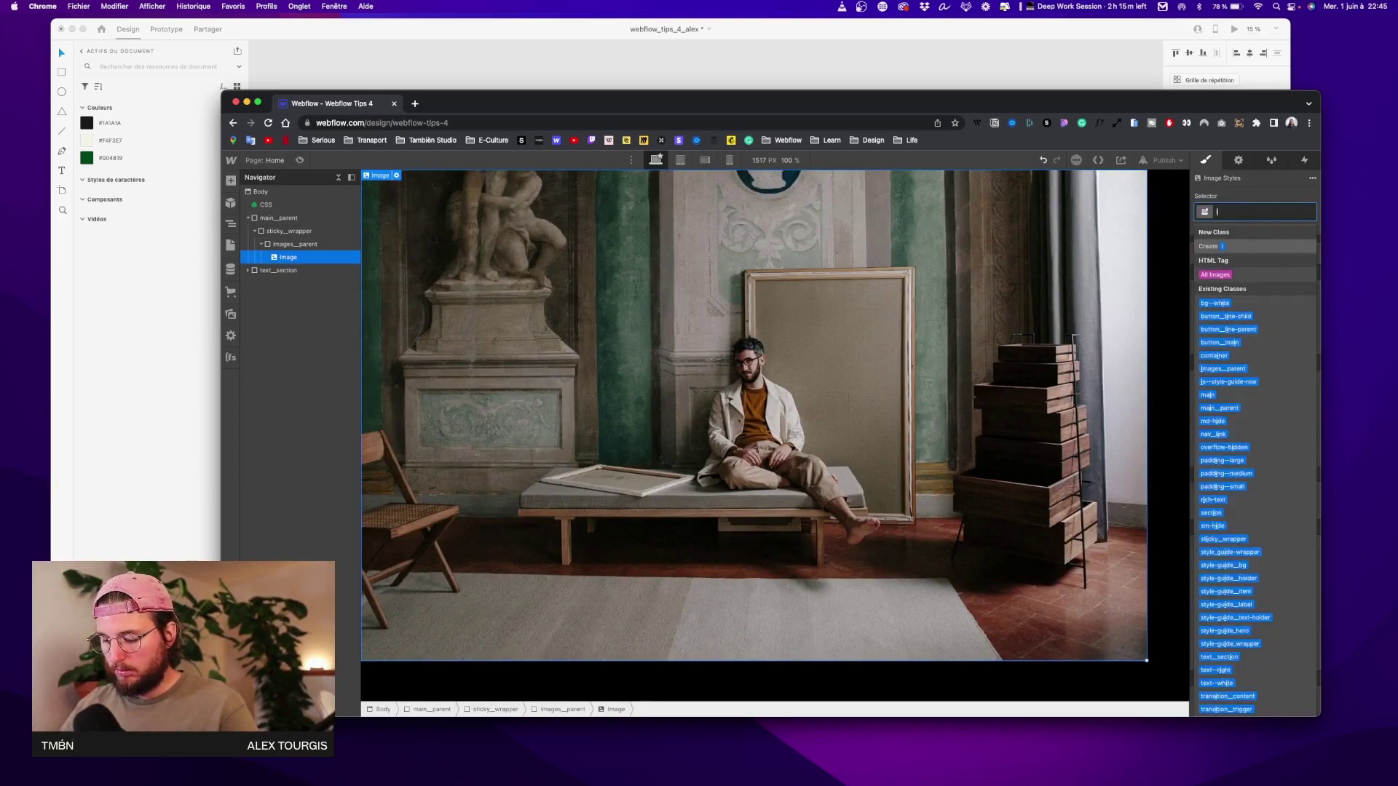
{"action": "type", "text": "mg_cover"}
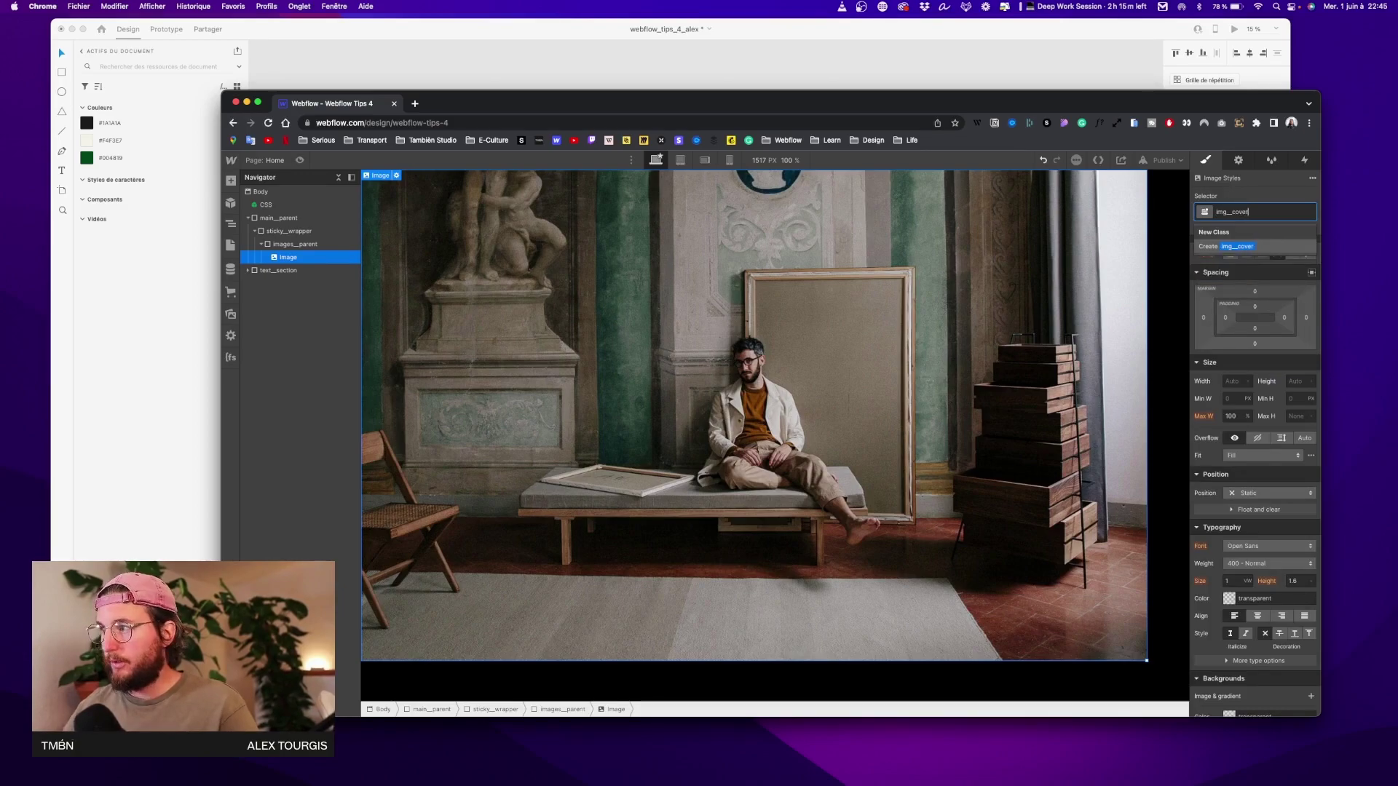
{"action": "key", "text": "Return"}
Set the width and height of img__cover to 100% and its fit to Cover
{"action": "left_click", "coordinate": [1235, 381]}
{"action": "type", "text": "100%"}
{"action": "key", "text": "Return"}
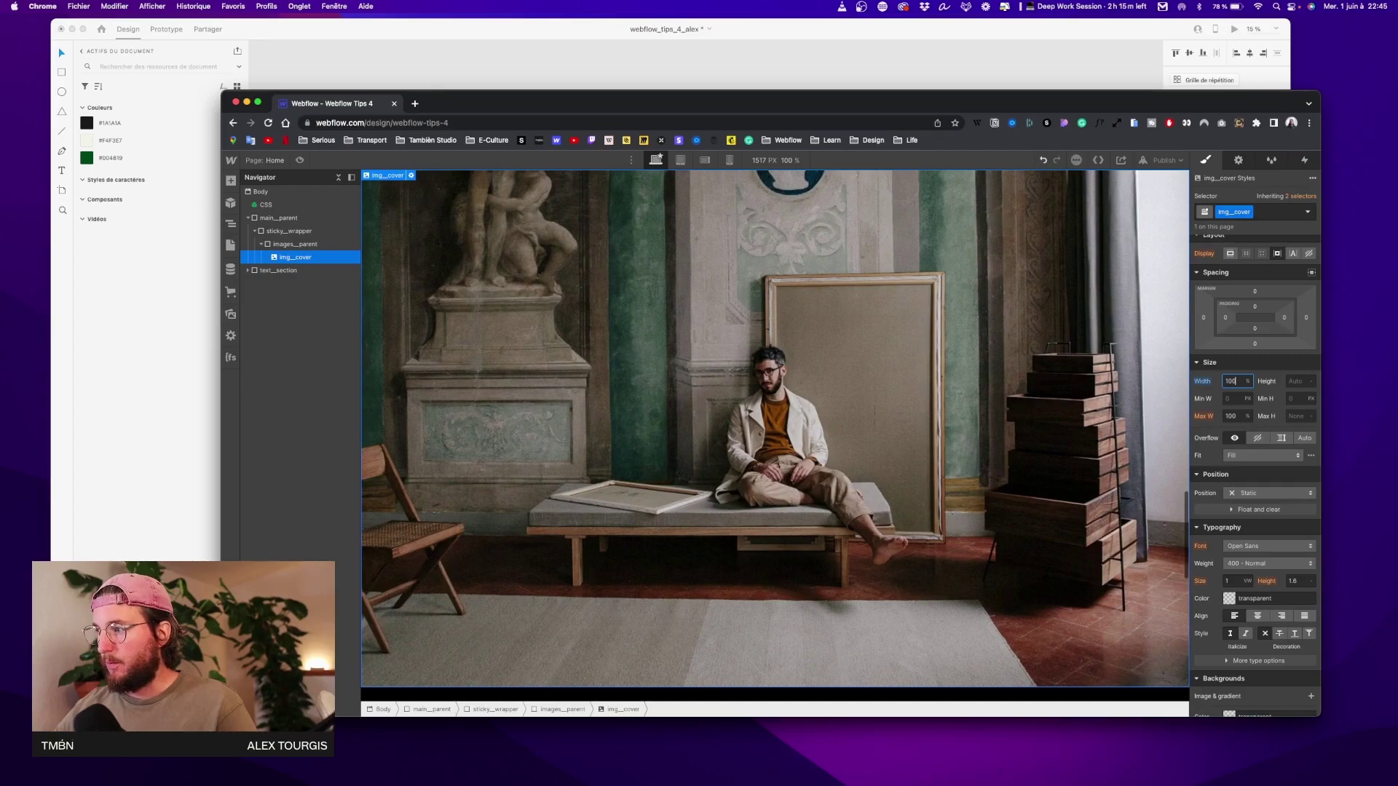
{"action": "left_click", "coordinate": [1292, 381]}
{"action": "type", "text": "100%"}
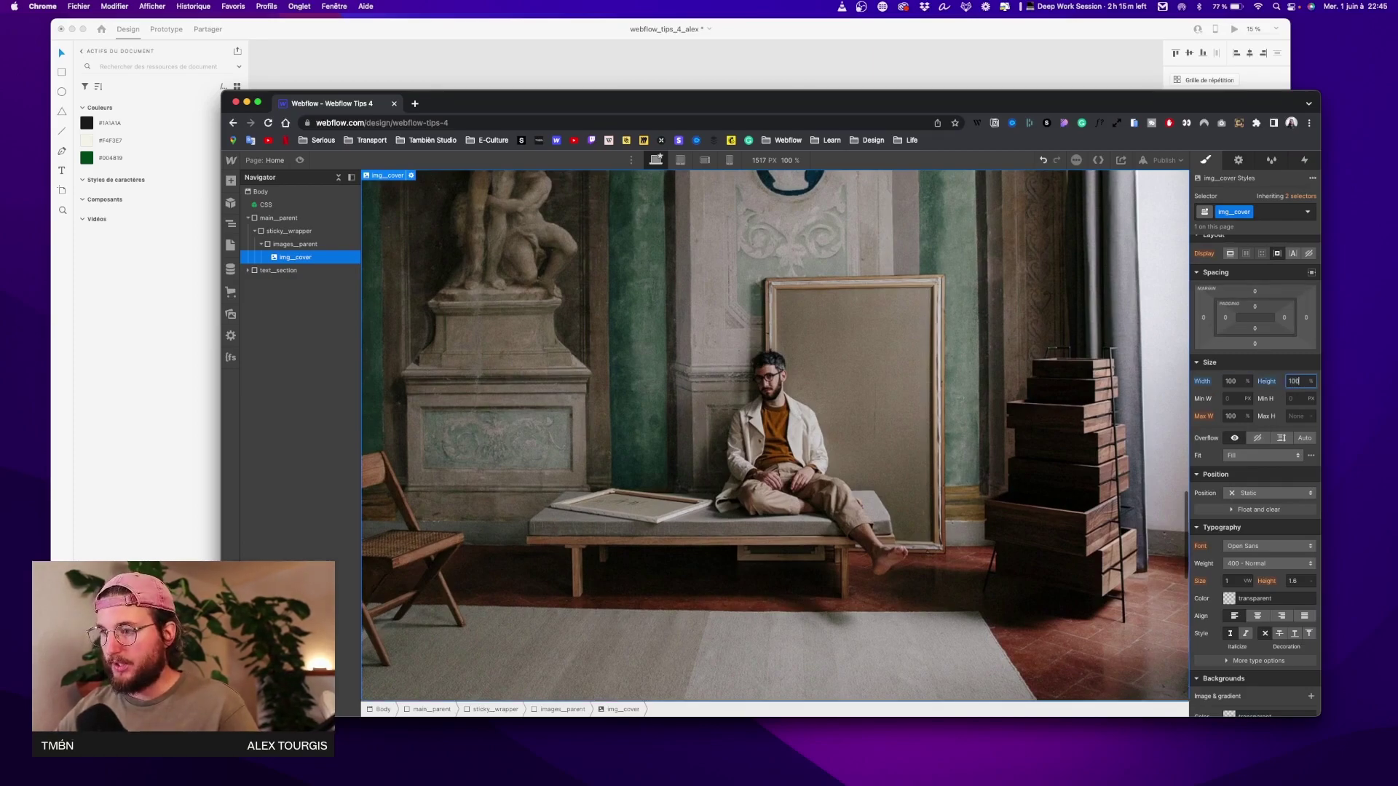
{"action": "left_click", "coordinate": [1260, 456]}
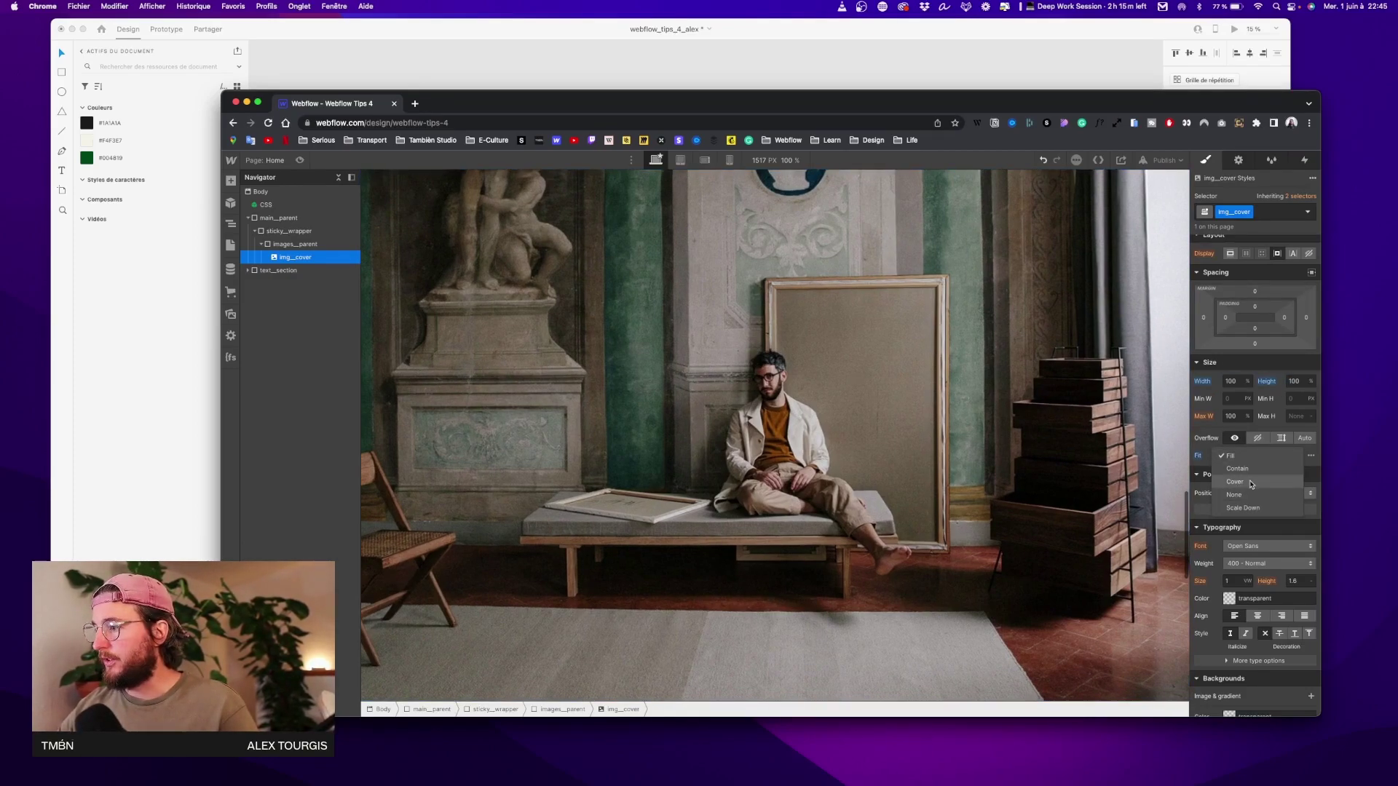
{"action": "left_click", "coordinate": [1253, 480]}
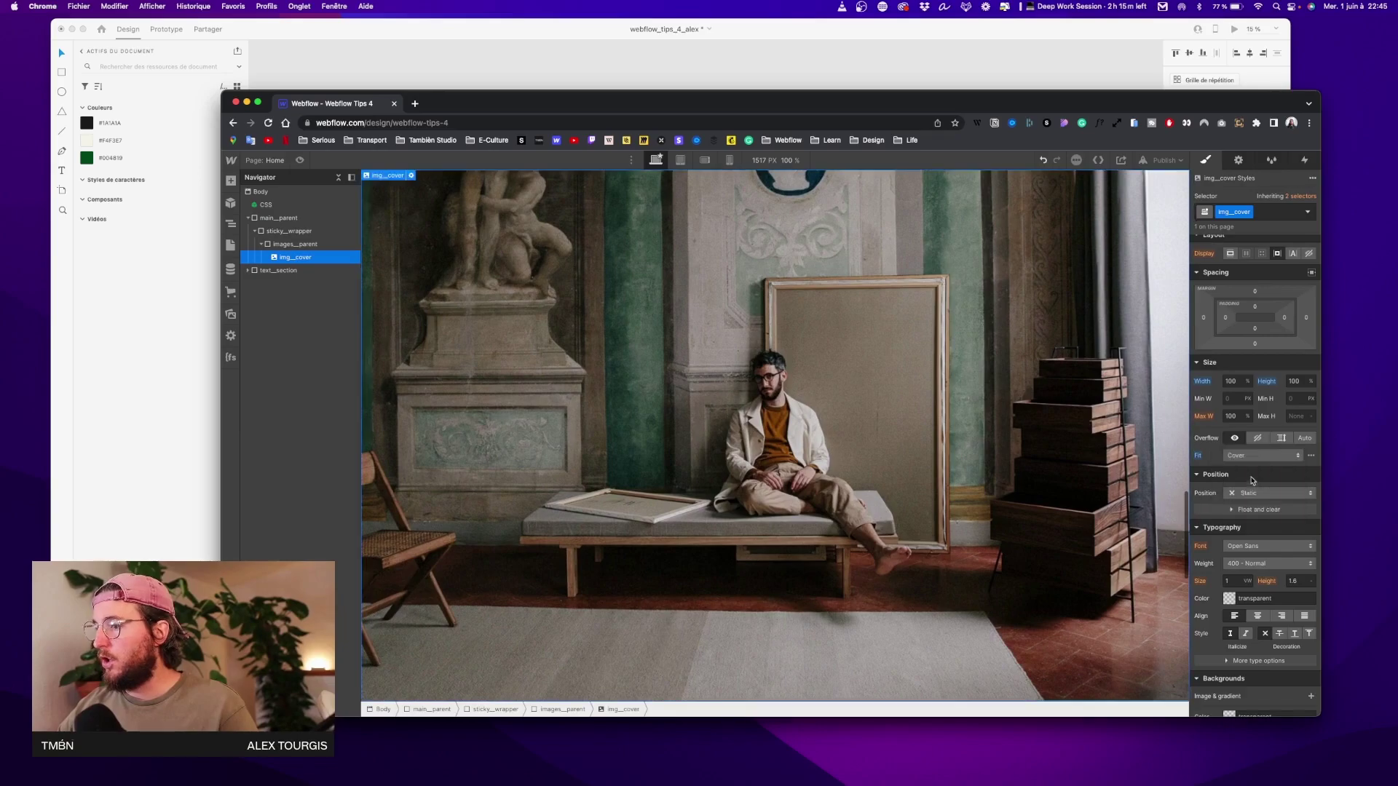
Preview the page in a smaller browser window and check how the cover image fills the sticky area while scrolling
{"action": "left_click", "coordinate": [300, 160]}
{"action": "left_click_drag", "start_coordinate": [1320, 717], "coordinate": [1217, 667]}
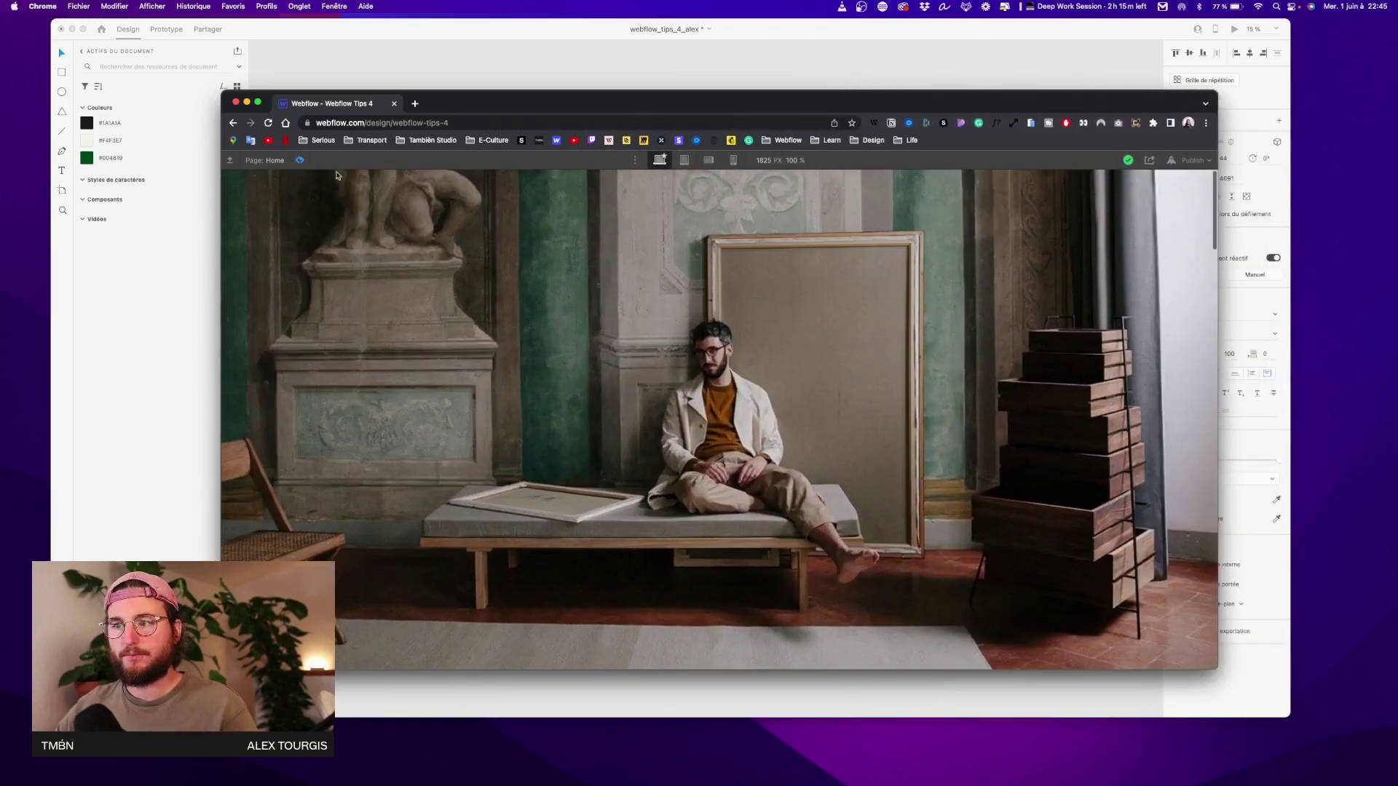
{"action": "left_click", "coordinate": [299, 160]}
{"action": "scroll", "coordinate": [765, 335], "scroll_direction": "down", "scroll_amount": 10}
{"action": "scroll", "coordinate": [976, 299], "scroll_direction": "up", "scroll_amount": 10}
{"action": "scroll", "coordinate": [1073, 414], "scroll_direction": "down", "scroll_amount": 10}
{"action": "scroll", "coordinate": [1073, 364], "scroll_direction": "up", "scroll_amount": 10}
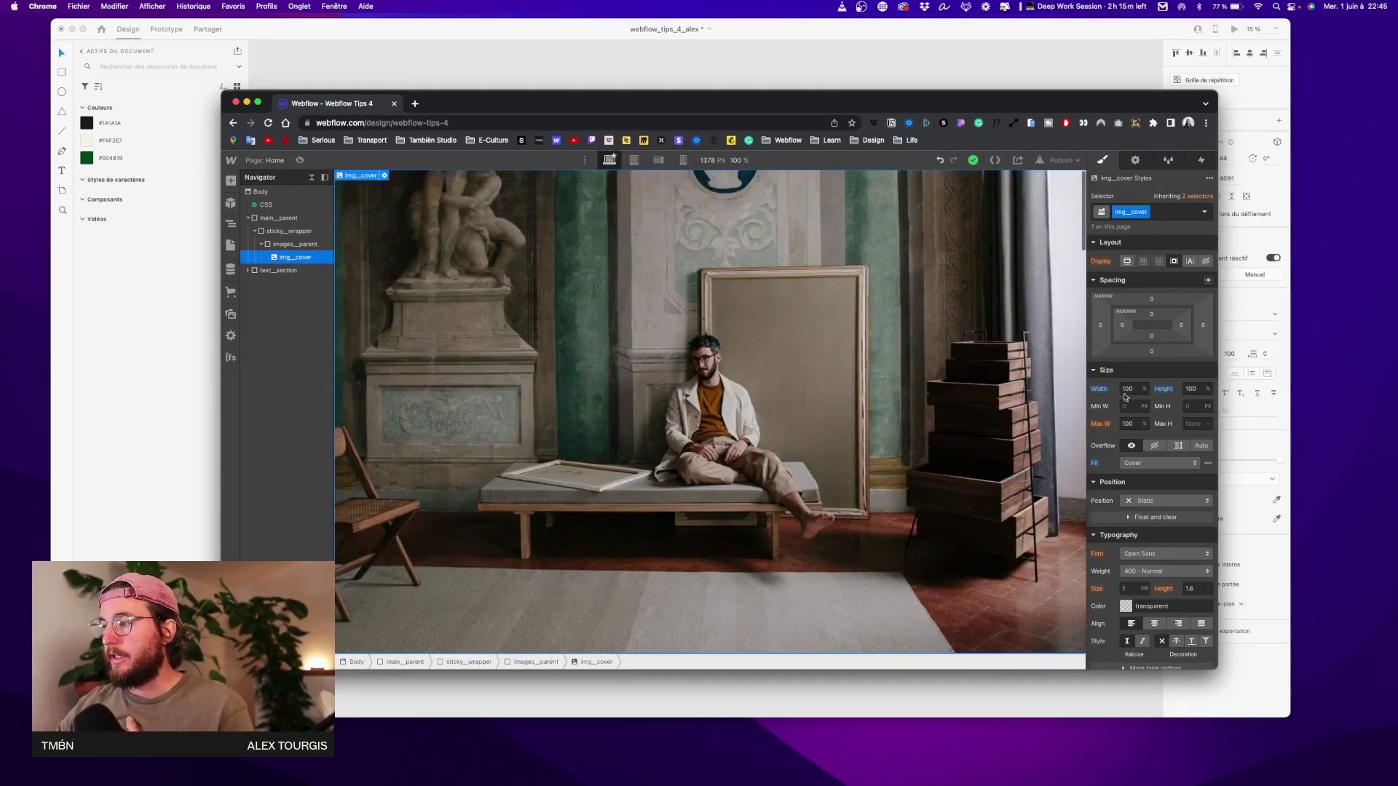
Set the position of img__cover to Absolute with the full preset of 0% on all sides and a z-index of 1
{"action": "left_click", "coordinate": [1159, 503]}
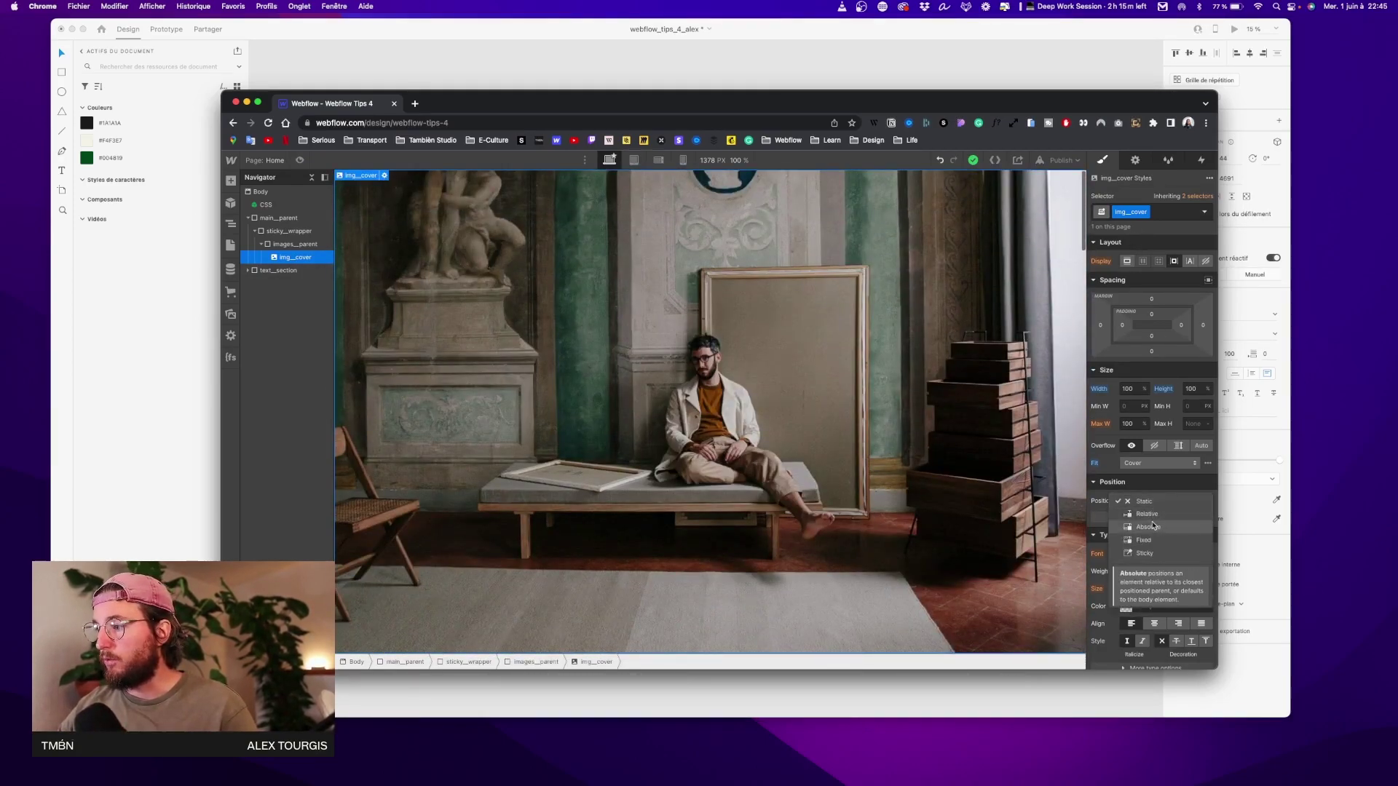
{"action": "left_click", "coordinate": [1154, 524]}
{"action": "left_click", "coordinate": [1209, 516]}
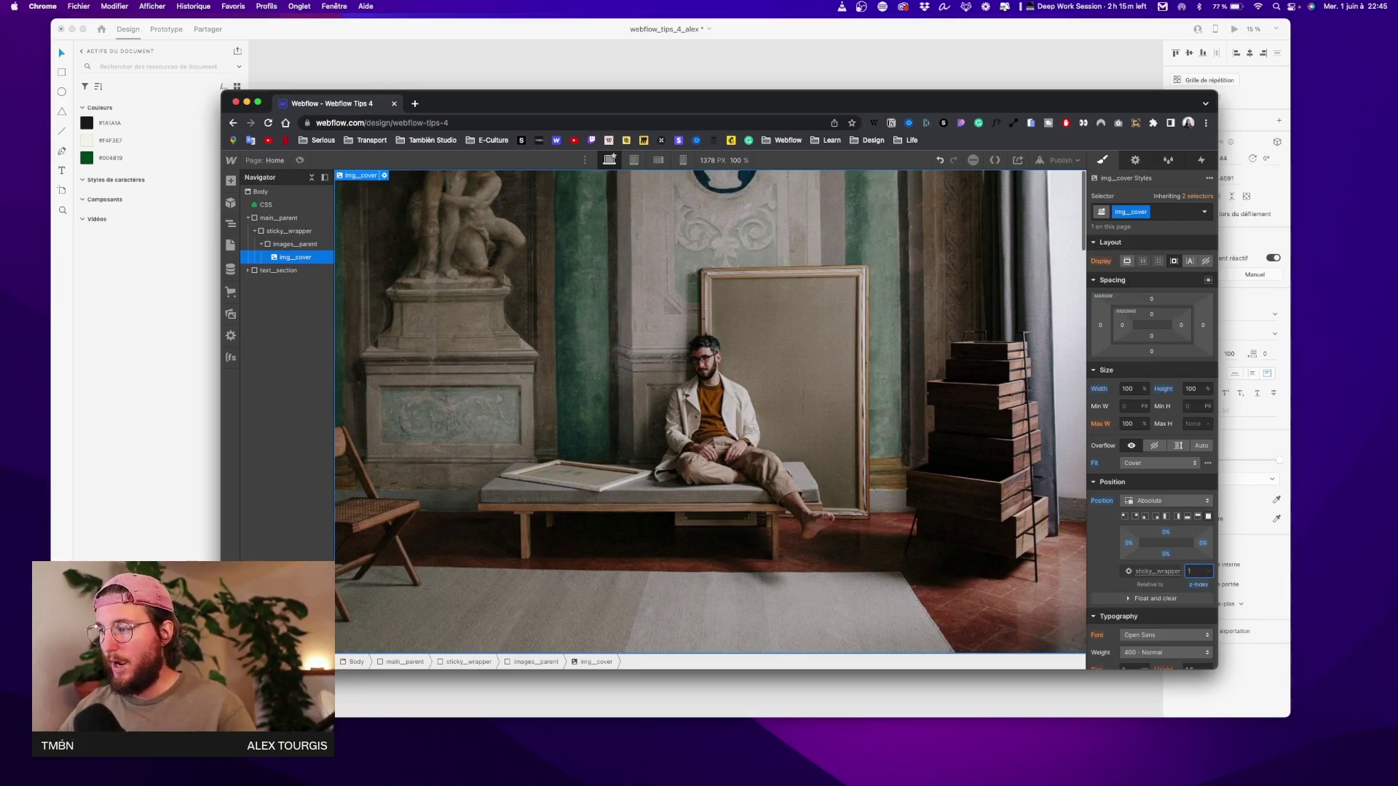
Add the combo class is--z1 to the img__cover image
{"action": "key", "text": "super+Return"}
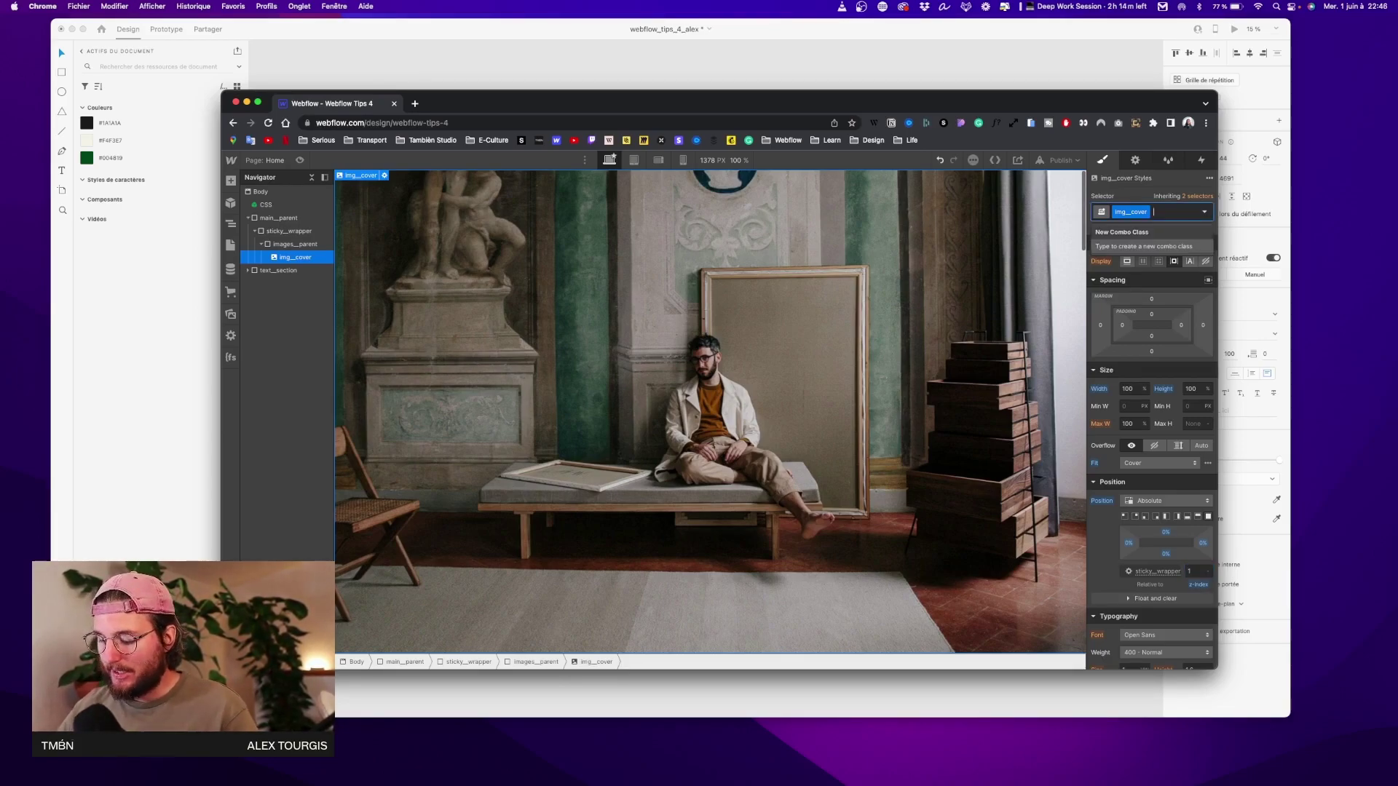
{"action": "type", "text": "is--"}
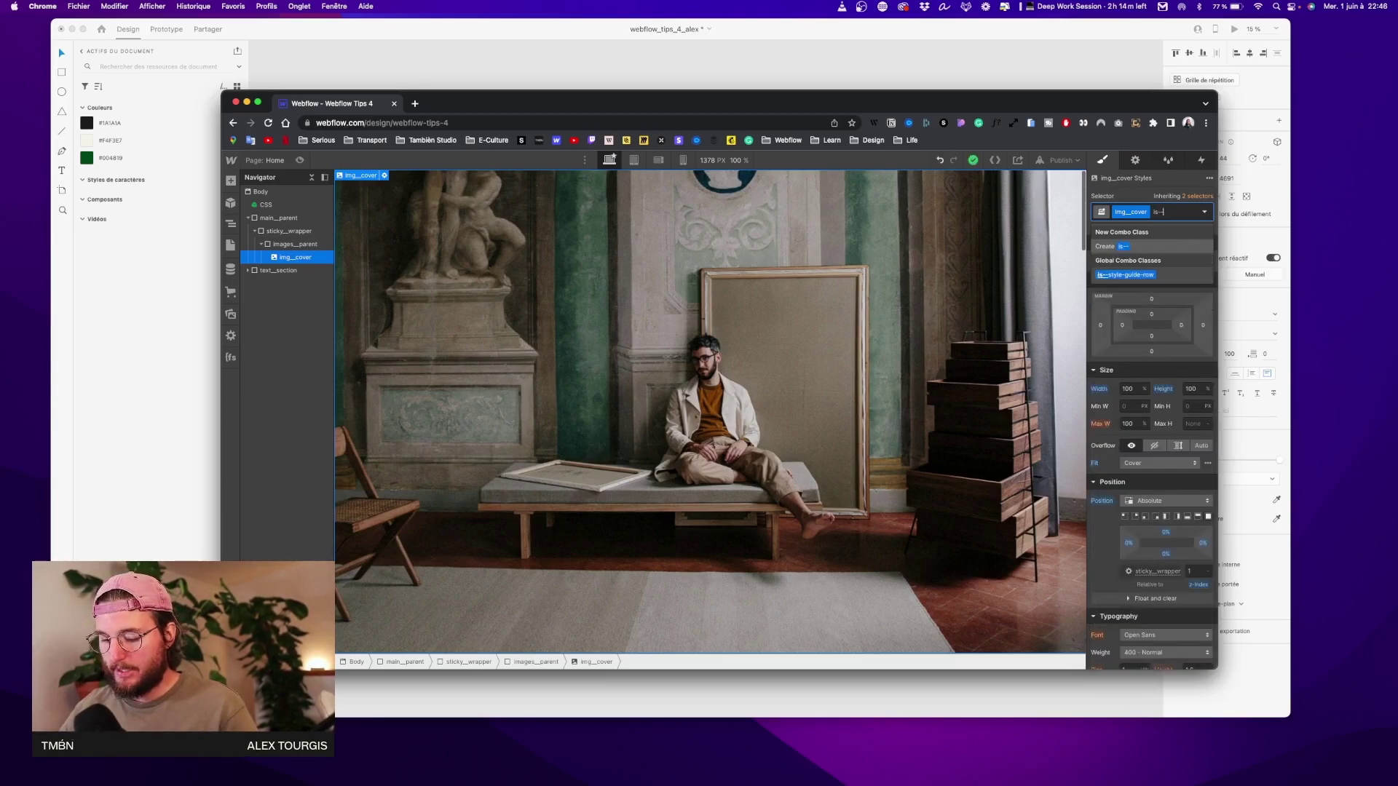
{"action": "type", "text": "z1"}
{"action": "key", "text": "Return"}
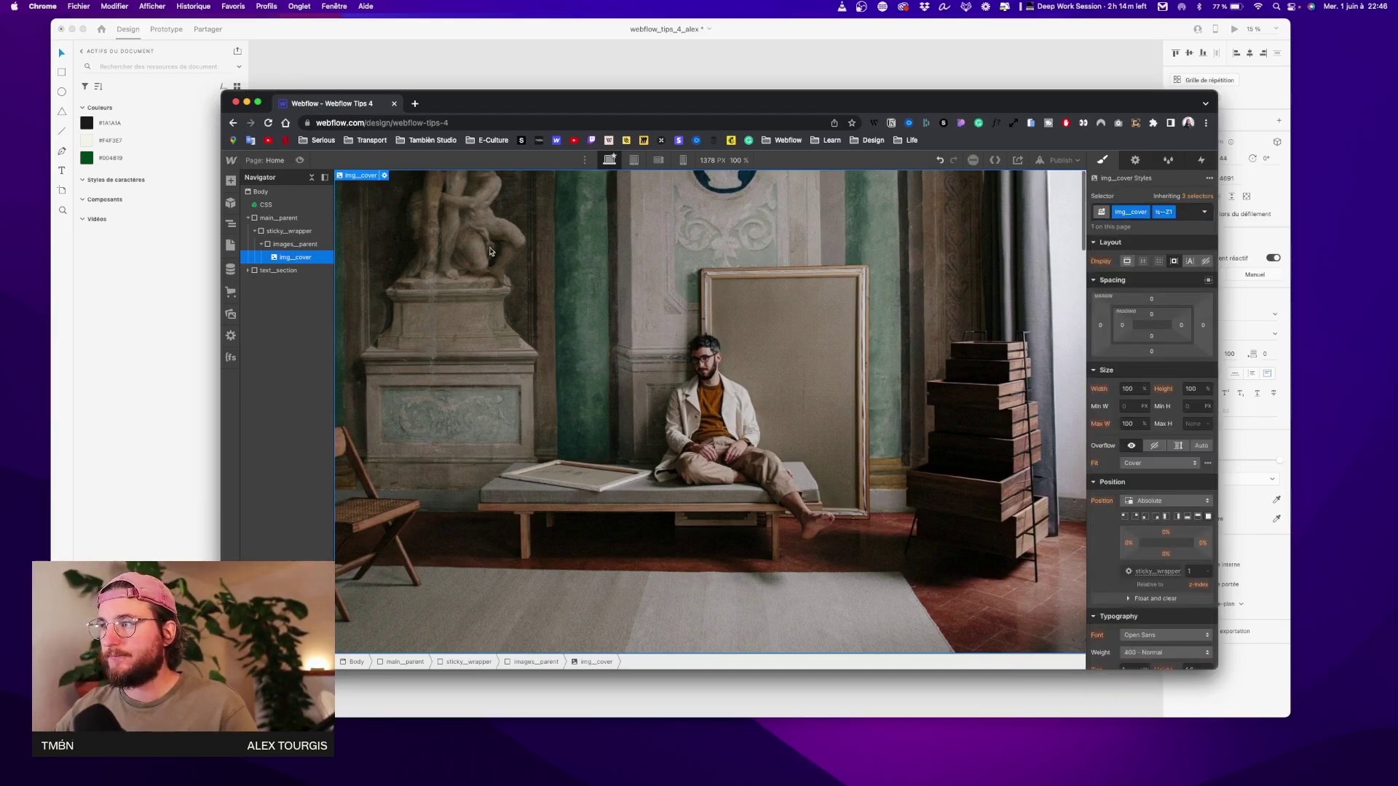
Duplicate the img__cover image until images__parent contains five copies
{"action": "left_click", "coordinate": [293, 247]}
{"action": "key", "text": "super+v"}
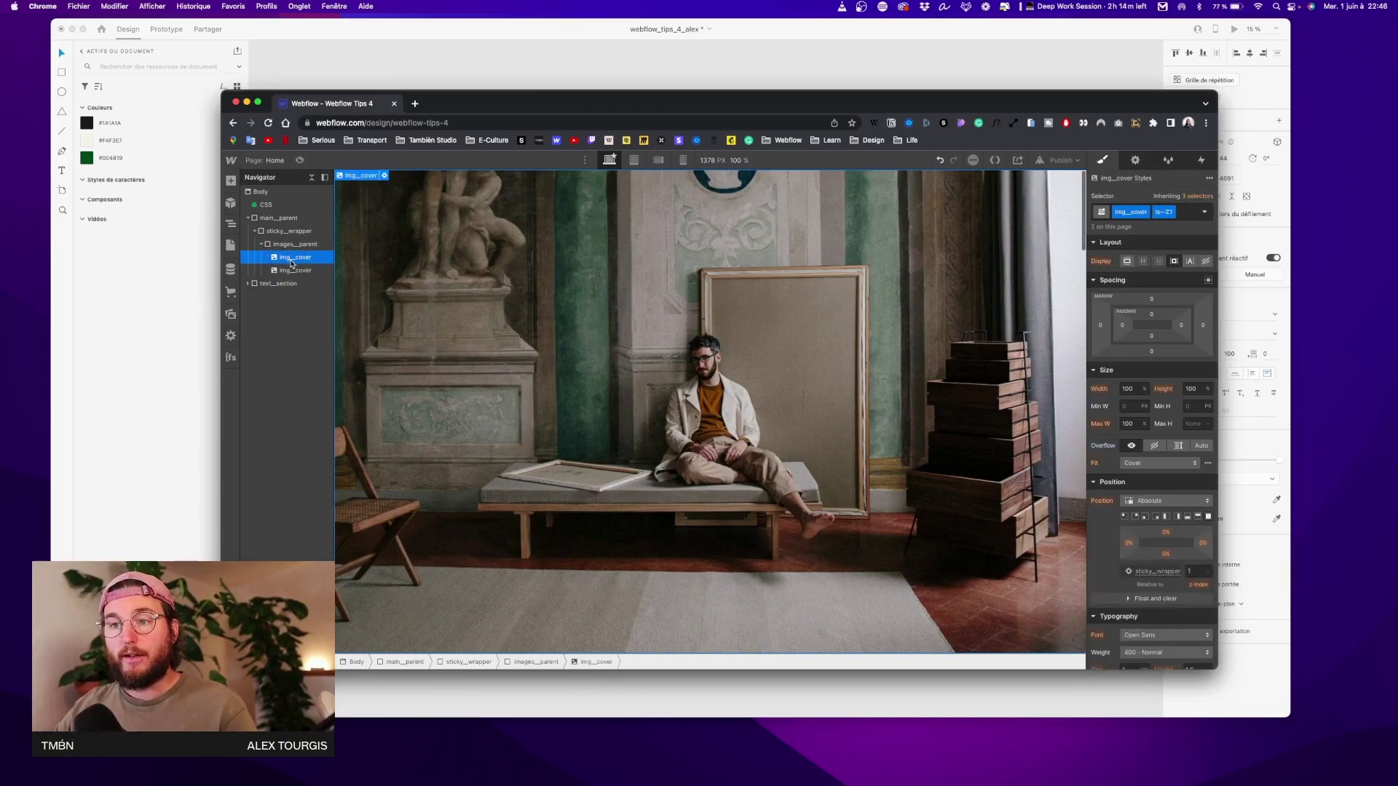
{"action": "left_click", "coordinate": [292, 271]}
{"action": "key", "text": "super+d"}
{"action": "key", "text": "super+d"}
{"action": "key", "text": "super+d"}
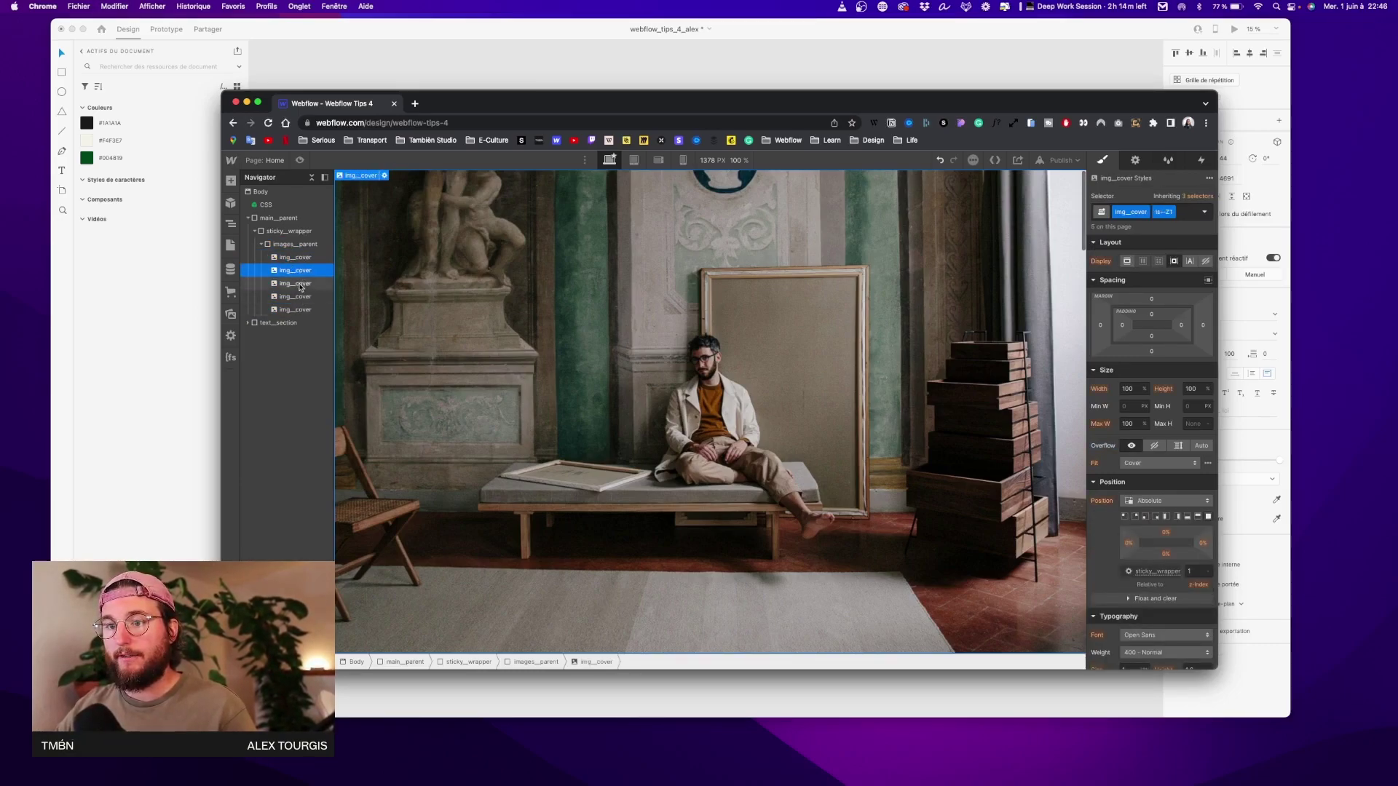
Duplicate the combo class of the second img__cover image as is--z2 and set its z-index to 2
{"action": "left_click", "coordinate": [1187, 212]}
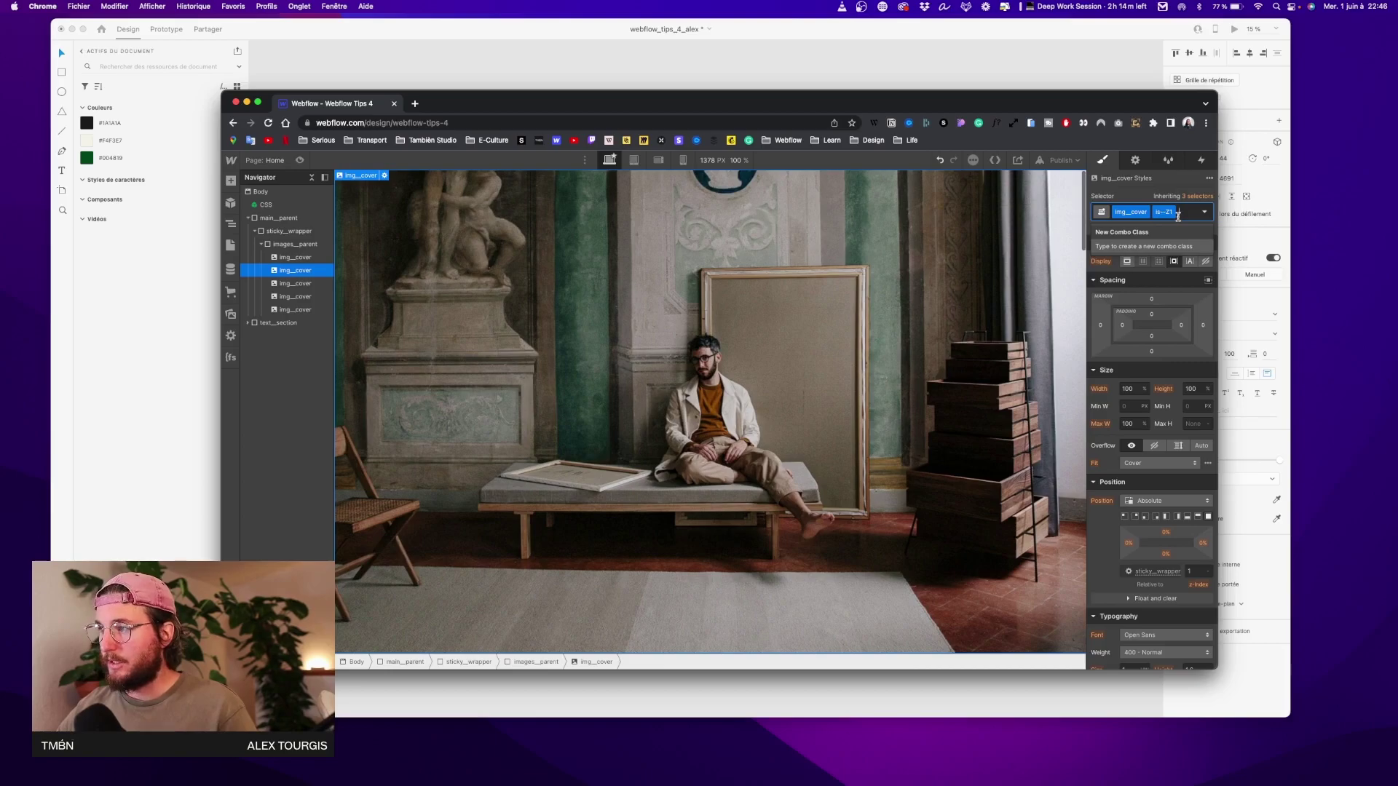
{"action": "double_click", "coordinate": [1175, 211]}
{"action": "left_click", "coordinate": [1171, 215]}
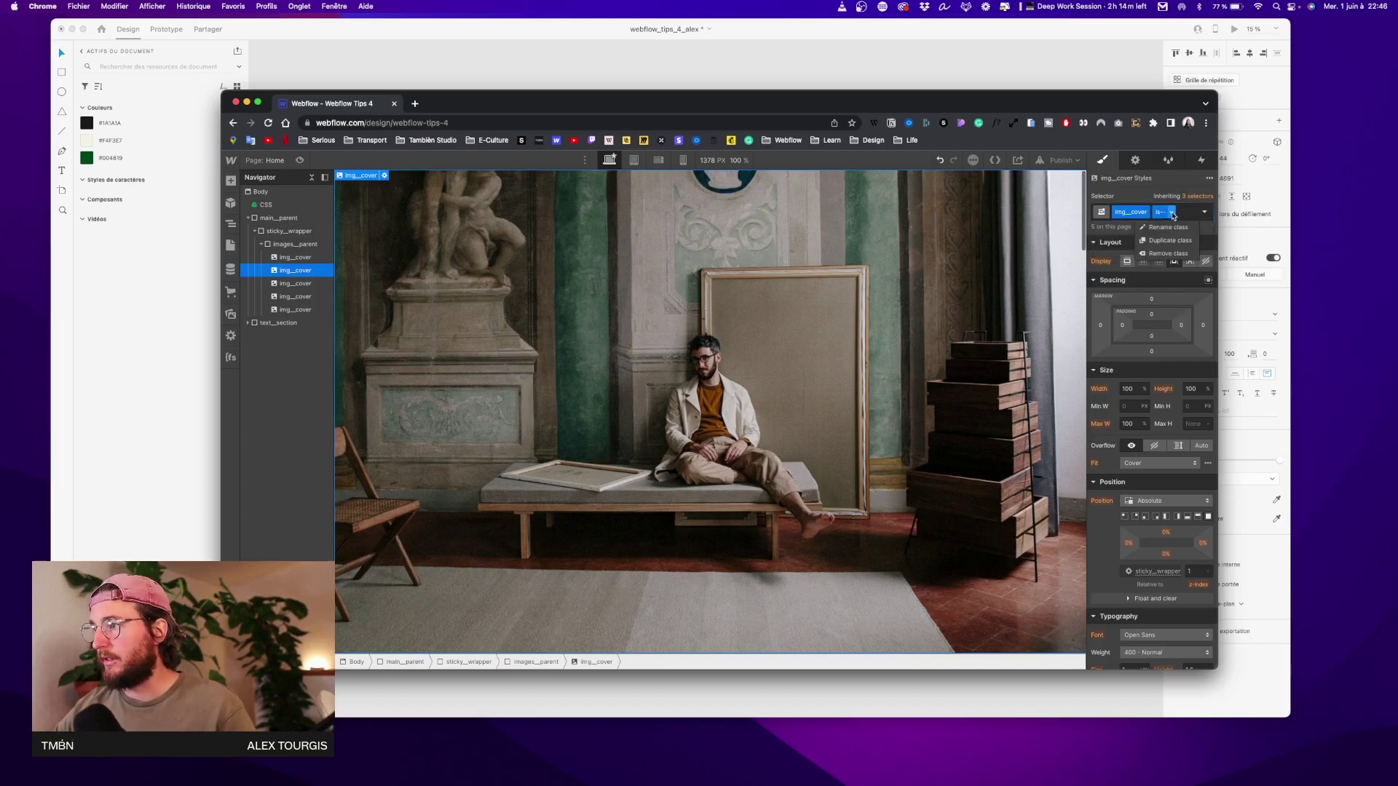
{"action": "left_click", "coordinate": [1174, 244]}
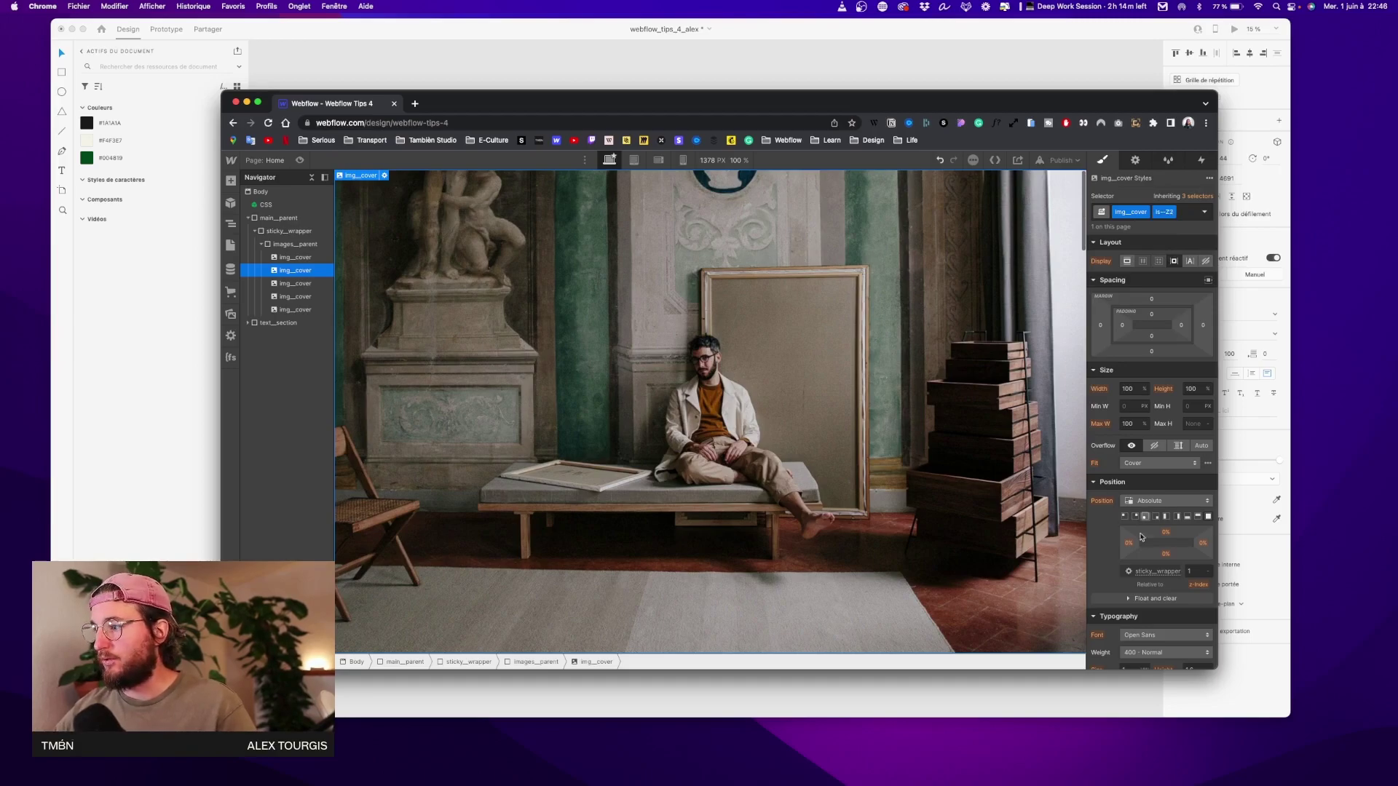
{"action": "left_click", "coordinate": [1192, 572]}
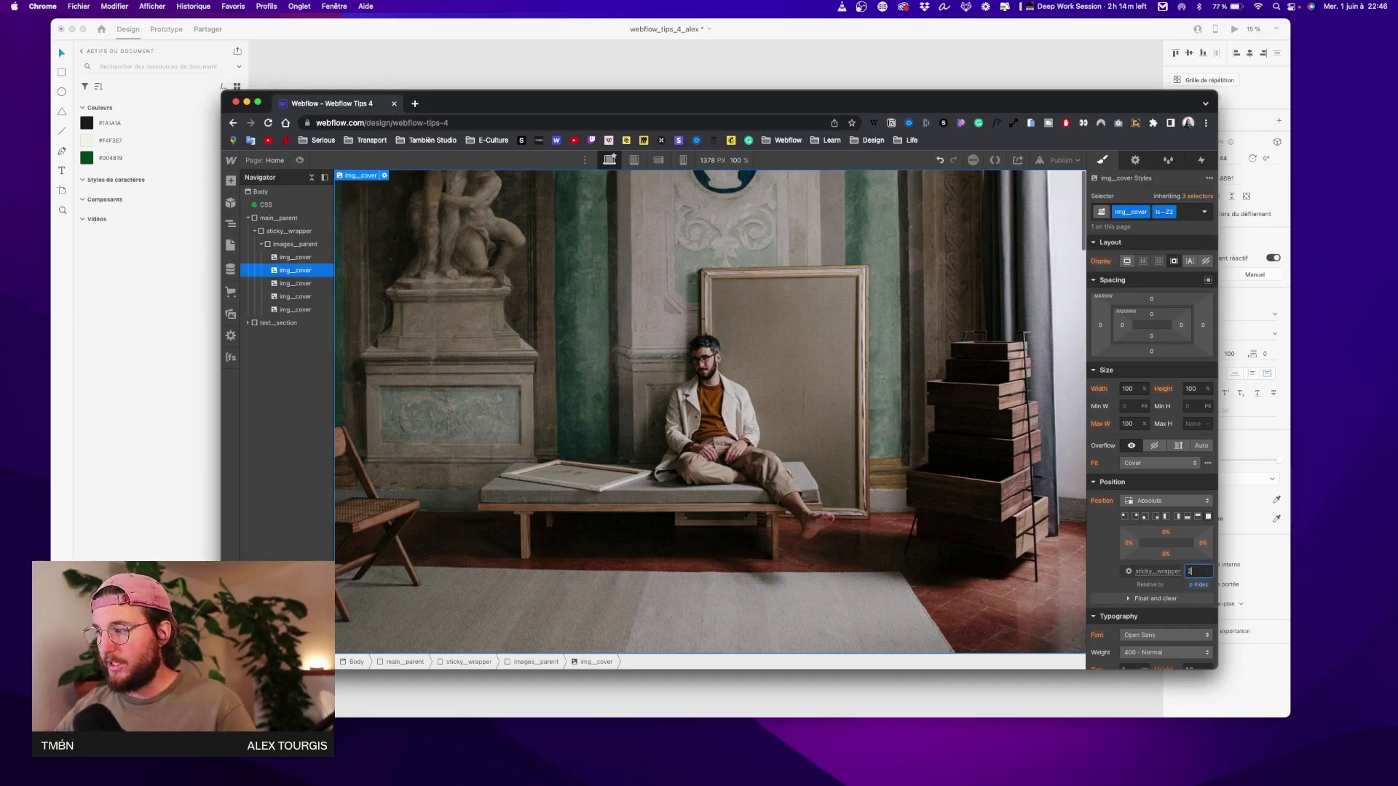
Duplicate the combo class of the third img__cover image as is--z3 and set its z-index to 3
{"action": "left_click", "coordinate": [295, 283]}
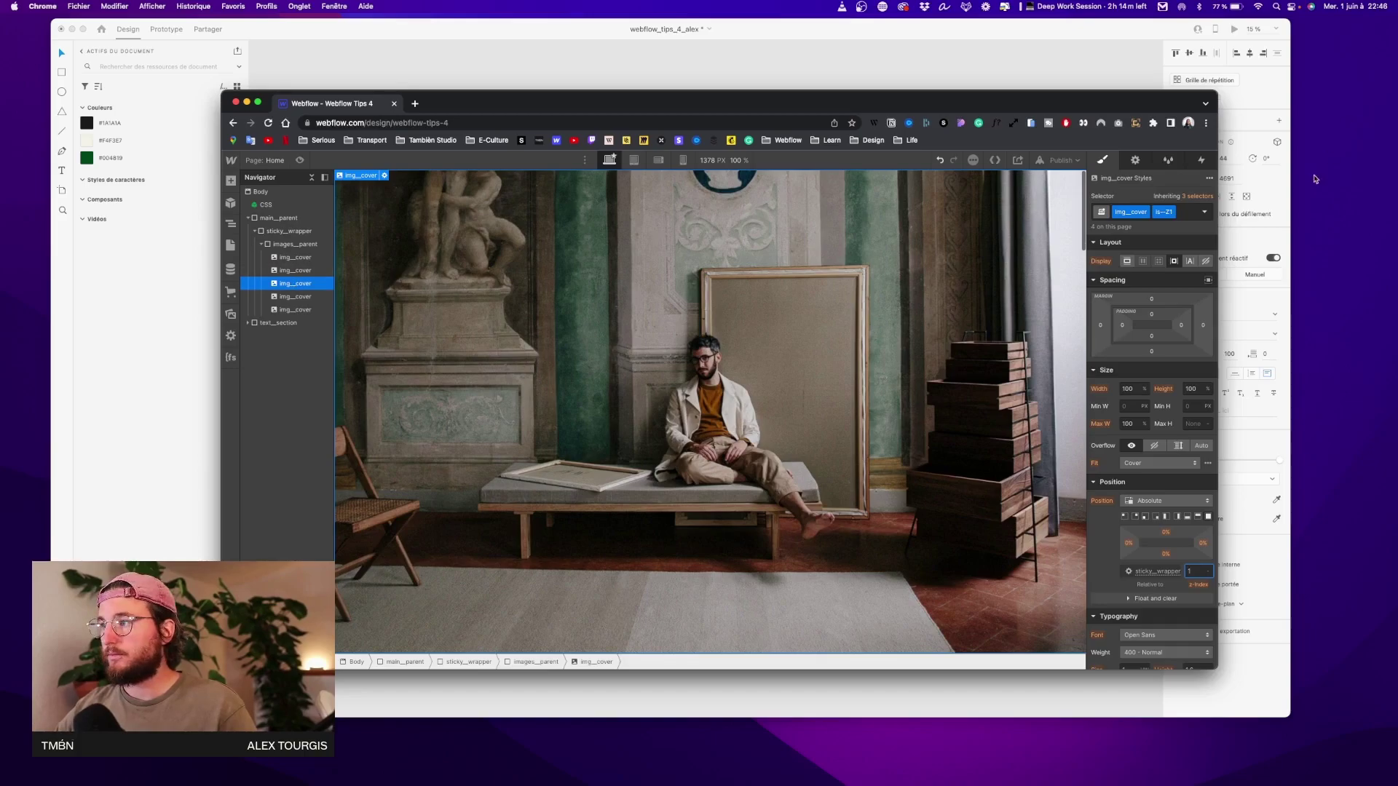
{"action": "left_click", "coordinate": [1187, 211]}
{"action": "left_click", "coordinate": [1171, 214]}
{"action": "left_click", "coordinate": [1165, 241]}
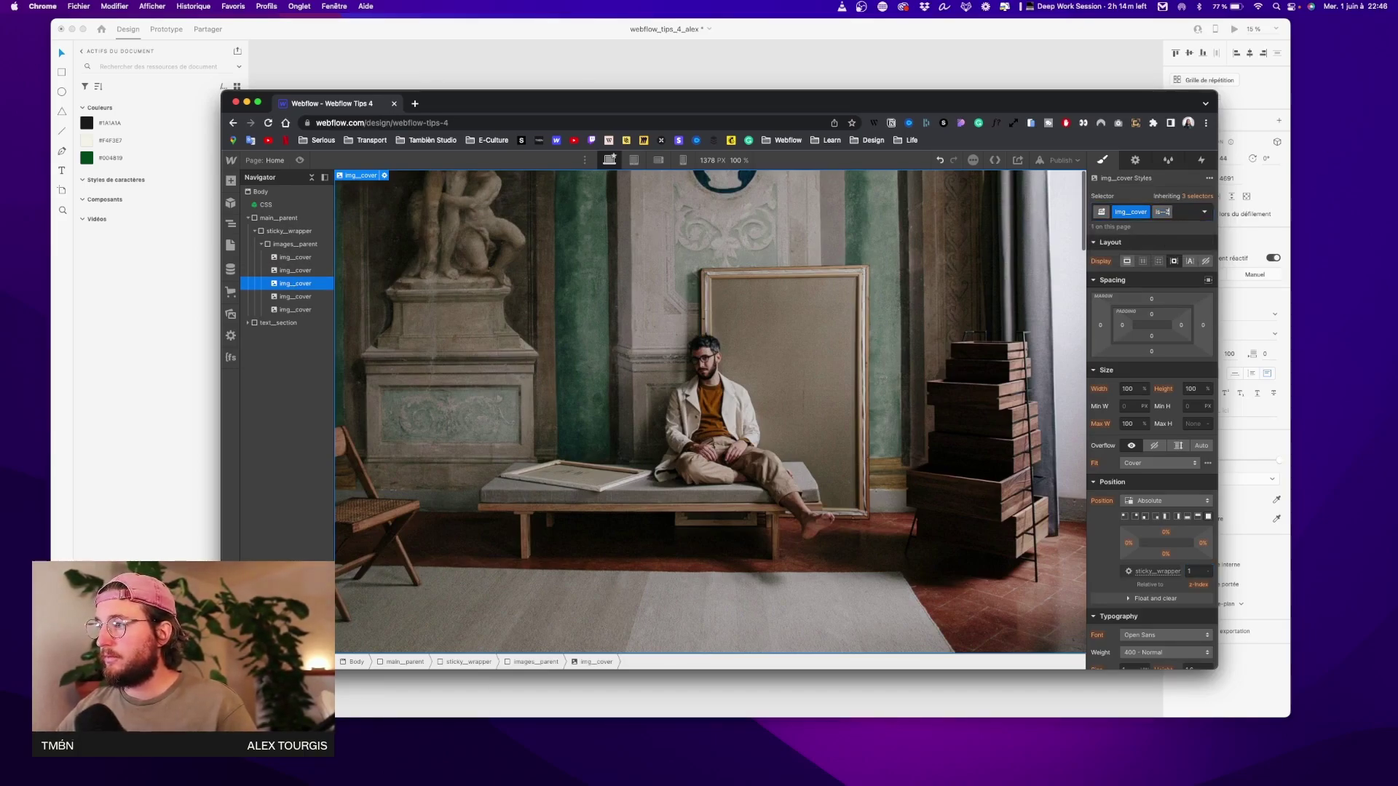
{"action": "left_click", "coordinate": [1192, 572]}
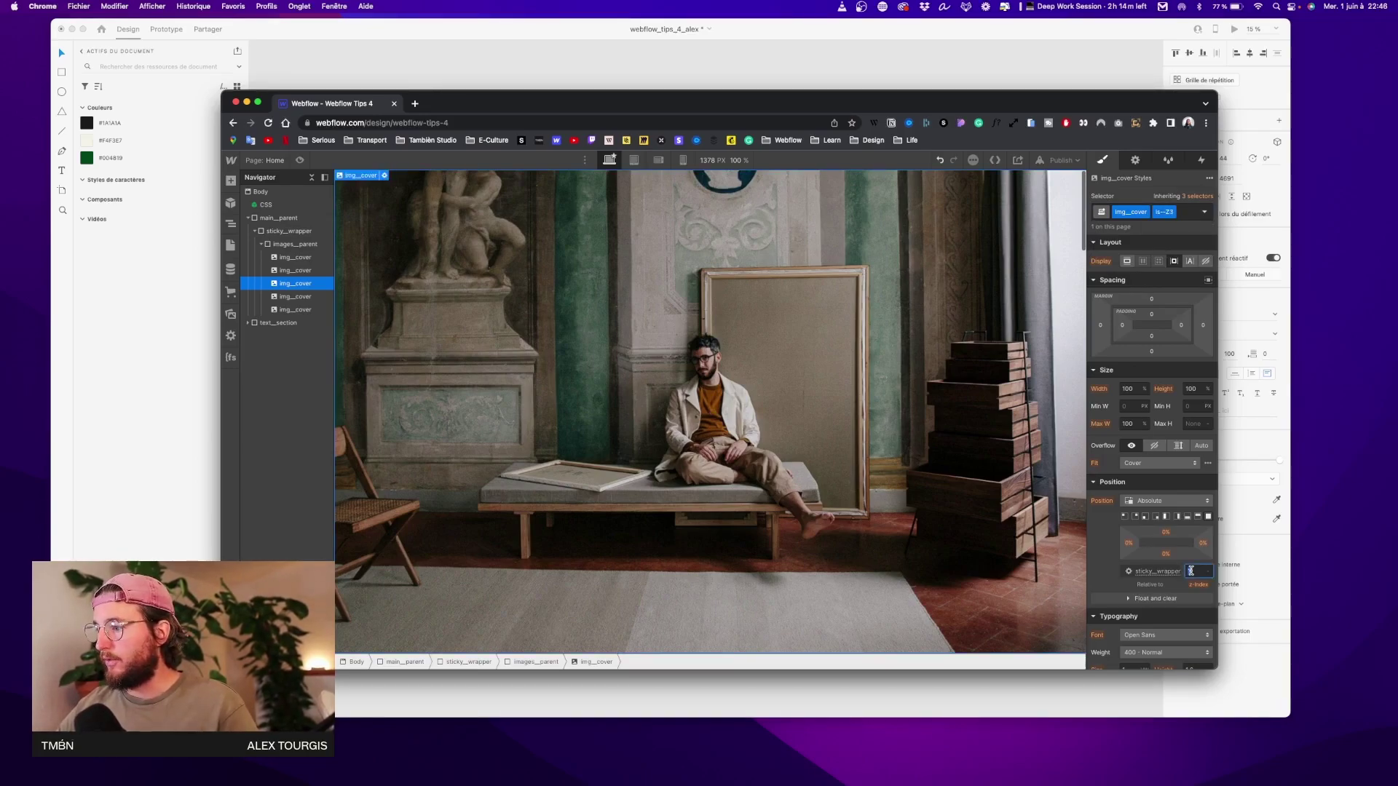
{"action": "type", "text": "3"}
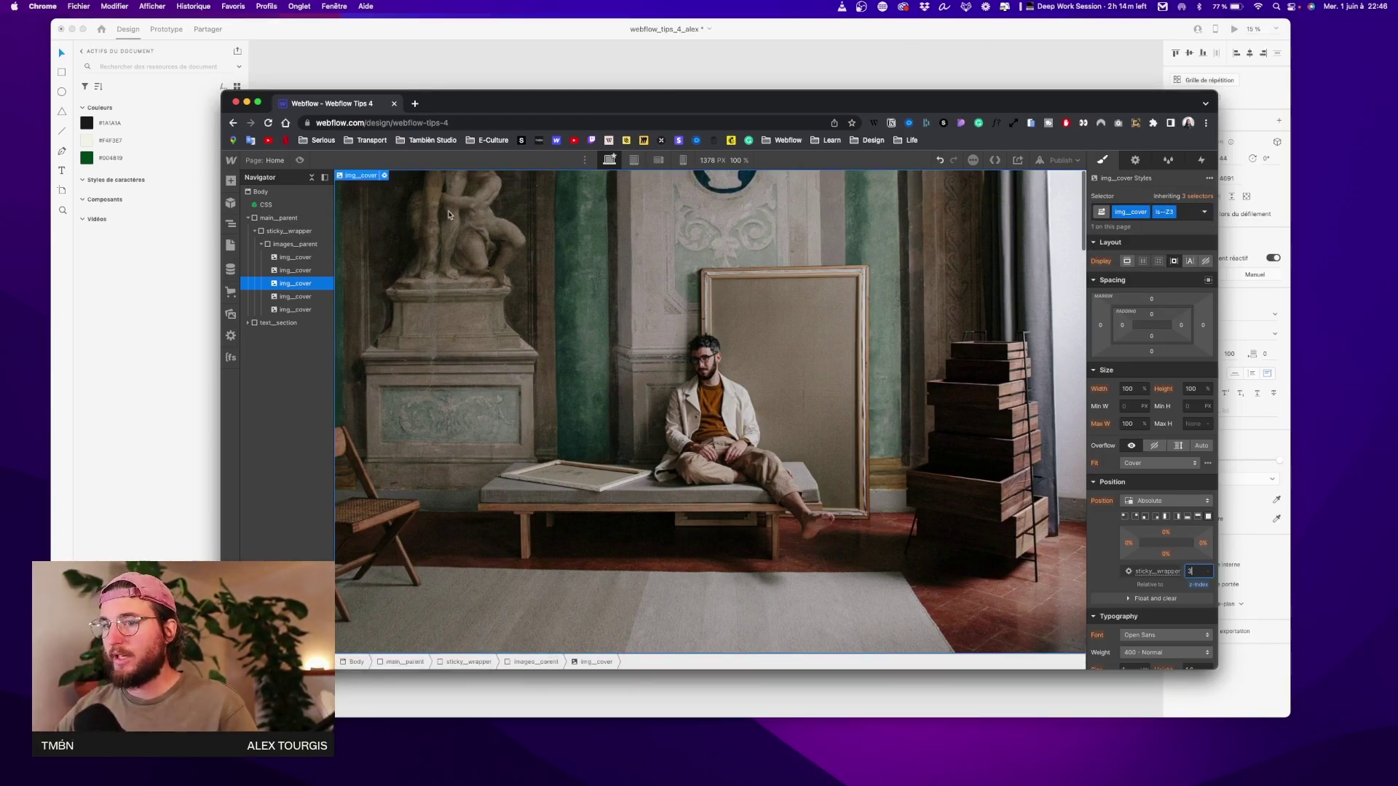
Duplicate the combo class of the fourth img__cover image as is--z4 and set its z-index to 4
{"action": "left_click", "coordinate": [299, 296]}
{"action": "left_click", "coordinate": [1171, 213]}
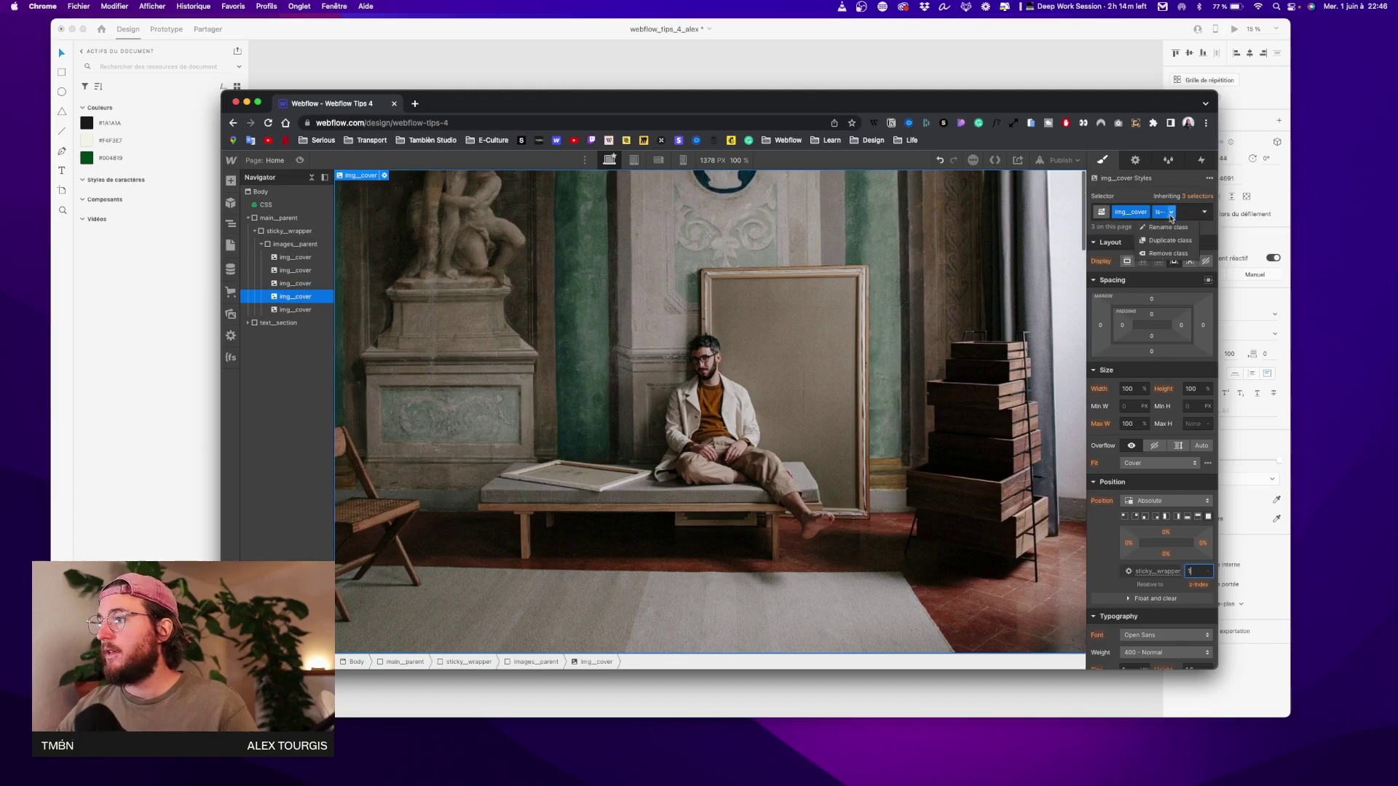
{"action": "left_click", "coordinate": [1167, 240]}
{"action": "key", "text": "Right"}
{"action": "key", "text": "BackSpace"}
{"action": "key", "text": "BackSpace"}
{"action": "key", "text": "BackSpace"}
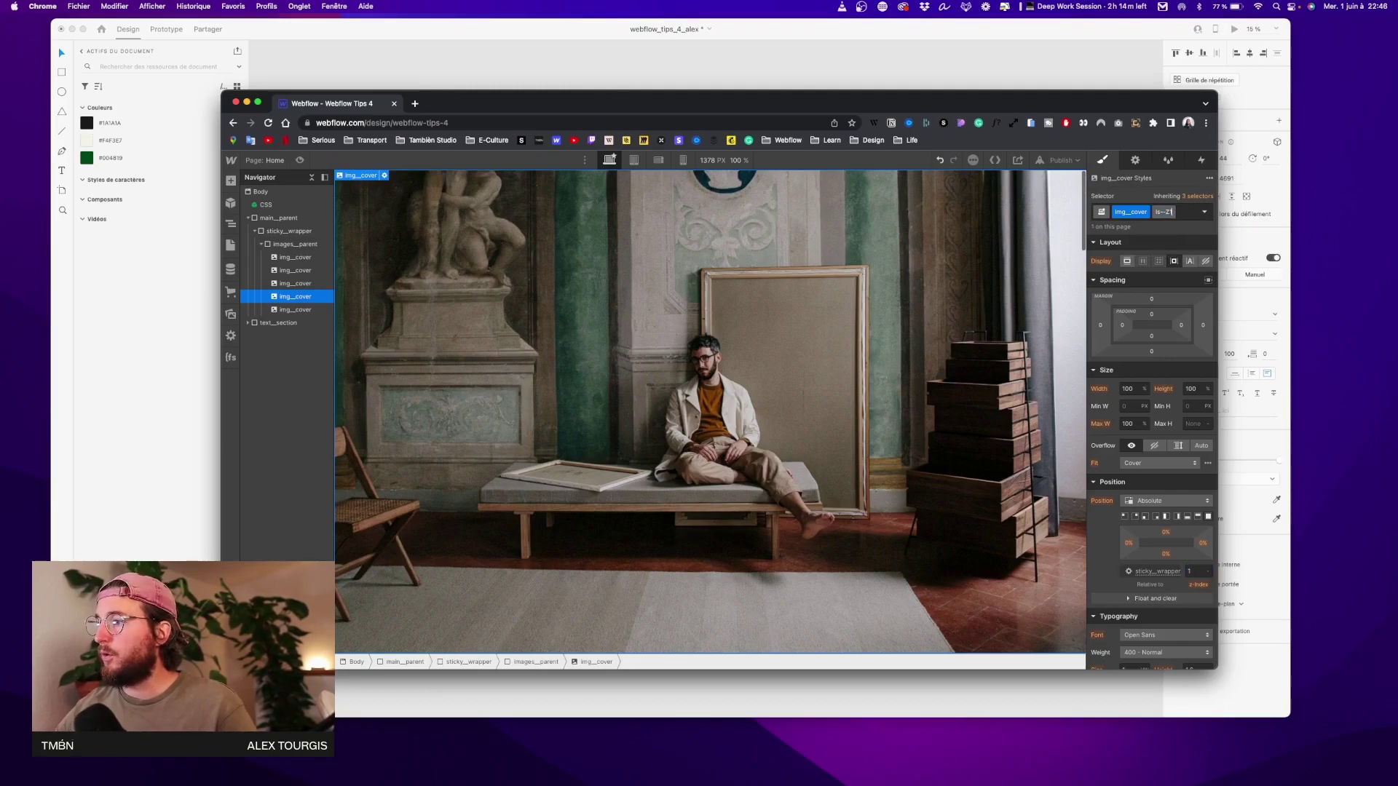
{"action": "left_click", "coordinate": [1195, 570]}
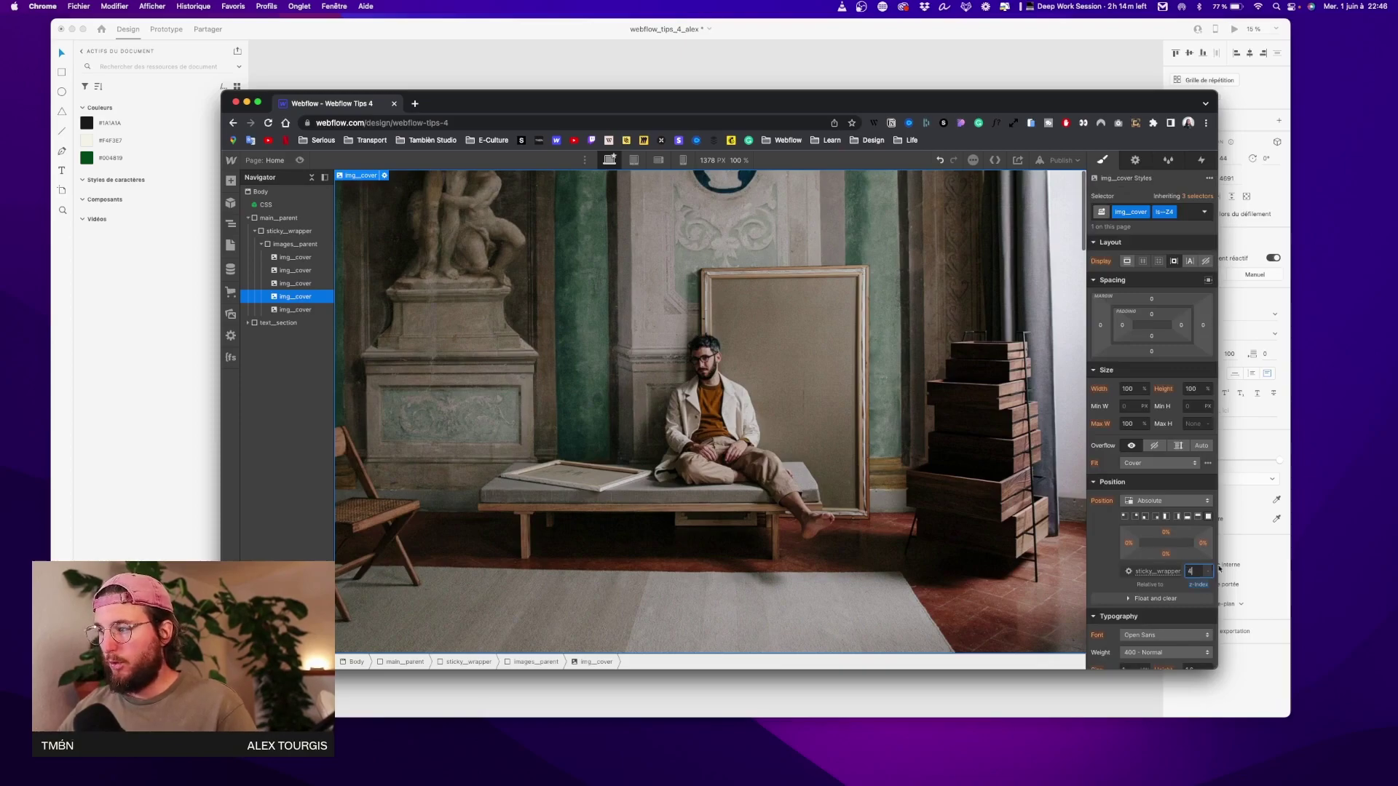
Duplicate the combo class of the fifth img__cover image as is--z5 and set its z-index to 5
{"action": "left_click", "coordinate": [295, 309]}
{"action": "left_click", "coordinate": [1171, 212]}
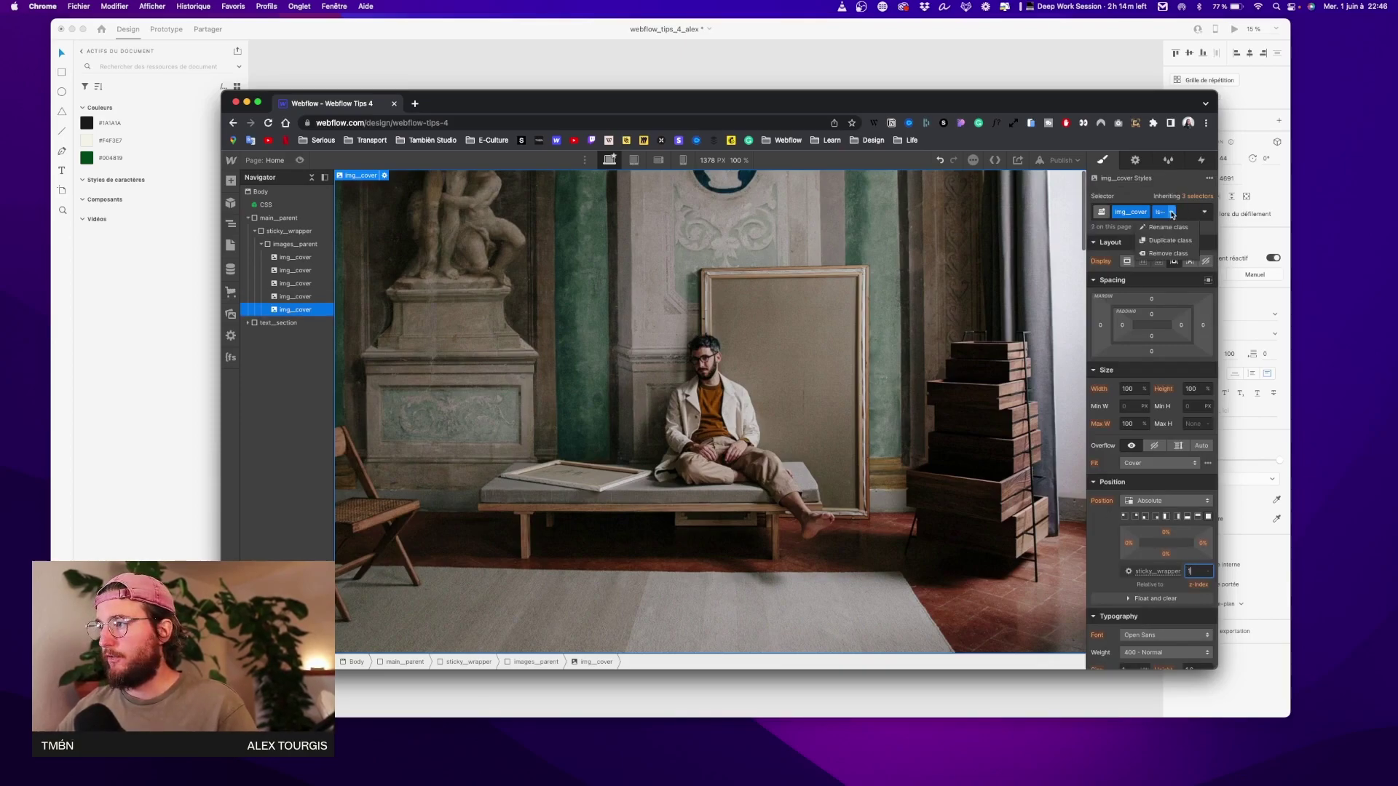
{"action": "left_click", "coordinate": [1168, 241]}
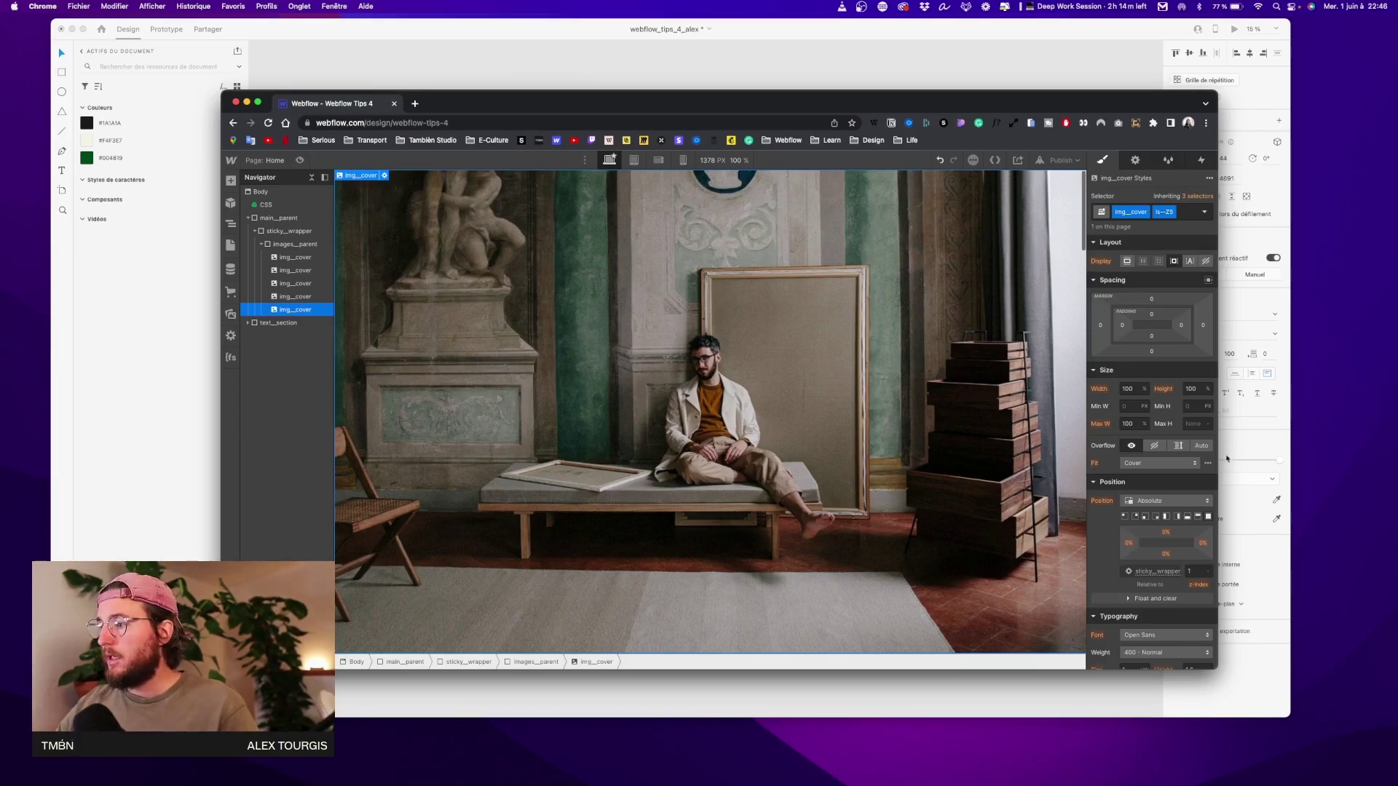
{"action": "left_click", "coordinate": [1198, 571]}
{"action": "type", "text": "5"}
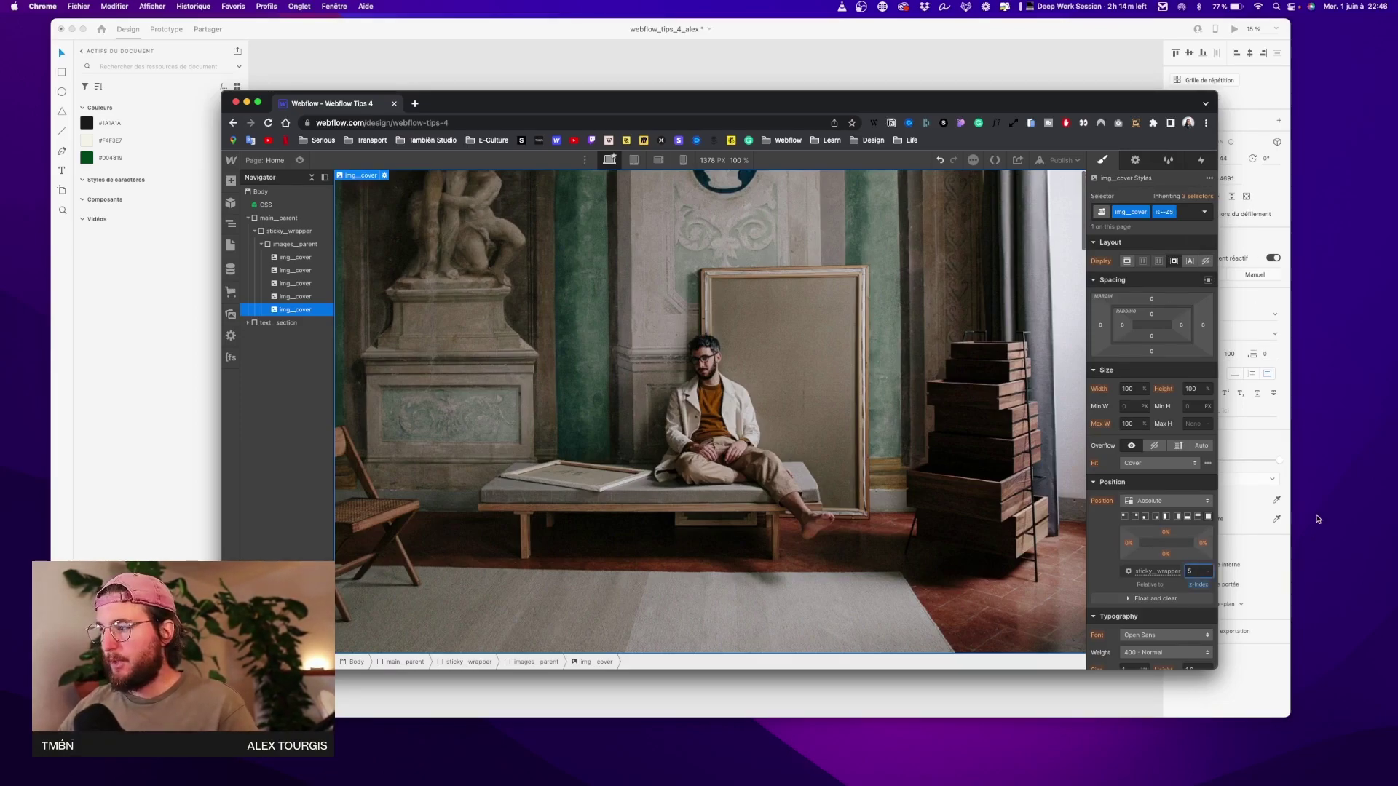
Replace the second img__cover image with the studiopepe-x-numeroventi pool room photo, following zone Z2 in the XD mockup
{"action": "left_click", "coordinate": [1135, 159]}
{"action": "left_click", "coordinate": [1139, 240]}
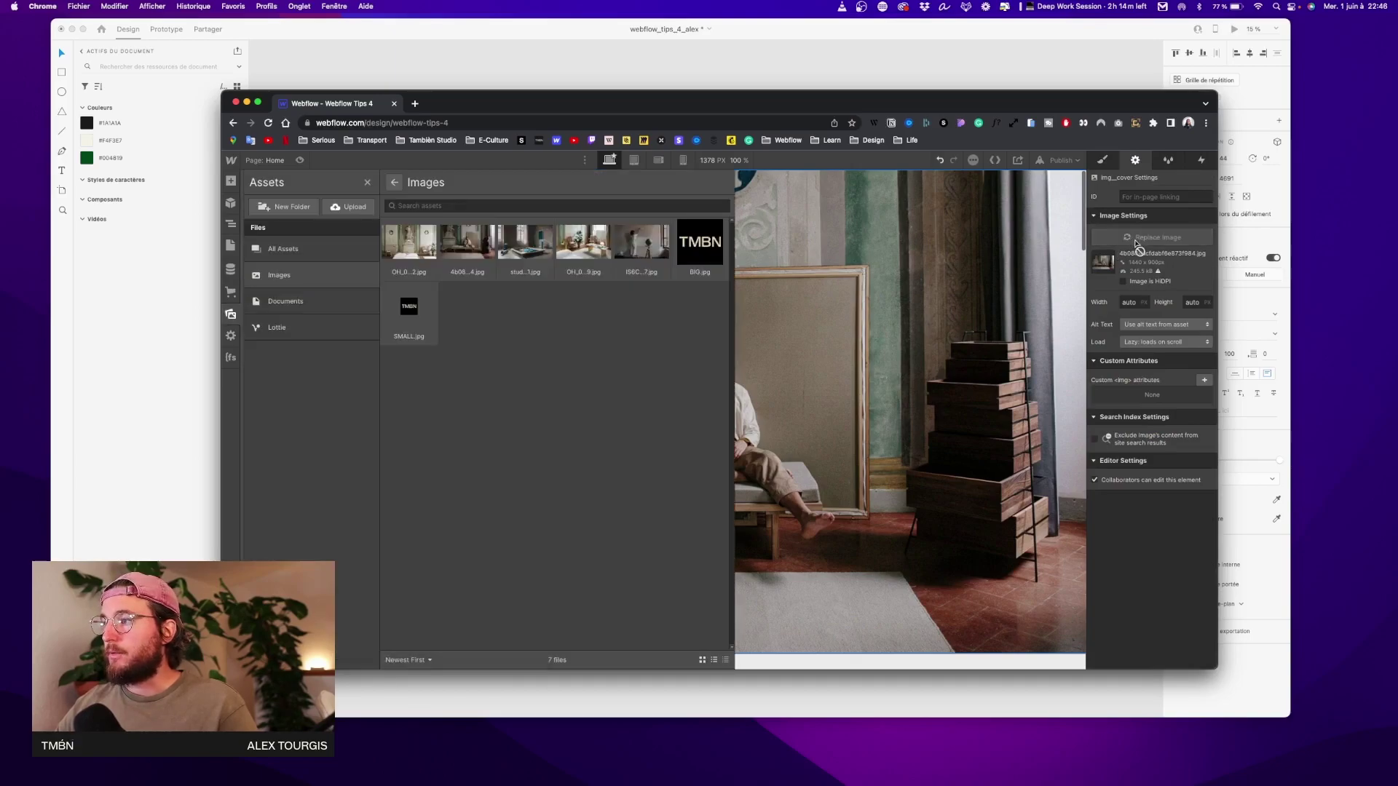
{"action": "key", "text": "ctrl+Up"}
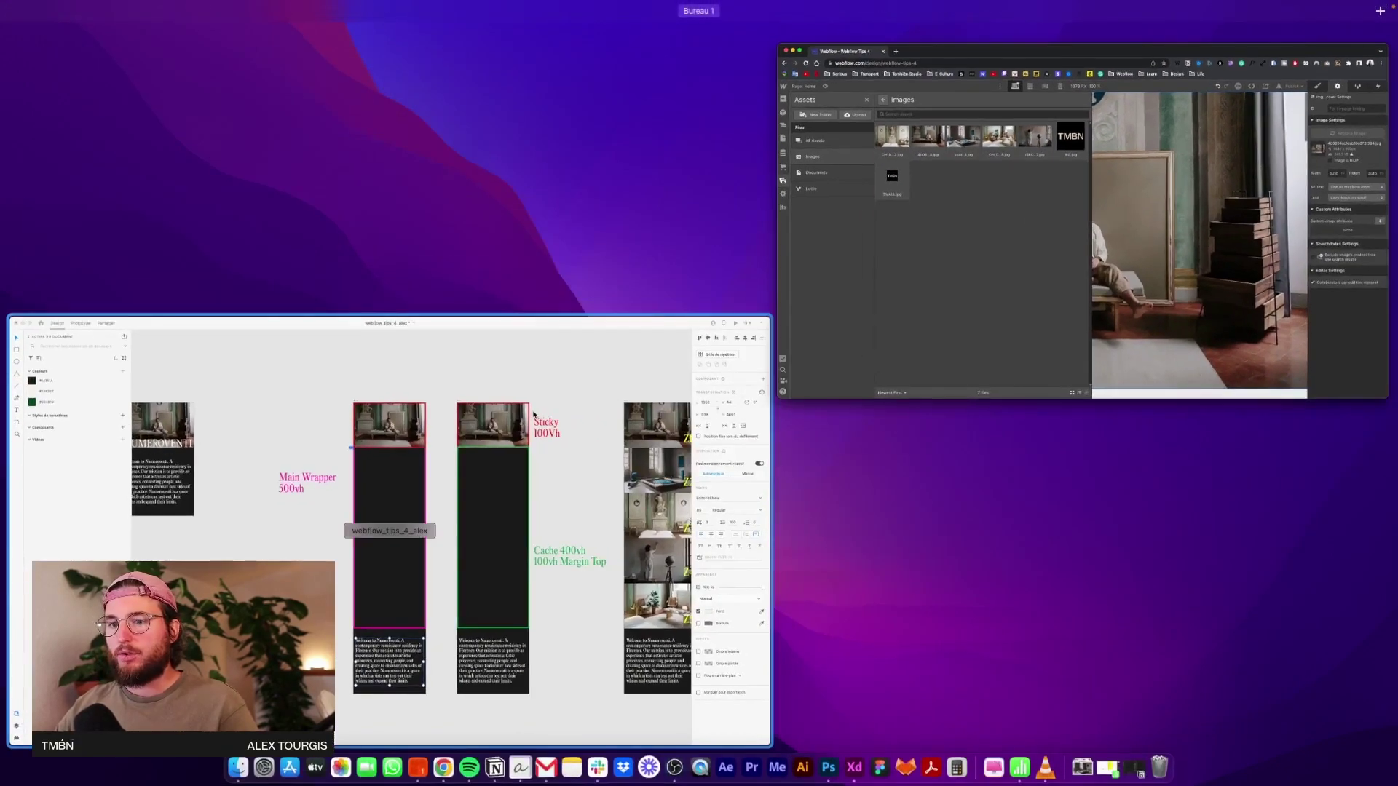
{"action": "left_click", "coordinate": [534, 415]}
{"action": "scroll", "coordinate": [780, 269], "scroll_direction": "right", "scroll_amount": 5}
{"action": "left_click", "coordinate": [788, 276]}
{"action": "key", "text": "ctrl+Up"}
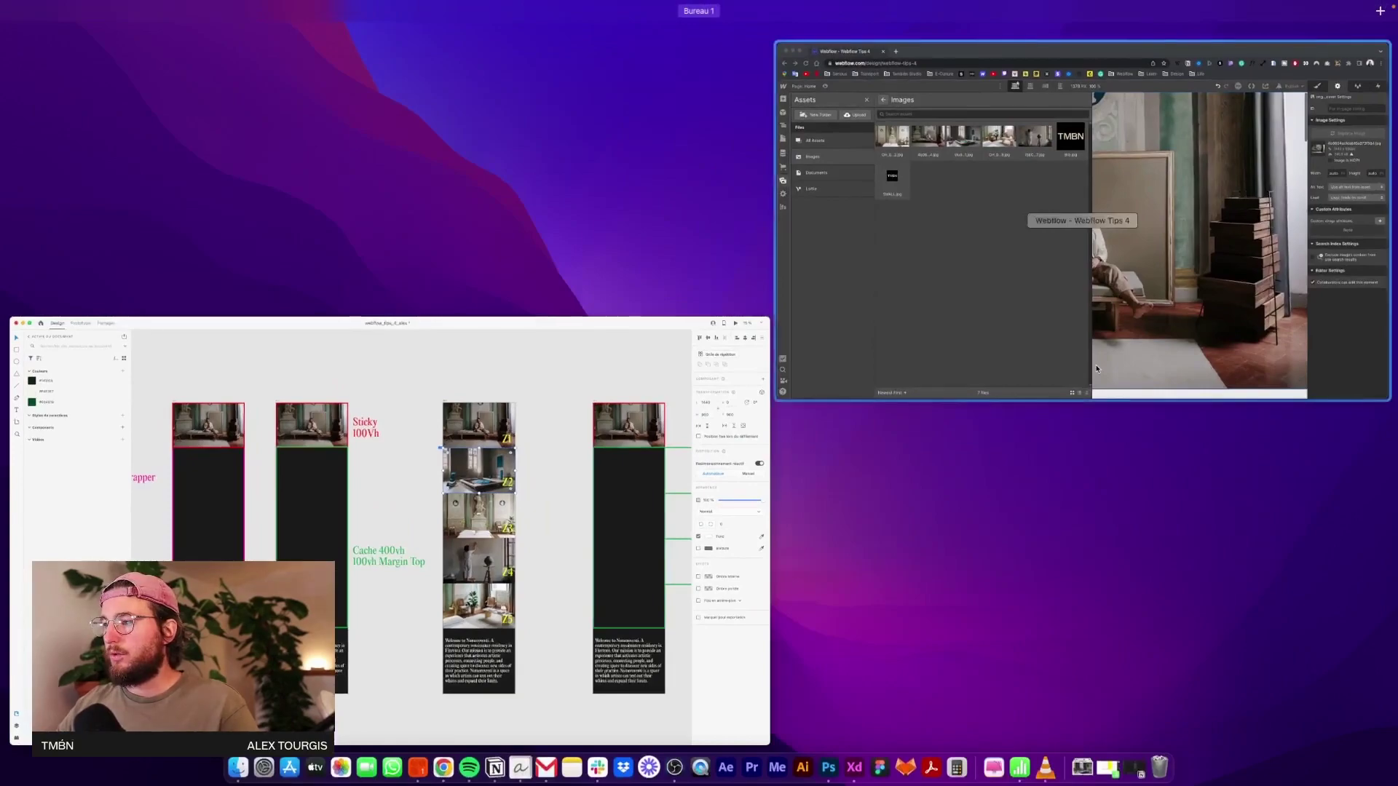
{"action": "left_click", "coordinate": [1096, 369]}
{"action": "left_click", "coordinate": [524, 247]}
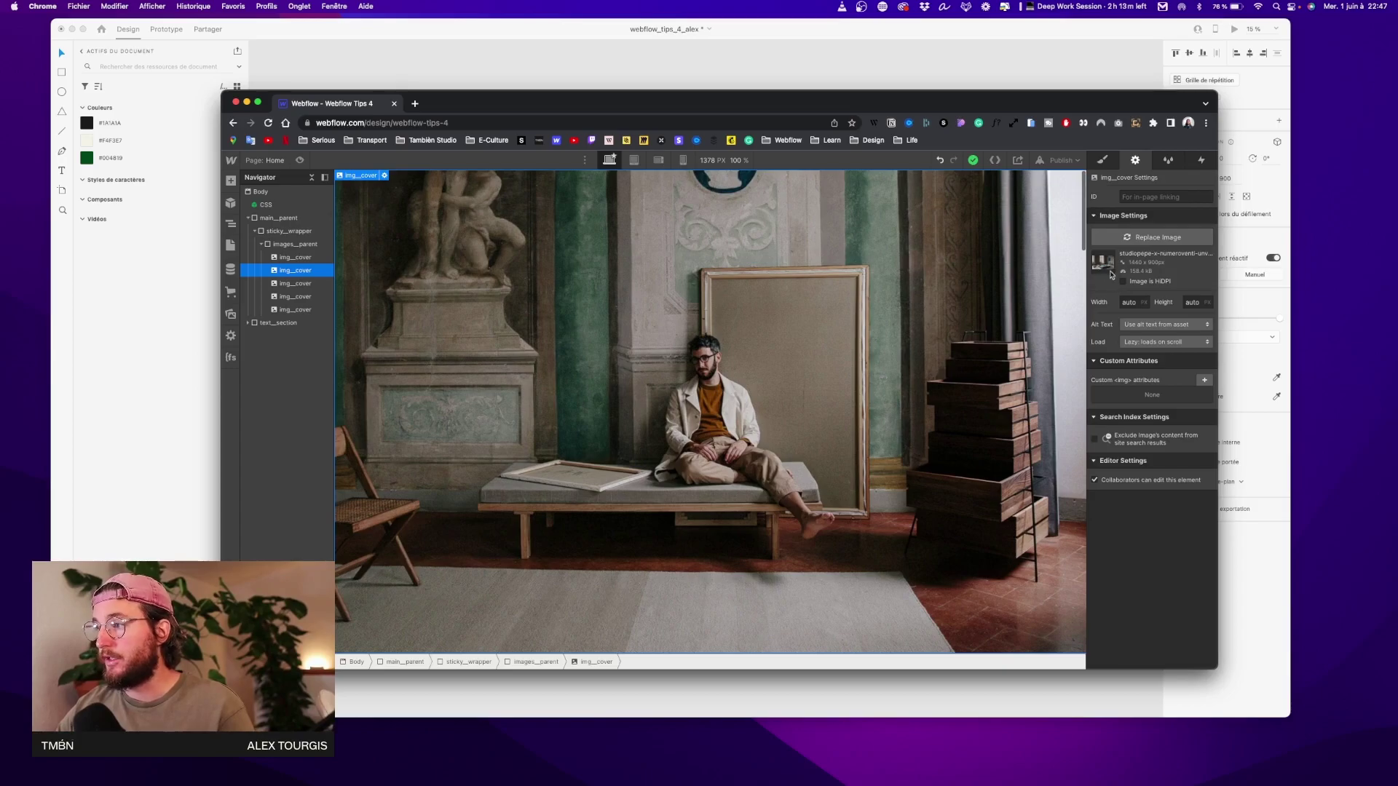
Replace the third img__cover image with the statue-and-bed photo from the assets, following zone Z3 in the XD mockup
{"action": "left_click", "coordinate": [1159, 238]}
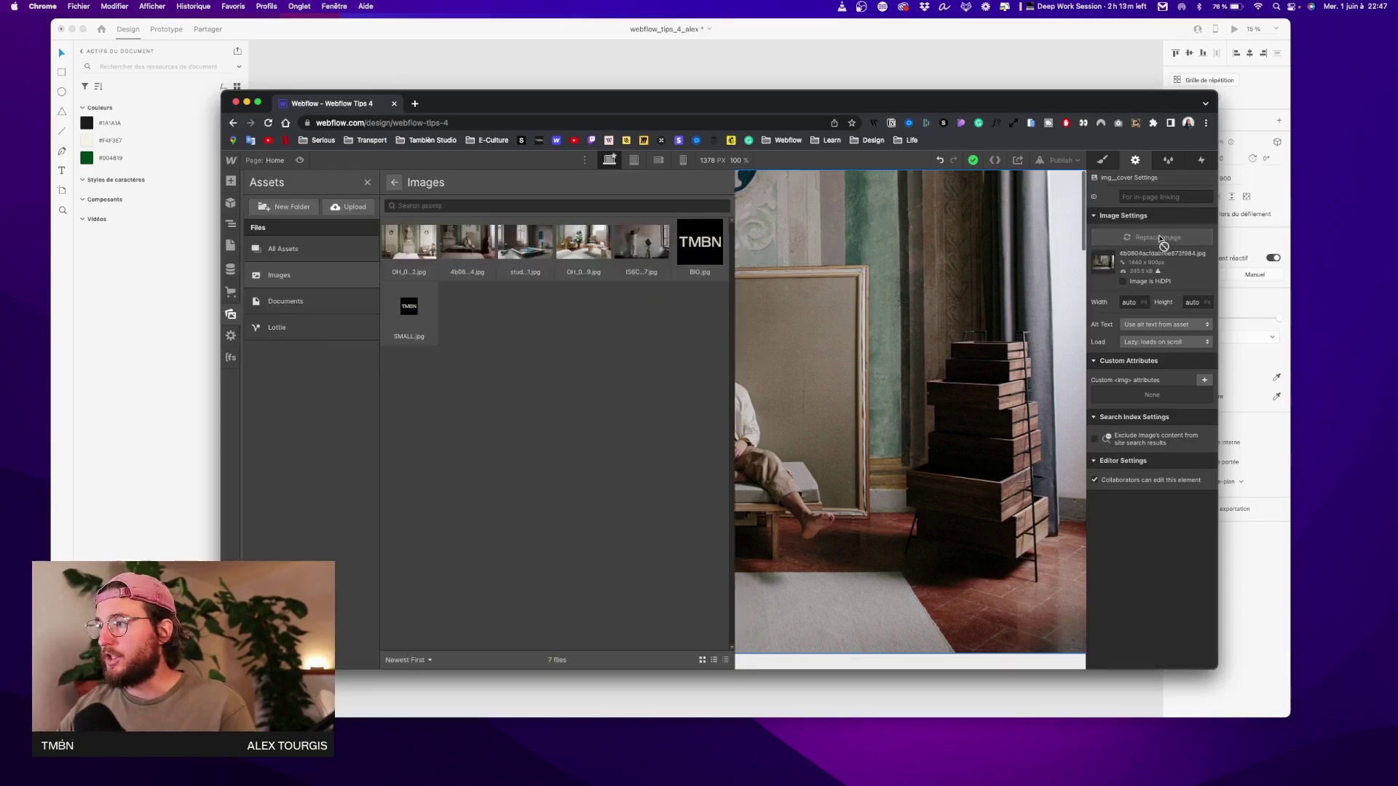
{"action": "key", "text": "ctrl+Up"}
{"action": "left_click", "coordinate": [609, 466]}
{"action": "left_click", "coordinate": [808, 356]}
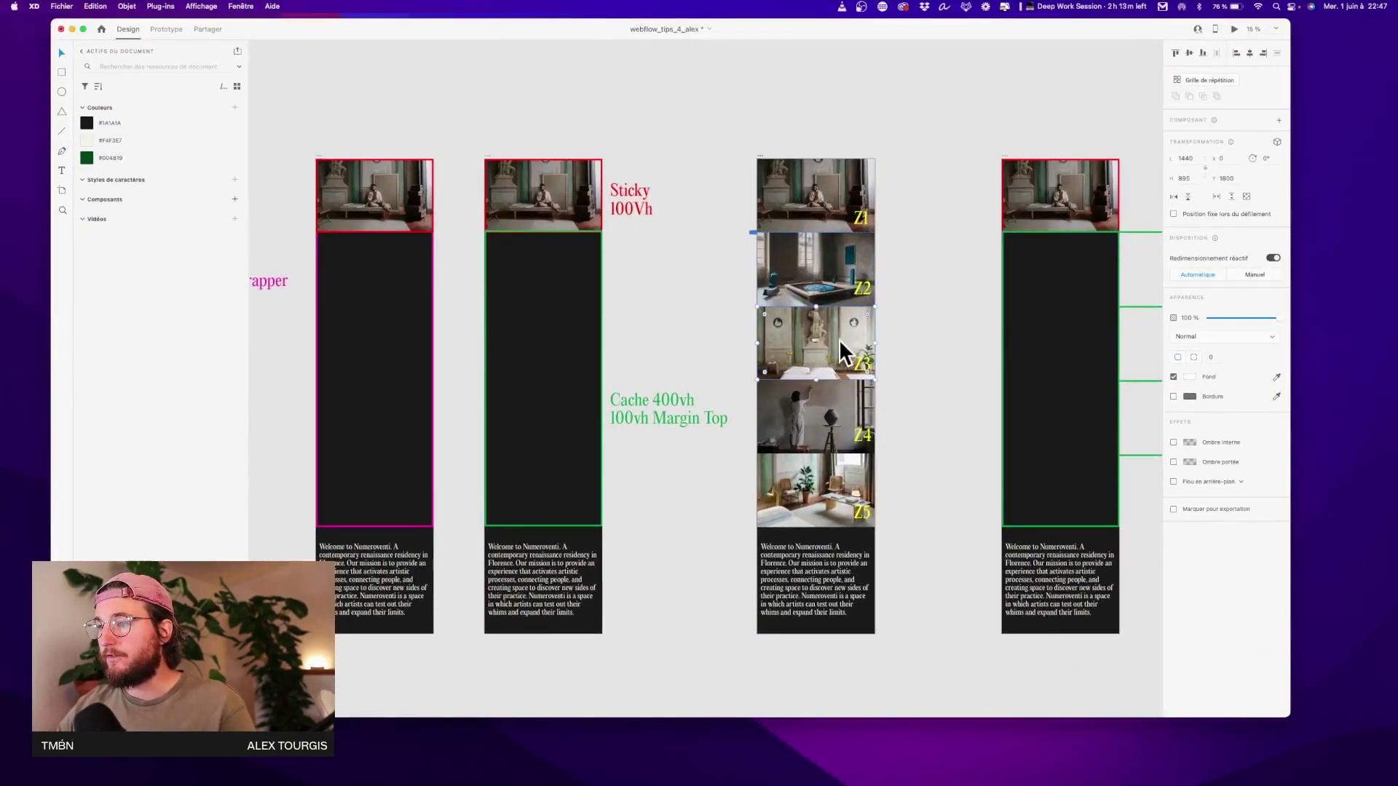
{"action": "key", "text": "ctrl+Up"}
{"action": "left_click", "coordinate": [1074, 317]}
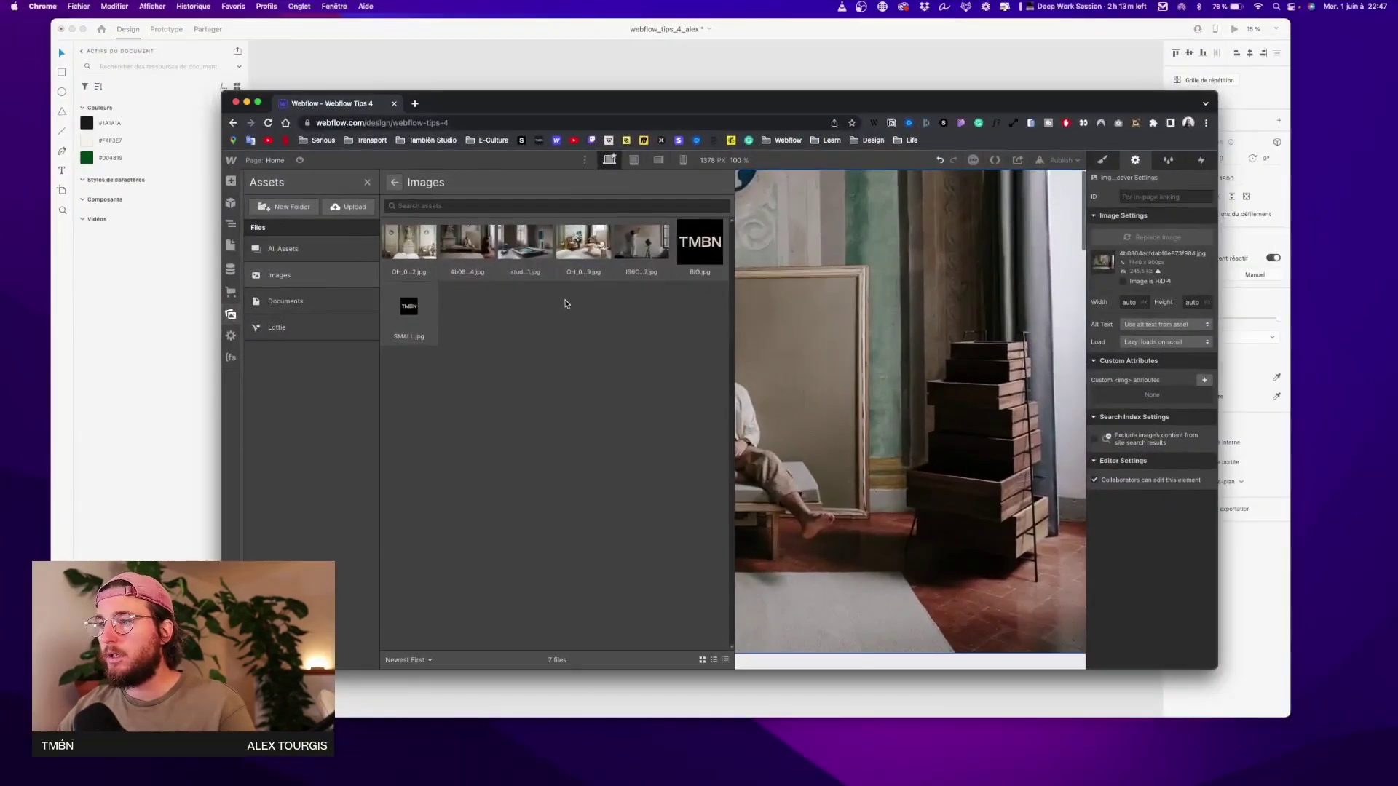
{"action": "left_click", "coordinate": [405, 248]}
Replace the fourth img__cover image with the grey photo of a standing person, matching zone Z4 in the mockup
{"action": "left_click", "coordinate": [288, 298]}
{"action": "left_click", "coordinate": [1154, 239]}
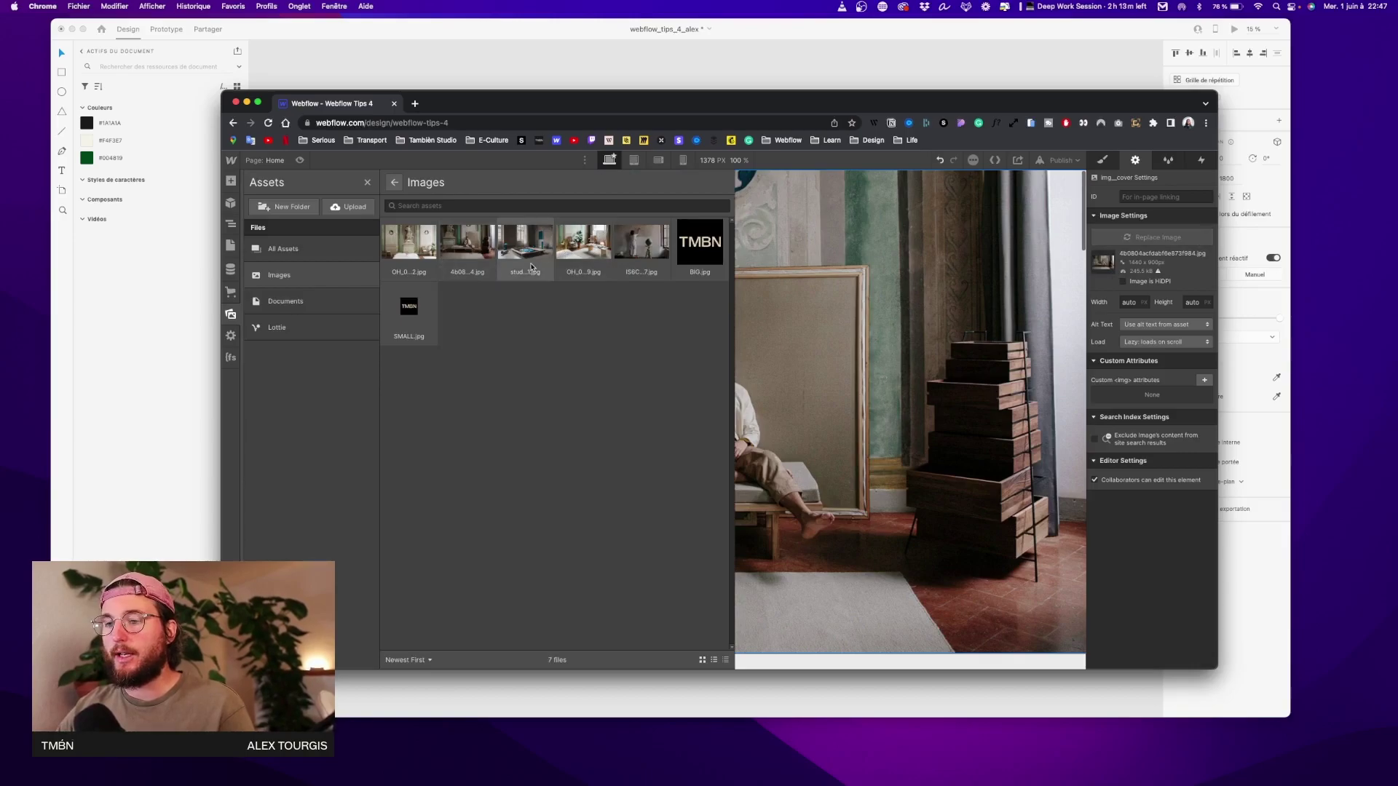
{"action": "key", "text": "ctrl+Up"}
{"action": "left_click", "coordinate": [1055, 187]}
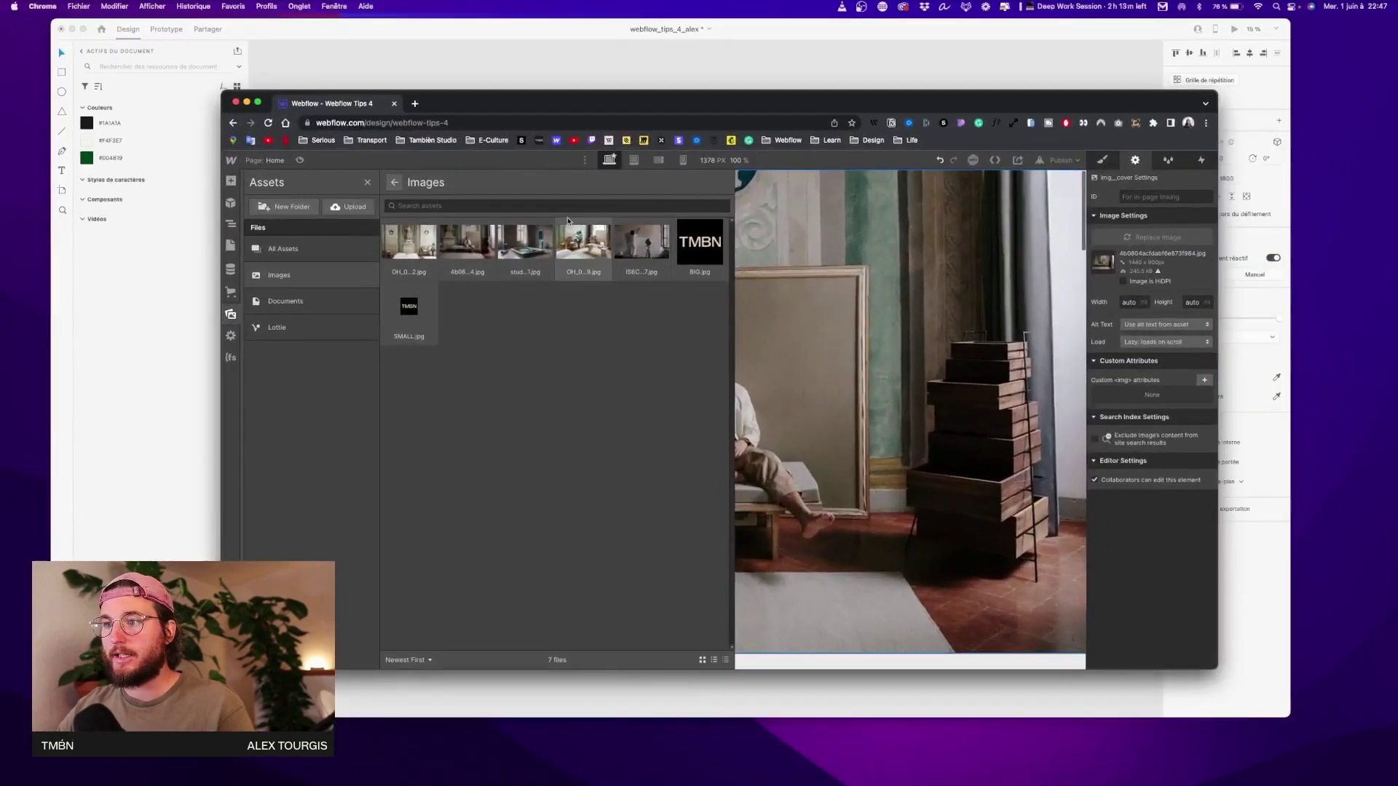
{"action": "left_click", "coordinate": [641, 241]}
Replace the fifth img__cover image with the plant, chairs and table photo, matching zone Z5 in the mockup
{"action": "key", "text": "ctrl+Up"}
{"action": "key", "text": "ctrl+Up"}
{"action": "left_click", "coordinate": [301, 324]}
{"action": "left_click", "coordinate": [300, 311]}
{"action": "left_click", "coordinate": [1192, 240]}
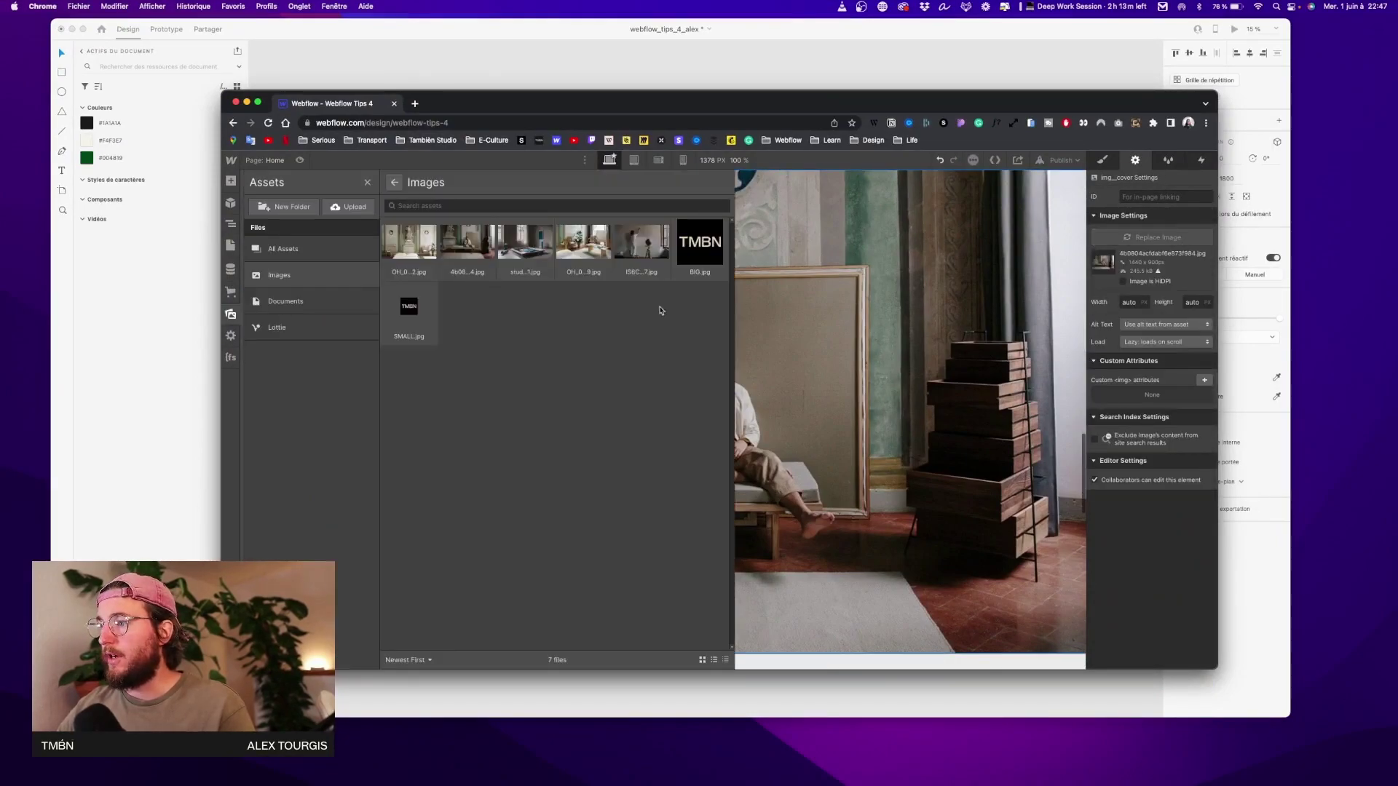
{"action": "left_click", "coordinate": [665, 248]}
{"action": "key", "text": "ctrl+Up"}
{"action": "key", "text": "ctrl+Up"}
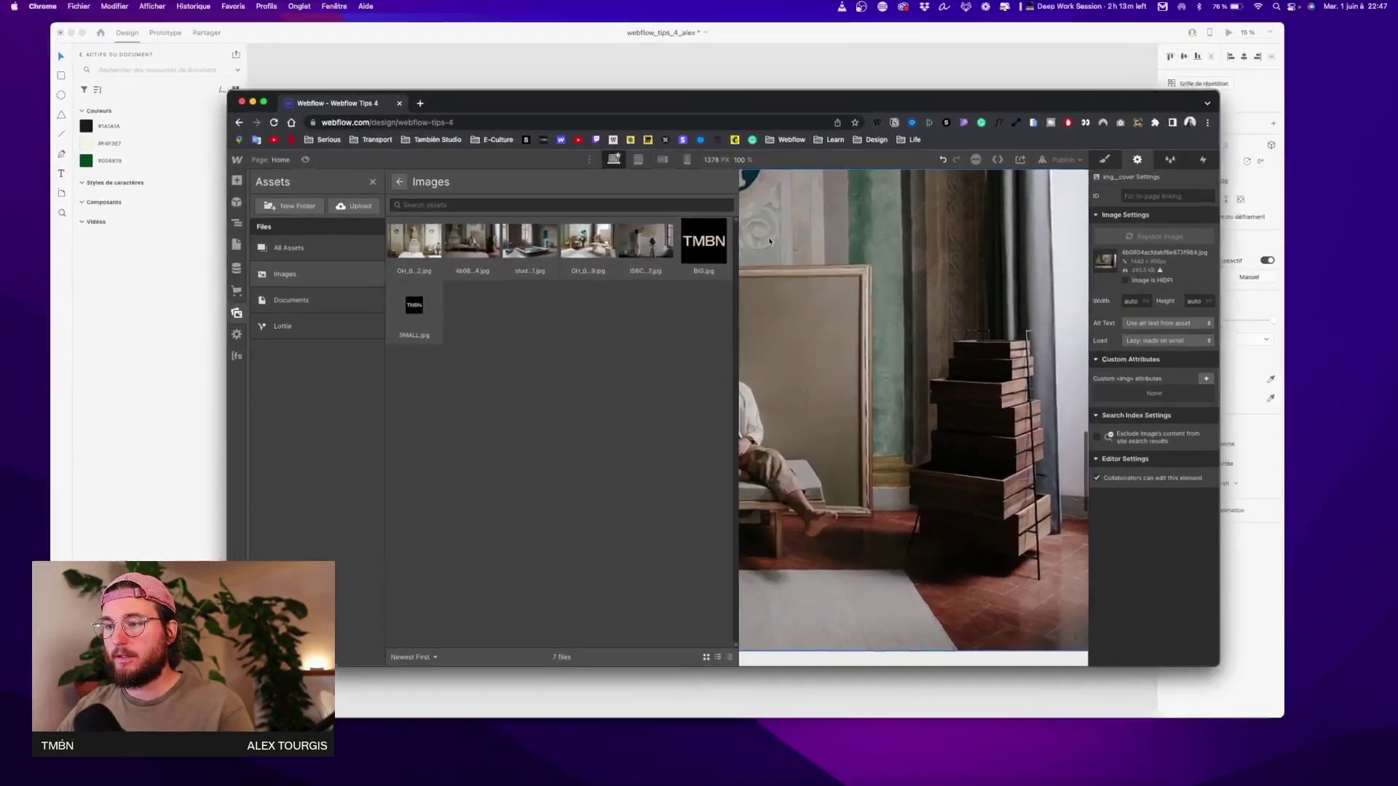
{"action": "left_click", "coordinate": [591, 248]}
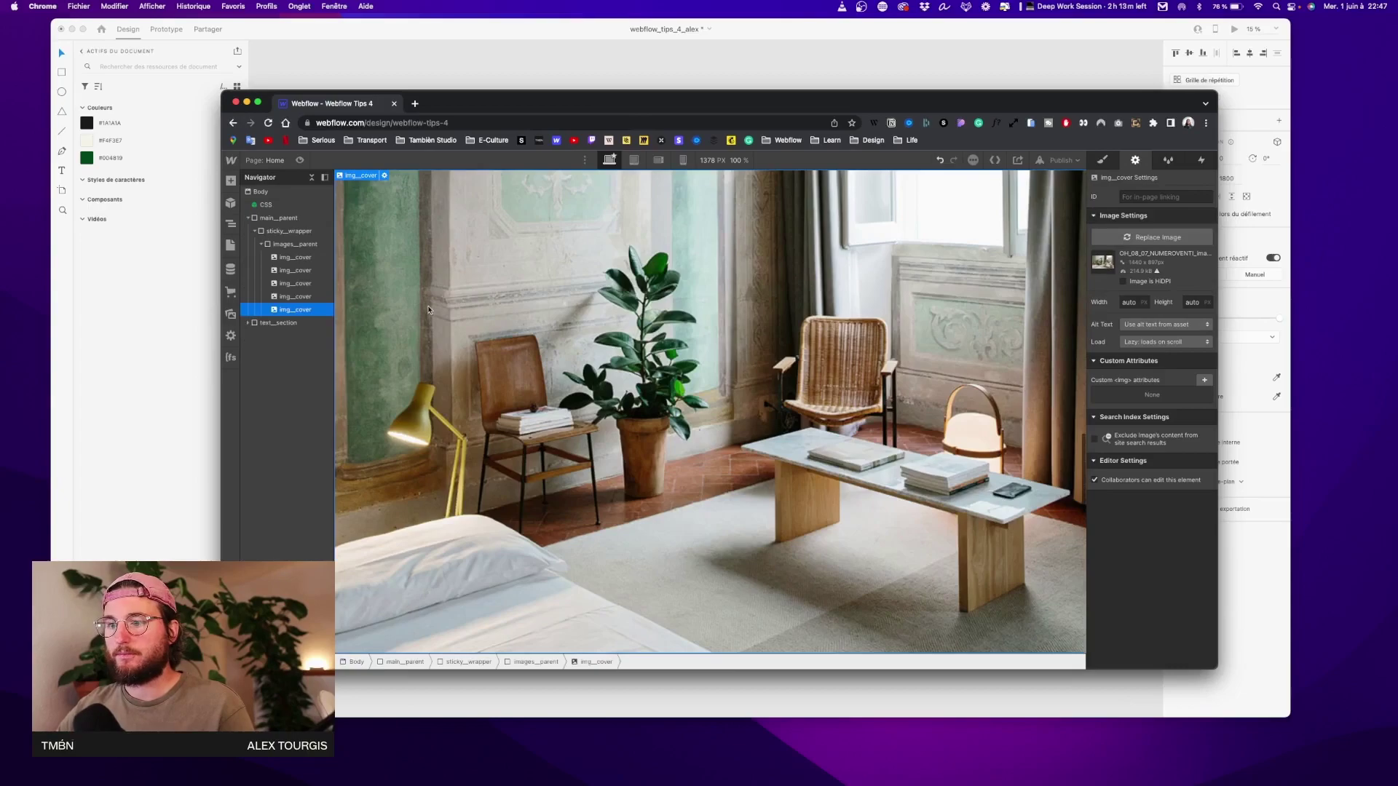
Delete the topmost img__cover images one after another to check the stacking order, and undo the deletions
{"action": "left_click", "coordinate": [297, 298]}
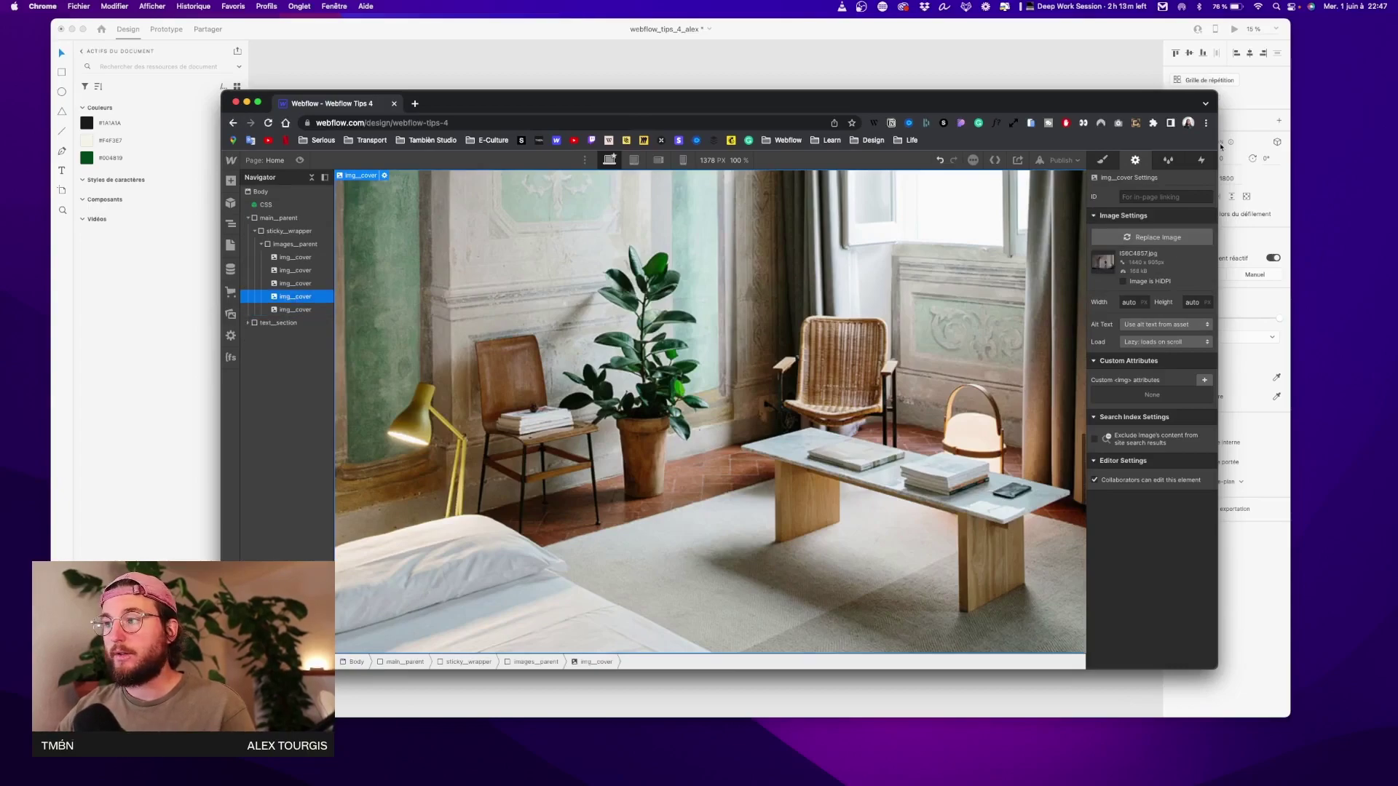
{"action": "left_click", "coordinate": [1105, 161]}
{"action": "left_click", "coordinate": [297, 310]}
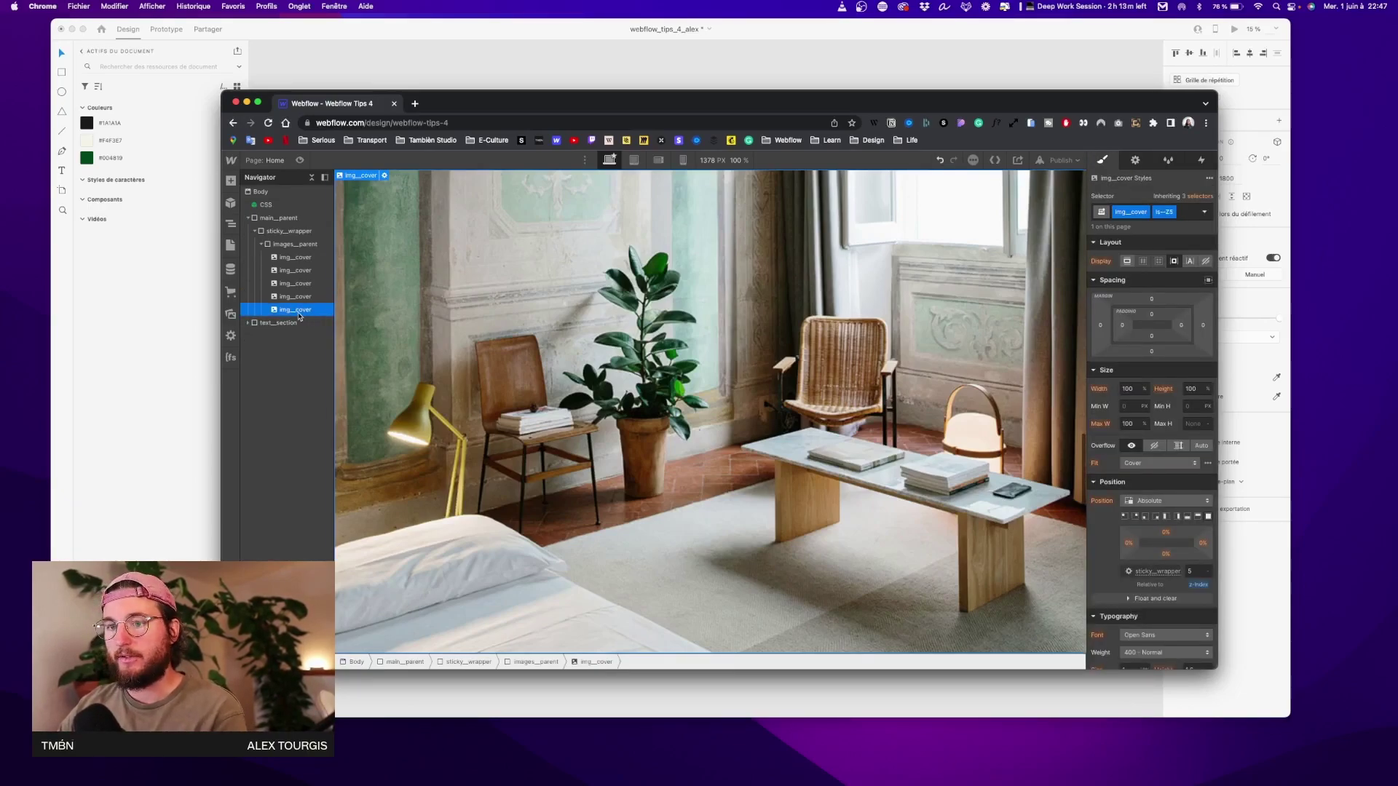
{"action": "key", "text": "Delete"}
{"action": "key", "text": "Delete"}
{"action": "key", "text": "Delete"}
{"action": "key", "text": "Delete"}
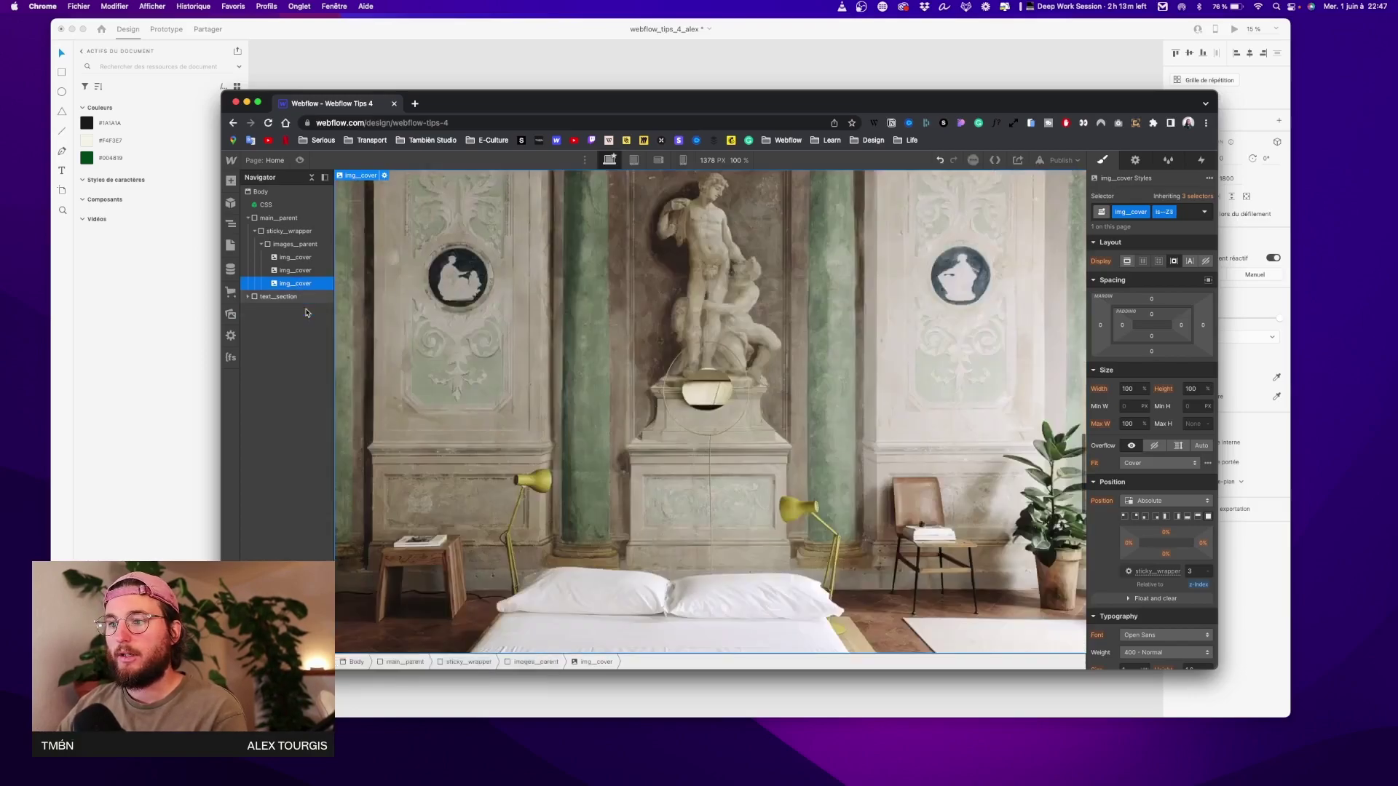
{"action": "key", "text": "super+z"}
{"action": "key", "text": "super+z"}
{"action": "key", "text": "super+z"}
{"action": "key", "text": "super+z"}
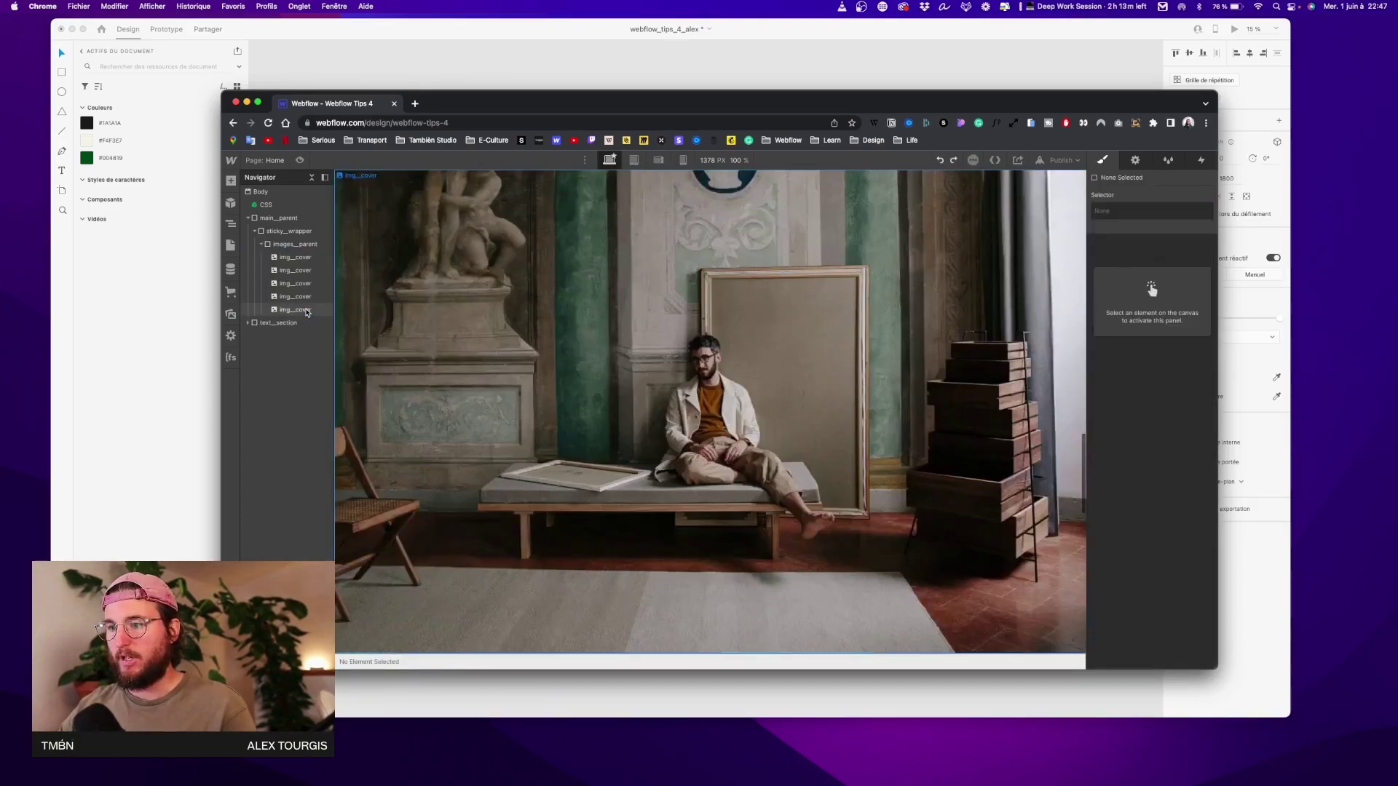
Select main__parent and examine how the sticky images behave while the section scrolls
{"action": "left_click", "coordinate": [291, 219]}
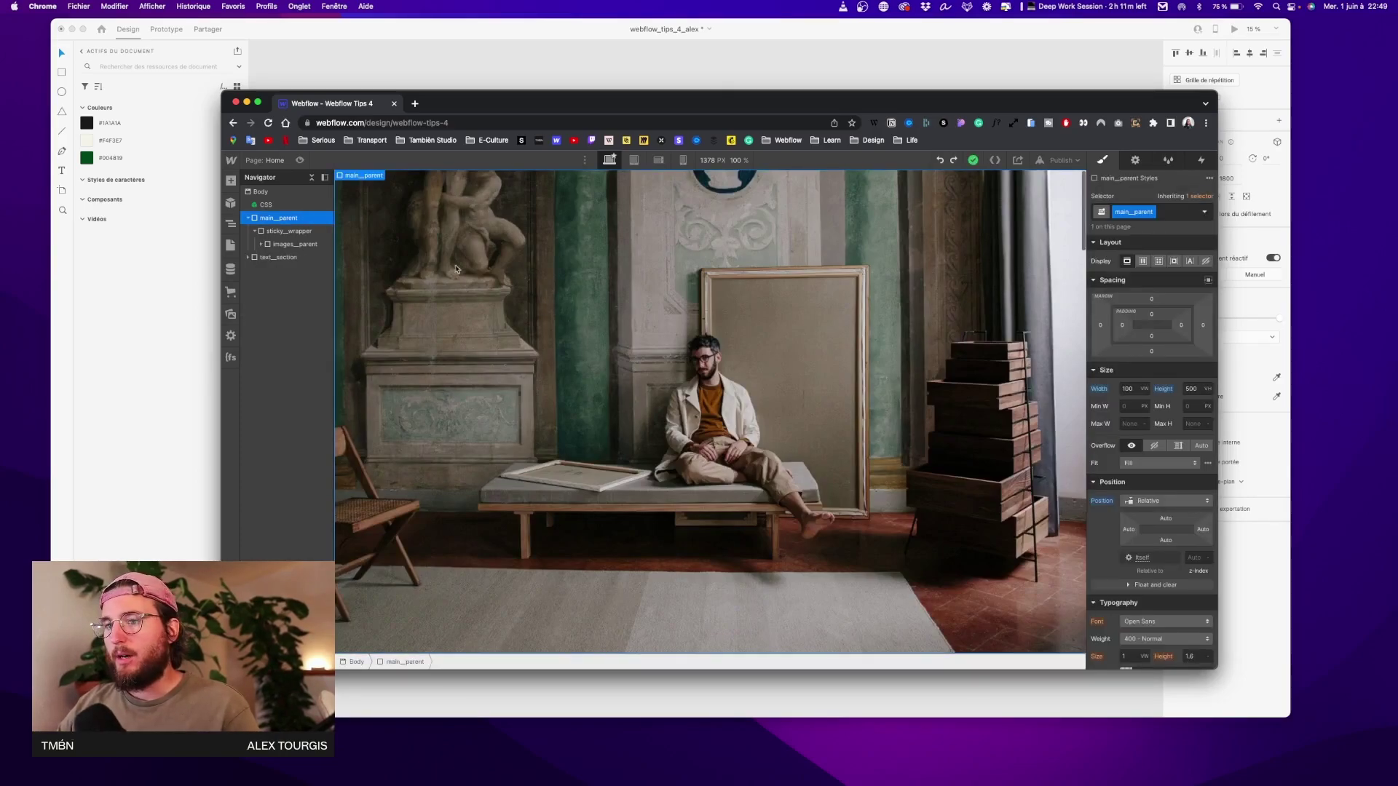
{"action": "scroll", "coordinate": [505, 296], "scroll_direction": "down", "scroll_amount": 5}
{"action": "scroll", "coordinate": [505, 296], "scroll_direction": "down", "scroll_amount": 5}
{"action": "scroll", "coordinate": [523, 302], "scroll_direction": "up", "scroll_amount": 15}
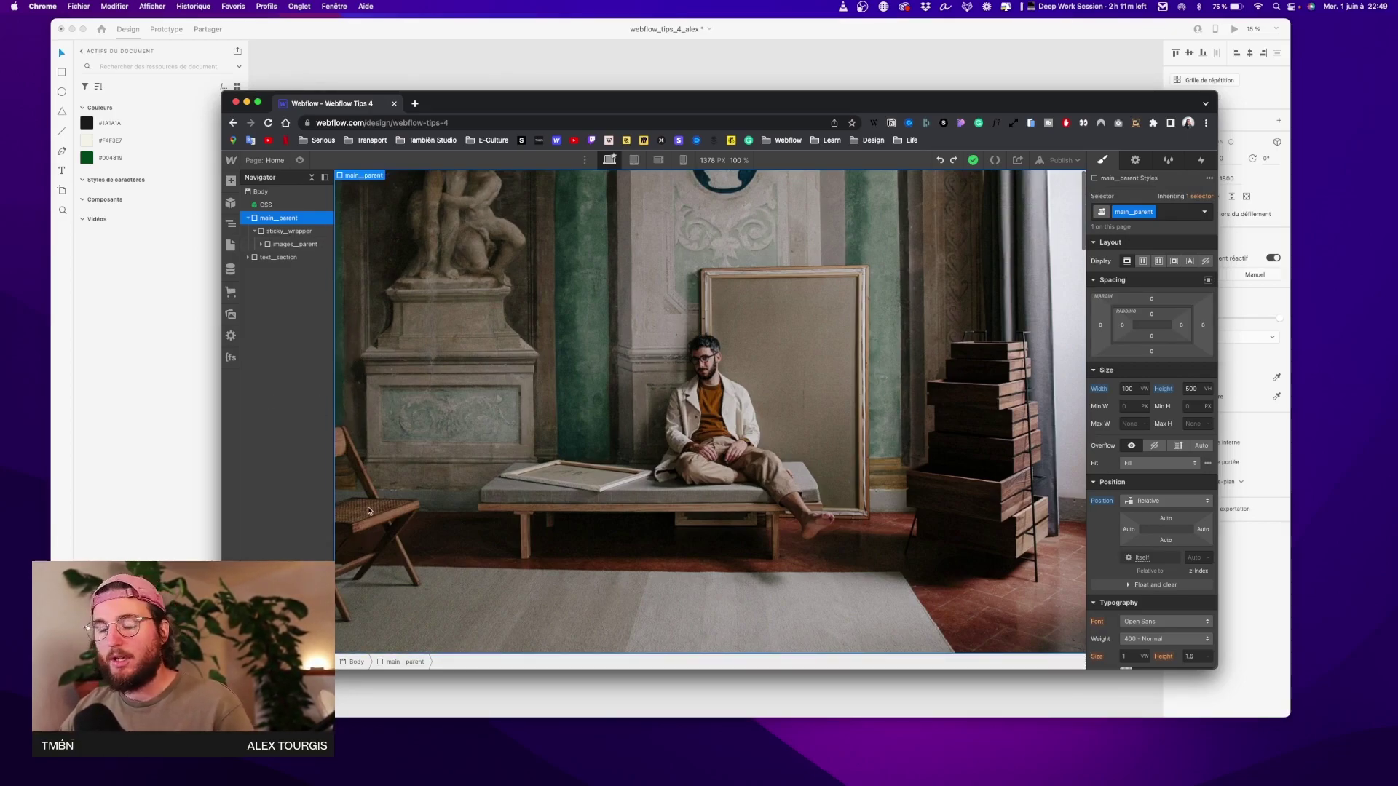
Switch to the Adobe XD mockup and examine the Main Wrapper, Sticky and Cache zone annotations
{"action": "key", "text": "super+Tab"}
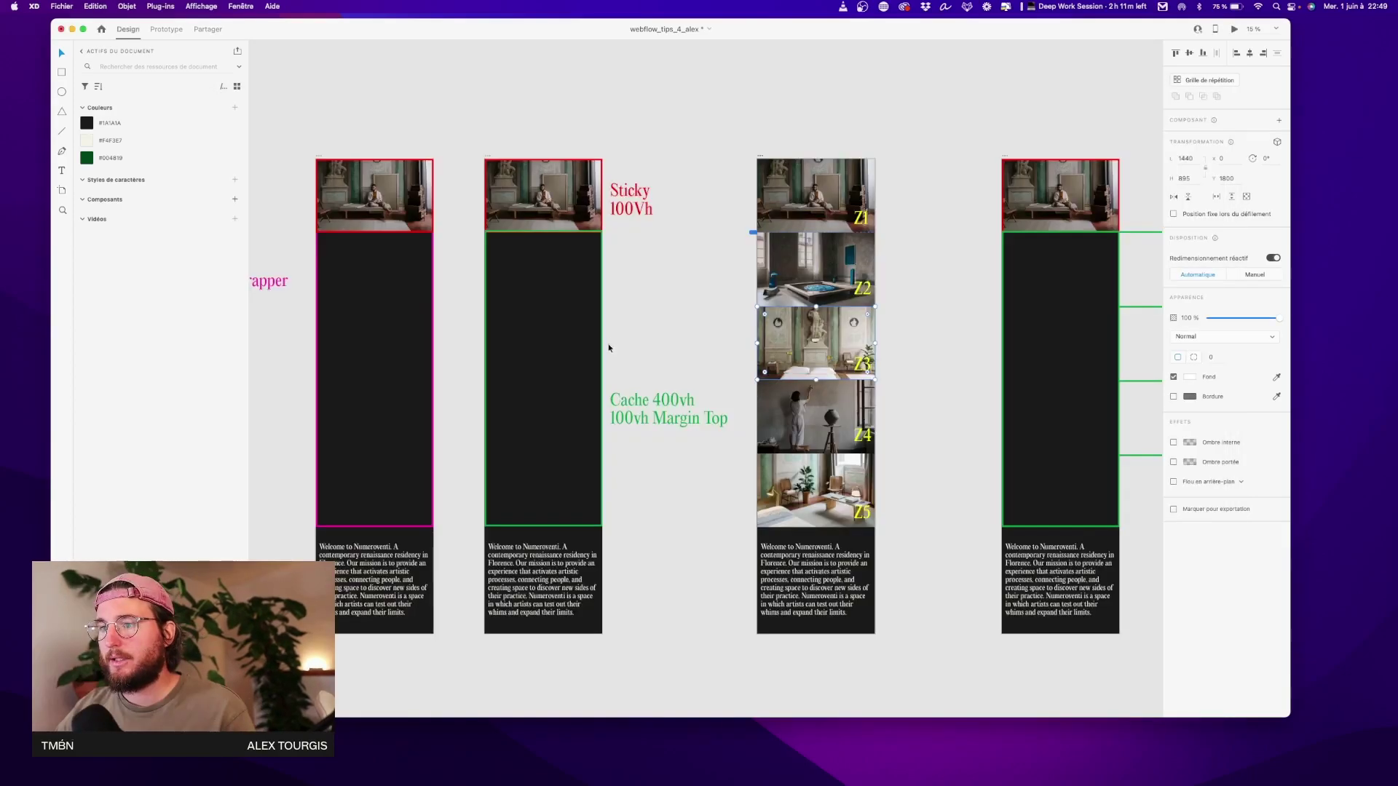
{"action": "left_click", "coordinate": [599, 307]}
{"action": "left_click", "coordinate": [619, 301]}
{"action": "scroll", "coordinate": [619, 301], "scroll_direction": "left", "scroll_amount": 2}
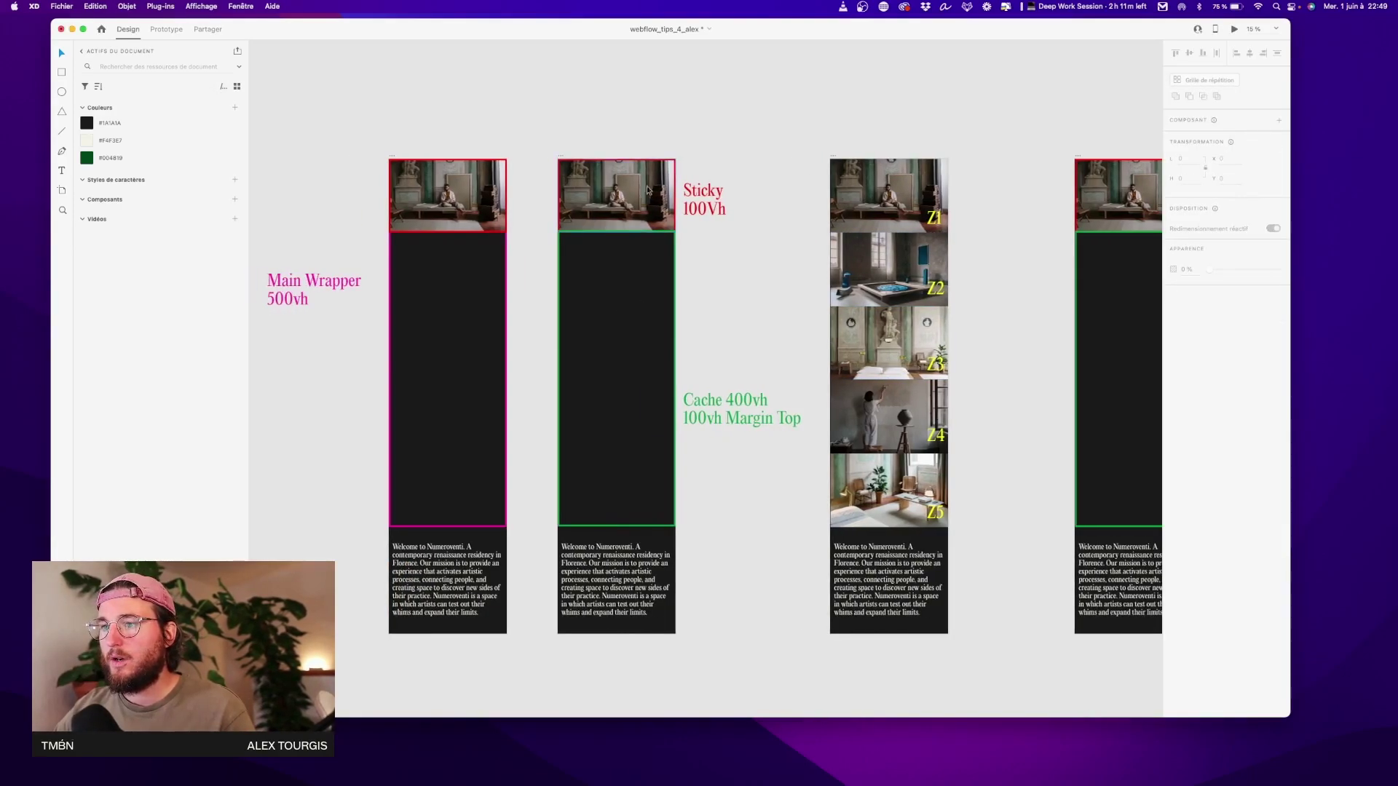
Try shifting the green Cache frame on the second artboard, and undo the accidental moves
{"action": "left_click", "coordinate": [675, 312]}
{"action": "mouse_move", "coordinate": [675, 311]}
{"action": "left_mouse_down"}
{"action": "mouse_move", "coordinate": [743, 295]}
{"action": "mouse_move", "coordinate": [727, 346]}
{"action": "mouse_move", "coordinate": [683, 330]}
{"action": "left_mouse_up"}
{"action": "scroll", "coordinate": [683, 334], "scroll_direction": "up", "scroll_amount": 1}
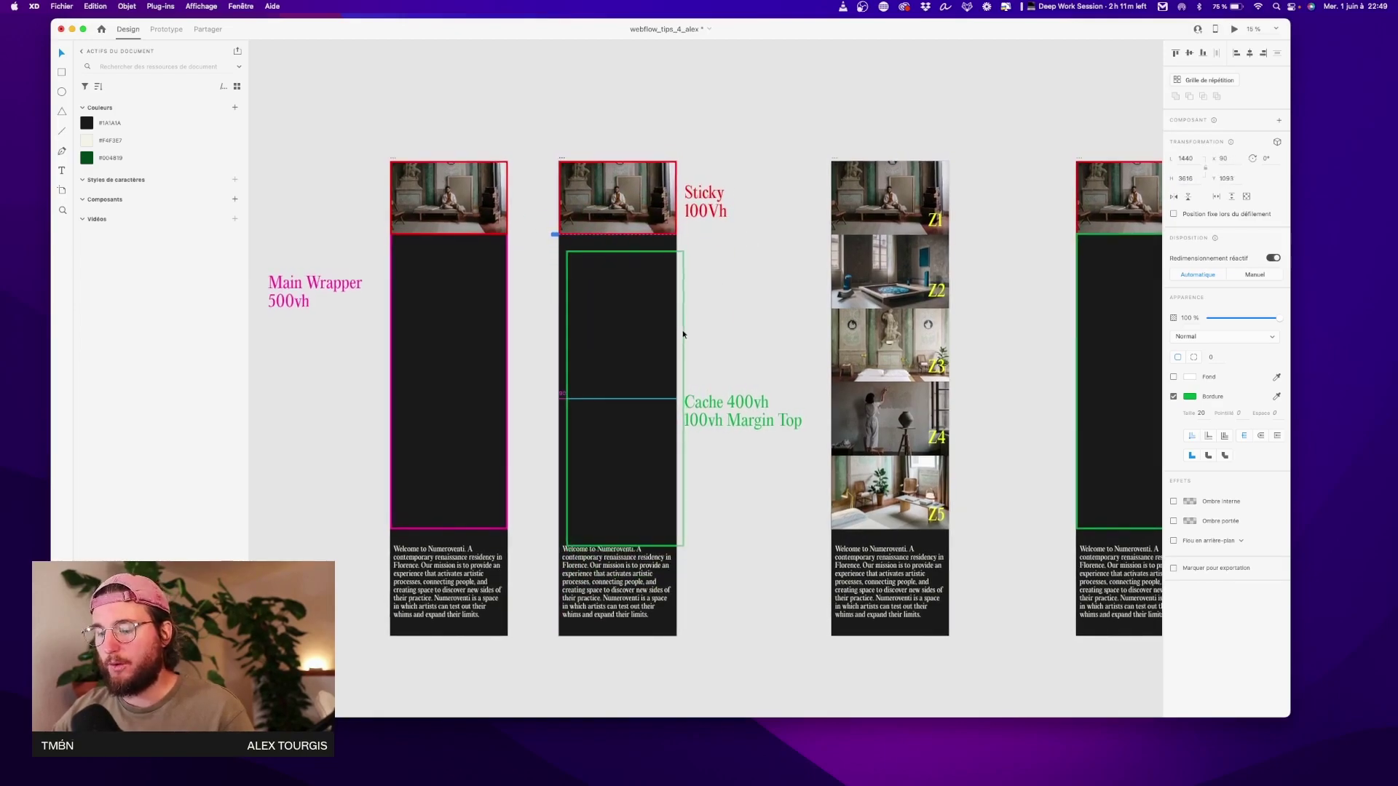
{"action": "key", "text": "super+z"}
{"action": "mouse_move", "coordinate": [687, 156]}
{"action": "left_mouse_down"}
{"action": "mouse_move", "coordinate": [632, 175]}
{"action": "mouse_move", "coordinate": [643, 185]}
{"action": "mouse_move", "coordinate": [680, 159]}
{"action": "left_mouse_up"}
{"action": "key", "text": "super+z"}
{"action": "left_click", "coordinate": [710, 293]}
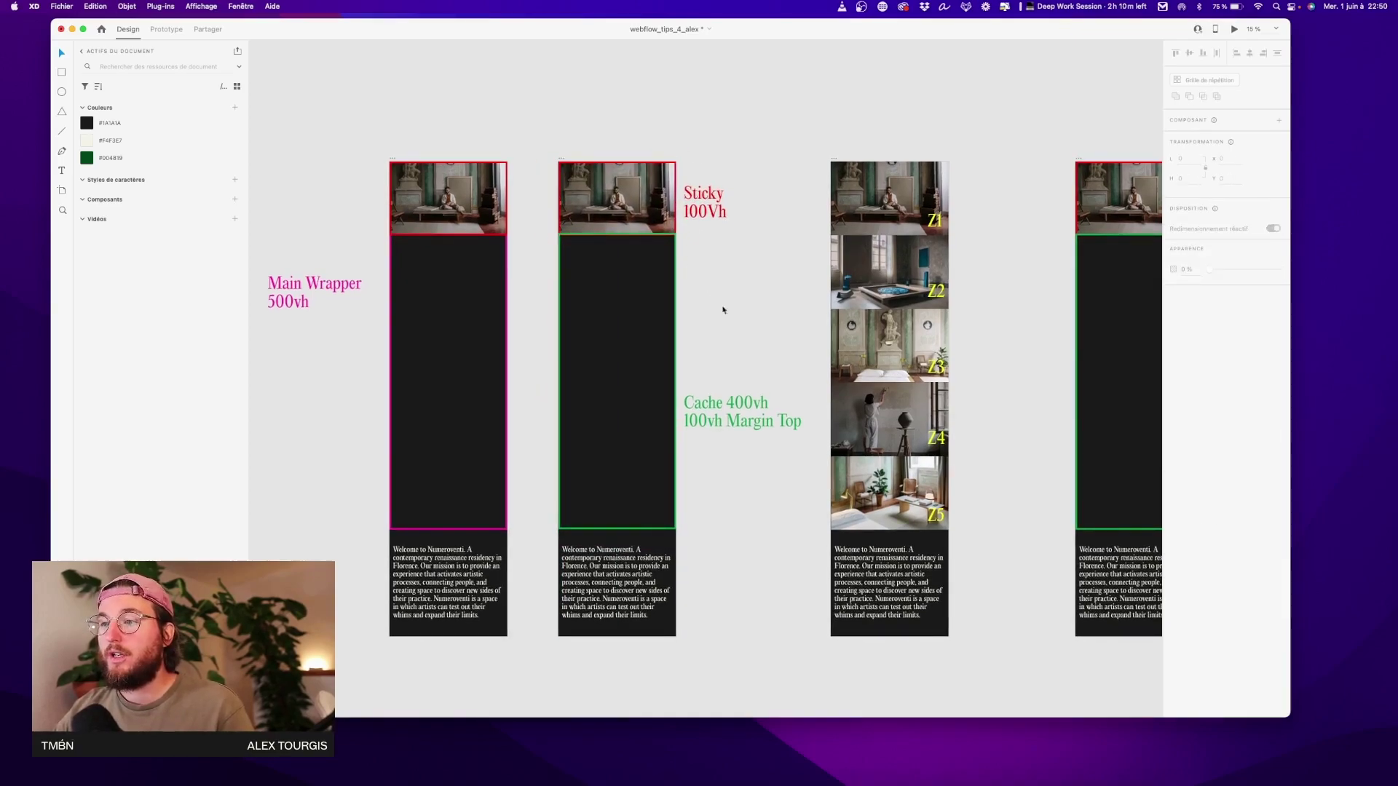
Switch back to Webflow, add a Div Block after sticky__wrapper inside main__parent, and give it the class cache
{"action": "key", "text": "ctrl+Up"}
{"action": "left_click", "coordinate": [860, 226]}
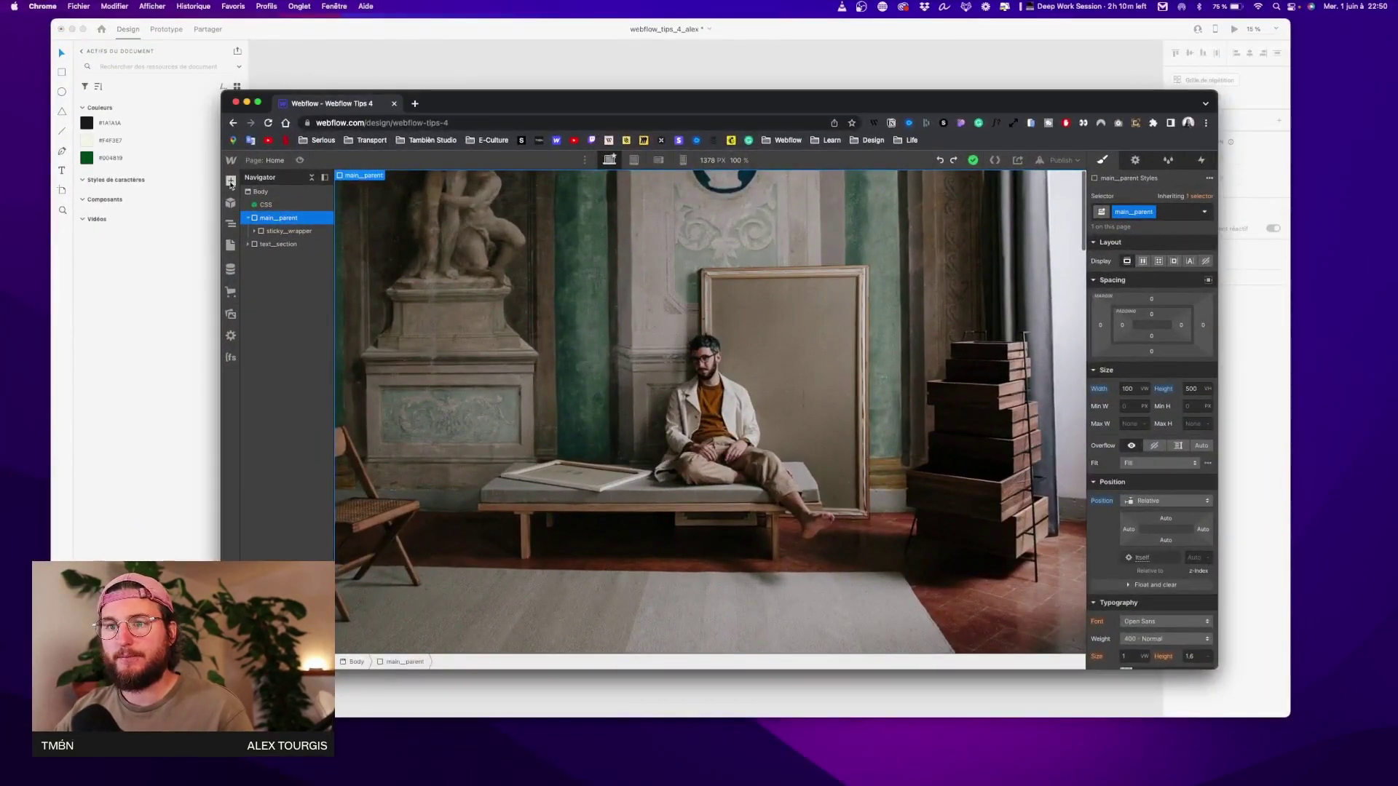
{"action": "left_click", "coordinate": [231, 181]}
{"action": "left_click", "coordinate": [259, 390]}
{"action": "left_click", "coordinate": [283, 231]}
{"action": "left_click", "coordinate": [279, 244]}
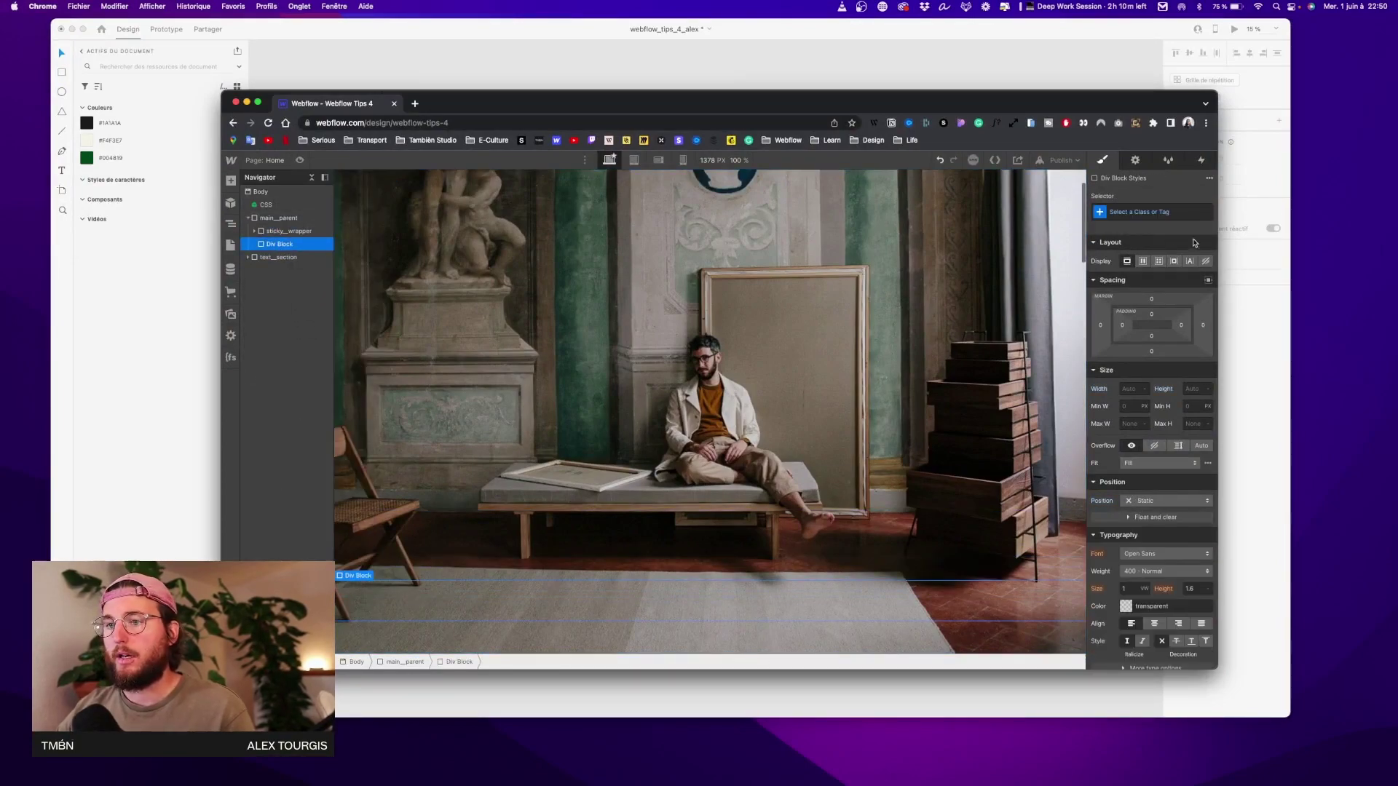
{"action": "left_click", "coordinate": [1121, 211]}
{"action": "type", "text": "cache"}
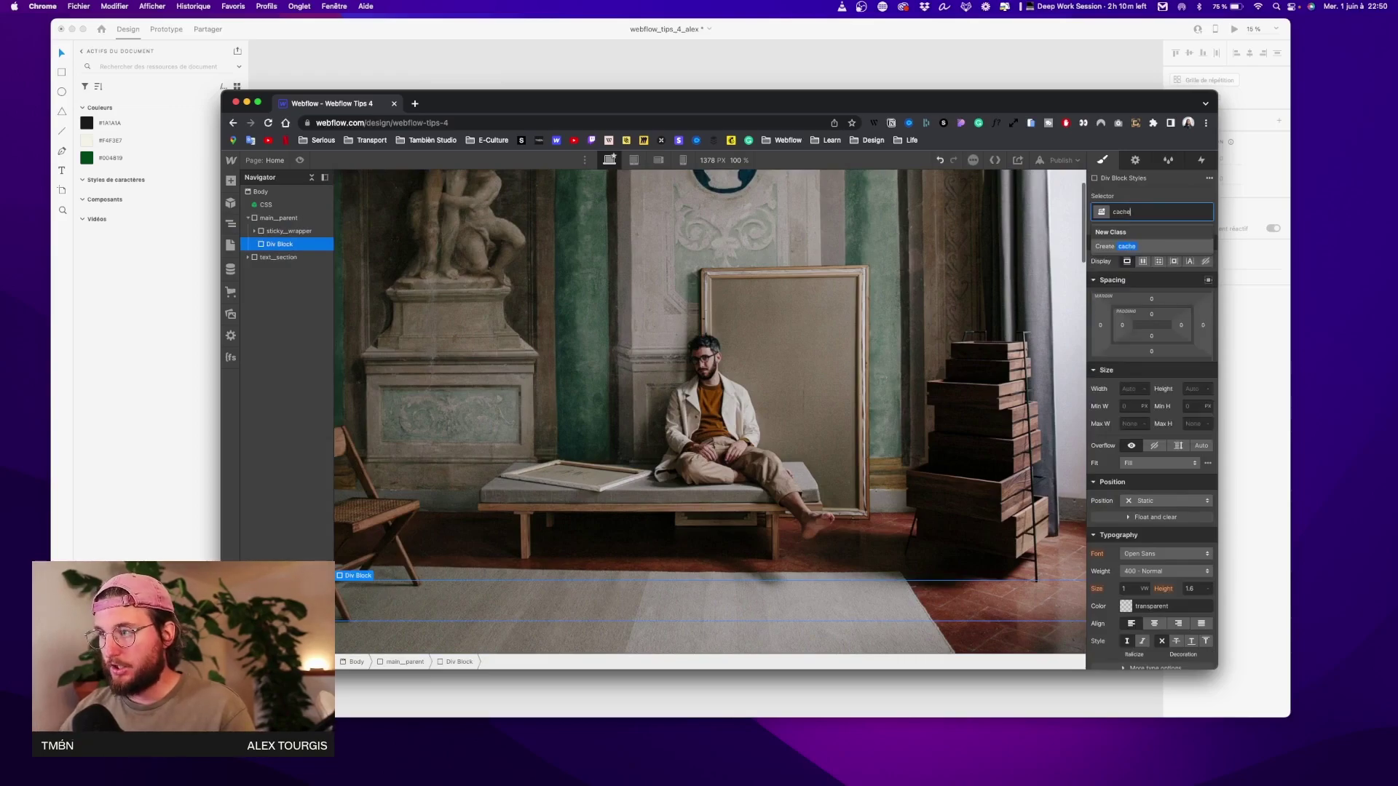
{"action": "key", "text": "Return"}
Set the cache block to Relative position with z-index 0, and set sticky__wrapper's z-index to 1
{"action": "left_click", "coordinate": [1172, 501]}
{"action": "left_click", "coordinate": [1147, 514]}
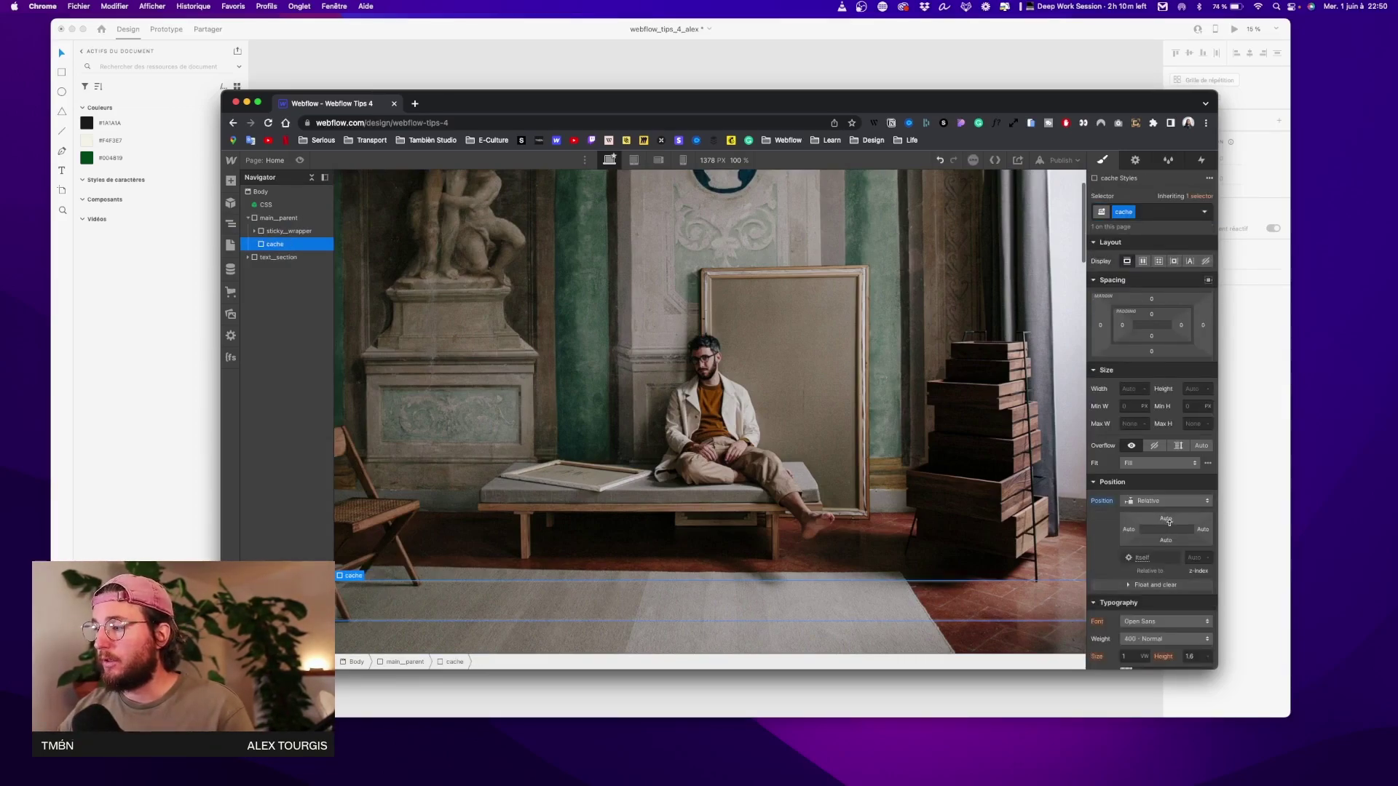
{"action": "left_click", "coordinate": [1193, 557]}
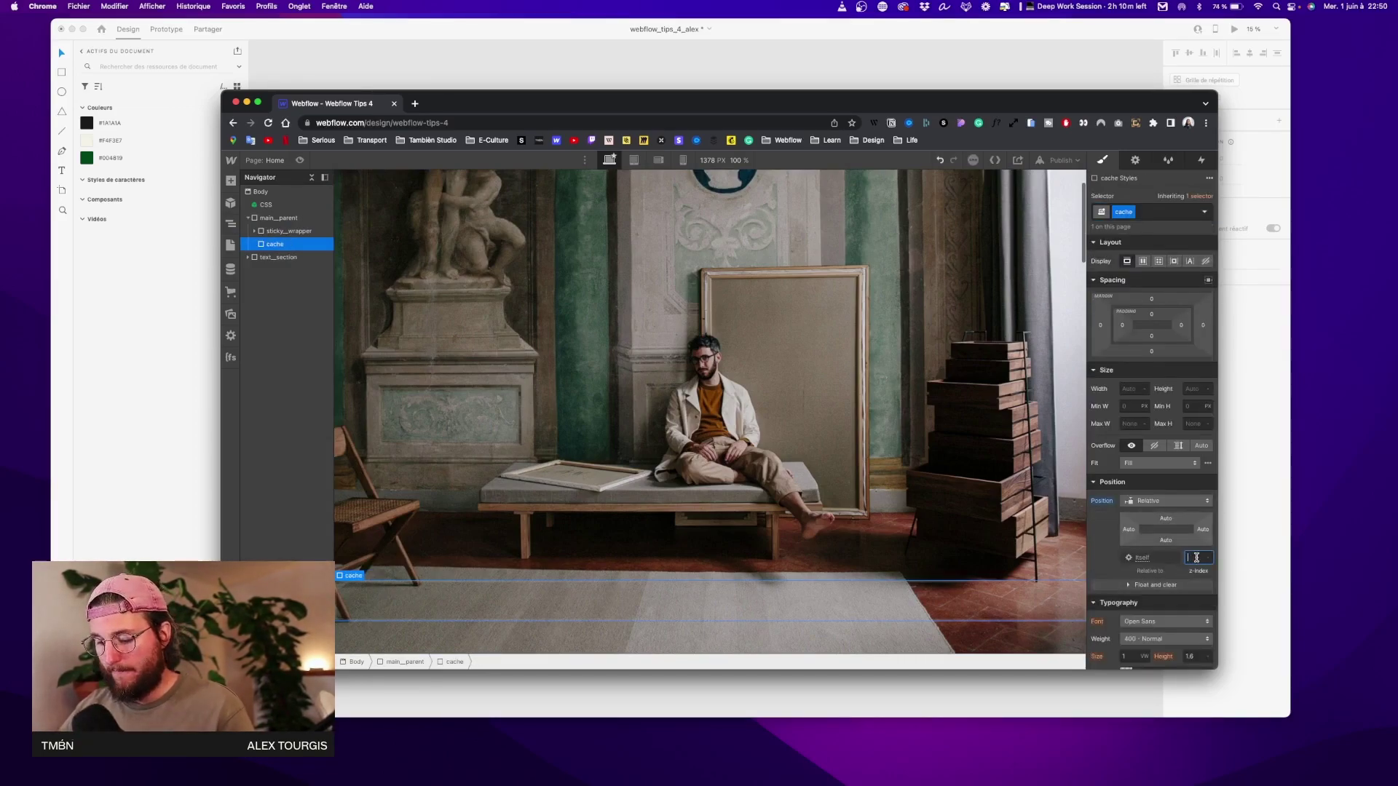
{"action": "type", "text": "0"}
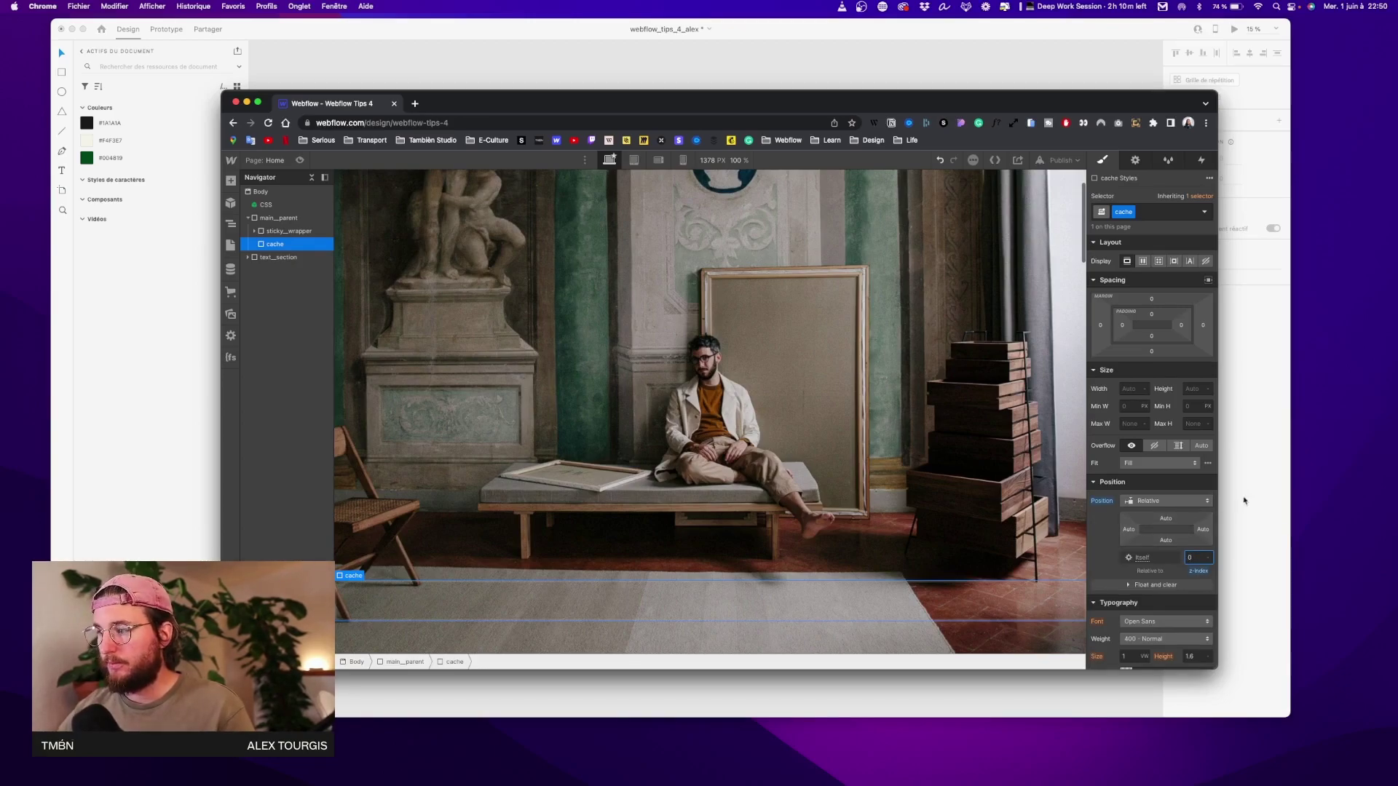
{"action": "left_click", "coordinate": [289, 231]}
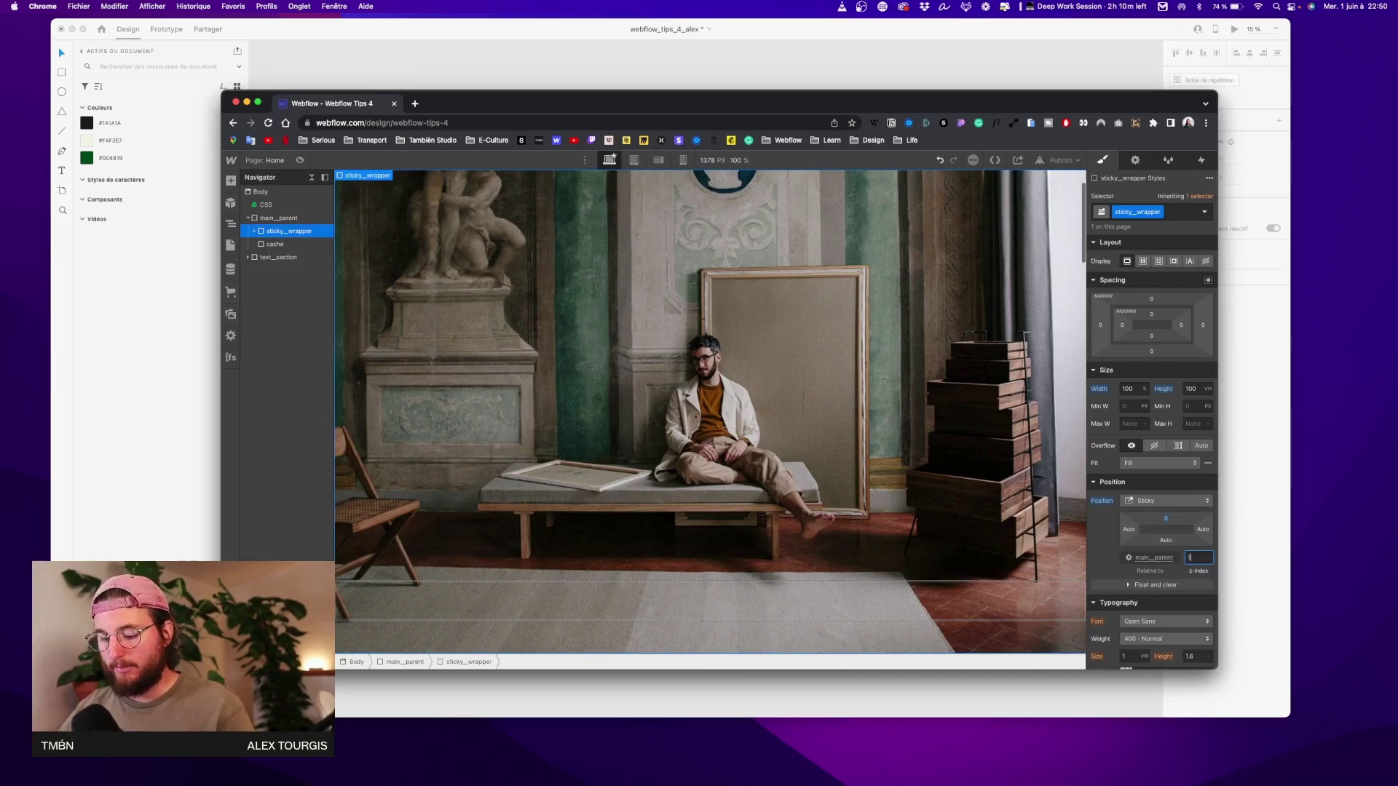
Set the cache block's width to 100% and height to 400vh, and check it by scrolling the page
{"action": "left_click", "coordinate": [275, 244]}
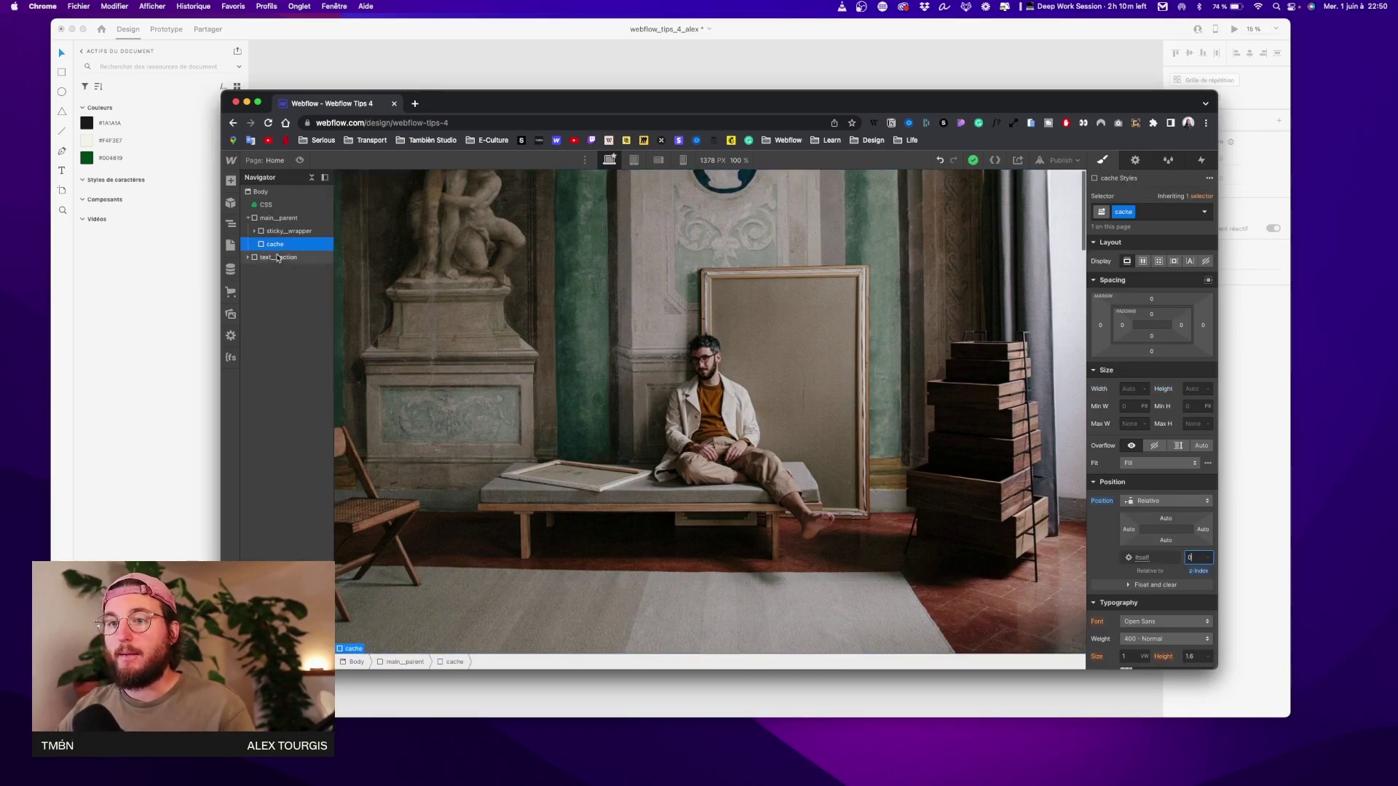
{"action": "left_click", "coordinate": [1134, 388]}
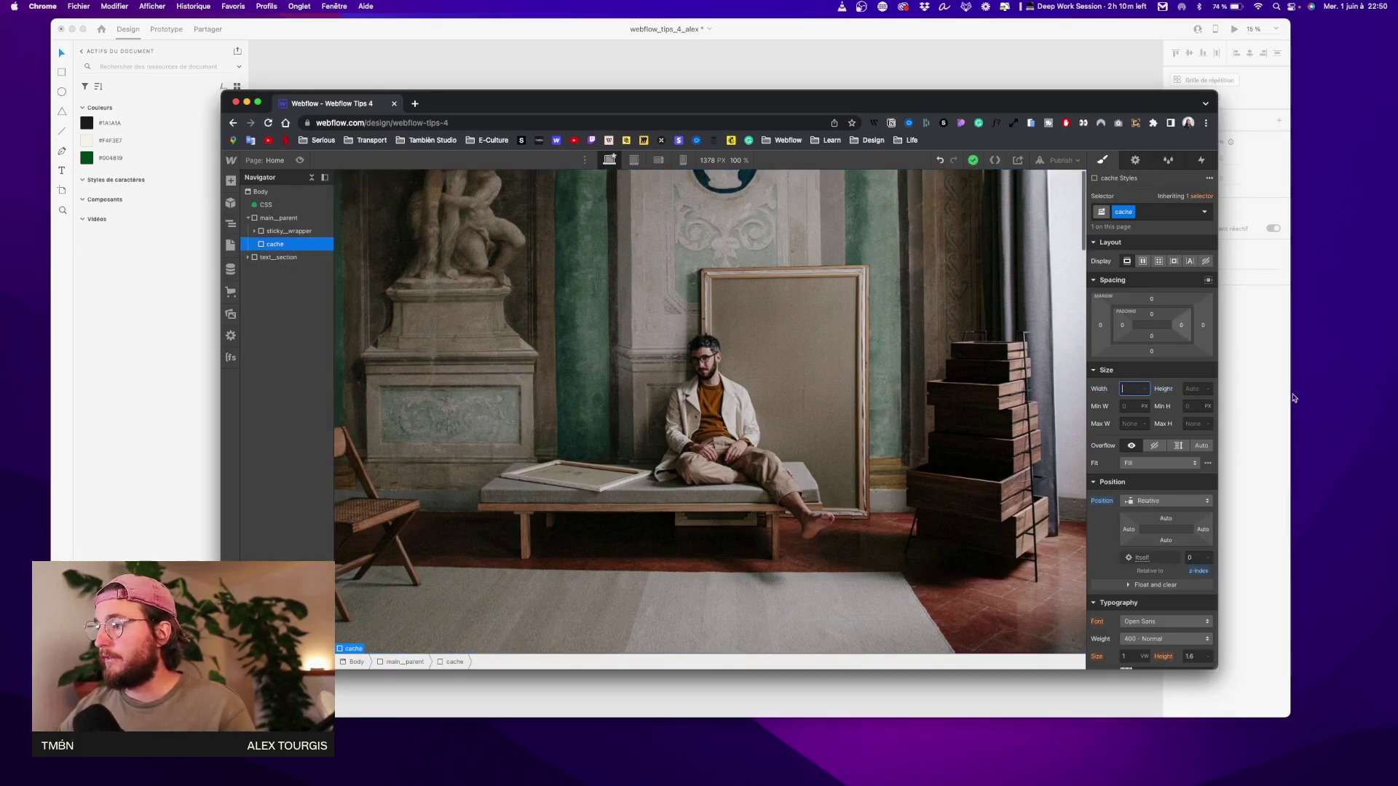
{"action": "type", "text": "100"}
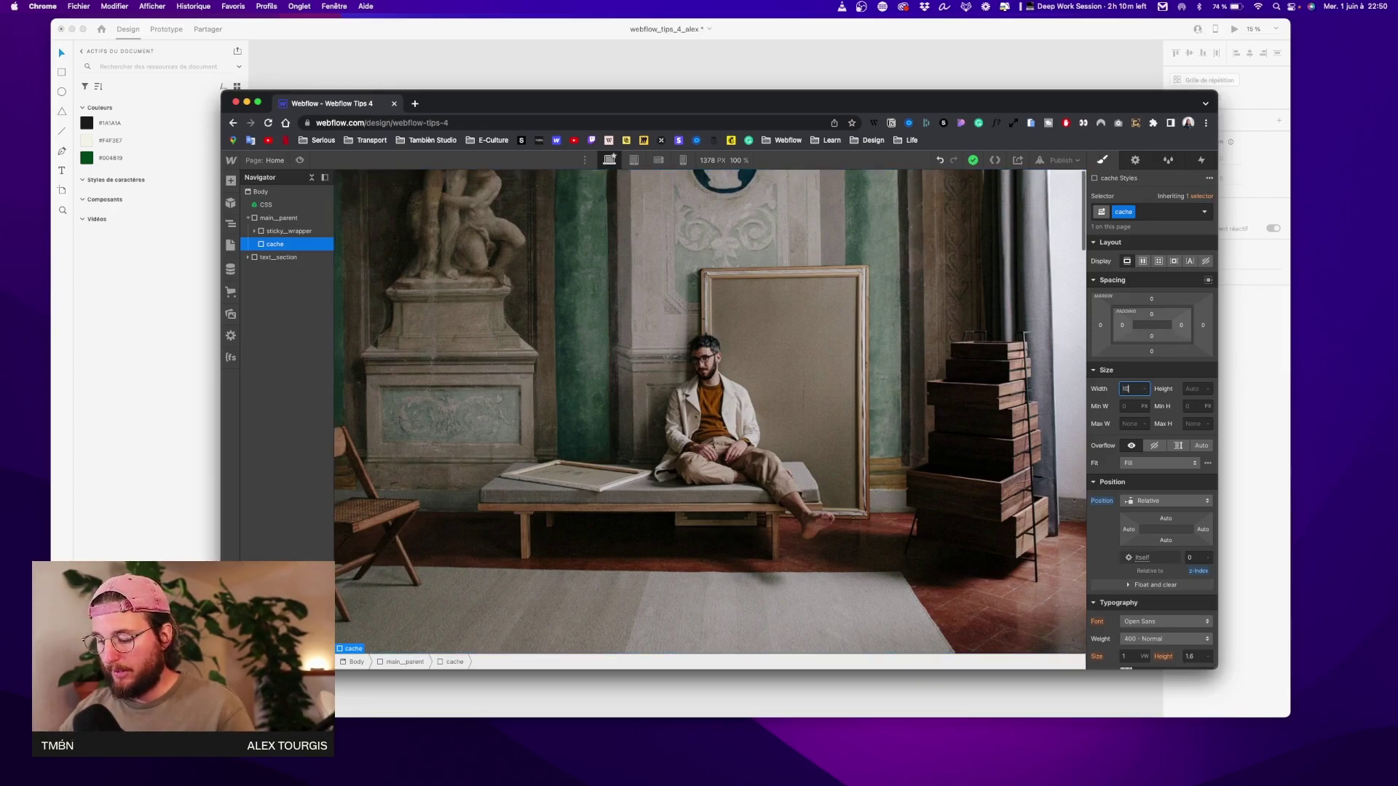
{"action": "left_click", "coordinate": [1192, 389]}
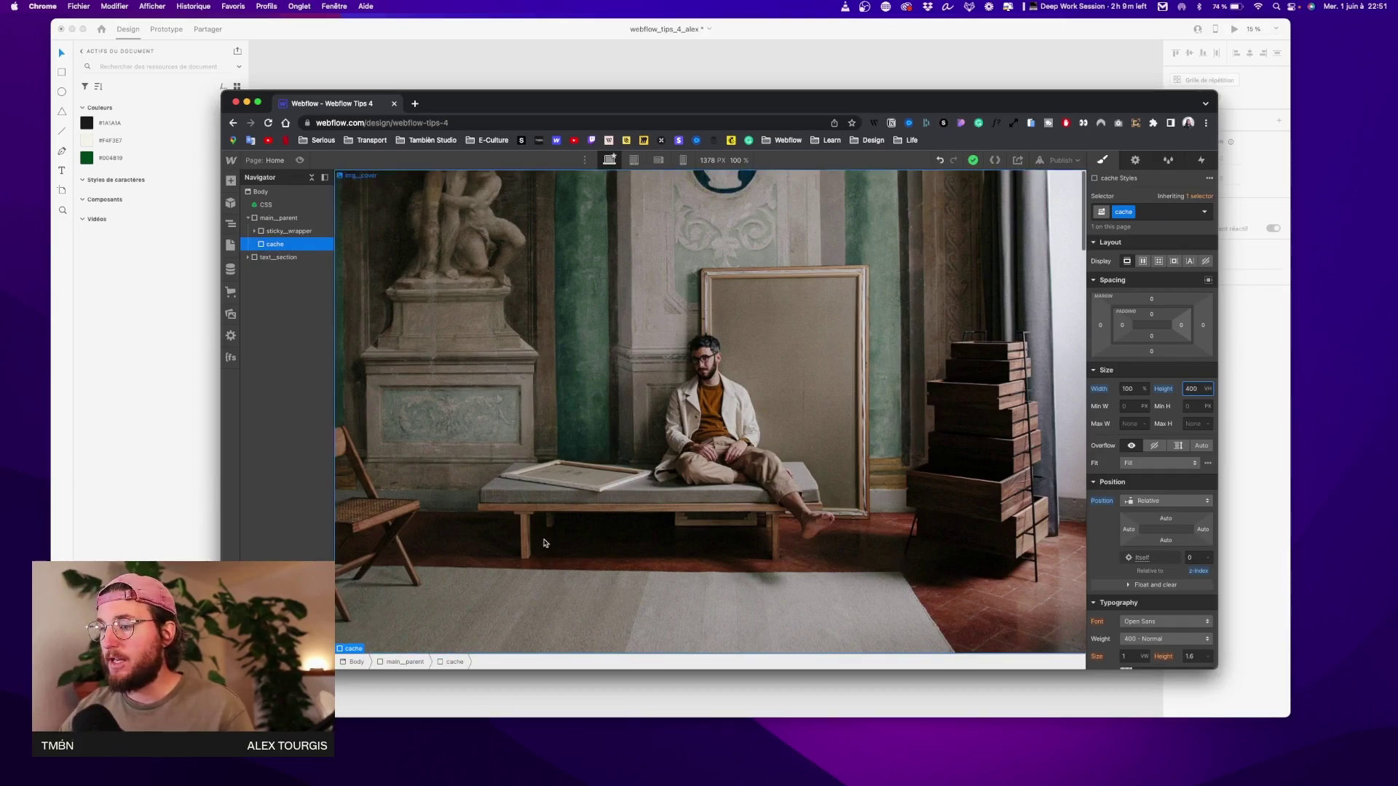
{"action": "scroll", "coordinate": [492, 597], "scroll_direction": "down", "scroll_amount": 5}
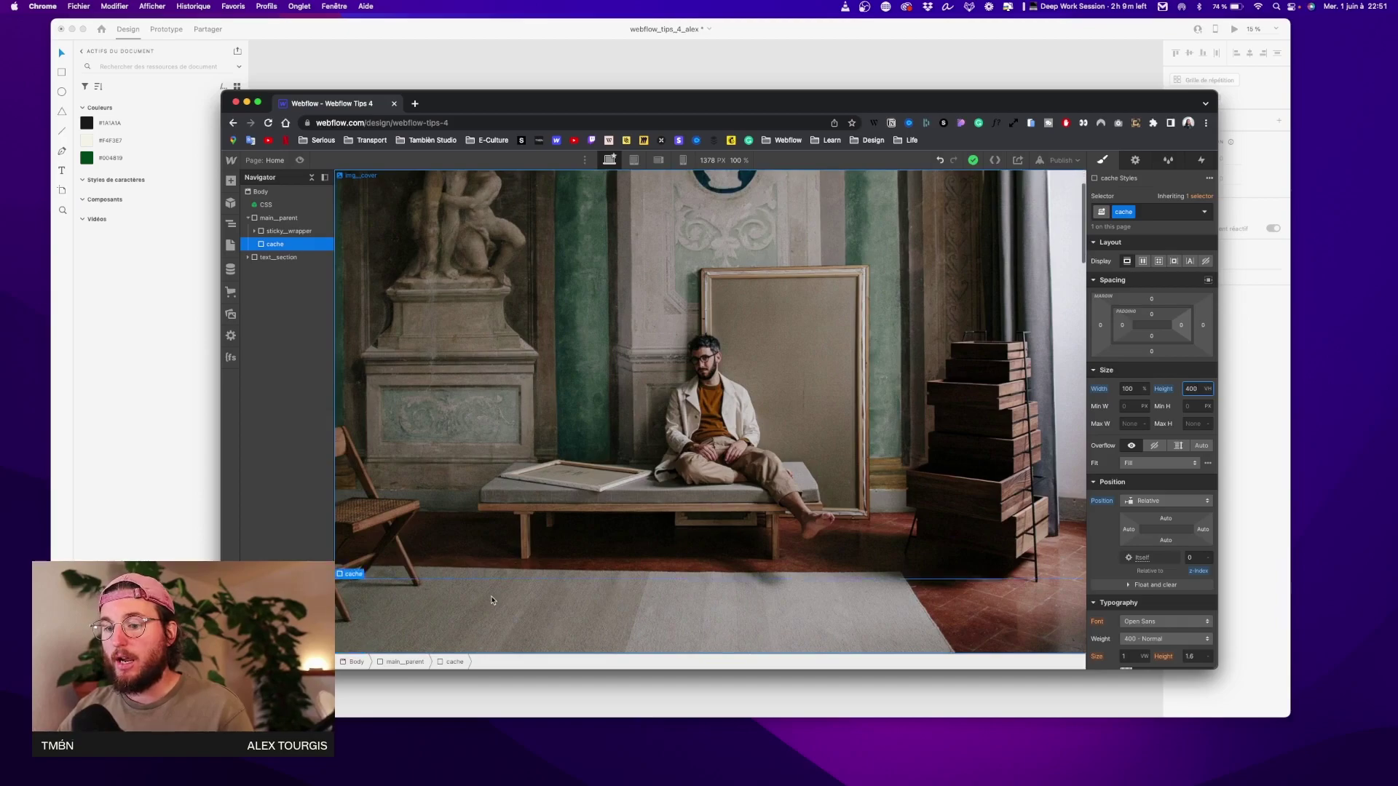
{"action": "scroll", "coordinate": [492, 599], "scroll_direction": "down", "scroll_amount": 10}
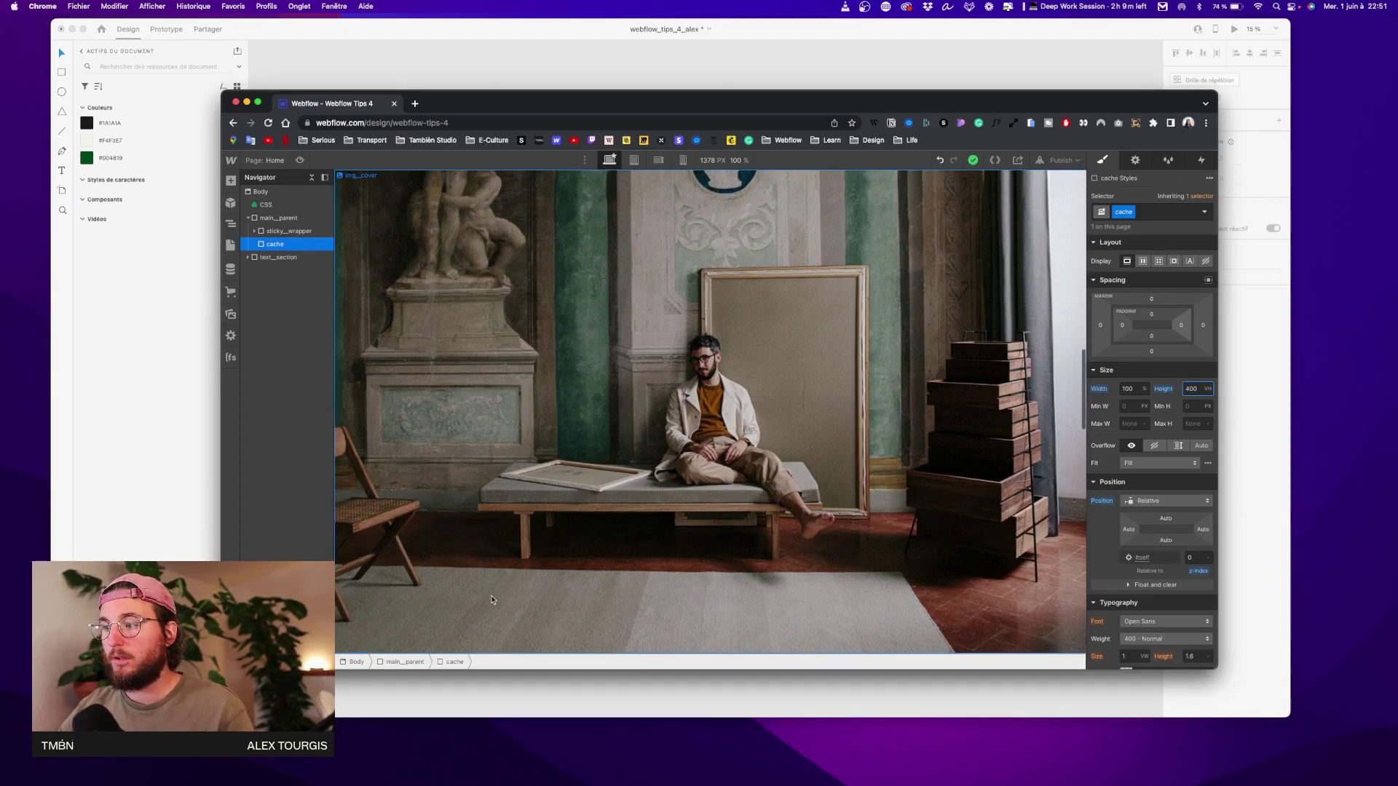
Examine where the cache block begins beneath the sticky image on the page, and switch back to the XD mockup
{"action": "scroll", "coordinate": [492, 598], "scroll_direction": "up", "scroll_amount": 10}
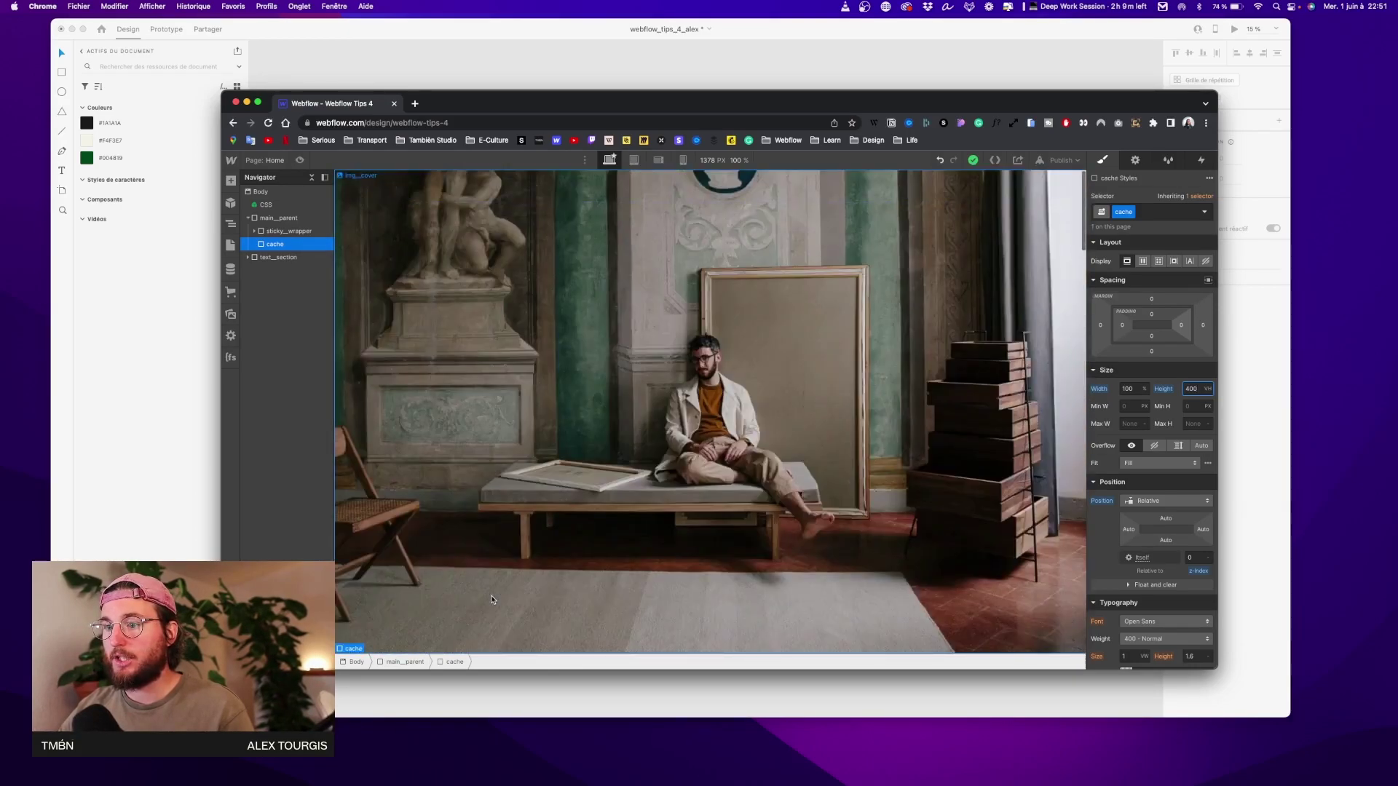
{"action": "scroll", "coordinate": [492, 599], "scroll_direction": "down", "scroll_amount": 5}
{"action": "scroll", "coordinate": [510, 589], "scroll_direction": "up", "scroll_amount": 8}
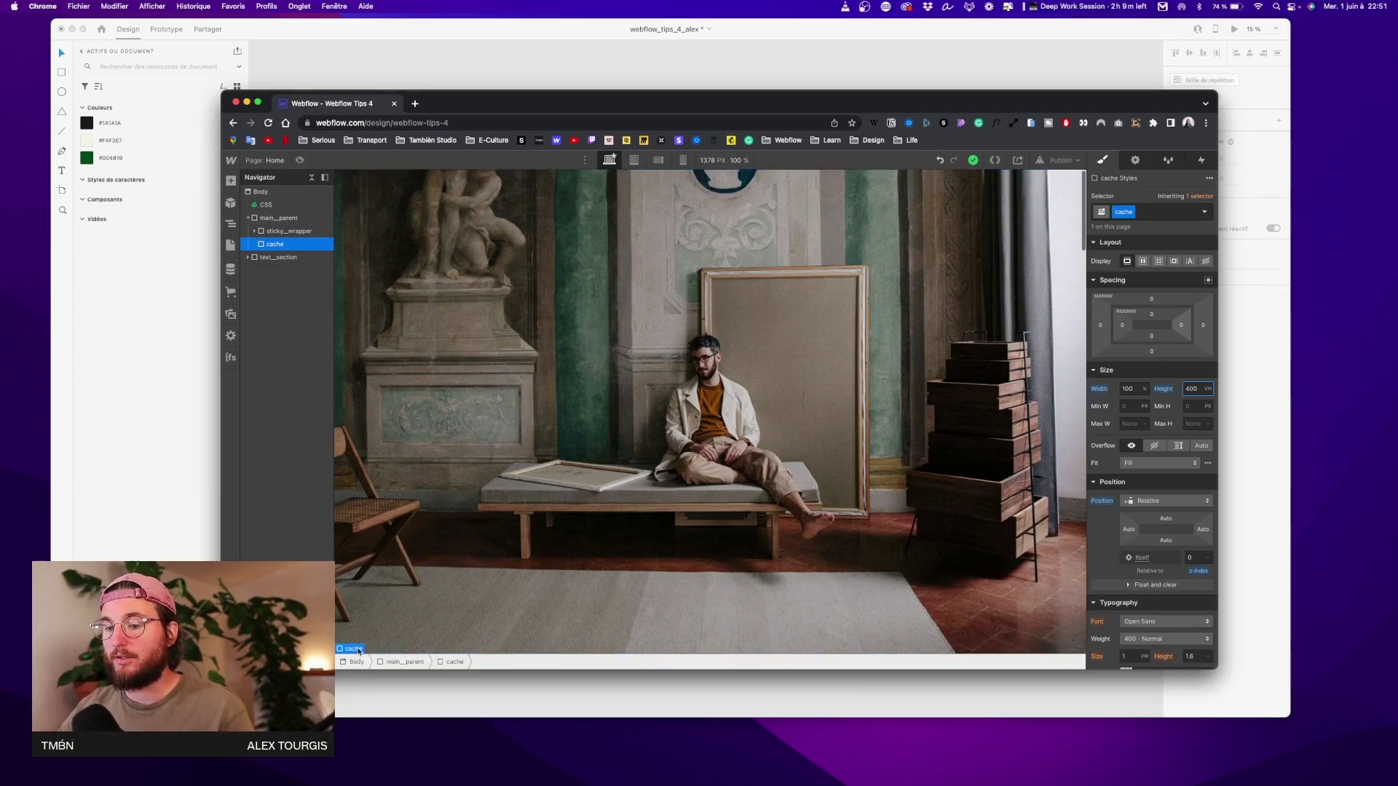
{"action": "scroll", "coordinate": [364, 652], "scroll_direction": "down", "scroll_amount": 2}
{"action": "left_click", "coordinate": [1124, 711]}
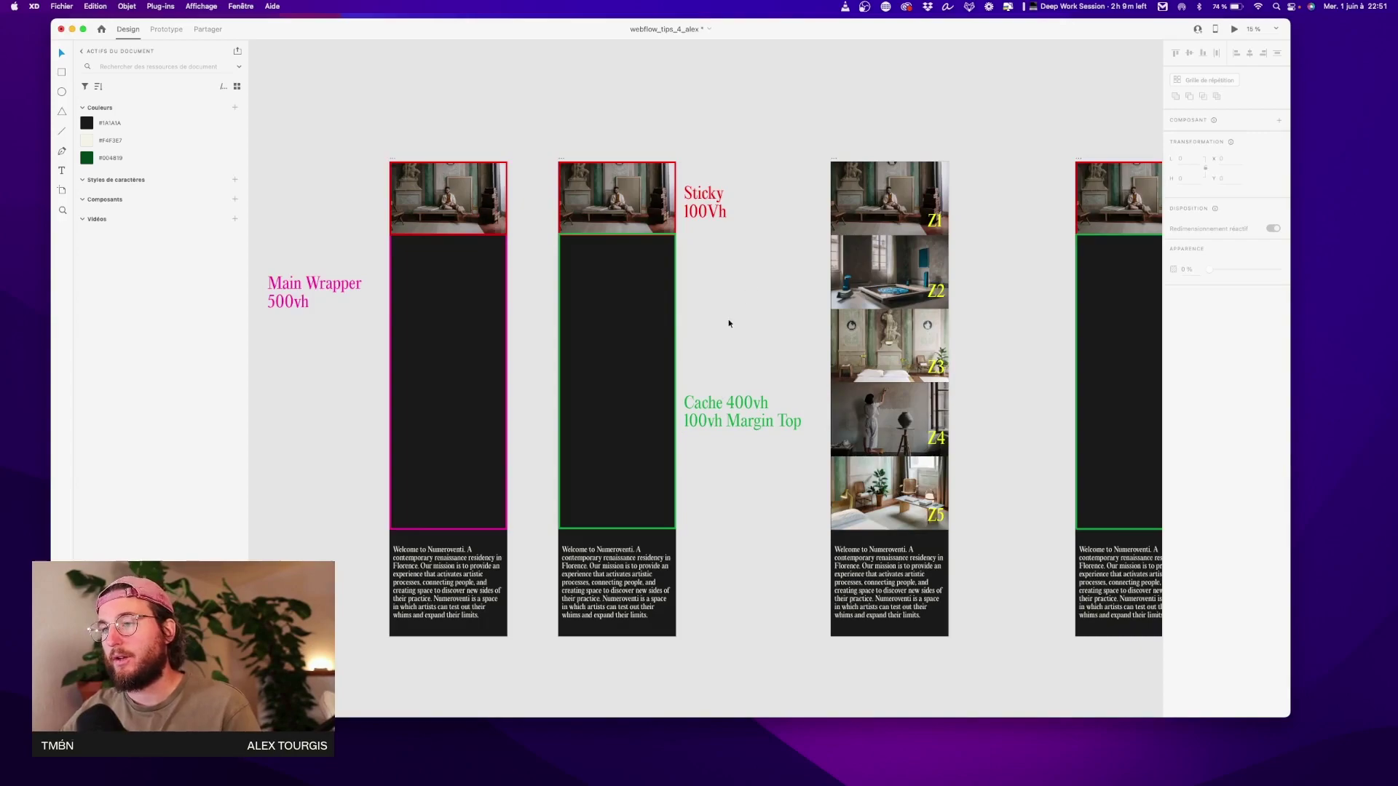
{"action": "left_click_drag", "start_coordinate": [733, 219], "coordinate": [791, 219]}
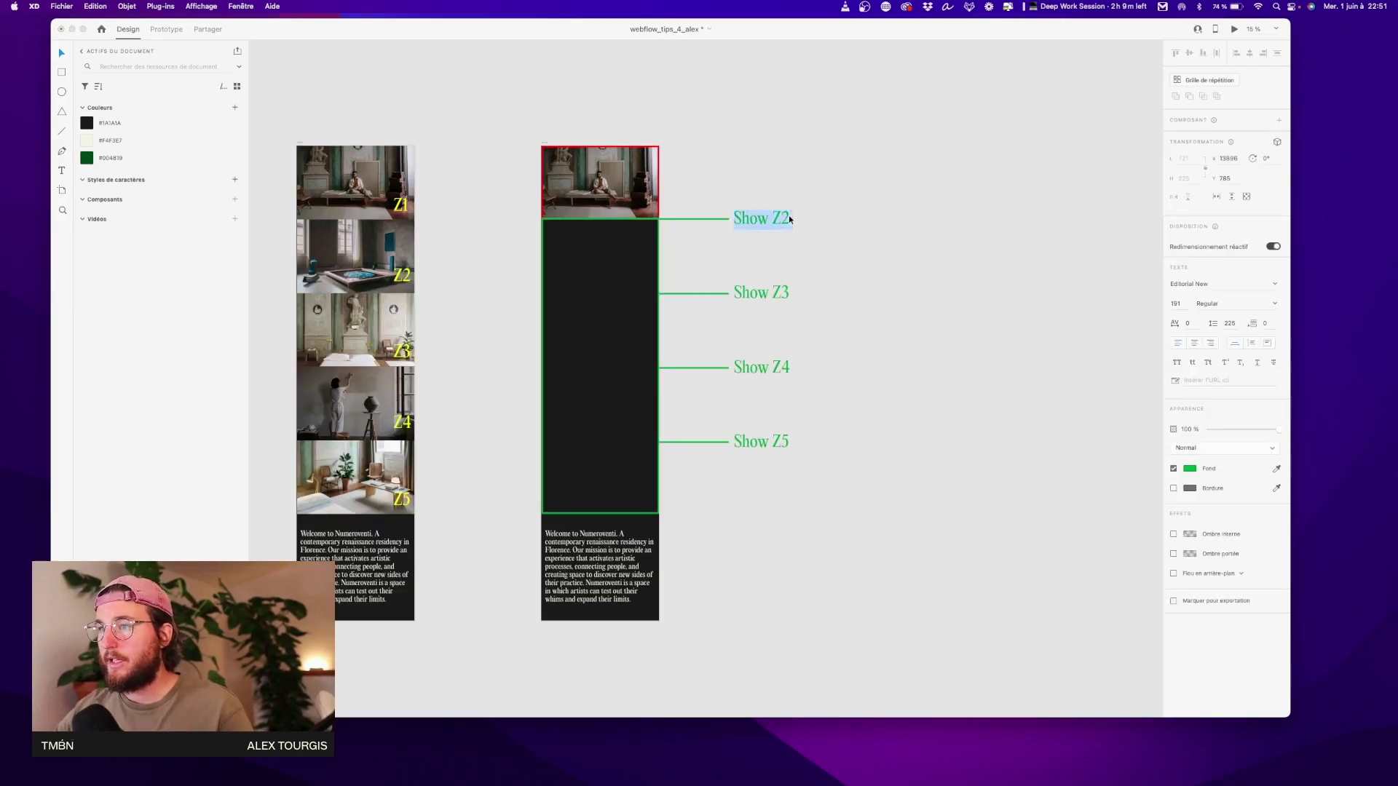
{"action": "key", "text": "BackSpace"}
{"action": "type", "text": "0%"}
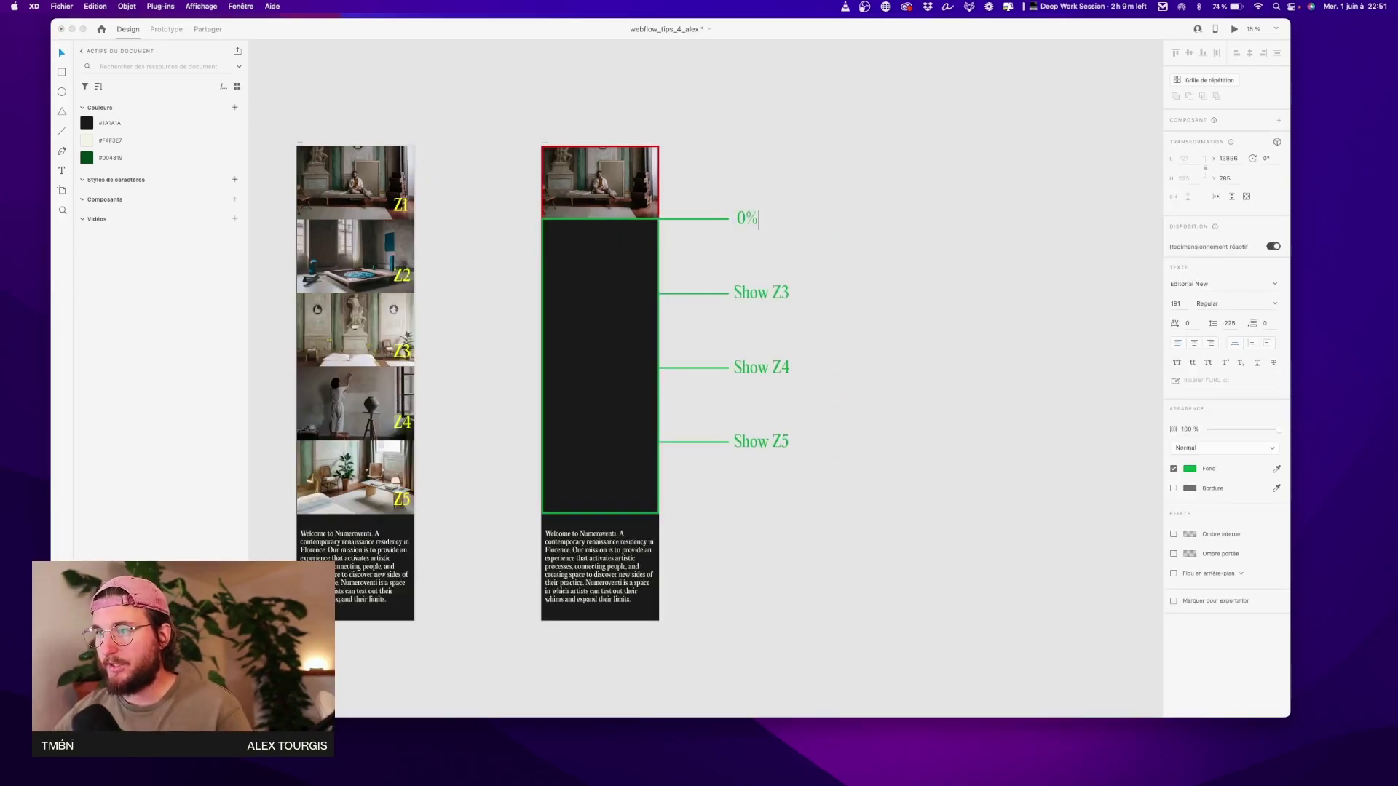
{"action": "key", "text": "ctrl+z"}
{"action": "key", "text": "Escape"}
Duplicate the four green Show Z2 to Show Z5 labels beside the originals, and change the first copy's text to 0%
{"action": "left_click_drag", "start_coordinate": [845, 192], "coordinate": [772, 487]}
{"action": "left_click_drag", "start_coordinate": [765, 369], "coordinate": [851, 367]}
{"action": "left_click", "coordinate": [961, 306]}
{"action": "left_click", "coordinate": [857, 220]}
{"action": "double_click", "coordinate": [857, 220]}
{"action": "type", "text": "0%"}
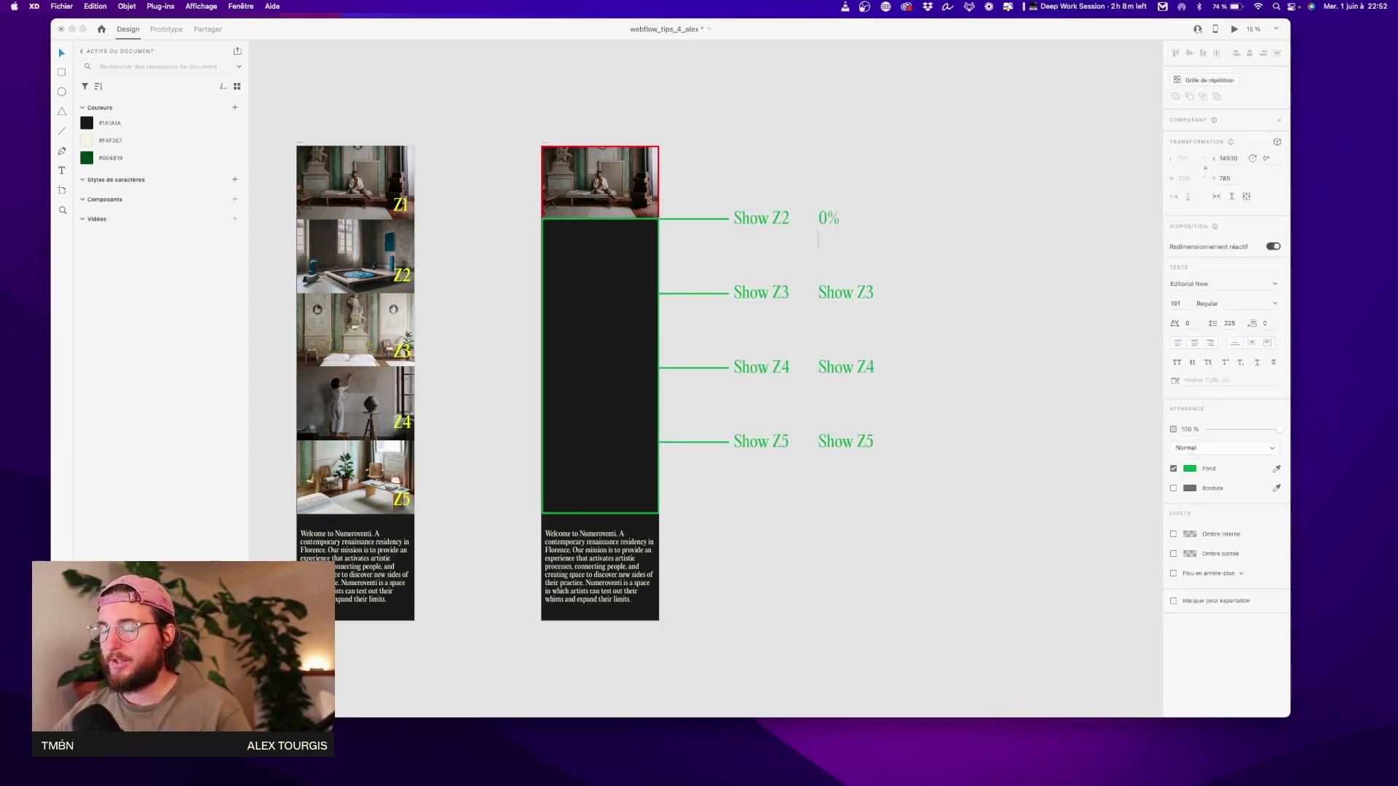
Change the copied Show Z3, Show Z4 and Show Z5 labels to 25%, 50% and 75%
{"action": "double_click", "coordinate": [842, 292]}
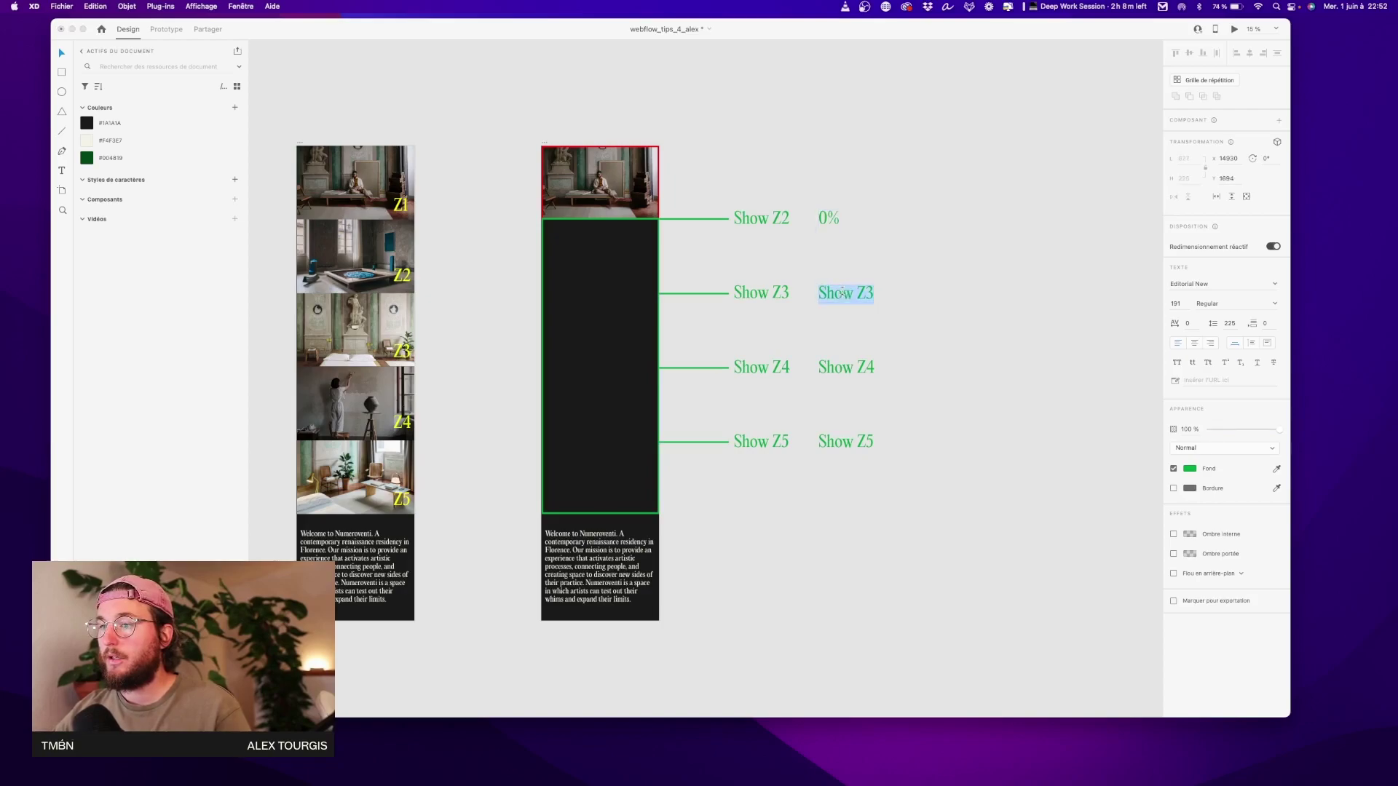
{"action": "type", "text": "25"}
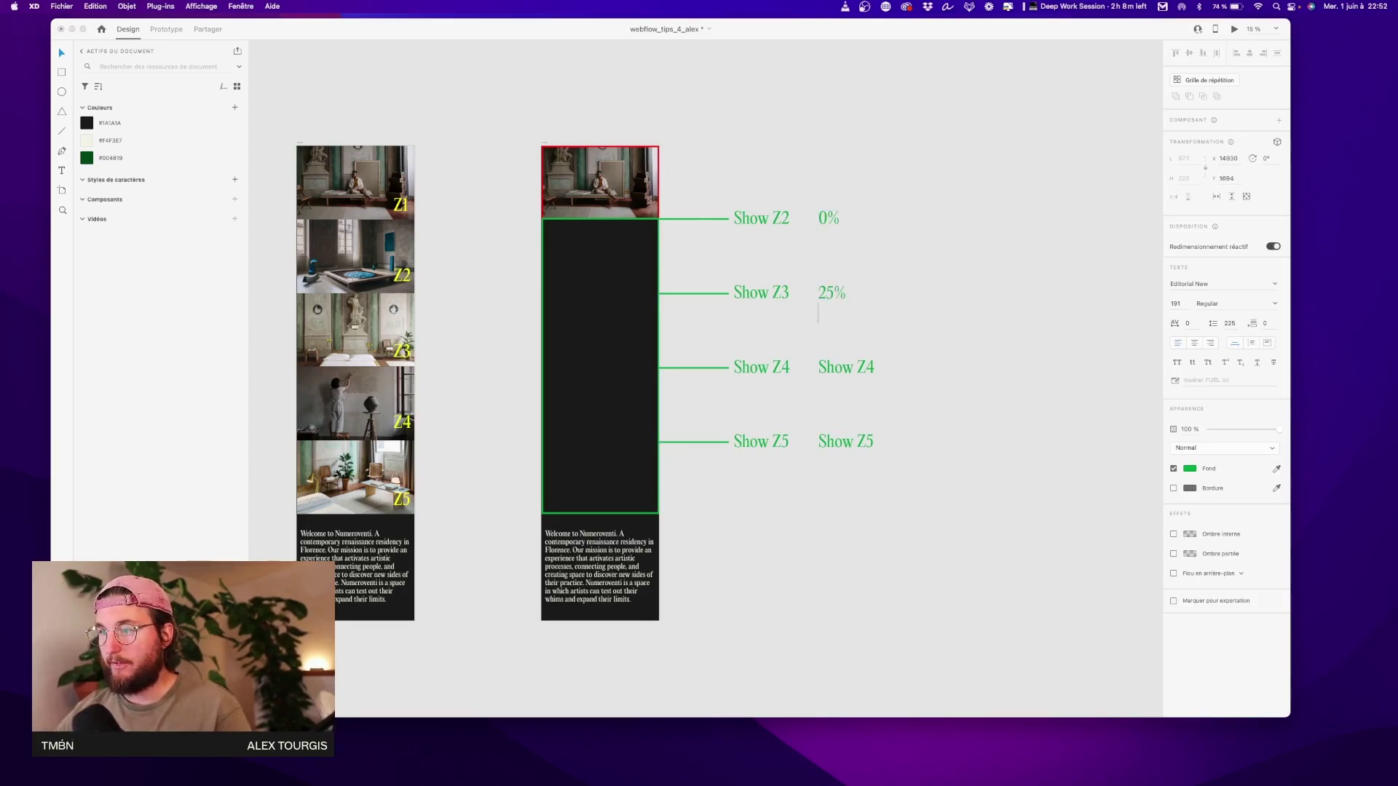
{"action": "double_click", "coordinate": [841, 368]}
{"action": "type", "text": "50"}
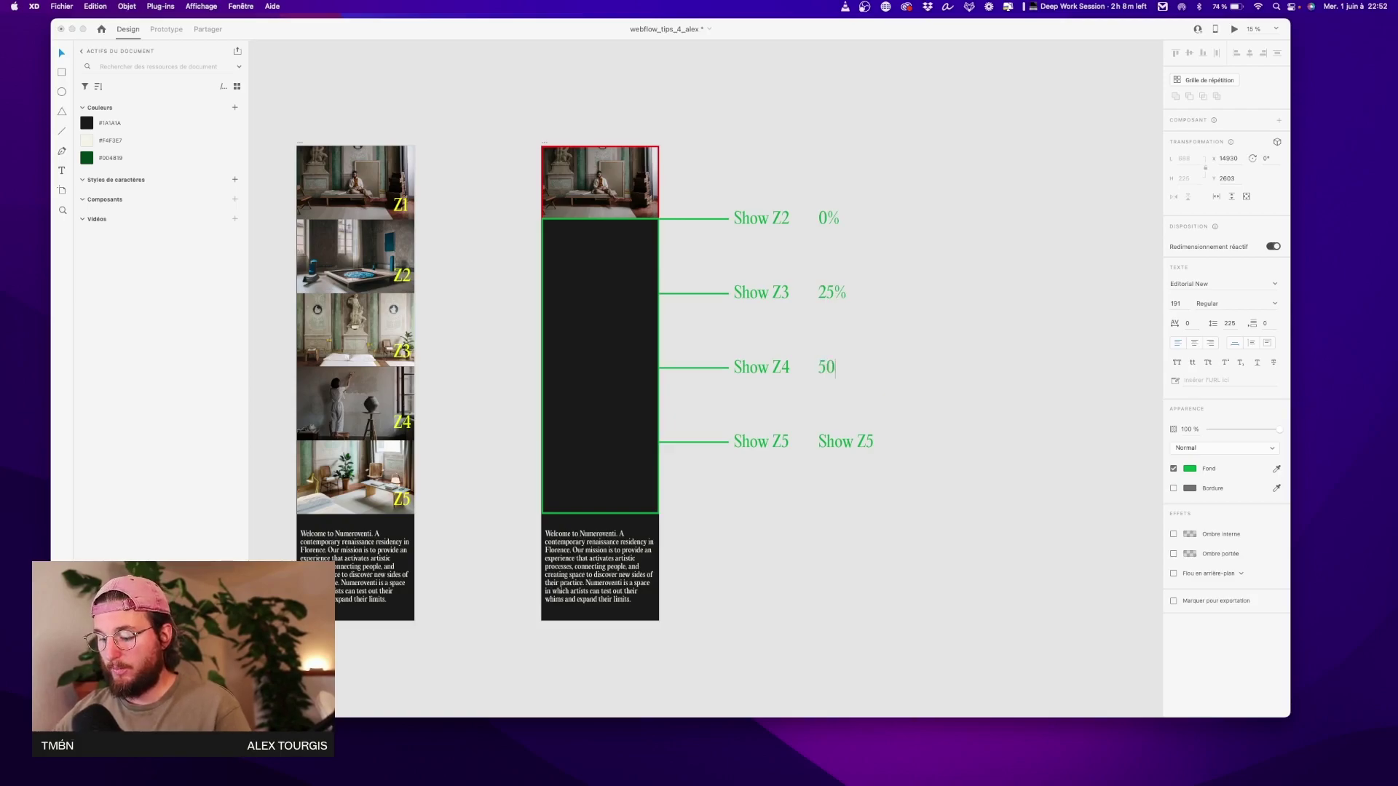
{"action": "double_click", "coordinate": [841, 442]}
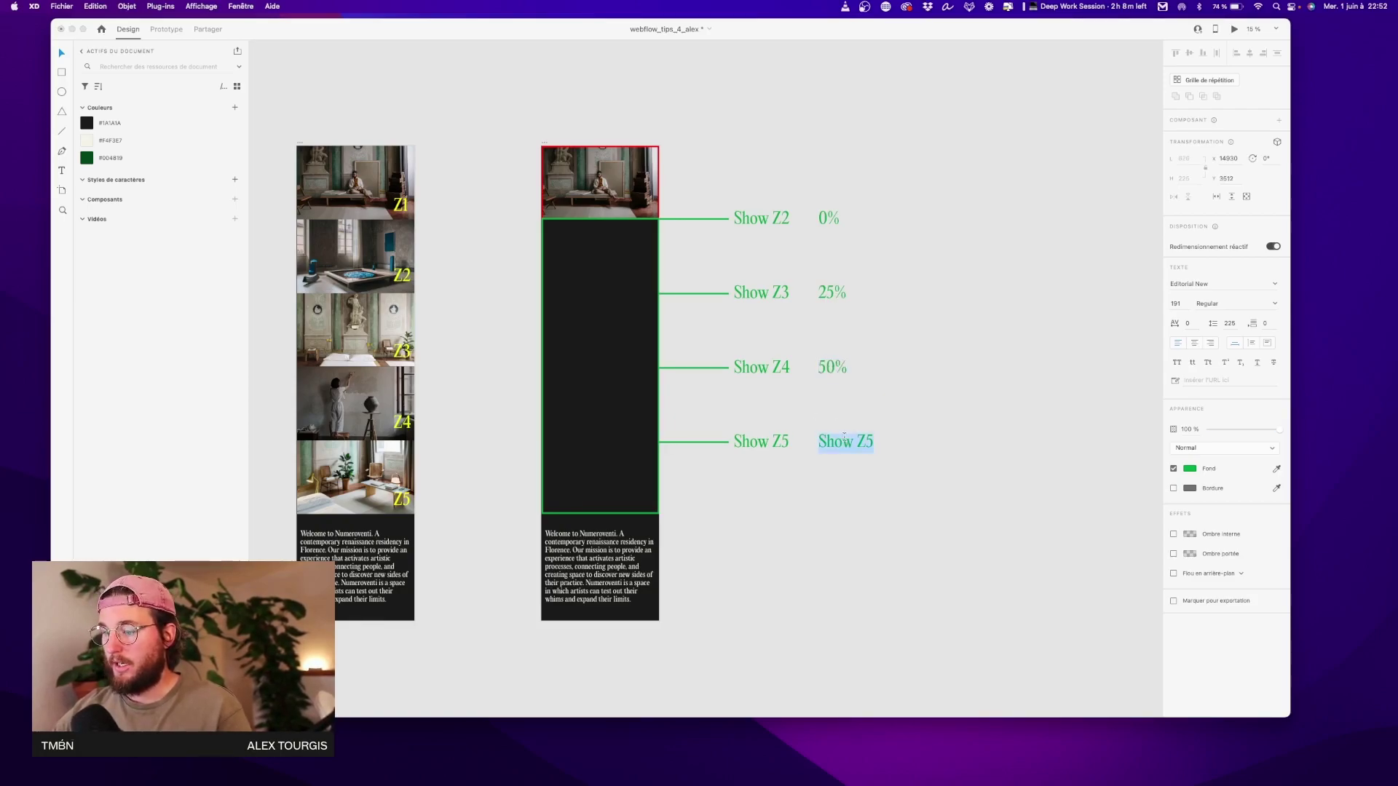
{"action": "type", "text": "75"}
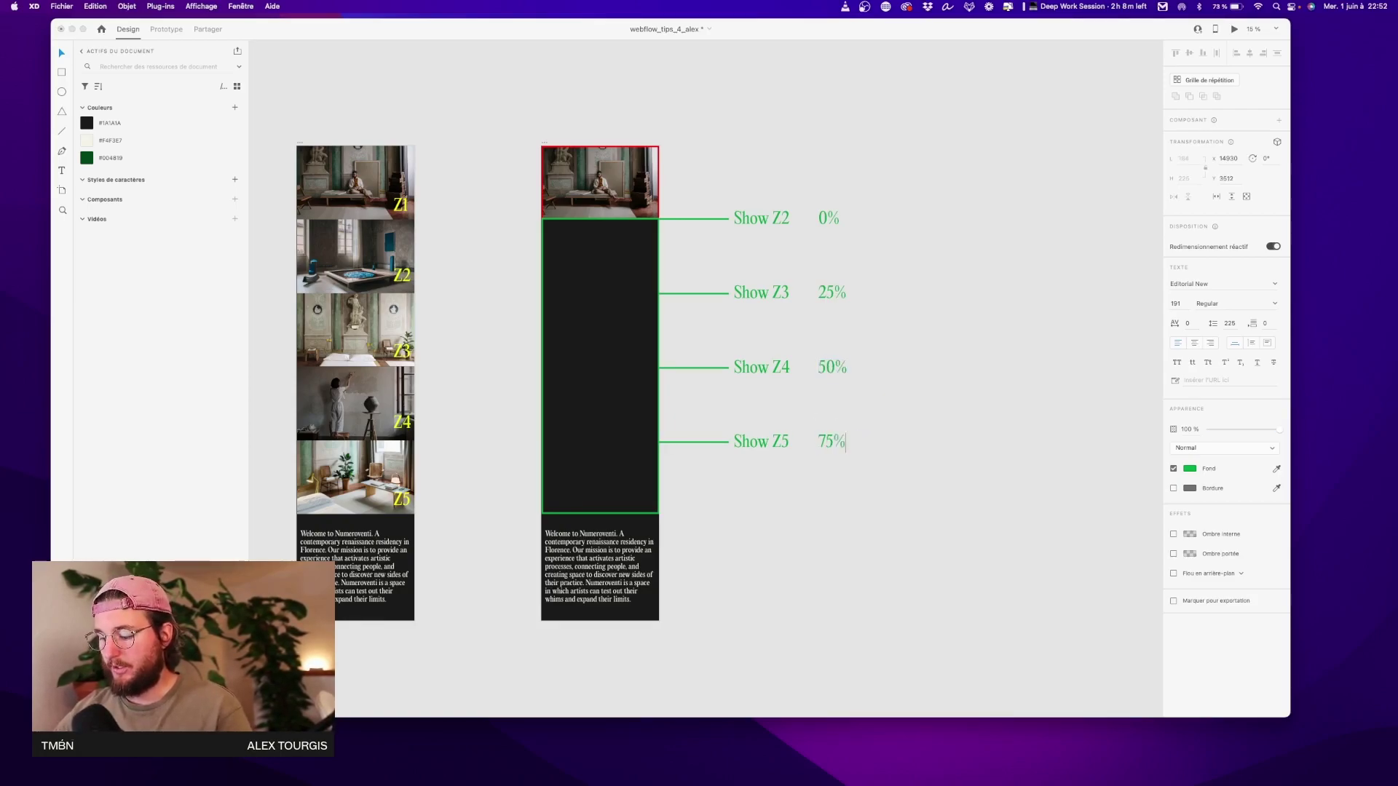
{"action": "key", "text": "Escape"}
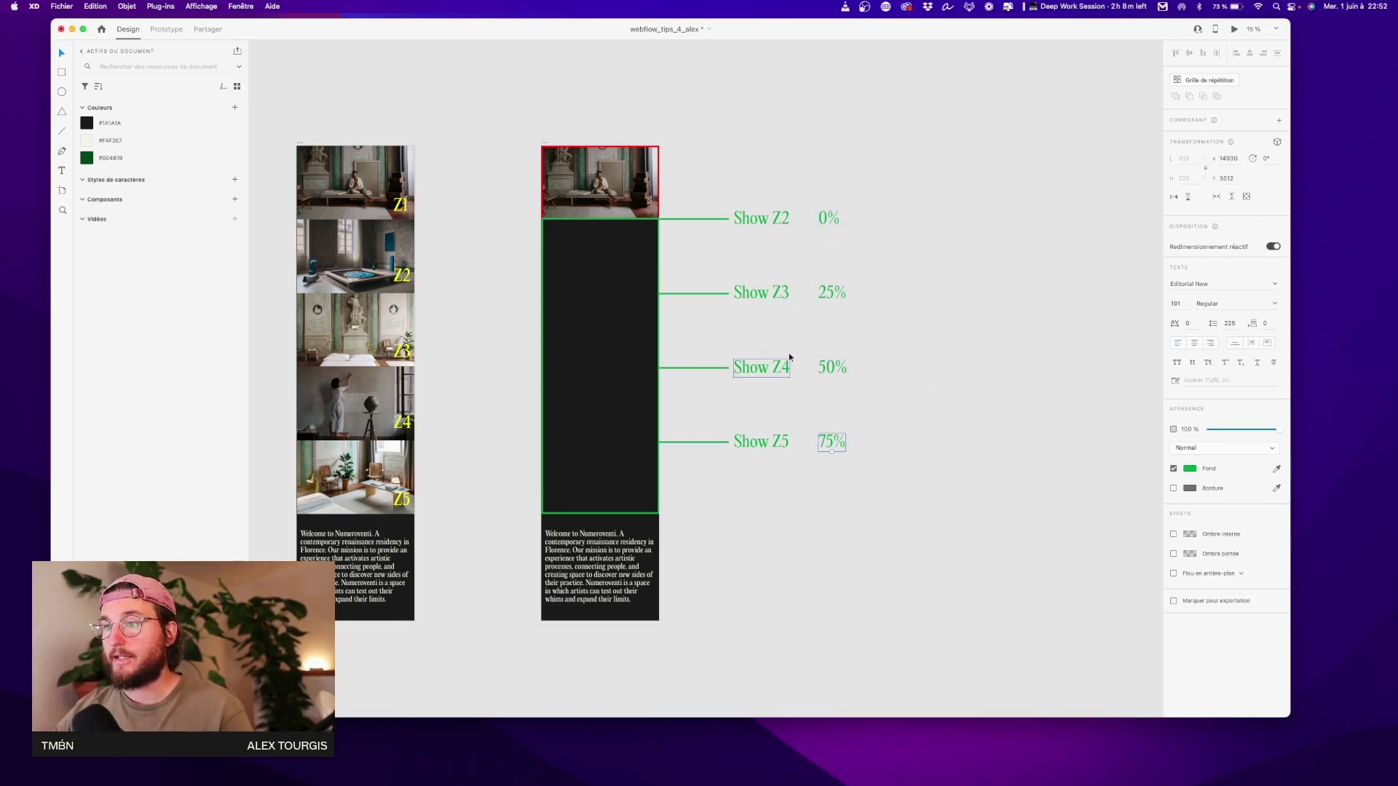
Review how each percentage along the green Cache frame pairs with its Show Z2 to Show Z5 label
{"action": "left_click", "coordinate": [659, 225]}
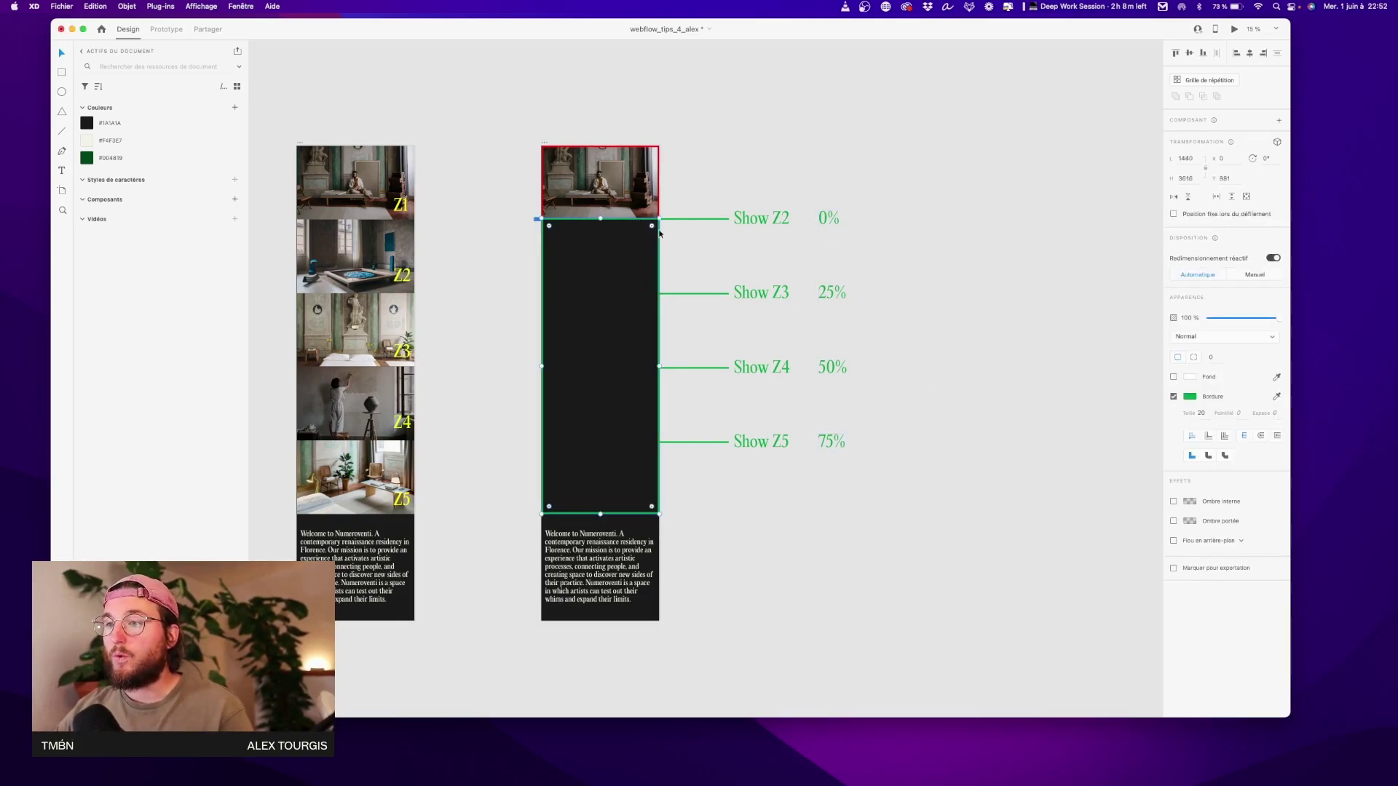
{"action": "left_click", "coordinate": [829, 218]}
{"action": "left_click", "coordinate": [762, 218]}
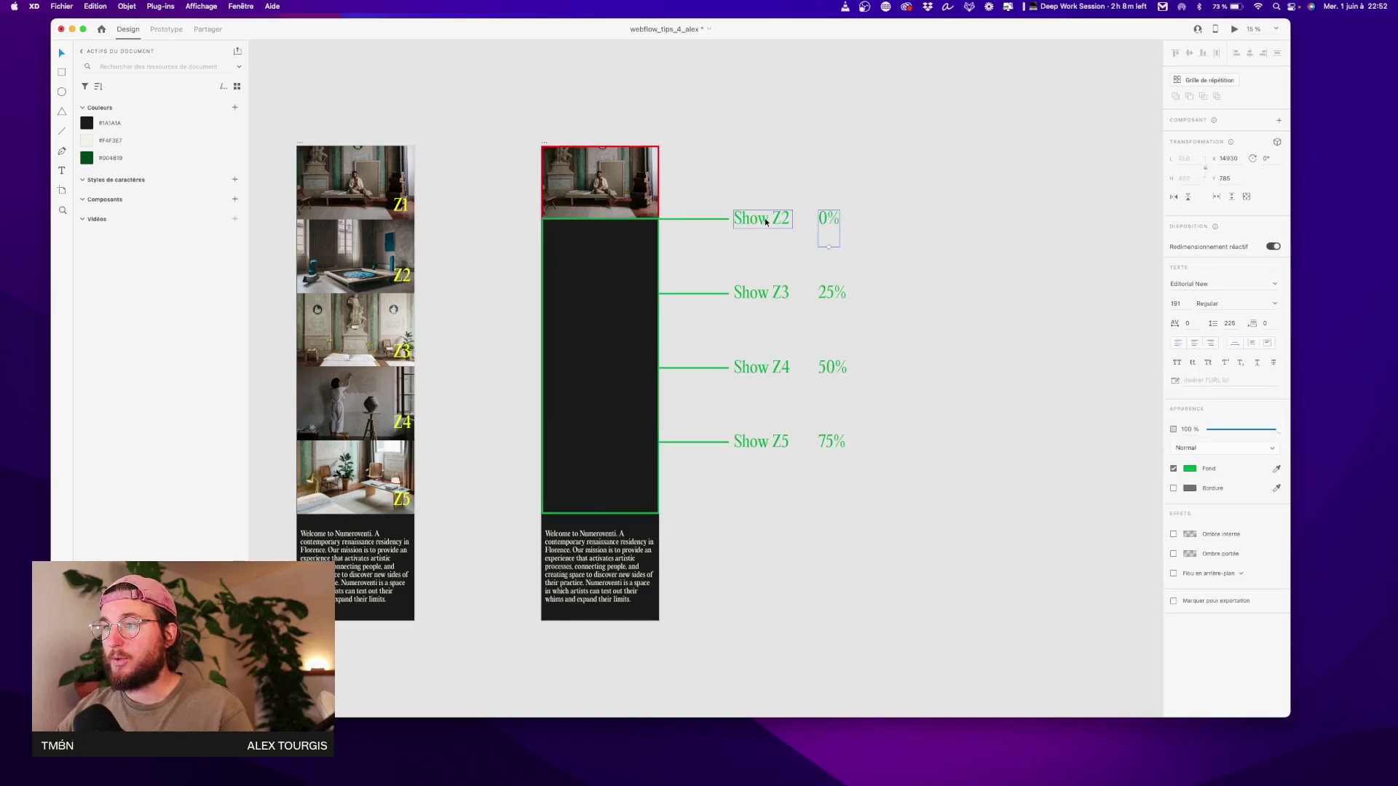
{"action": "left_click", "coordinate": [823, 295]}
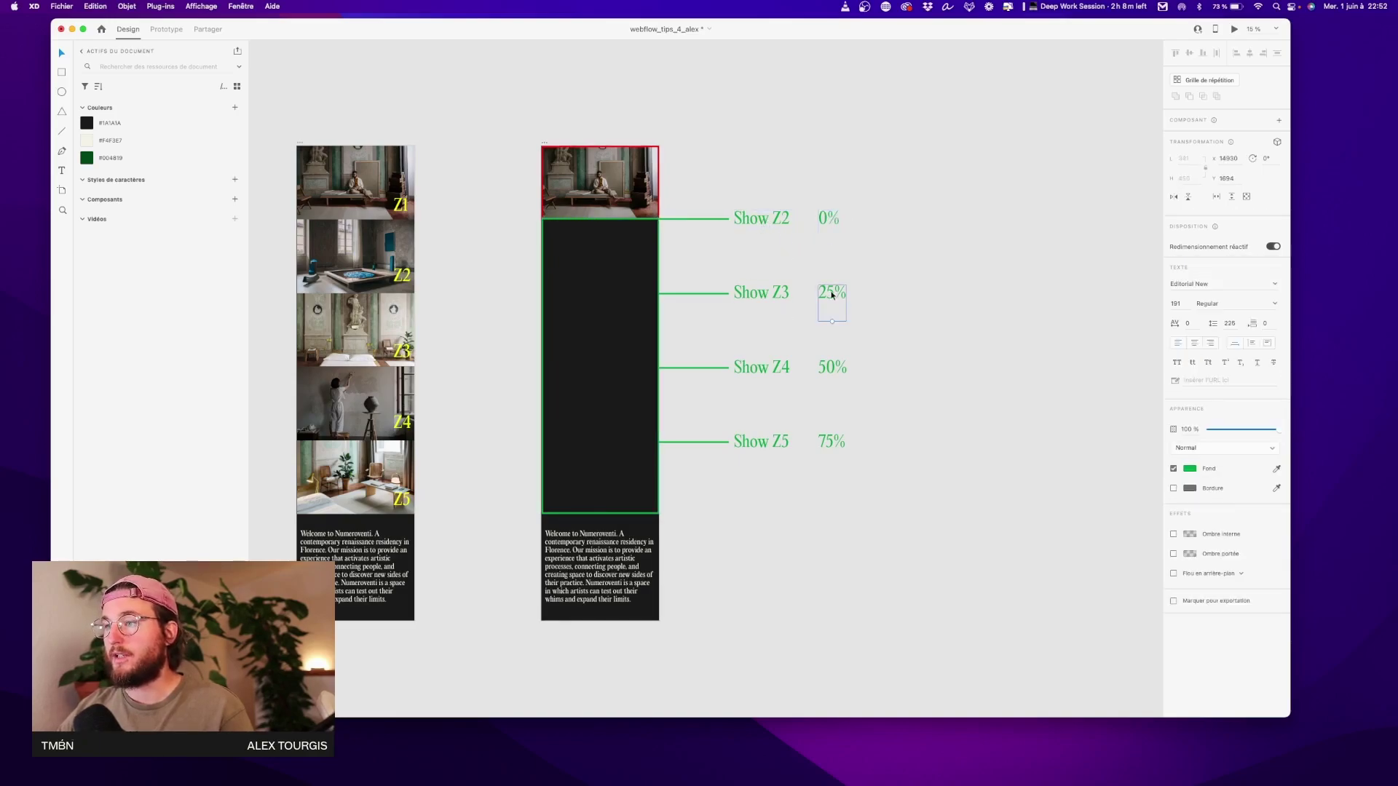
{"action": "left_click", "coordinate": [759, 293]}
{"action": "left_click", "coordinate": [838, 368]}
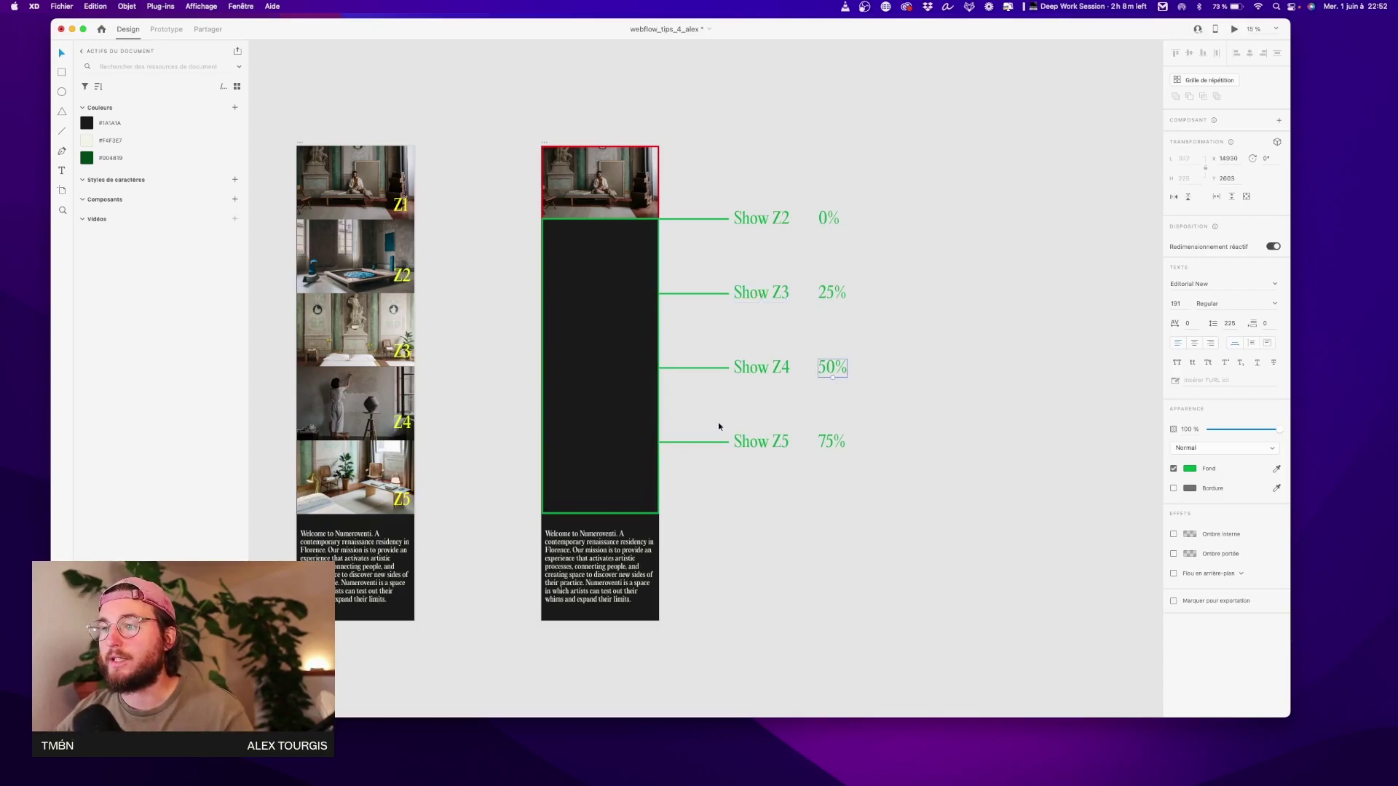
{"action": "left_click", "coordinate": [776, 367]}
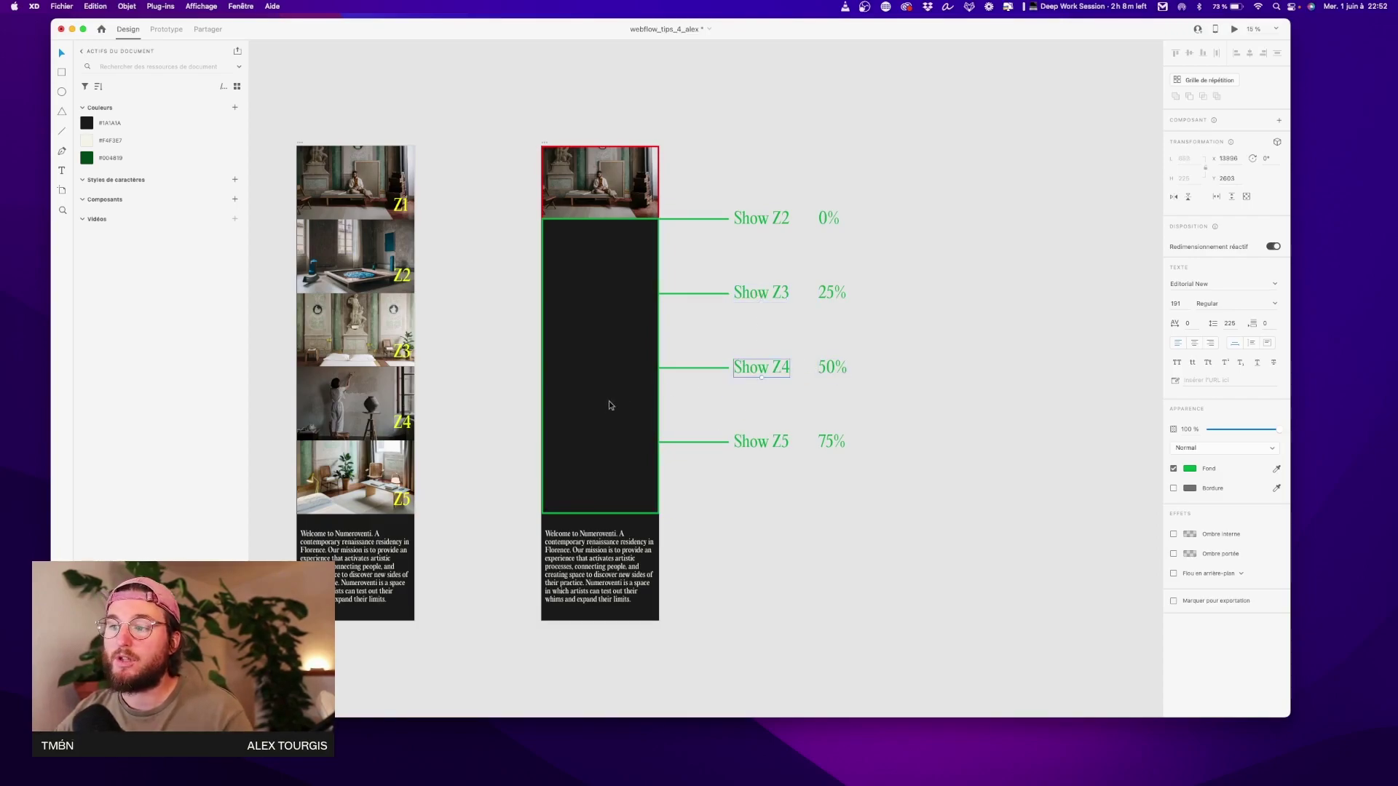
{"action": "left_click", "coordinate": [832, 442]}
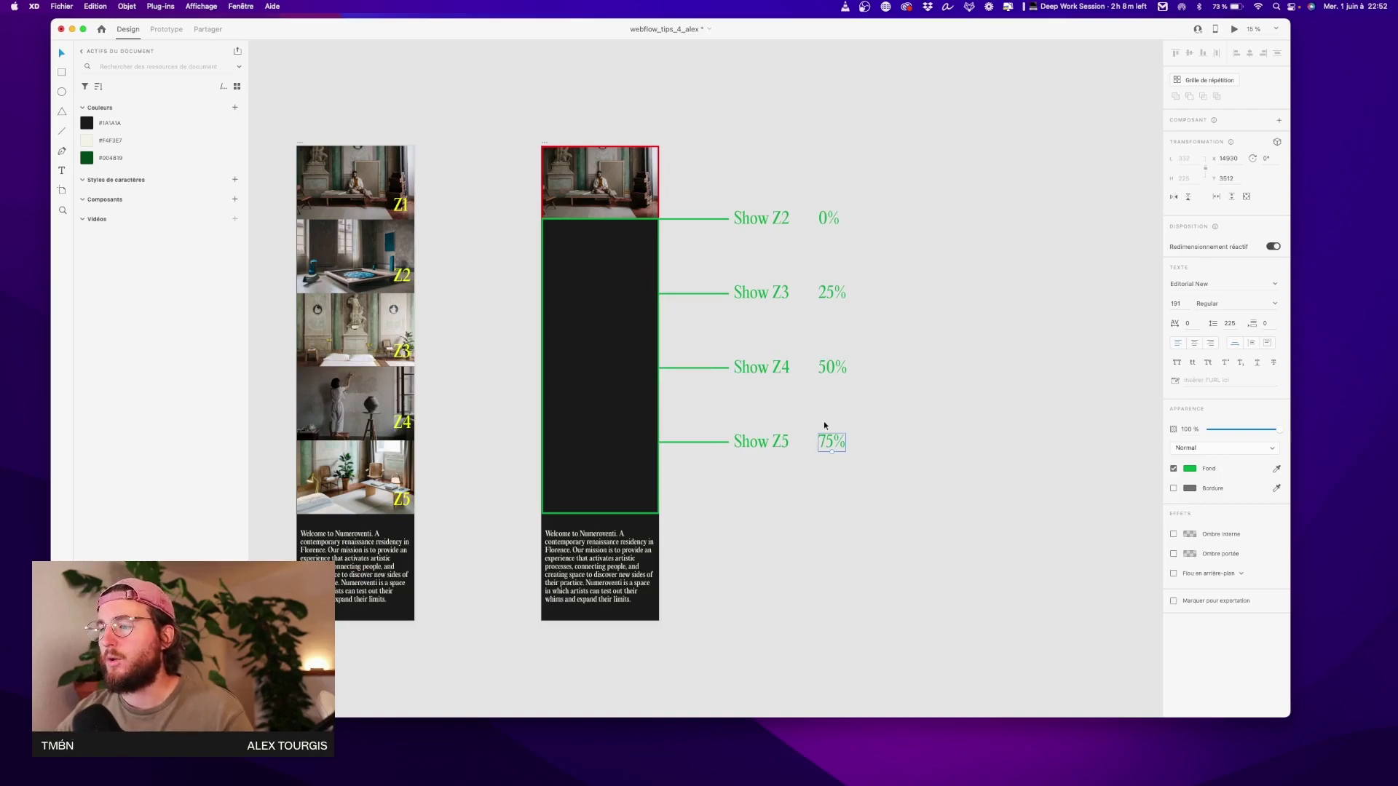
{"action": "left_click", "coordinate": [773, 442]}
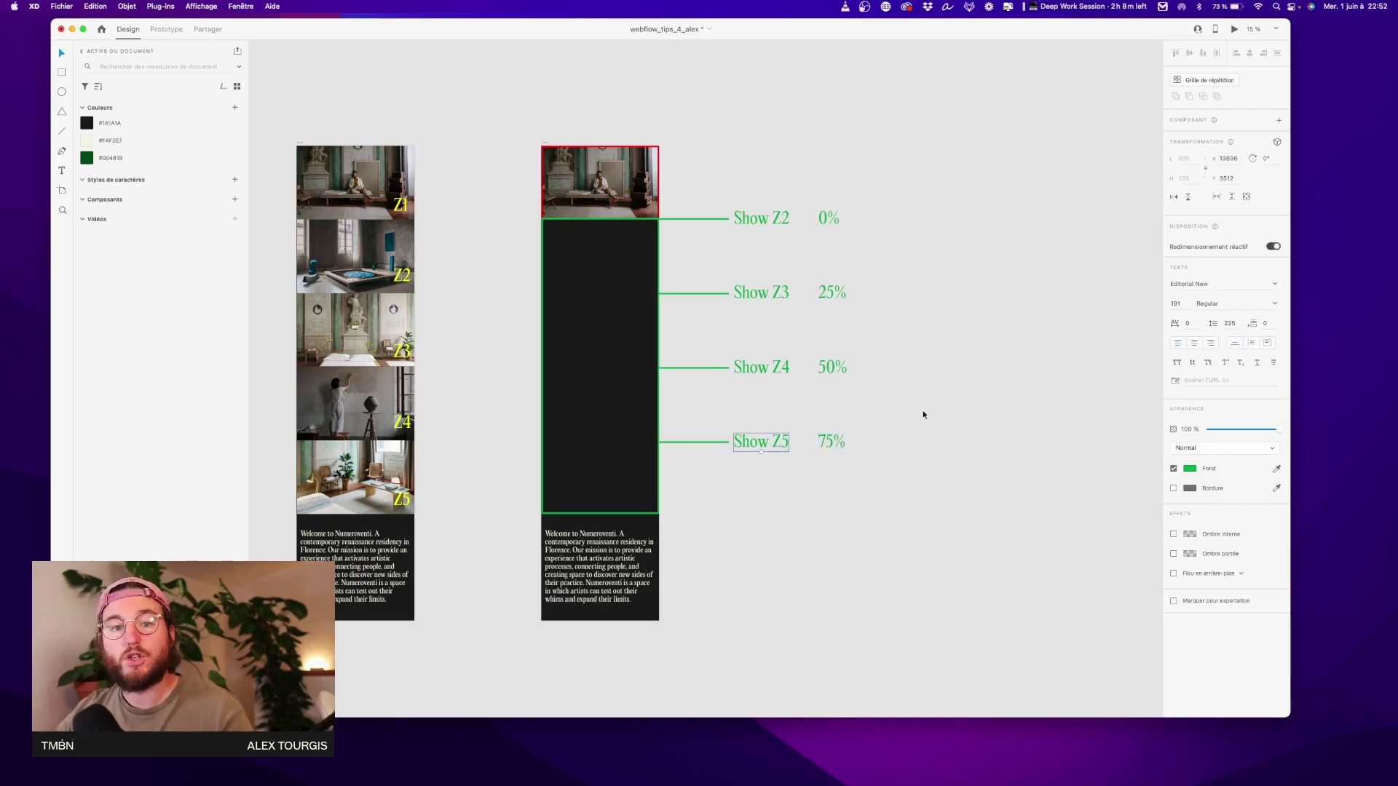
Switch back to Webflow and add a While scrolling in view element trigger to the cache block, applied by the class cache
{"action": "left_click", "coordinate": [1100, 372]}
{"action": "key", "text": "ctrl+Up"}
{"action": "left_click", "coordinate": [1041, 350]}
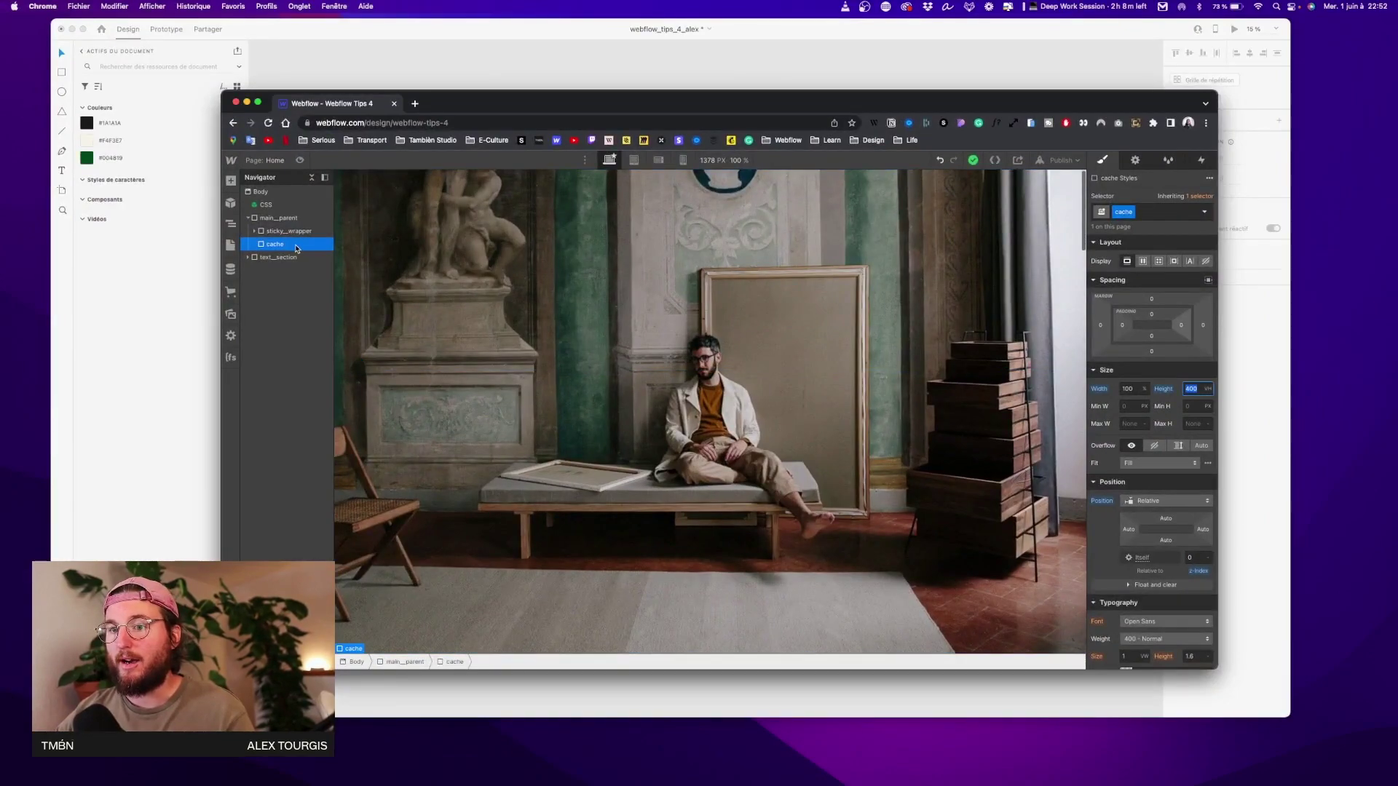
{"action": "key", "text": "h"}
{"action": "left_click", "coordinate": [1176, 195]}
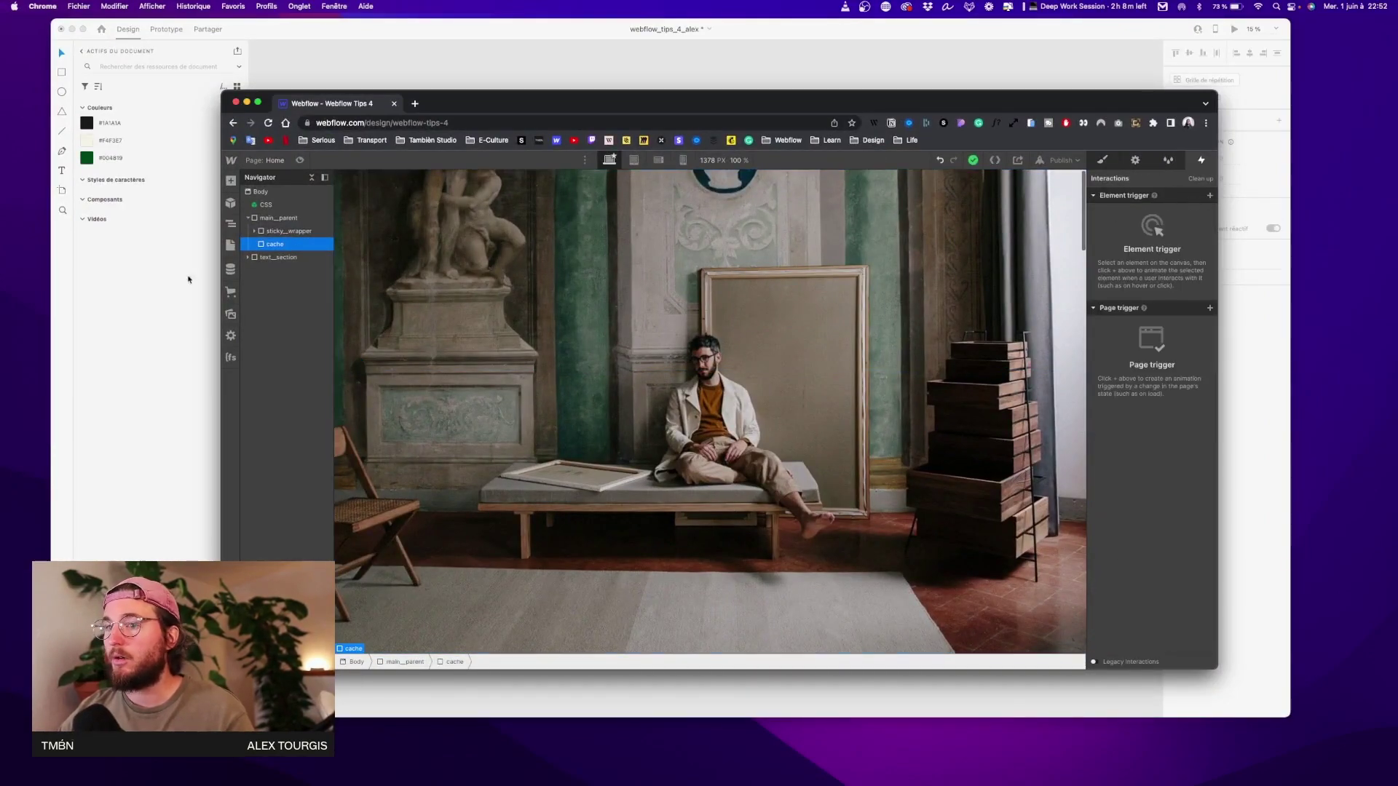
{"action": "left_click", "coordinate": [1211, 196]}
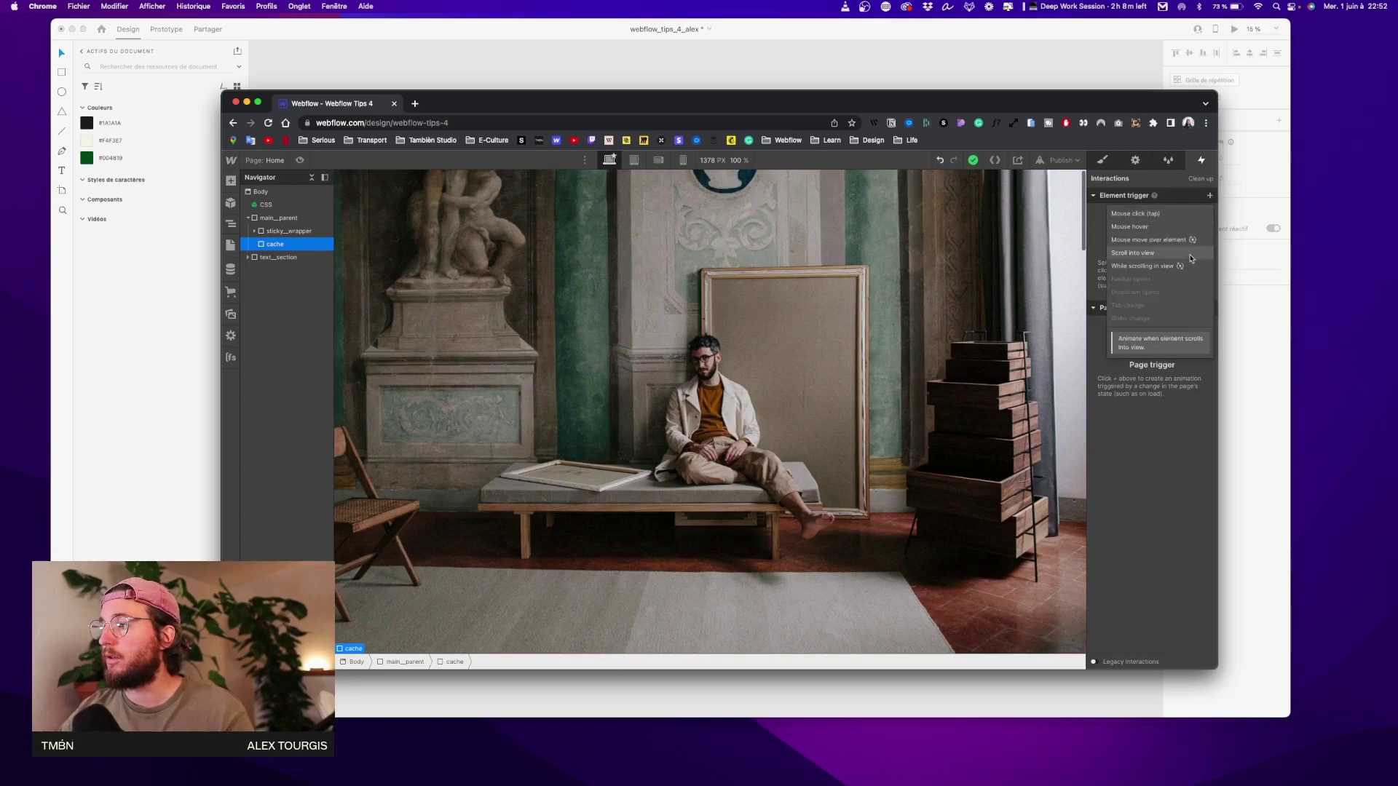
{"action": "left_click", "coordinate": [1179, 281]}
{"action": "left_click", "coordinate": [1198, 359]}
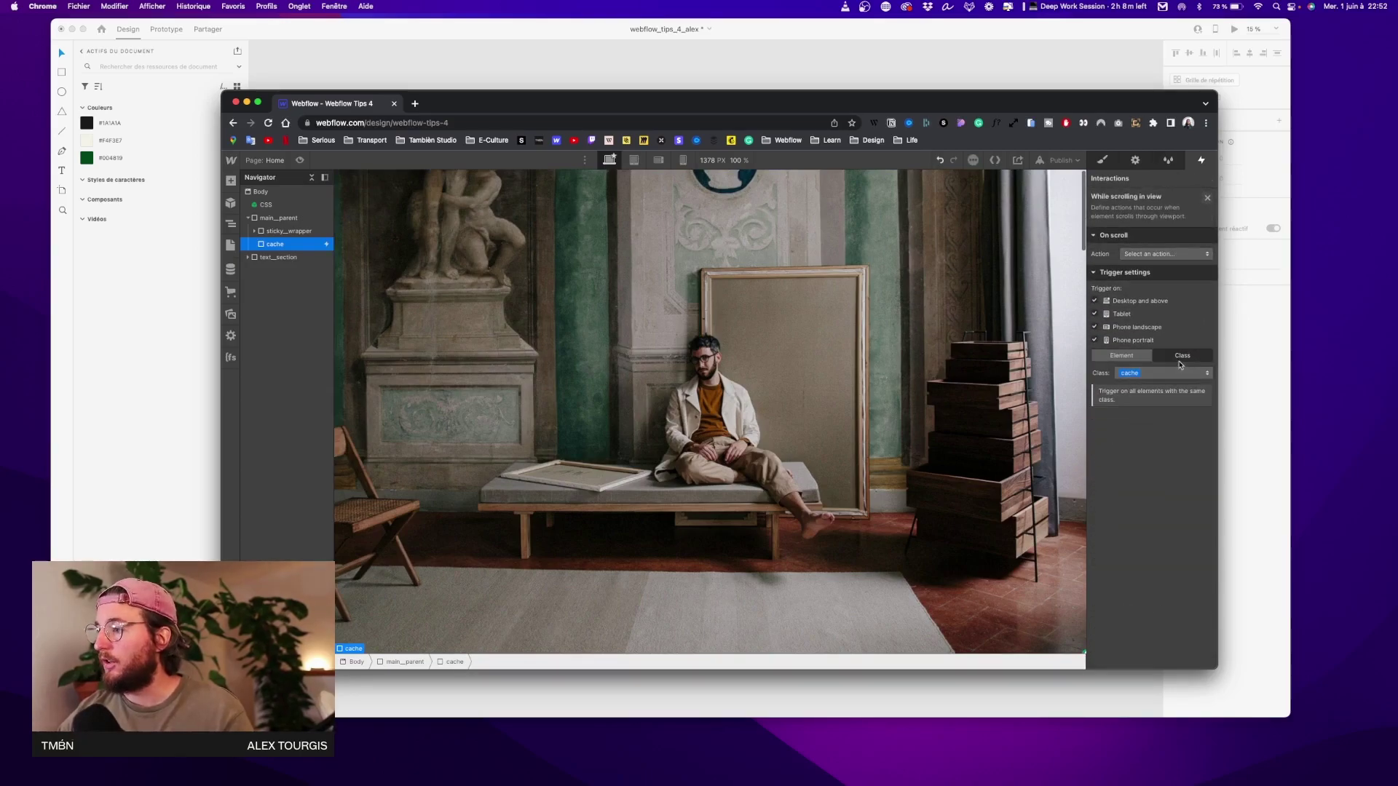
Set the trigger's action to Play scroll animation and create a new scroll animation named images__scroll-in-view
{"action": "left_click", "coordinate": [1172, 255]}
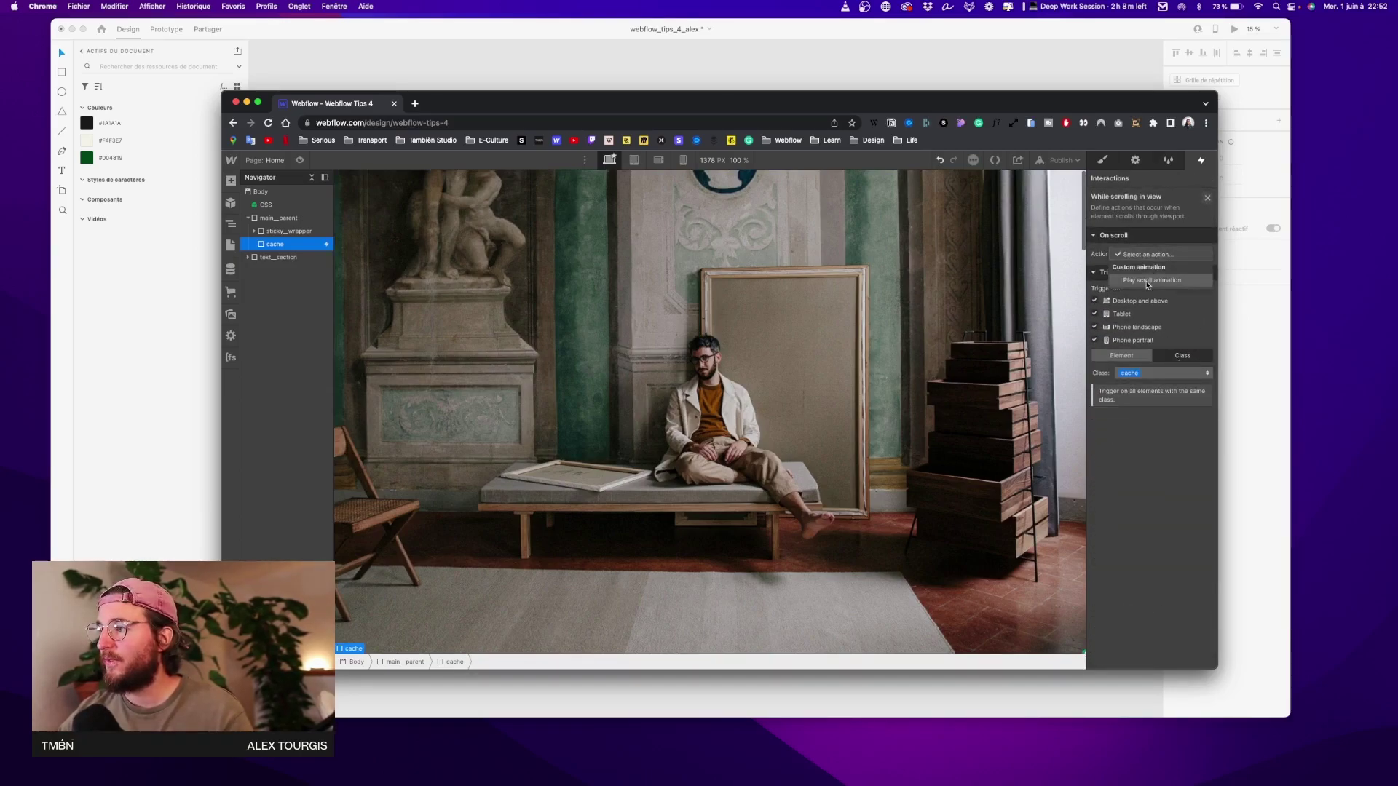
{"action": "left_click", "coordinate": [1165, 280]}
{"action": "left_click", "coordinate": [1209, 323]}
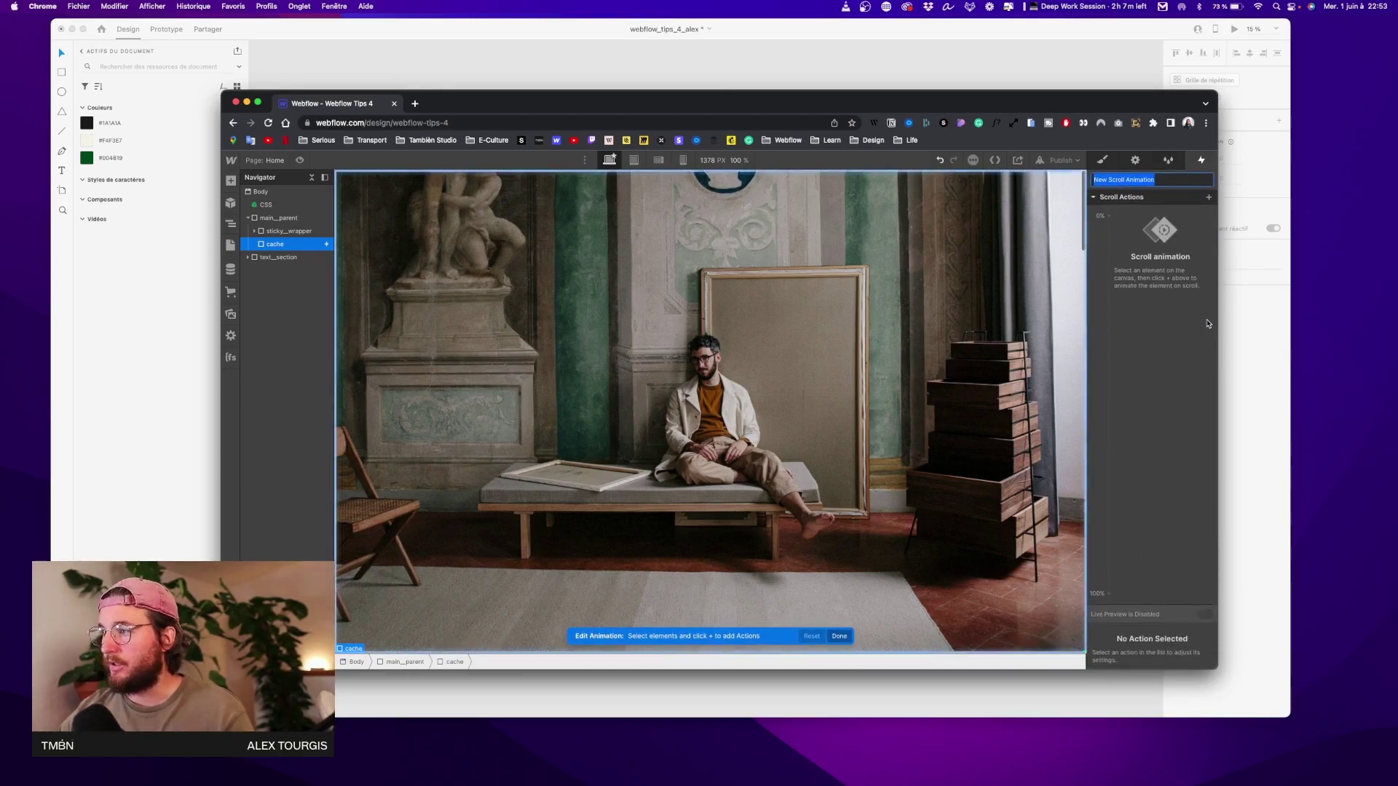
{"action": "type", "text": "In"}
{"action": "type", "text": "mages_scroll-i..."}
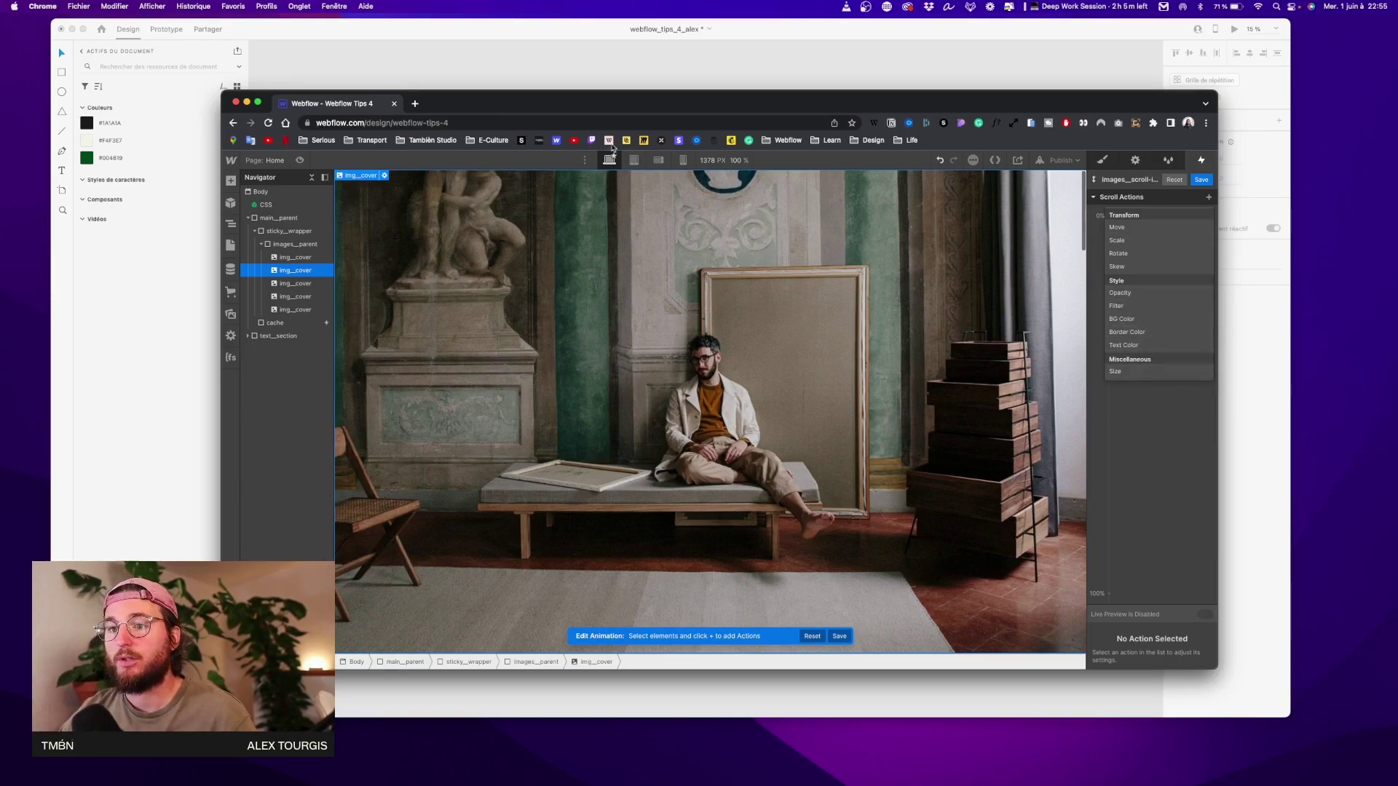
Set the opacity of the second to fifth img__cover images to 0 in their own combo-class styles
{"action": "left_click", "coordinate": [302, 276]}
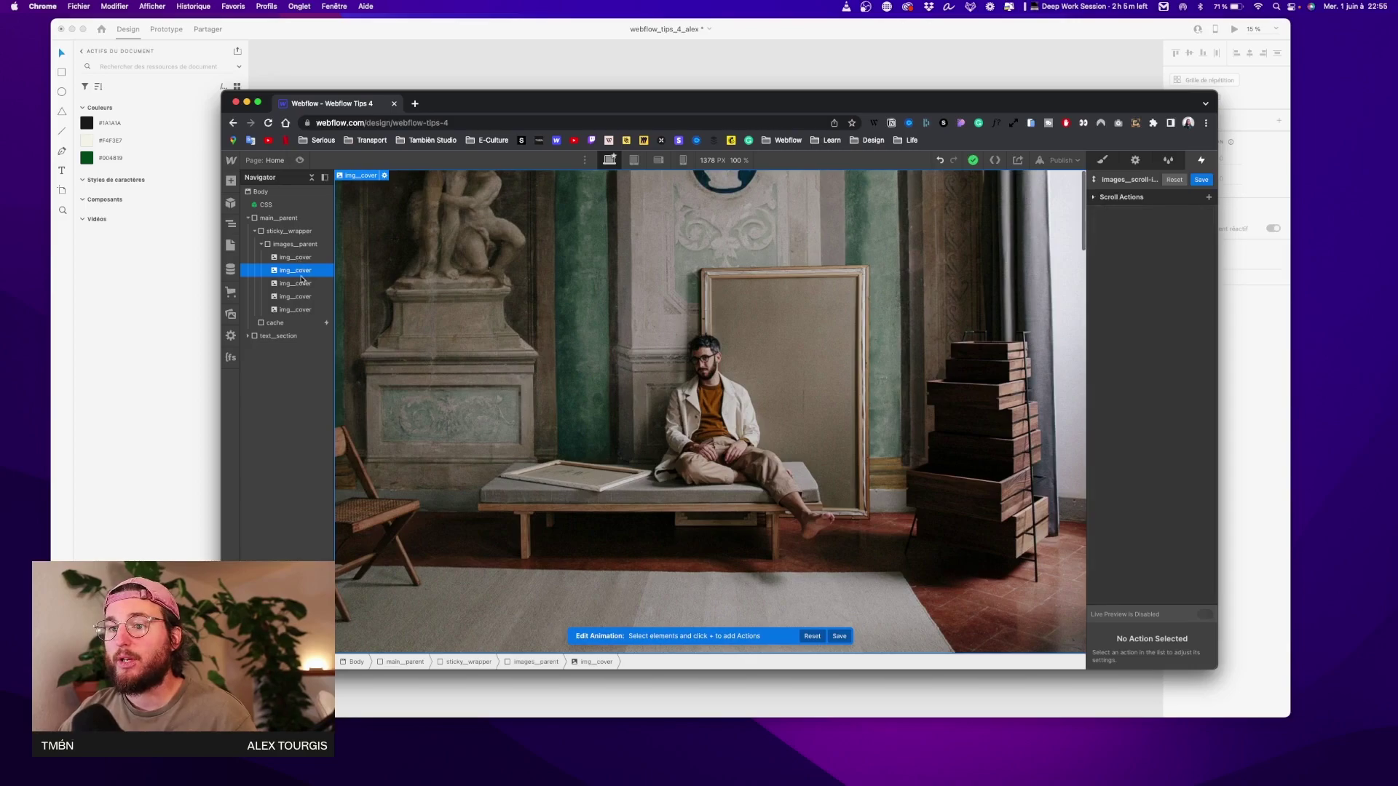
{"action": "left_click", "coordinate": [1103, 160]}
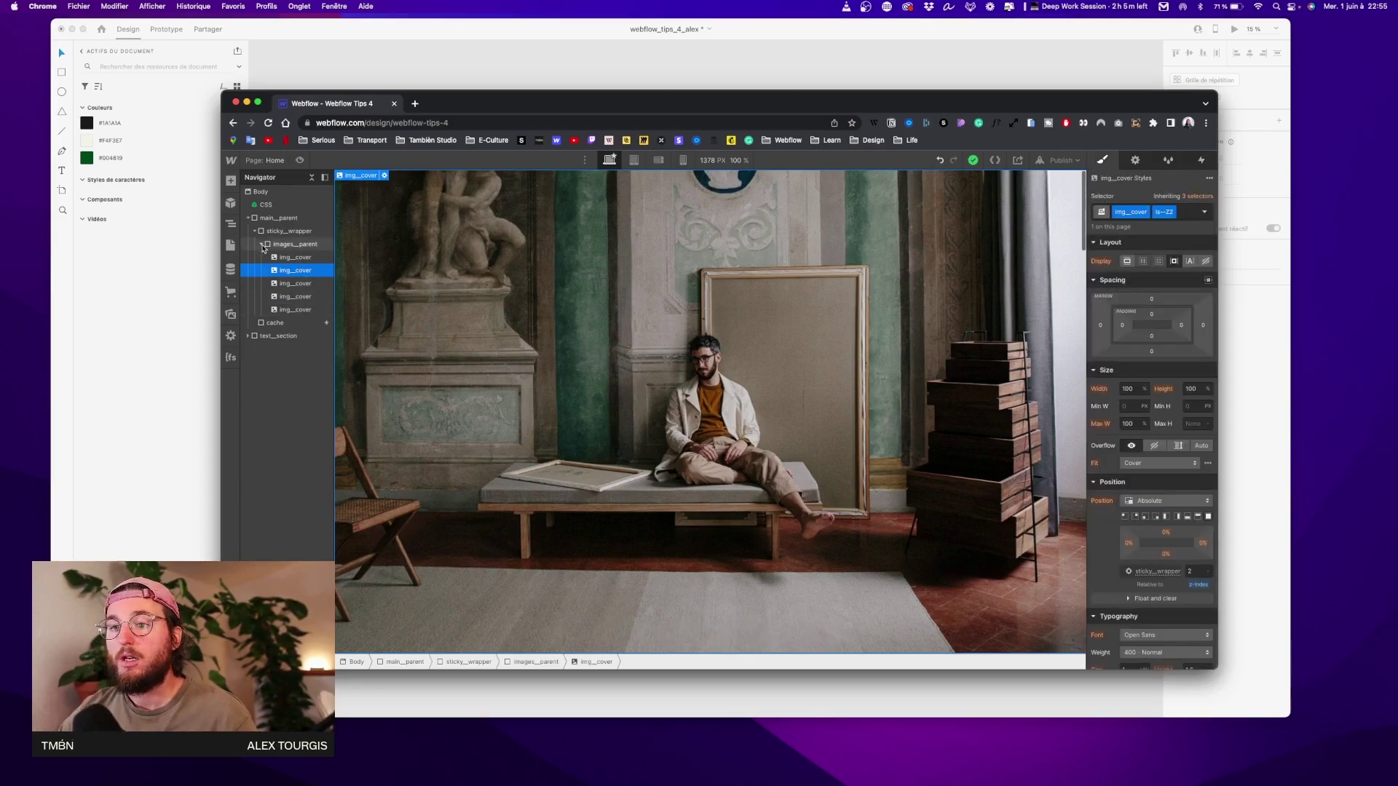
{"action": "left_click", "coordinate": [290, 284]}
{"action": "left_click", "coordinate": [294, 270]}
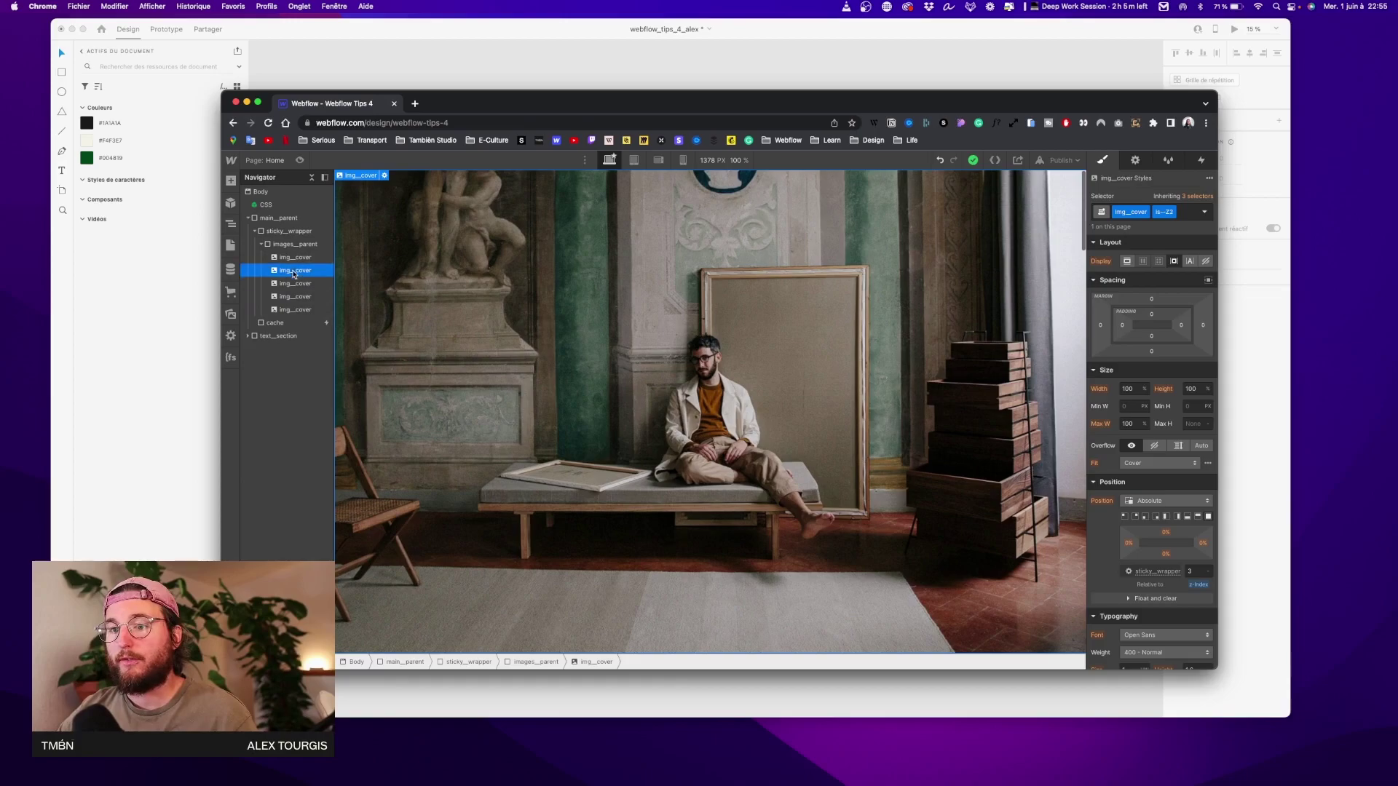
{"action": "scroll", "coordinate": [1198, 557], "scroll_direction": "down", "scroll_amount": 10}
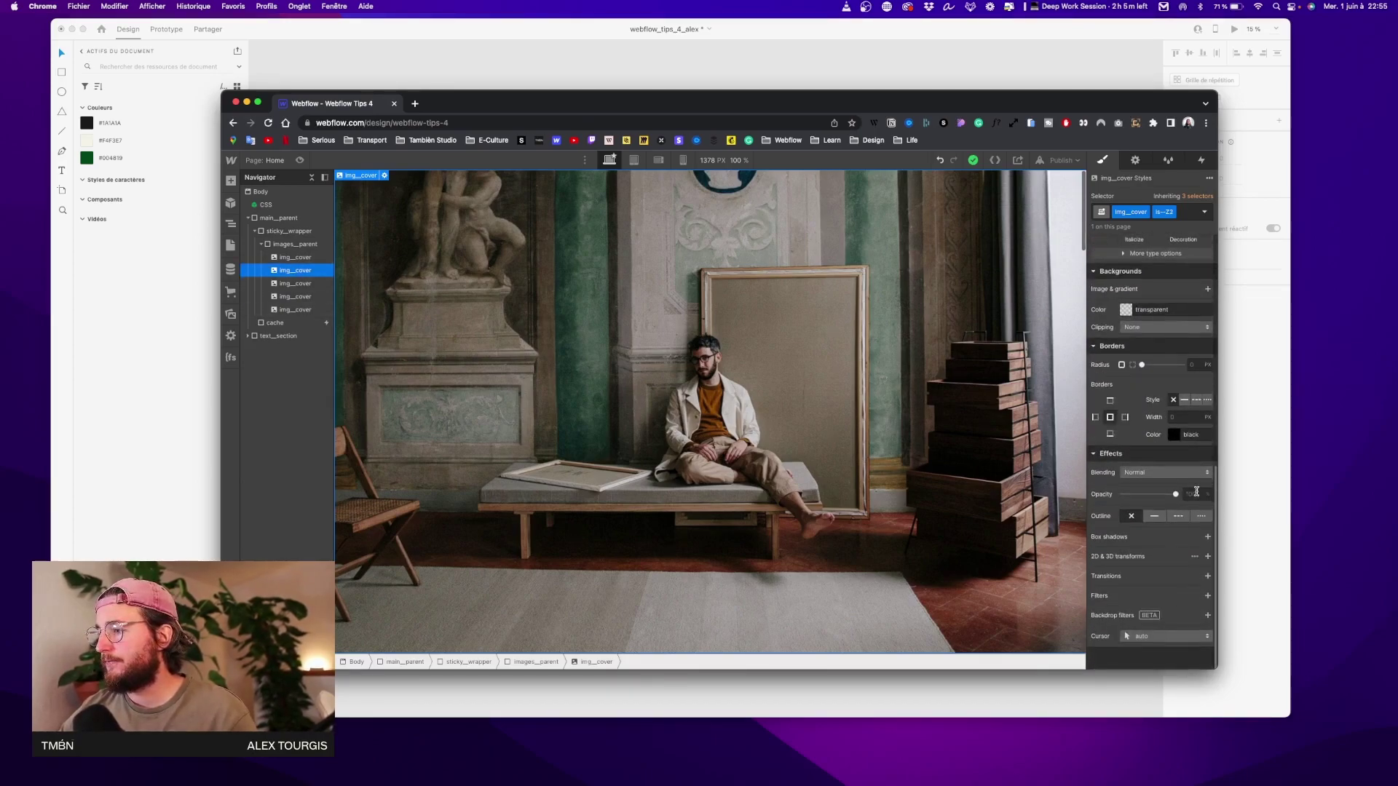
{"action": "left_click", "coordinate": [290, 284]}
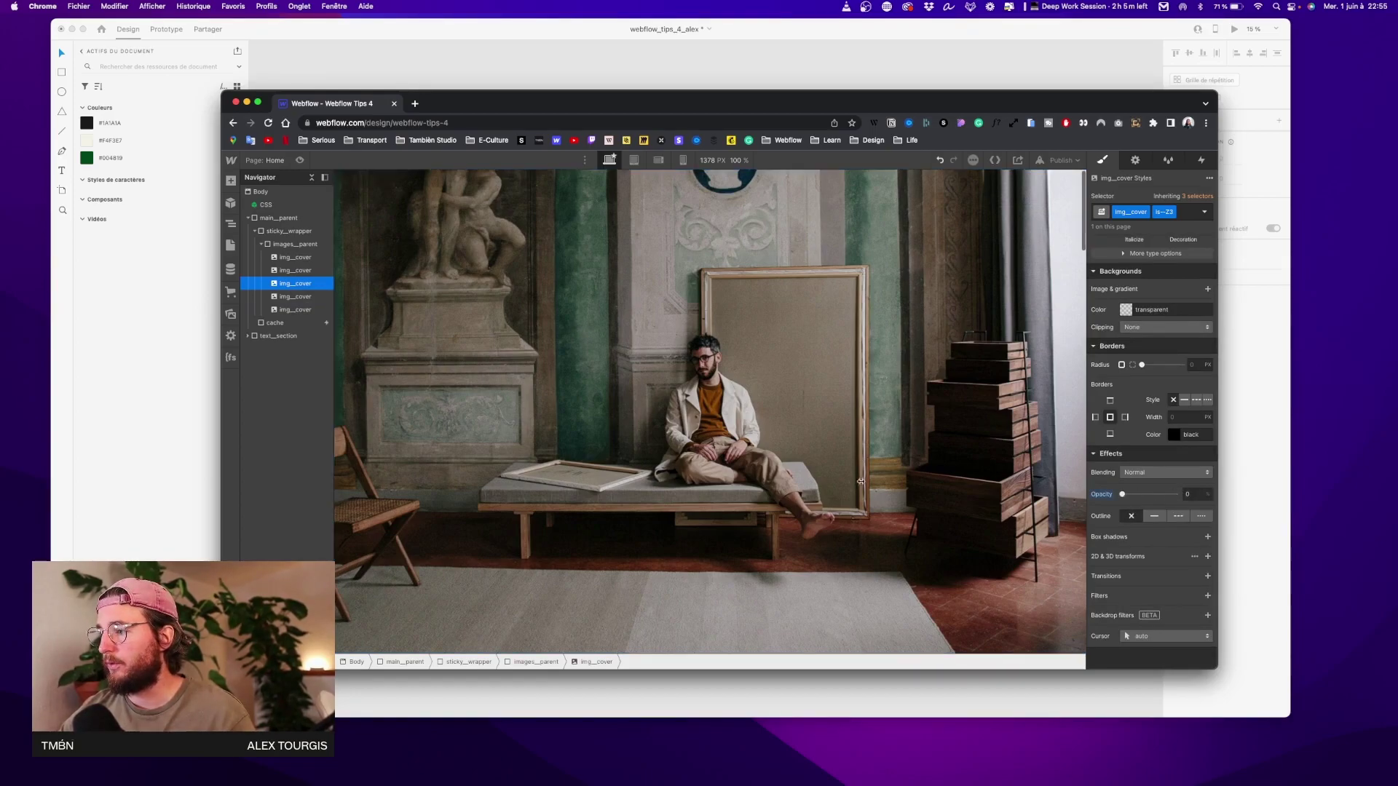
{"action": "left_click", "coordinate": [295, 297]}
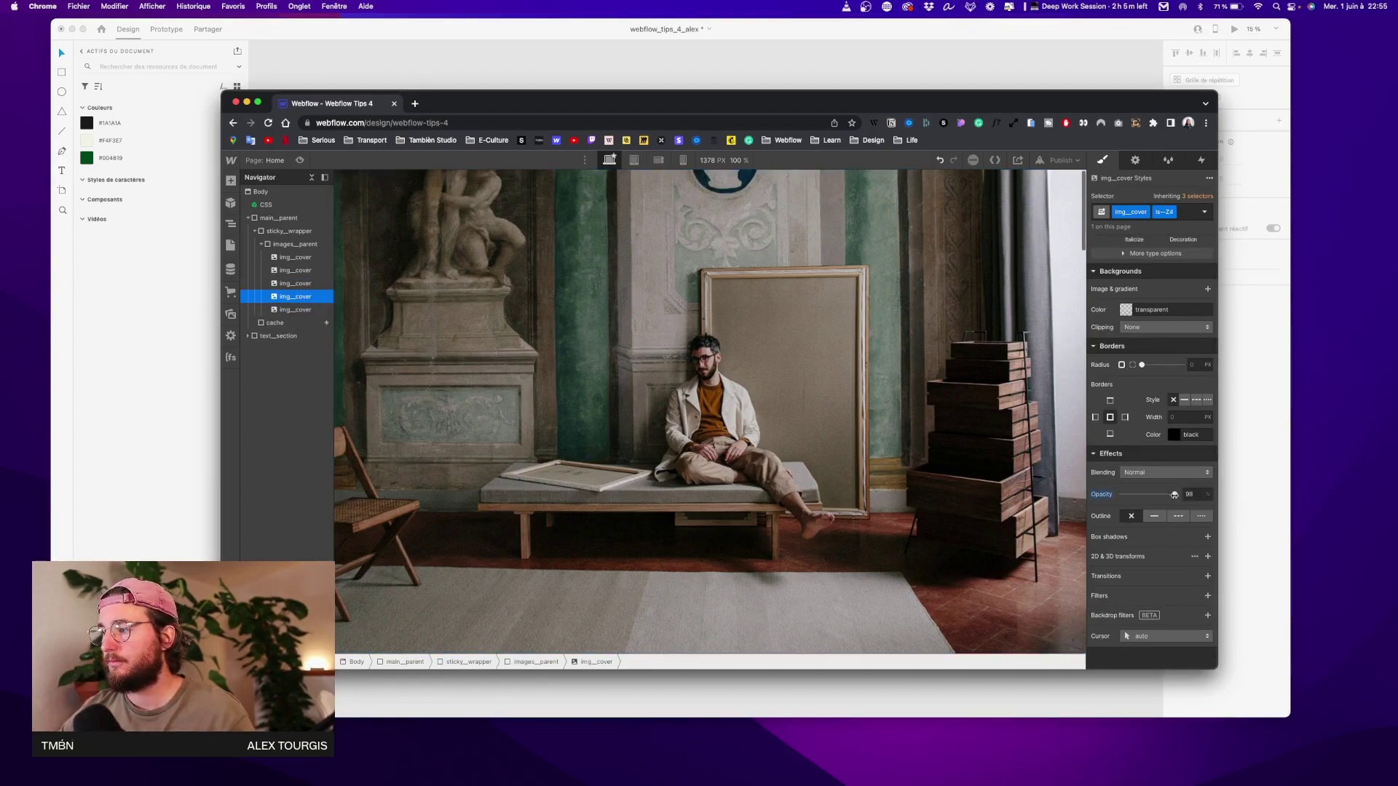
{"action": "left_click", "coordinate": [295, 310]}
{"action": "left_click", "coordinate": [1122, 495]}
{"action": "key", "text": "h"}
Reopen the cache block's images__scroll-in-view animation, add an Opacity action for the second img__cover, and delete its 100% keyframe
{"action": "left_click", "coordinate": [275, 323]}
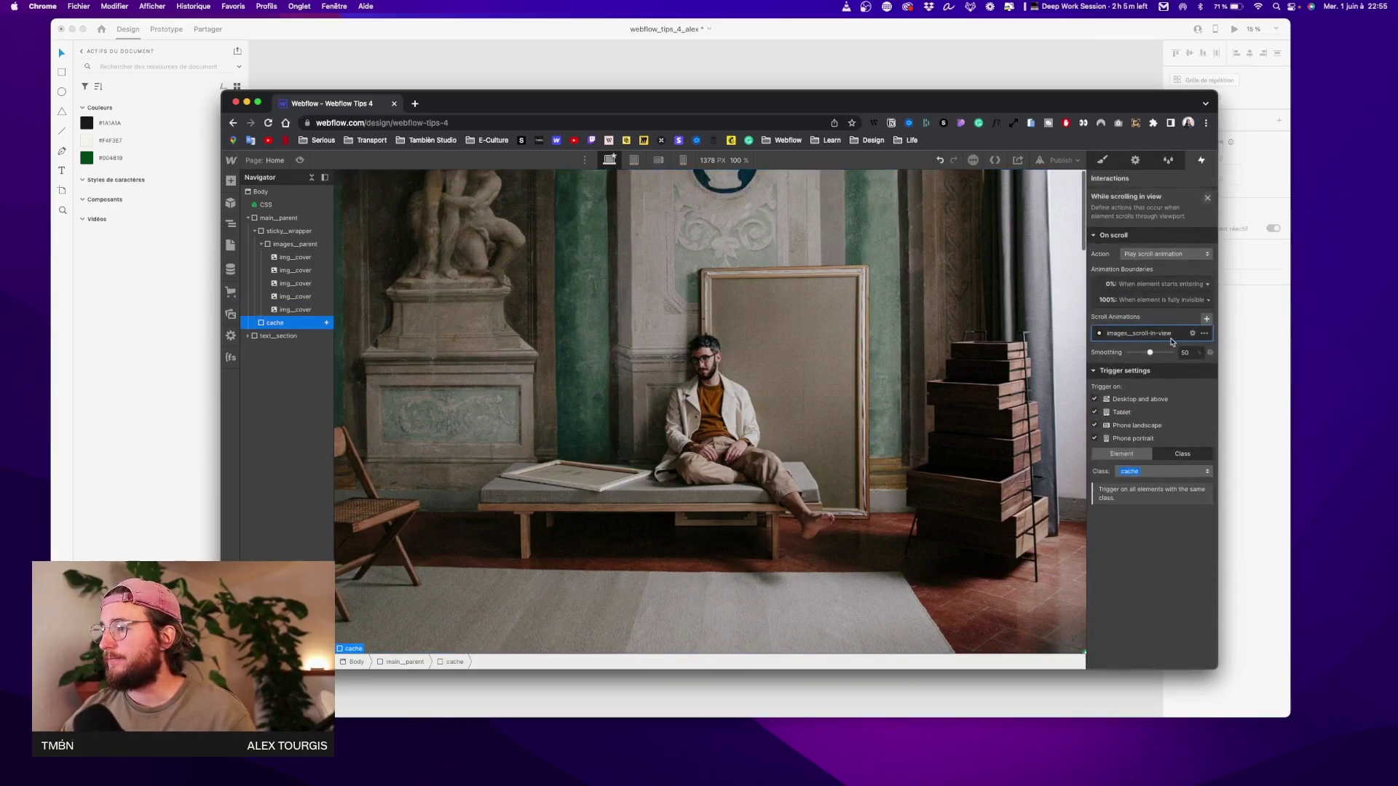
{"action": "left_click", "coordinate": [1146, 332]}
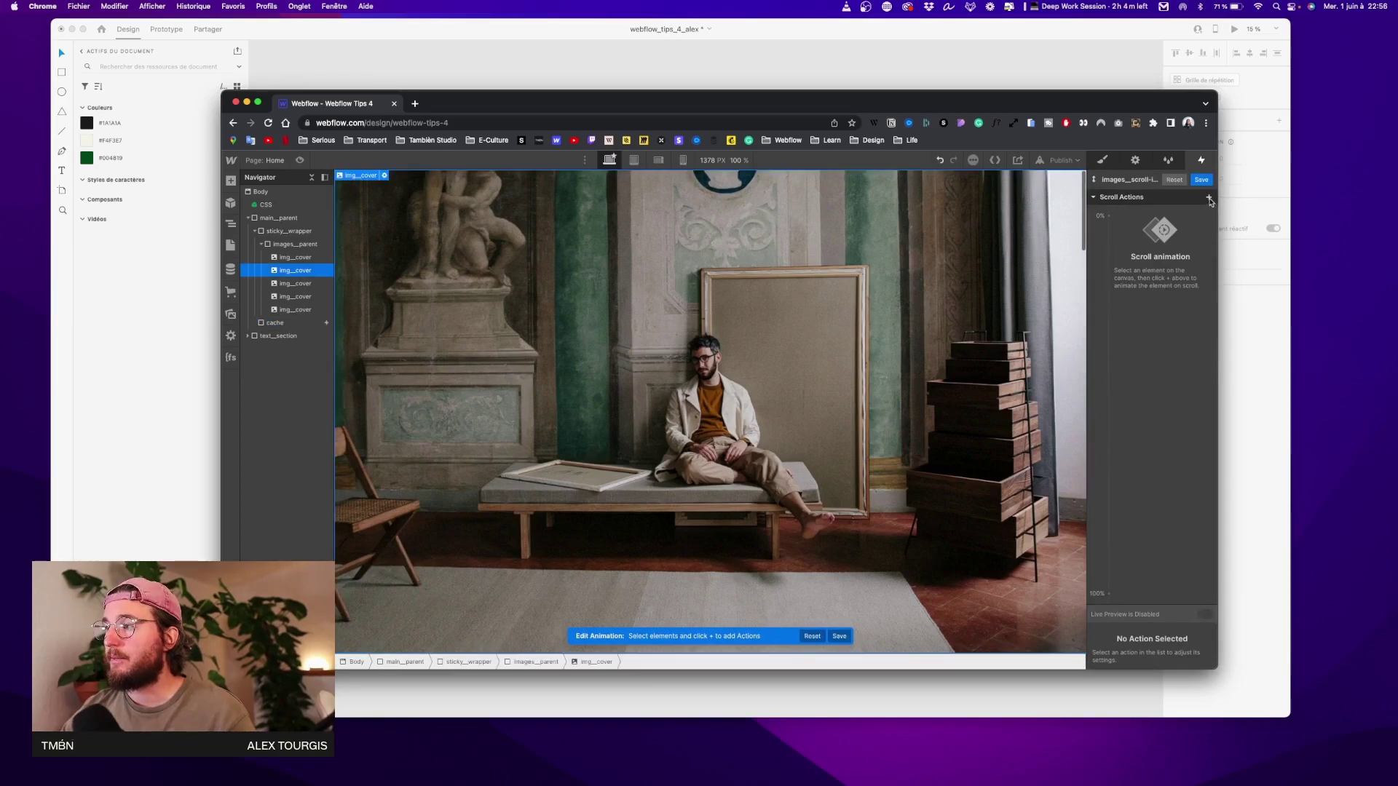
{"action": "left_click", "coordinate": [1210, 199]}
{"action": "left_click", "coordinate": [1148, 301]}
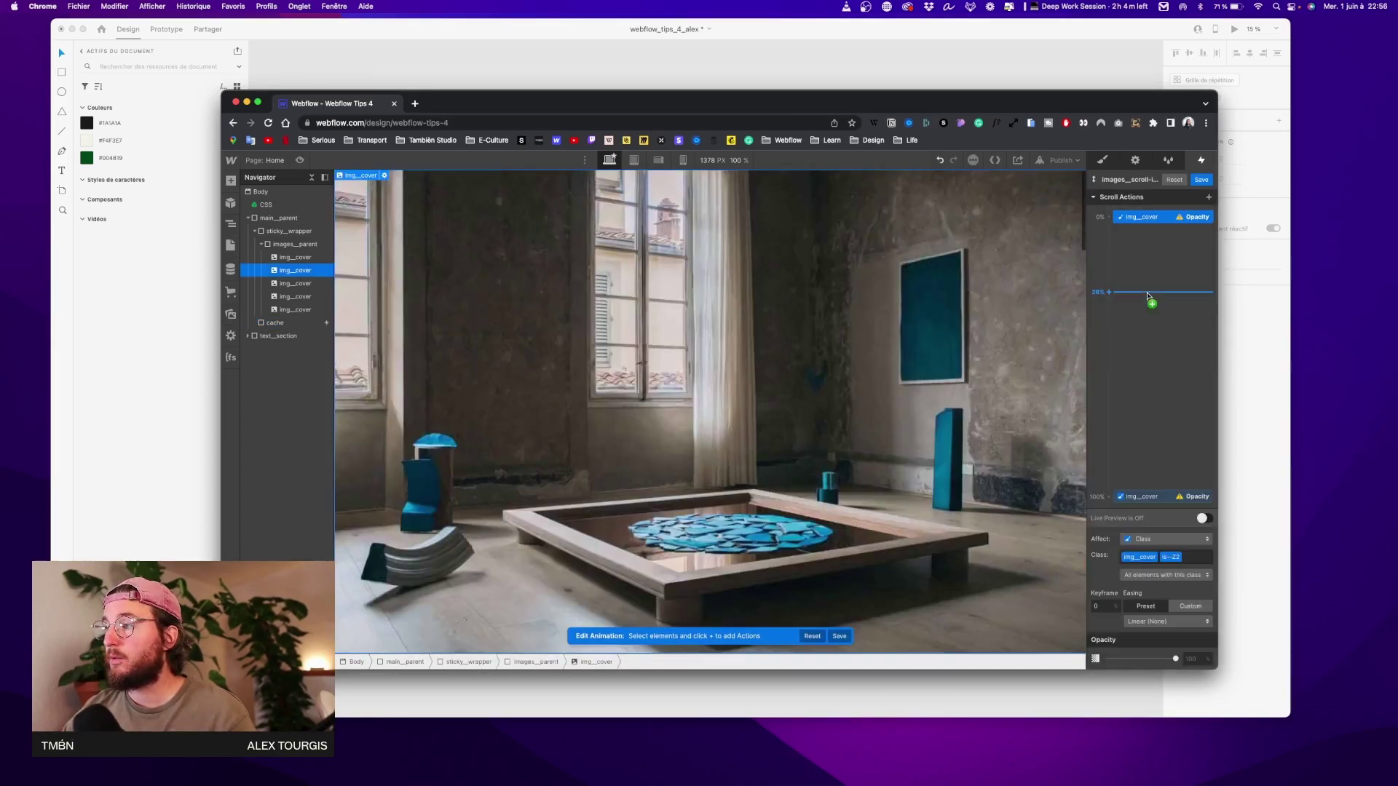
{"action": "left_click", "coordinate": [1165, 497]}
{"action": "key", "text": "Delete"}
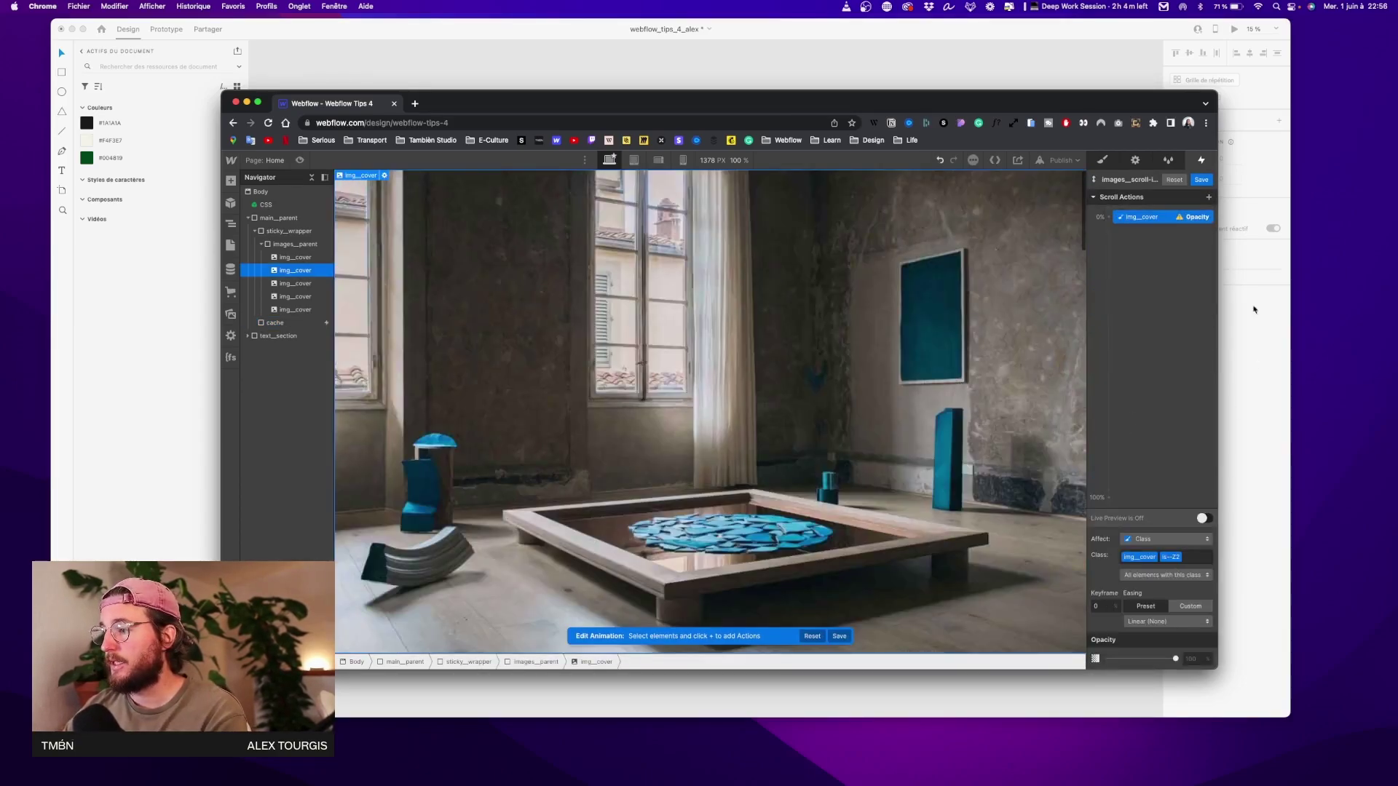
Set the second img__cover's opacity action to 100, duplicate it, and move the copy to the 1% keyframe
{"action": "left_click", "coordinate": [1177, 659]}
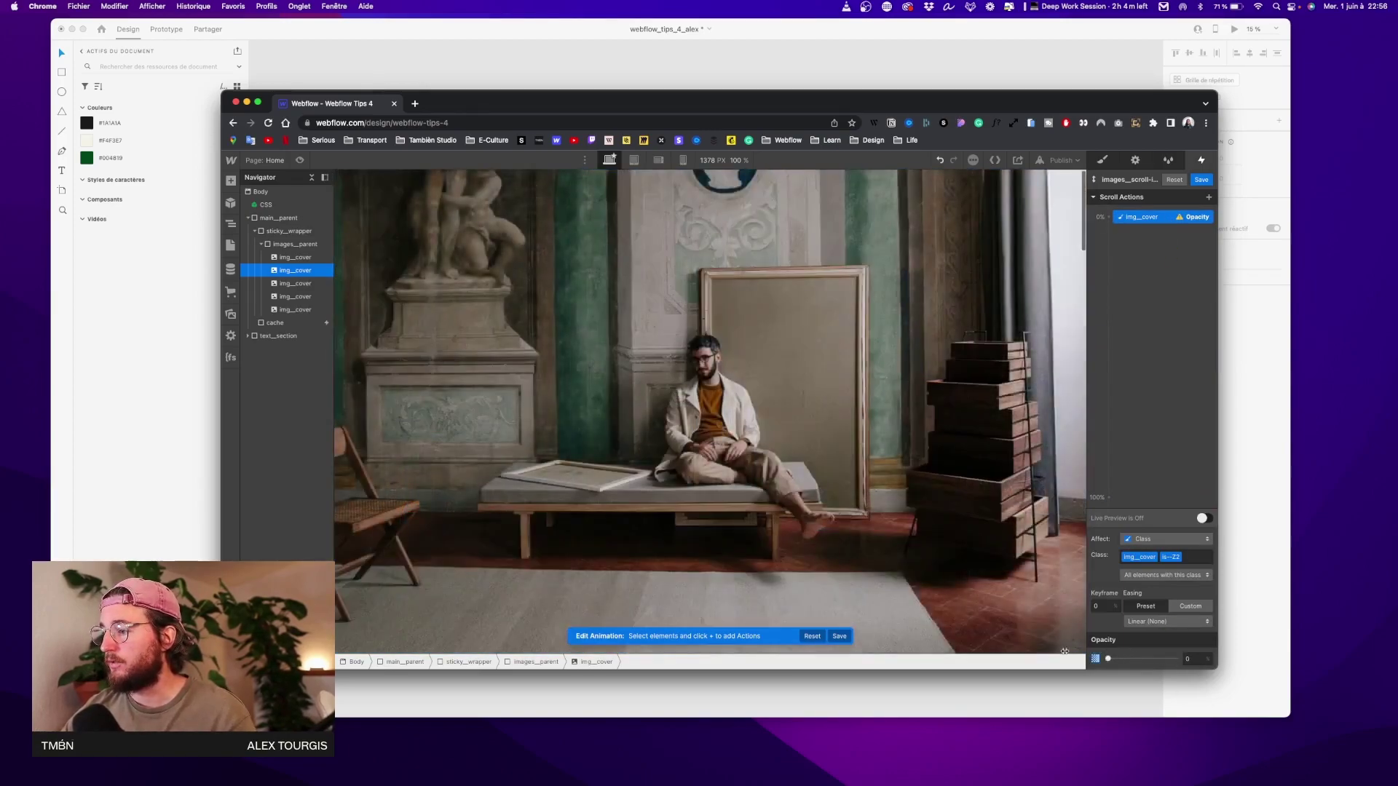
{"action": "right_click", "coordinate": [1166, 222]}
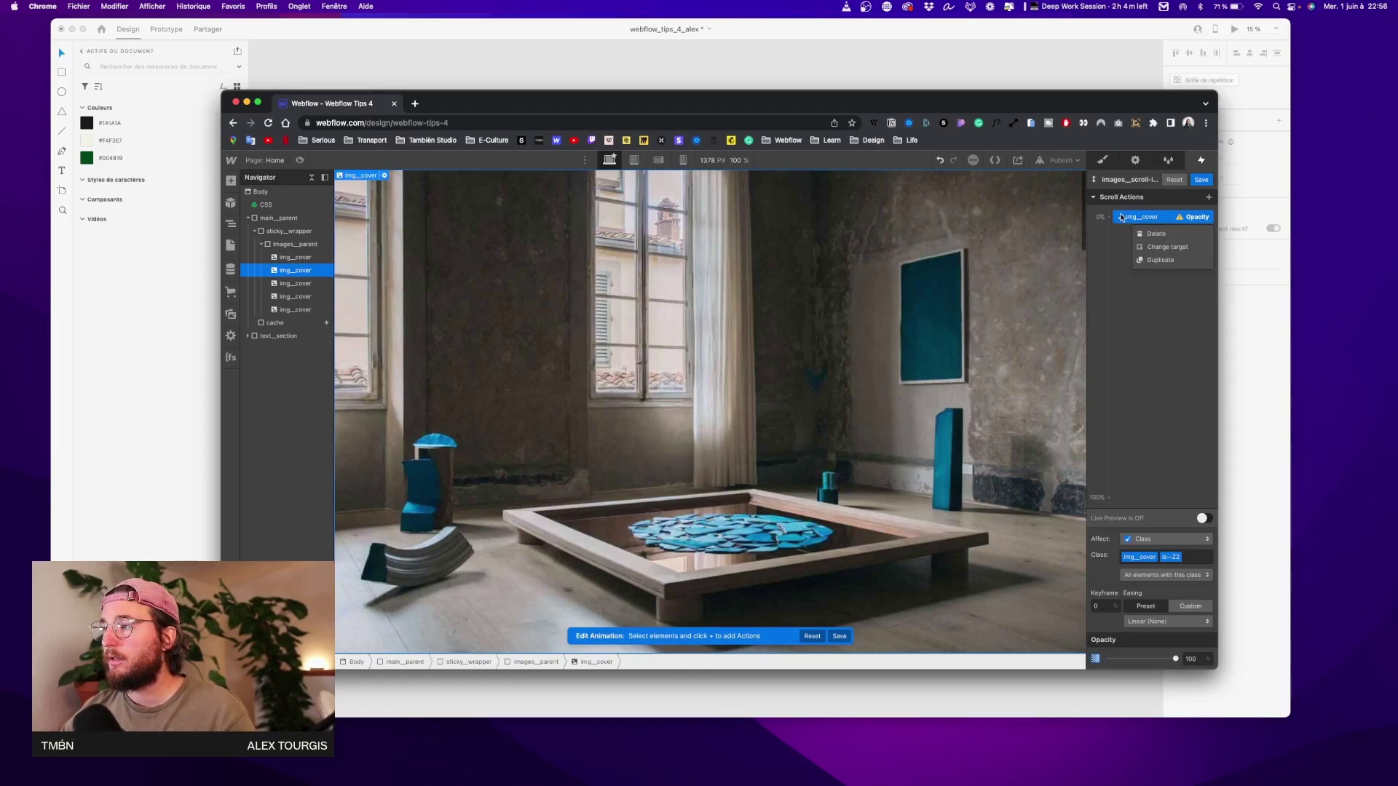
{"action": "left_click", "coordinate": [1135, 220]}
{"action": "right_click", "coordinate": [1137, 220]}
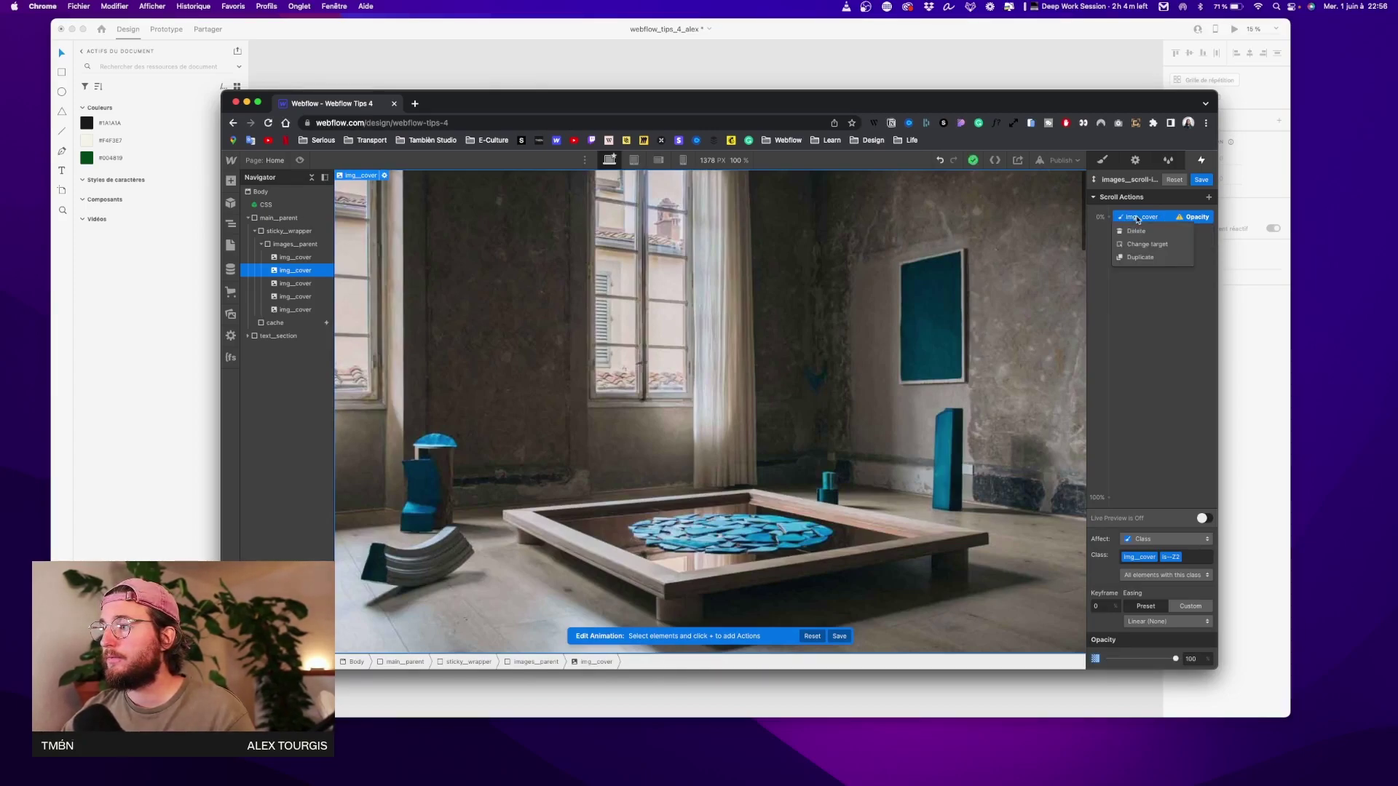
{"action": "left_click", "coordinate": [1152, 258]}
{"action": "left_click_drag", "start_coordinate": [1162, 235], "coordinate": [1142, 242]}
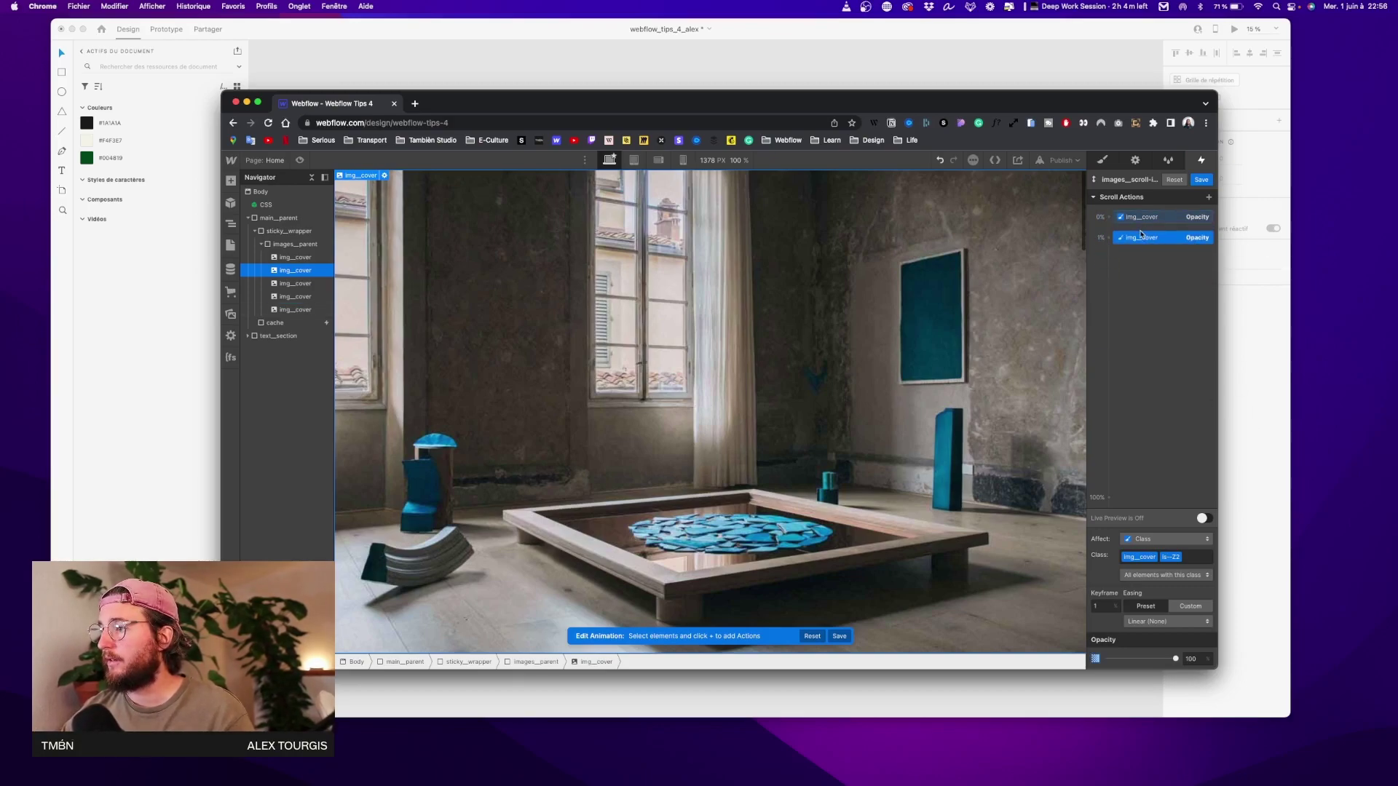
{"action": "key", "text": "super+z"}
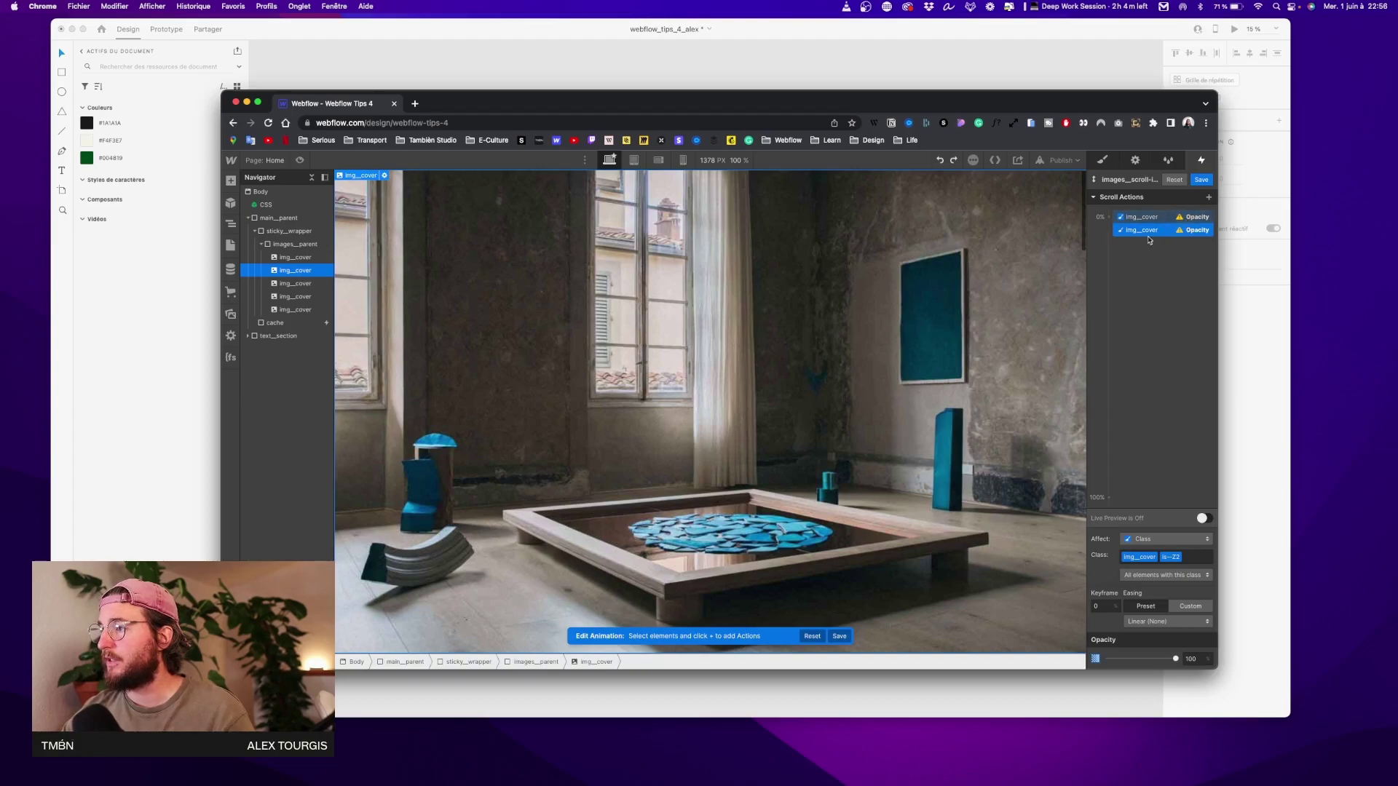
{"action": "mouse_move", "coordinate": [1148, 221]}
{"action": "left_mouse_down"}
{"action": "mouse_move", "coordinate": [1156, 454]}
{"action": "mouse_move", "coordinate": [1179, 238]}
{"action": "left_mouse_up"}
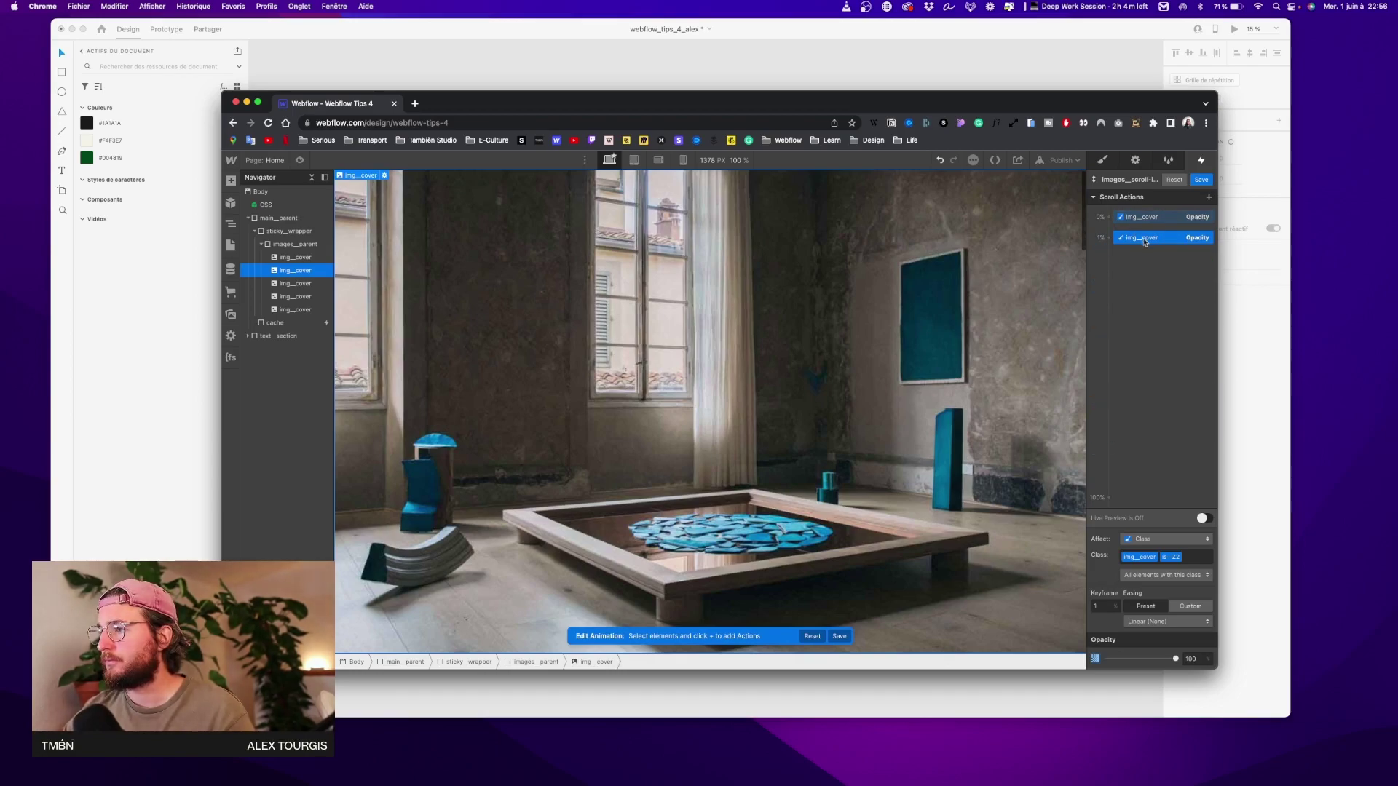
Duplicate the 0% and 1% opacity actions to the 24% keyframe and change the copies' target to the third img__cover
{"action": "left_click", "coordinate": [1151, 218], "text": "shift"}
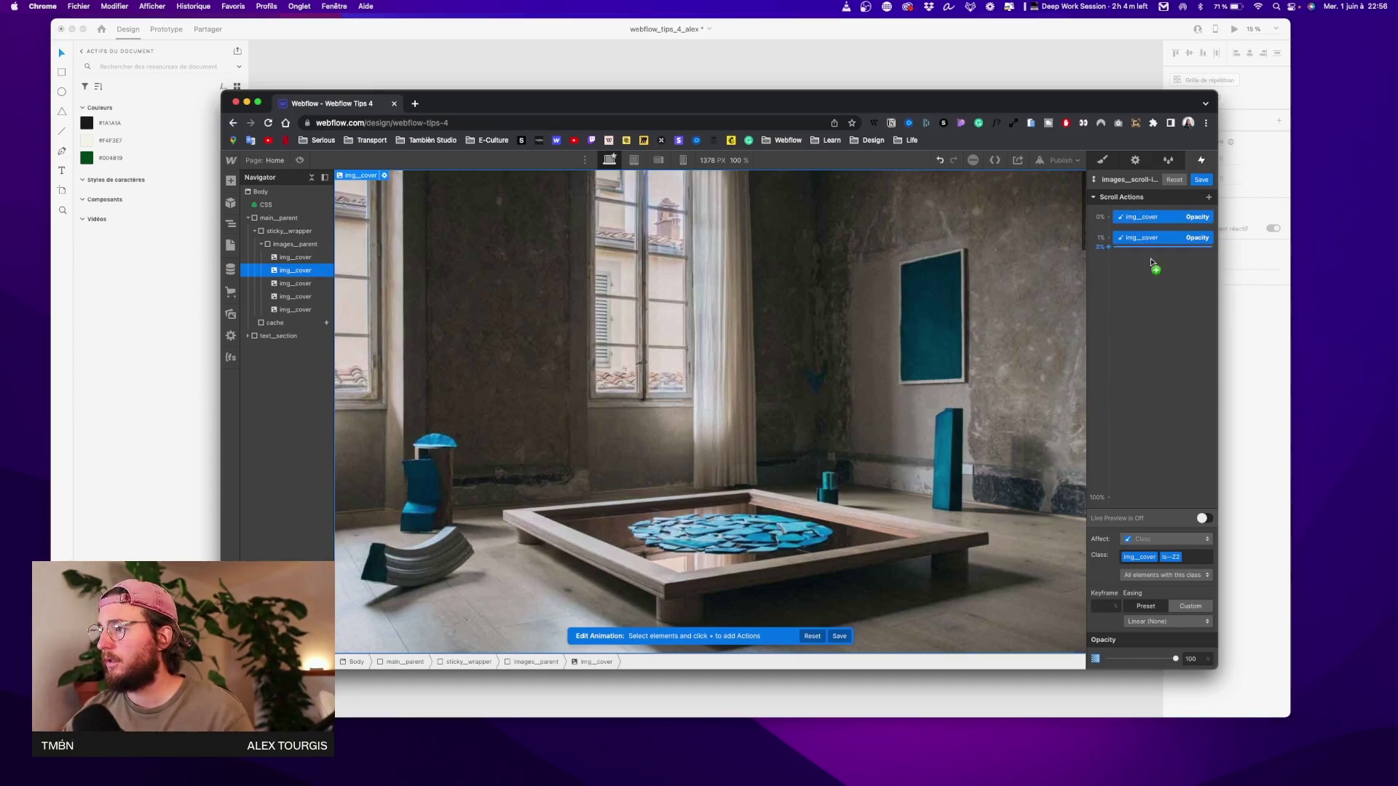
{"action": "mouse_move", "coordinate": [1164, 243]}
{"action": "left_mouse_down"}
{"action": "mouse_move", "coordinate": [1164, 354]}
{"action": "mouse_move", "coordinate": [1168, 326]}
{"action": "left_mouse_up"}
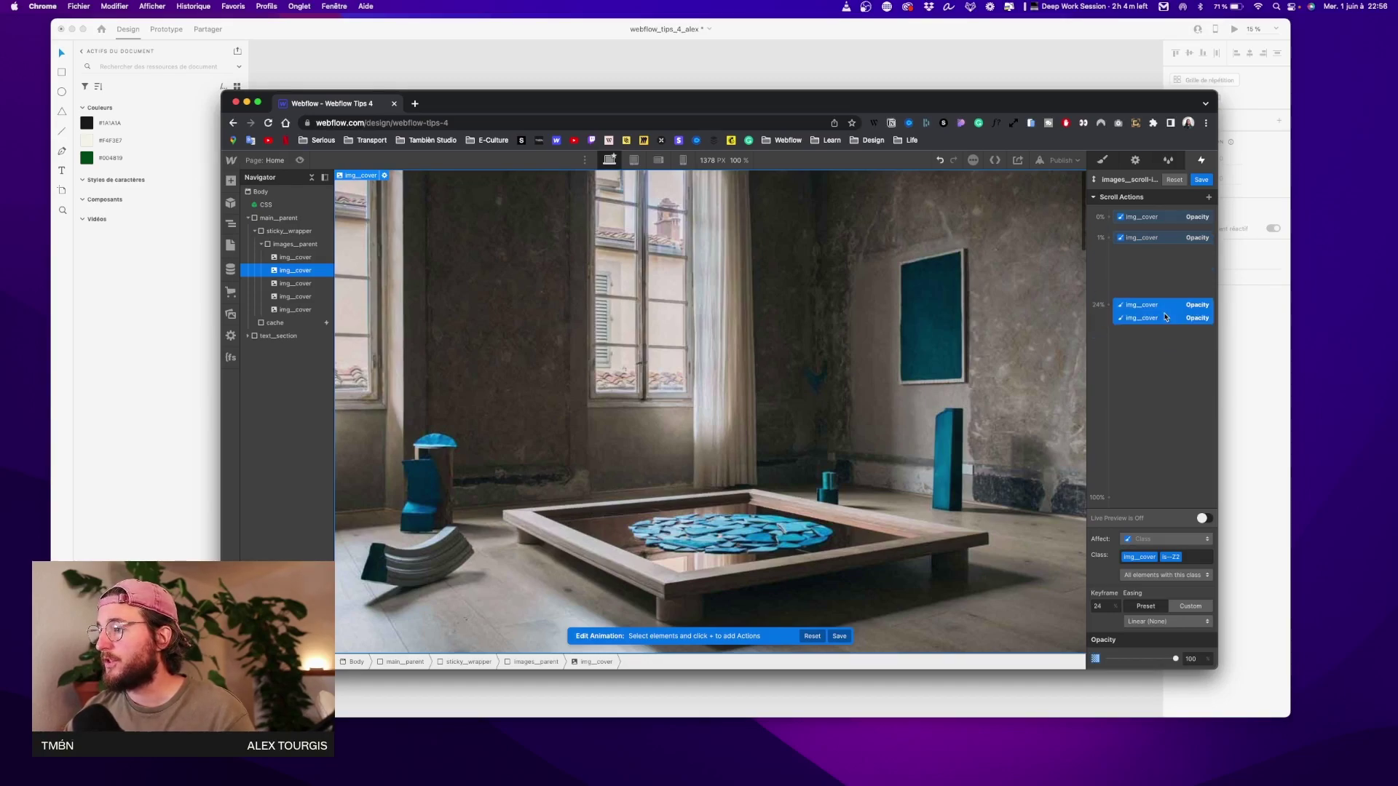
{"action": "left_click", "coordinate": [1161, 306]}
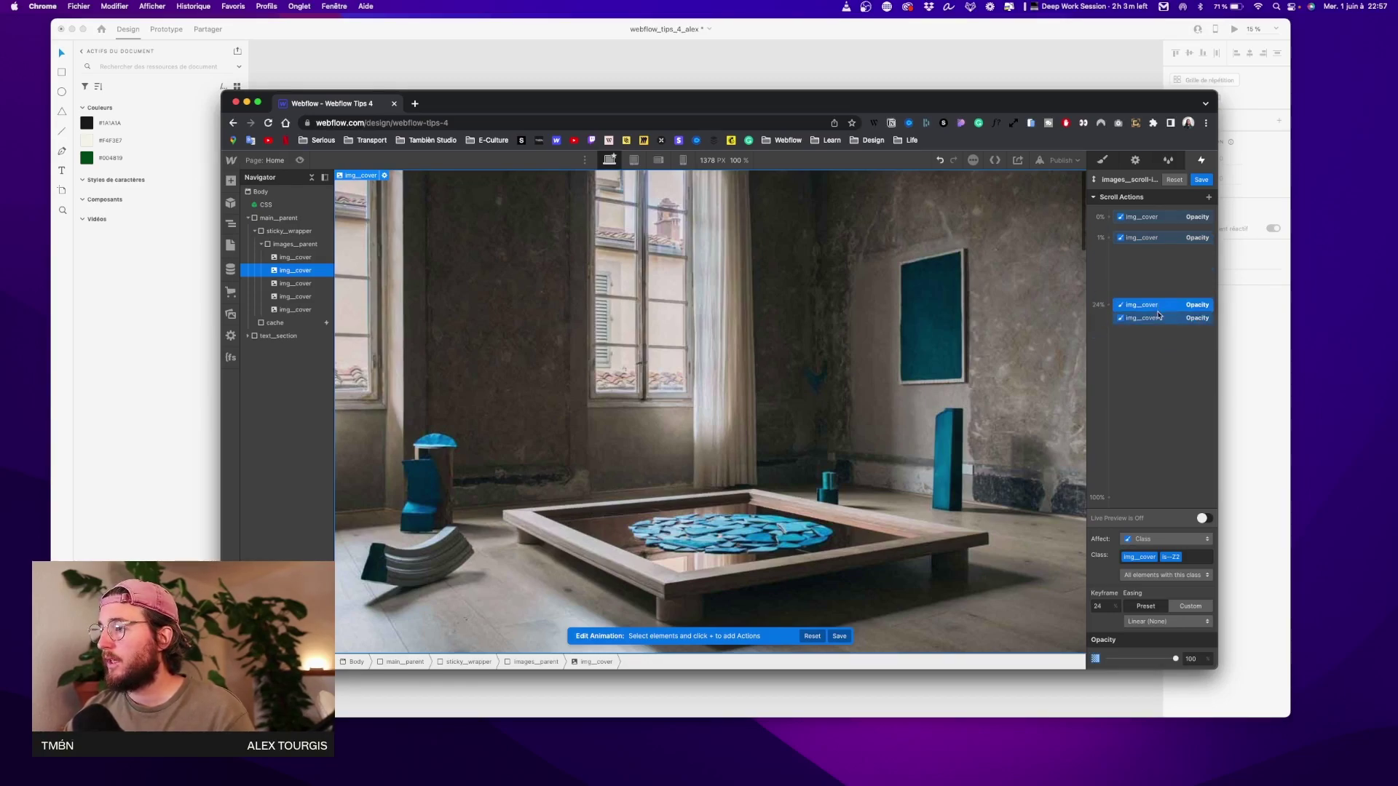
{"action": "left_click", "coordinate": [1163, 318], "text": "shift"}
{"action": "right_click", "coordinate": [1163, 319]}
{"action": "left_click", "coordinate": [1177, 345]}
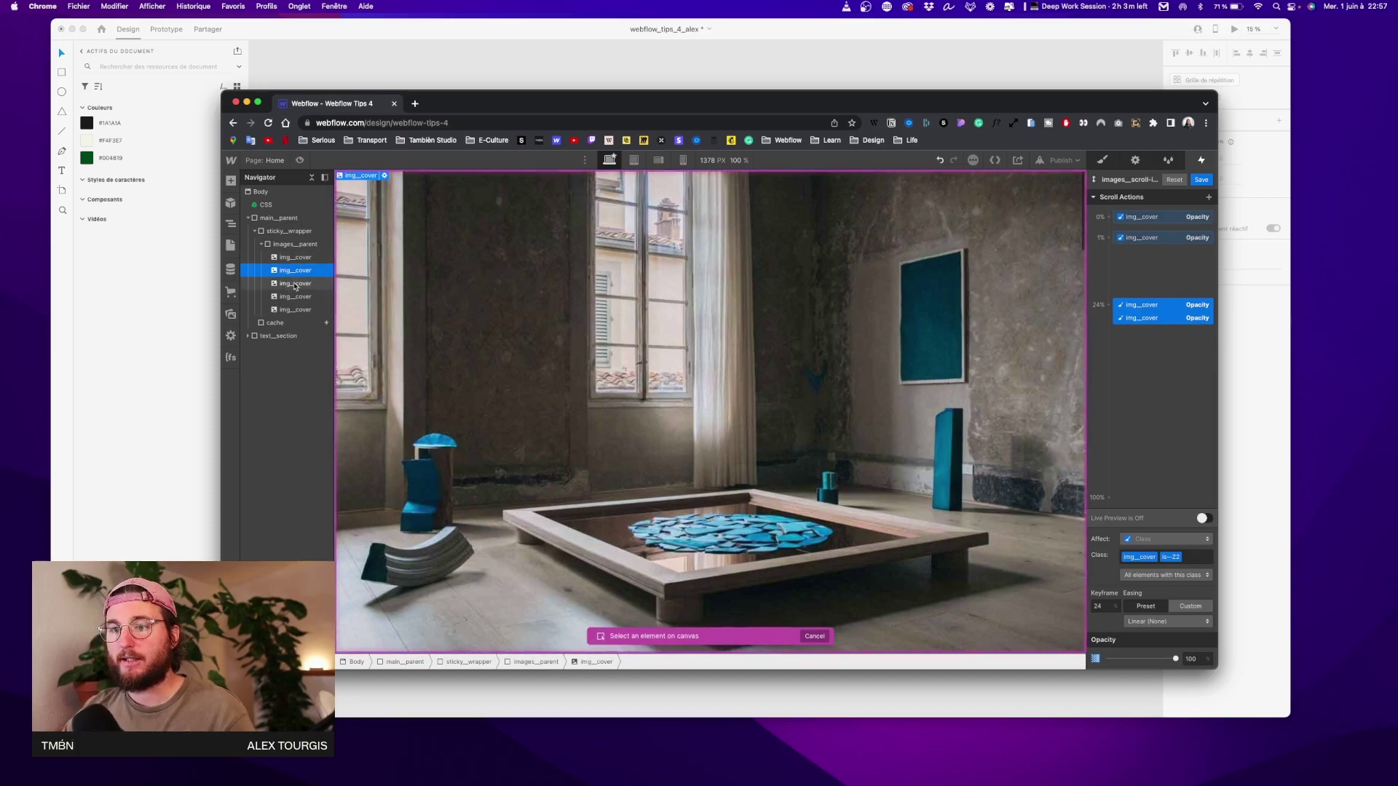
{"action": "left_click", "coordinate": [297, 283]}
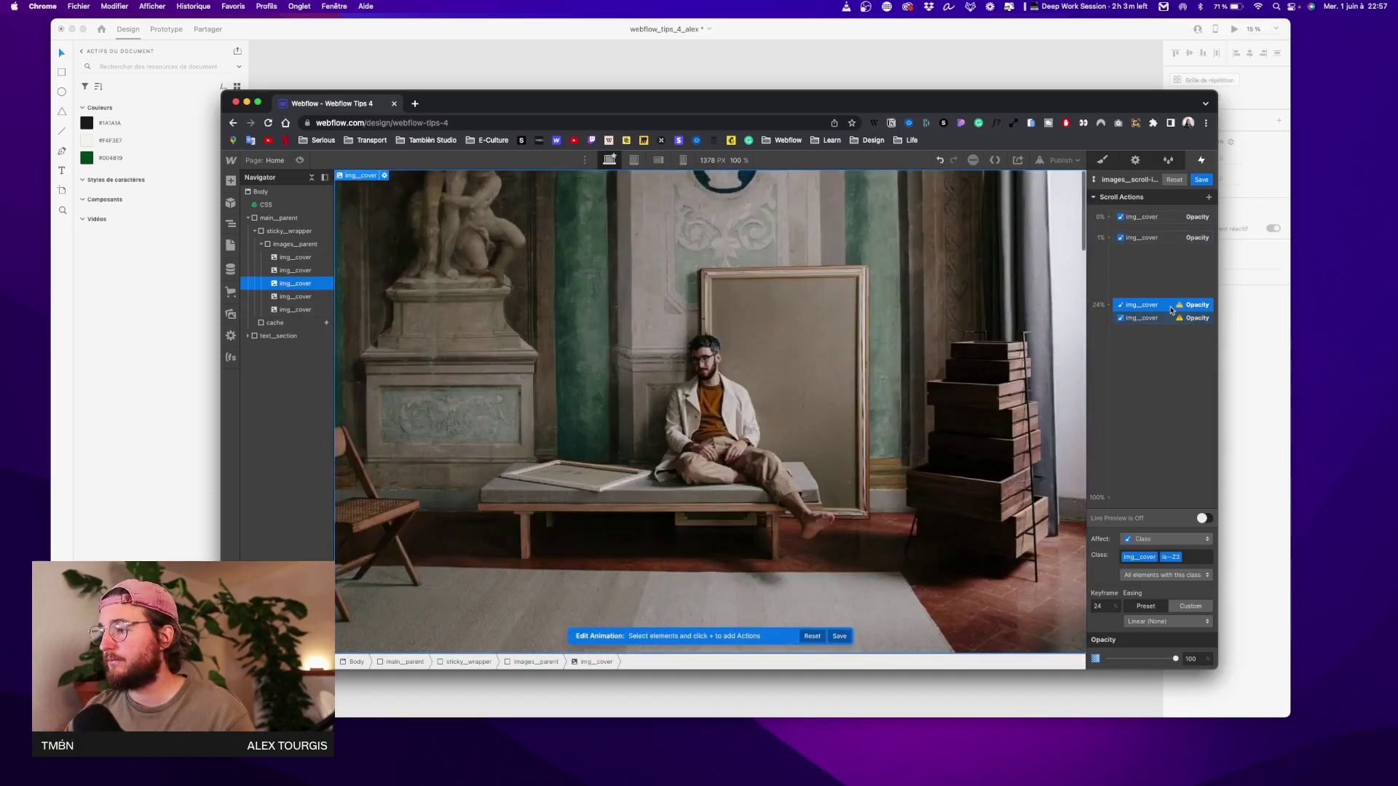
Give the third img__cover opacity 0 at 24% and 100 at 25%, and check the image changes with live preview
{"action": "left_click", "coordinate": [1153, 320]}
{"action": "left_click", "coordinate": [1152, 306]}
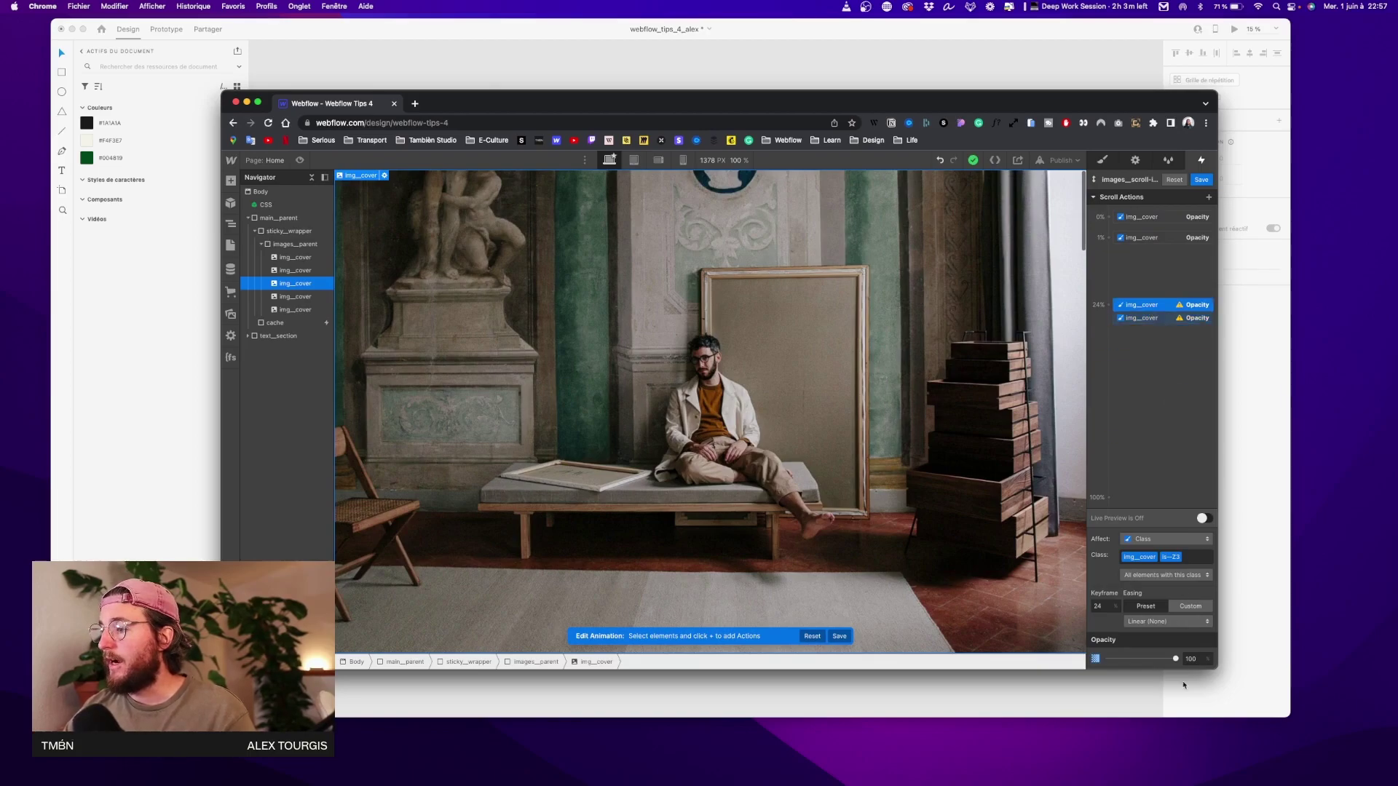
{"action": "left_click", "coordinate": [1158, 319]}
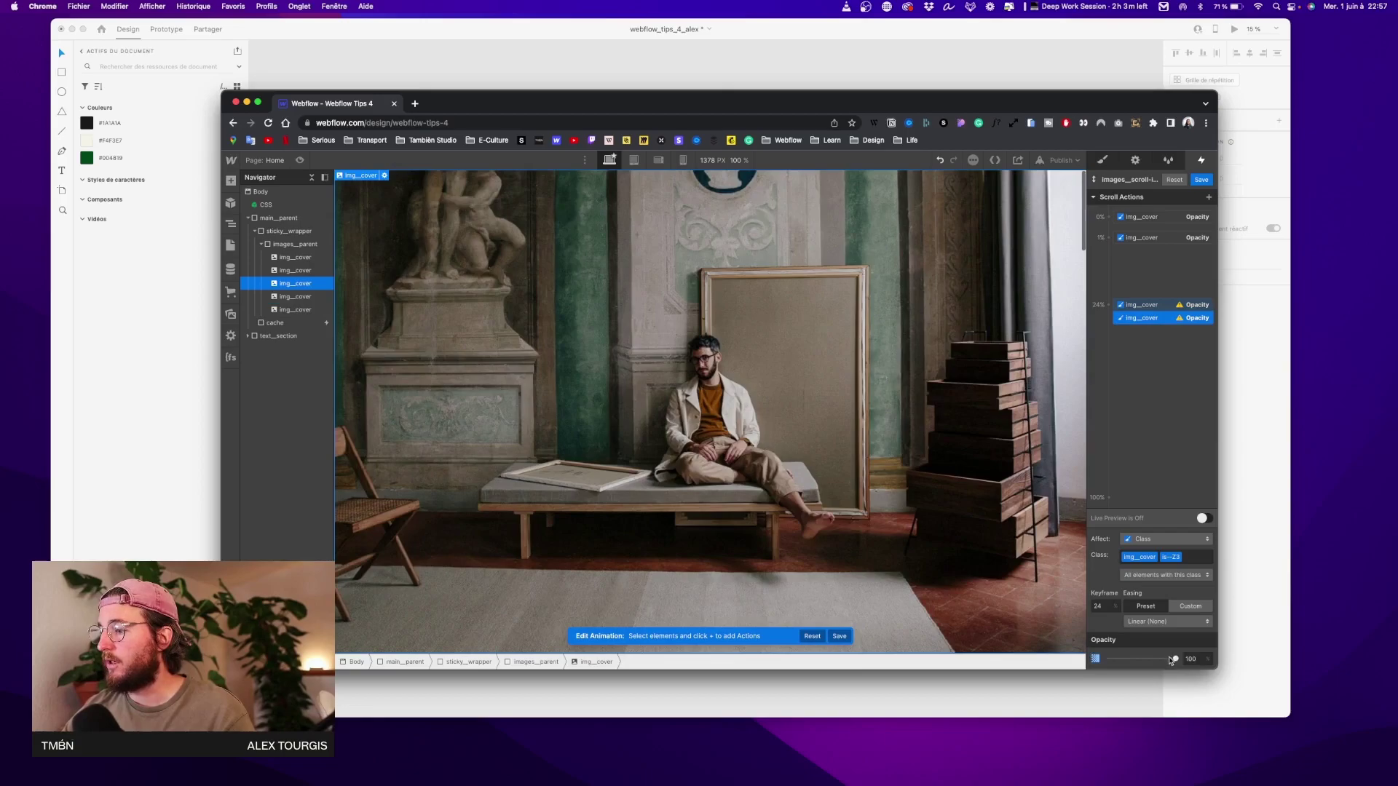
{"action": "left_click_drag", "start_coordinate": [1140, 320], "coordinate": [1140, 332]}
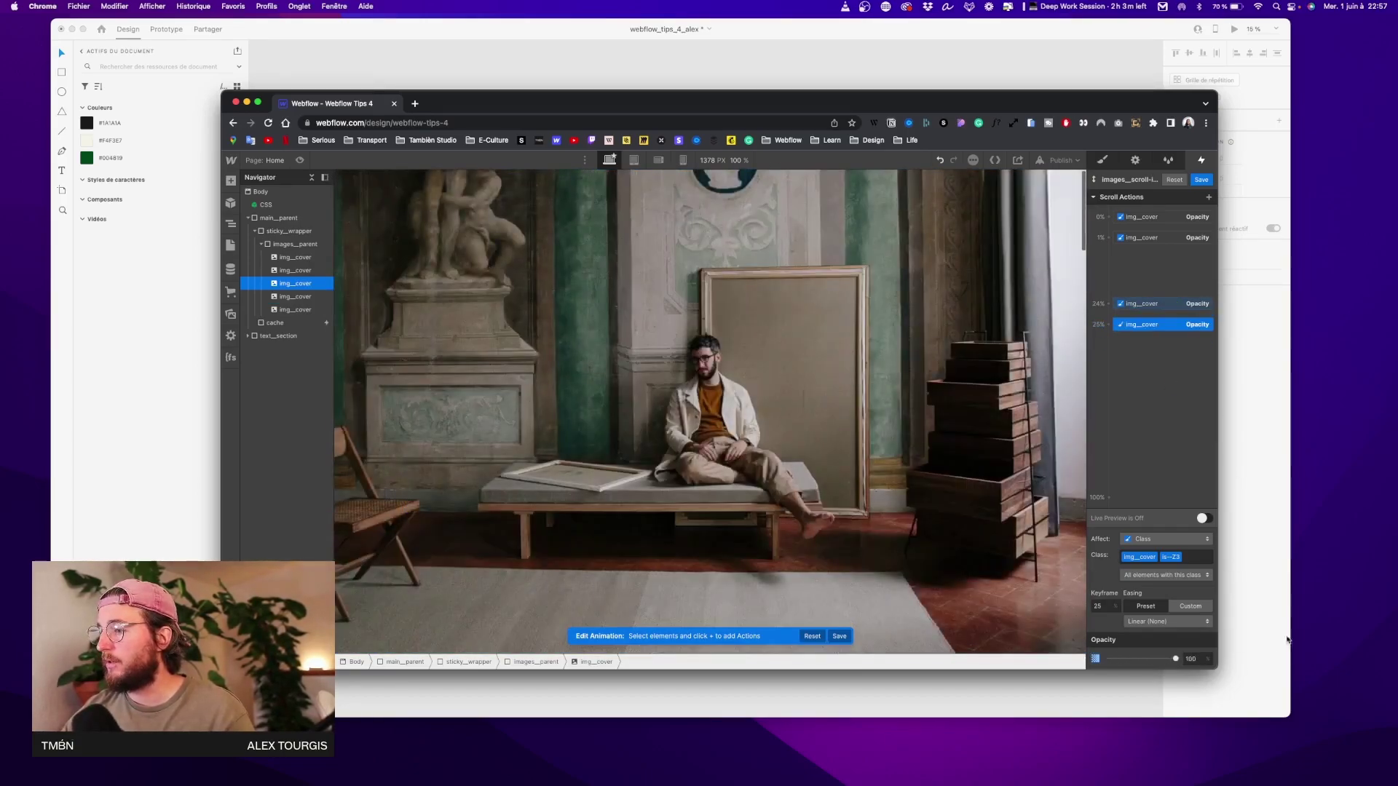
{"action": "scroll", "coordinate": [849, 359], "scroll_direction": "down", "scroll_amount": 5}
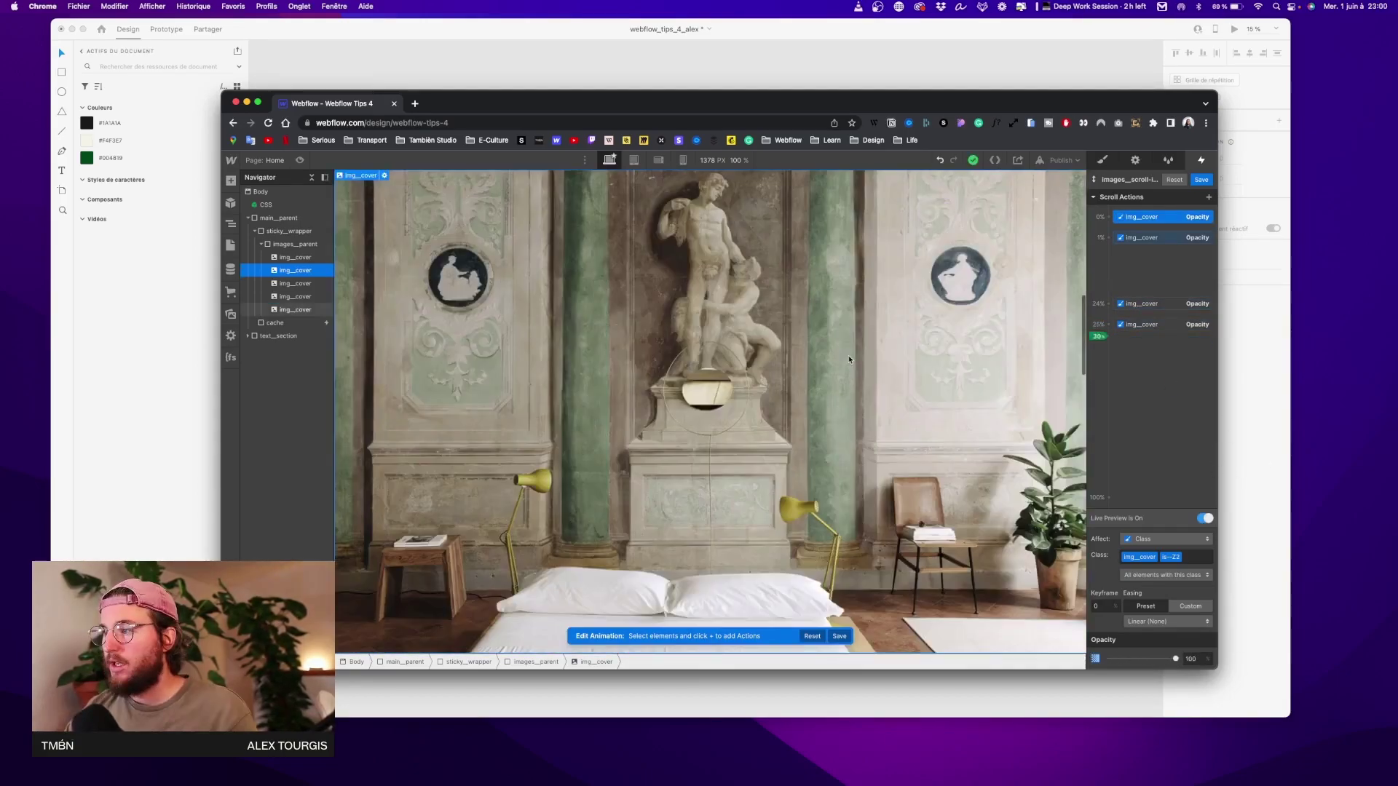
{"action": "scroll", "coordinate": [849, 359], "scroll_direction": "up", "scroll_amount": 5}
{"action": "scroll", "coordinate": [849, 359], "scroll_direction": "down", "scroll_amount": 3}
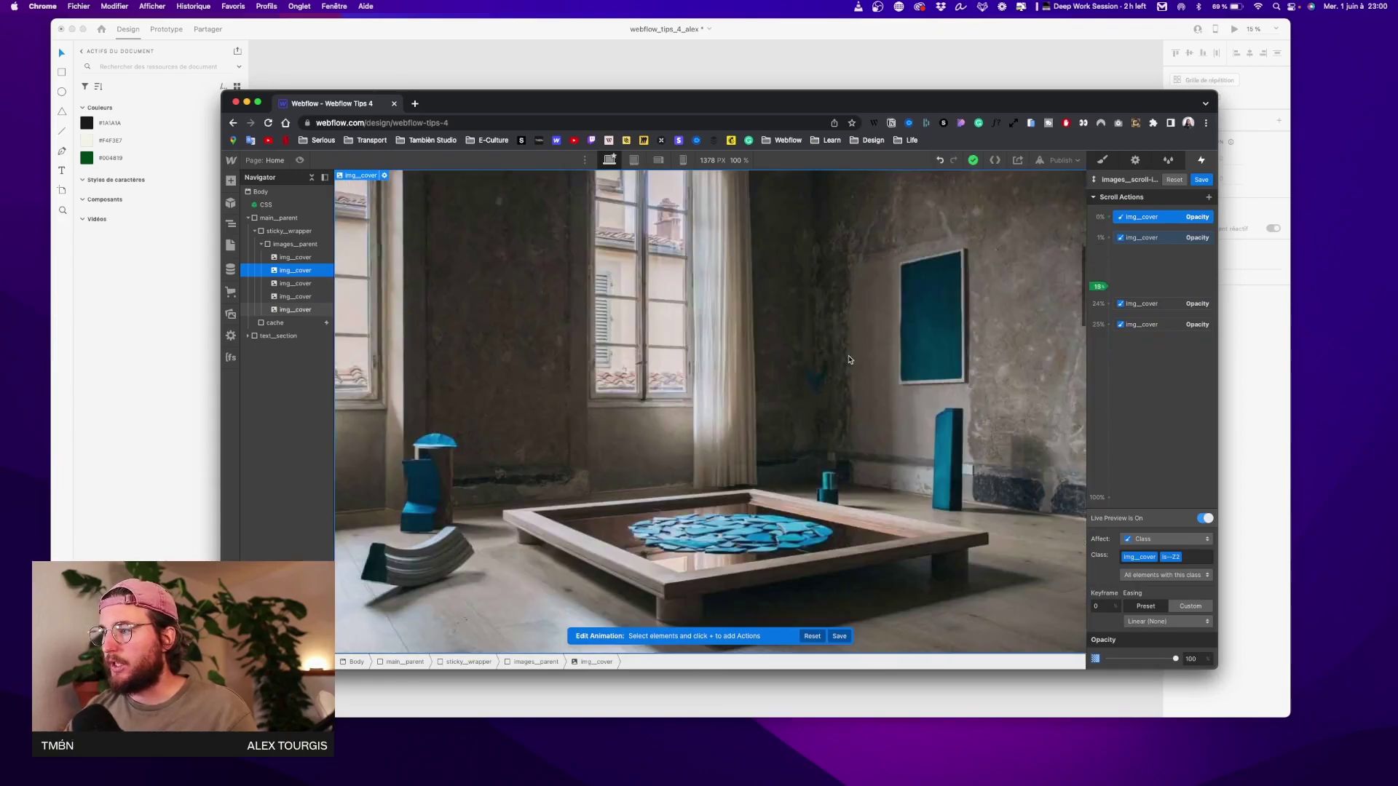
Duplicate the third img__cover's two opacity actions to the 50% keyframe and change the copies' target to the fourth img__cover
{"action": "left_click", "coordinate": [1144, 304]}
{"action": "left_click", "coordinate": [1143, 325], "text": "shift"}
{"action": "right_click", "coordinate": [1138, 328]}
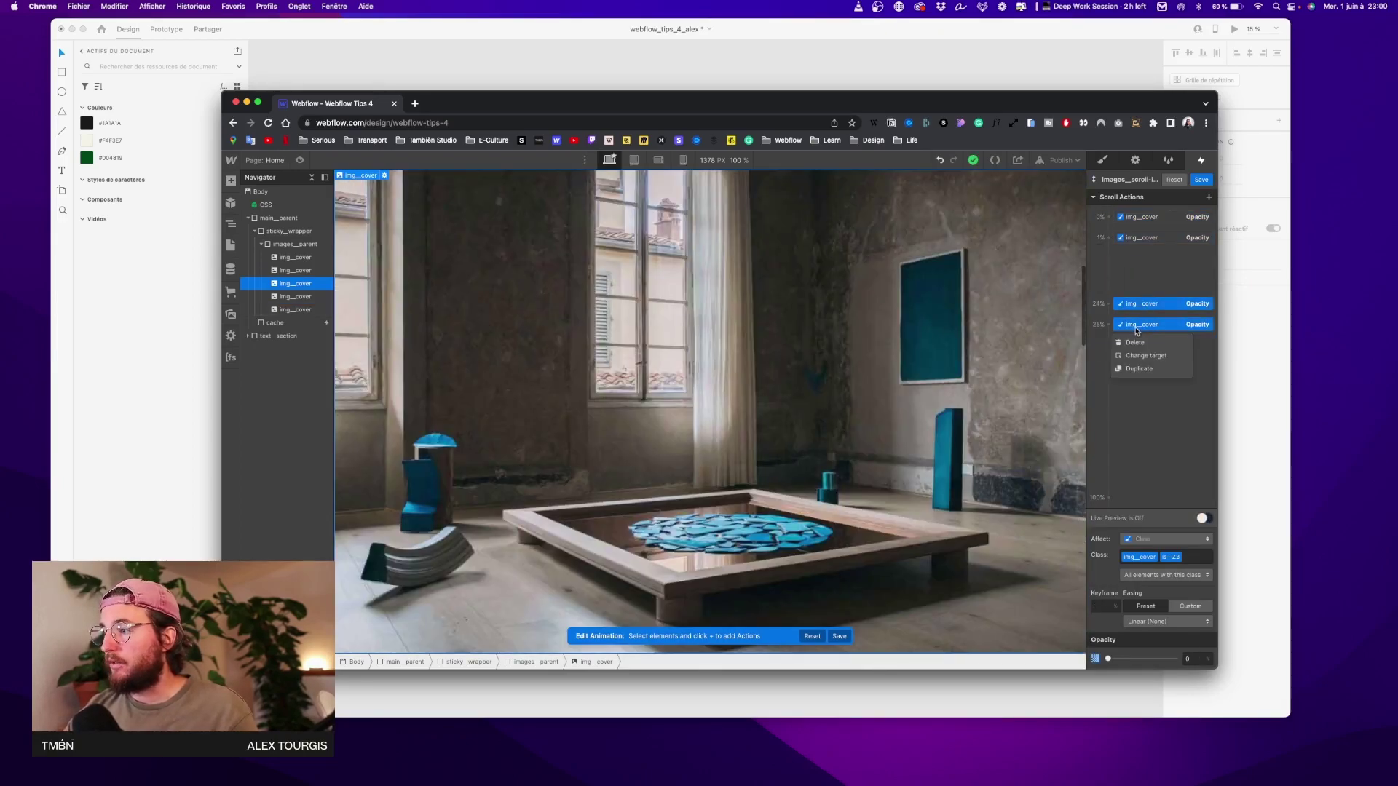
{"action": "left_click", "coordinate": [1146, 356]}
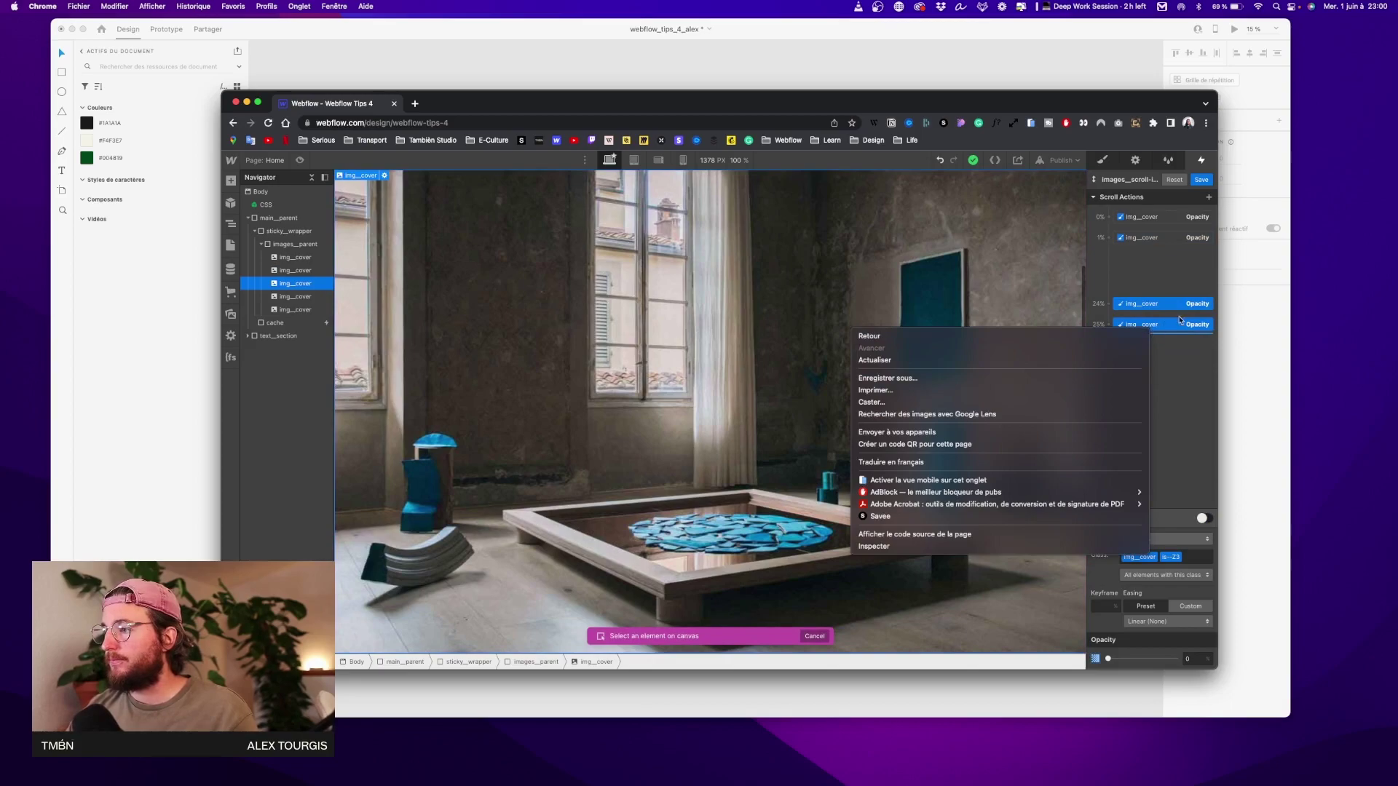
{"action": "right_click", "coordinate": [1178, 321]}
{"action": "left_click", "coordinate": [1163, 368]}
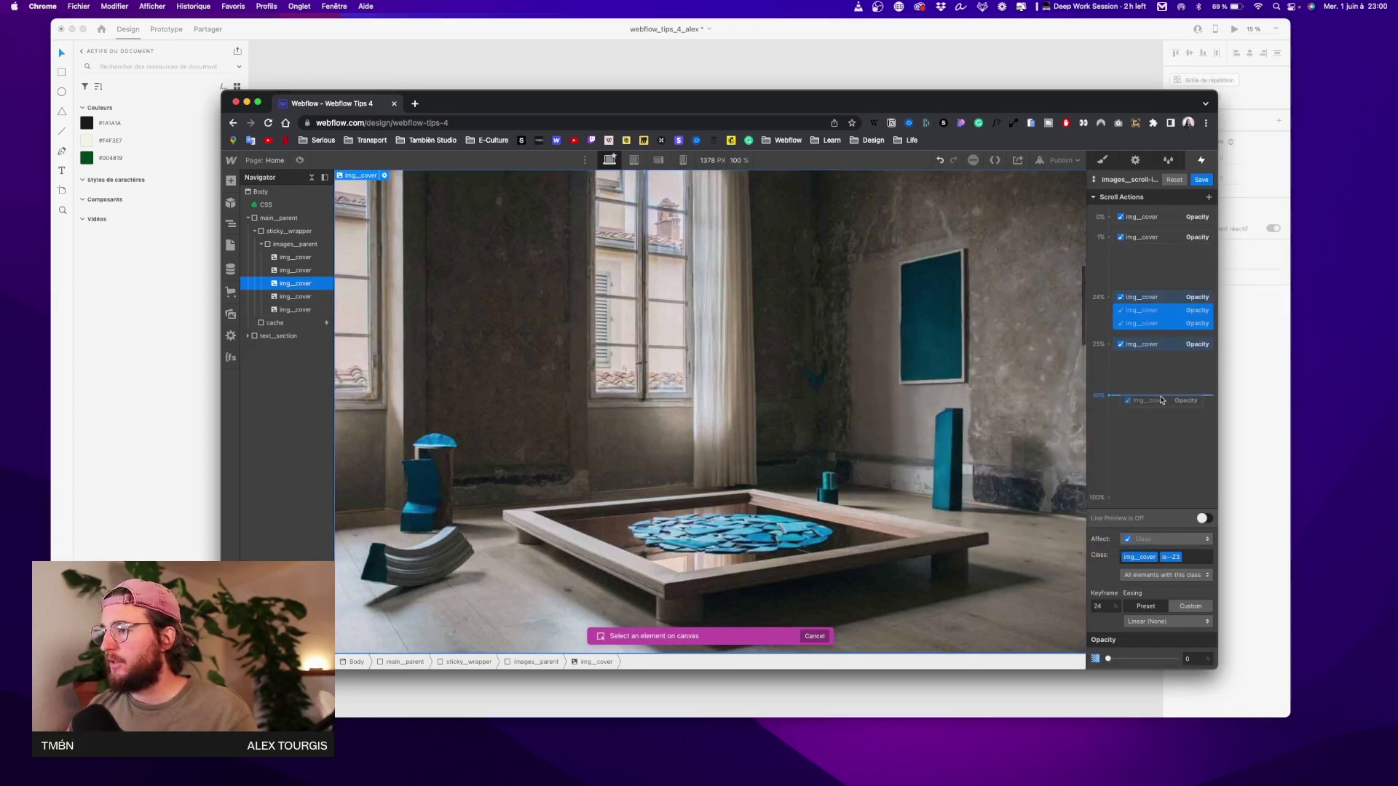
{"action": "left_click_drag", "start_coordinate": [1161, 402], "coordinate": [1161, 399]}
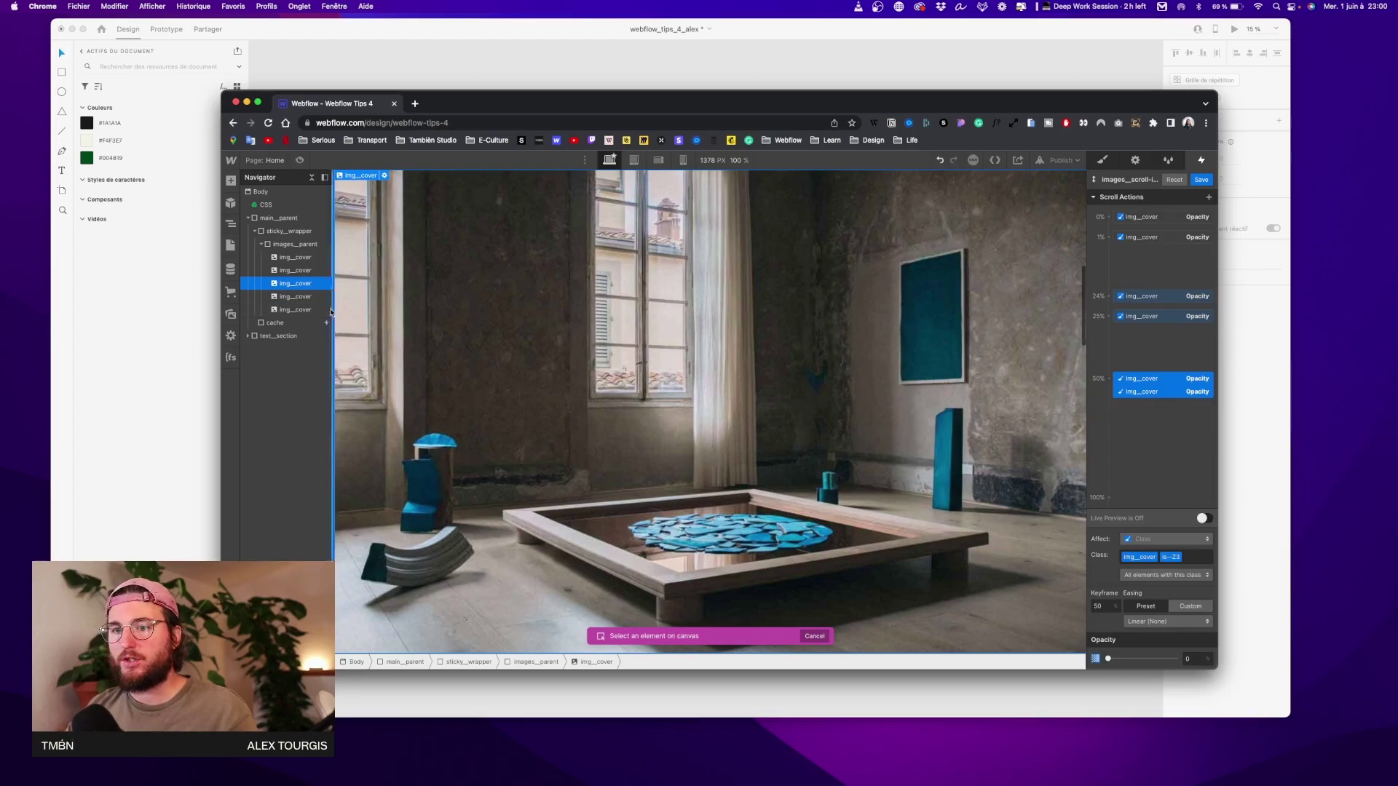
{"action": "left_click", "coordinate": [308, 296]}
Keep the fourth img__cover at opacity 0 at 50%, move its opacity 100 action to 51%, and save the animation
{"action": "left_click", "coordinate": [1162, 379]}
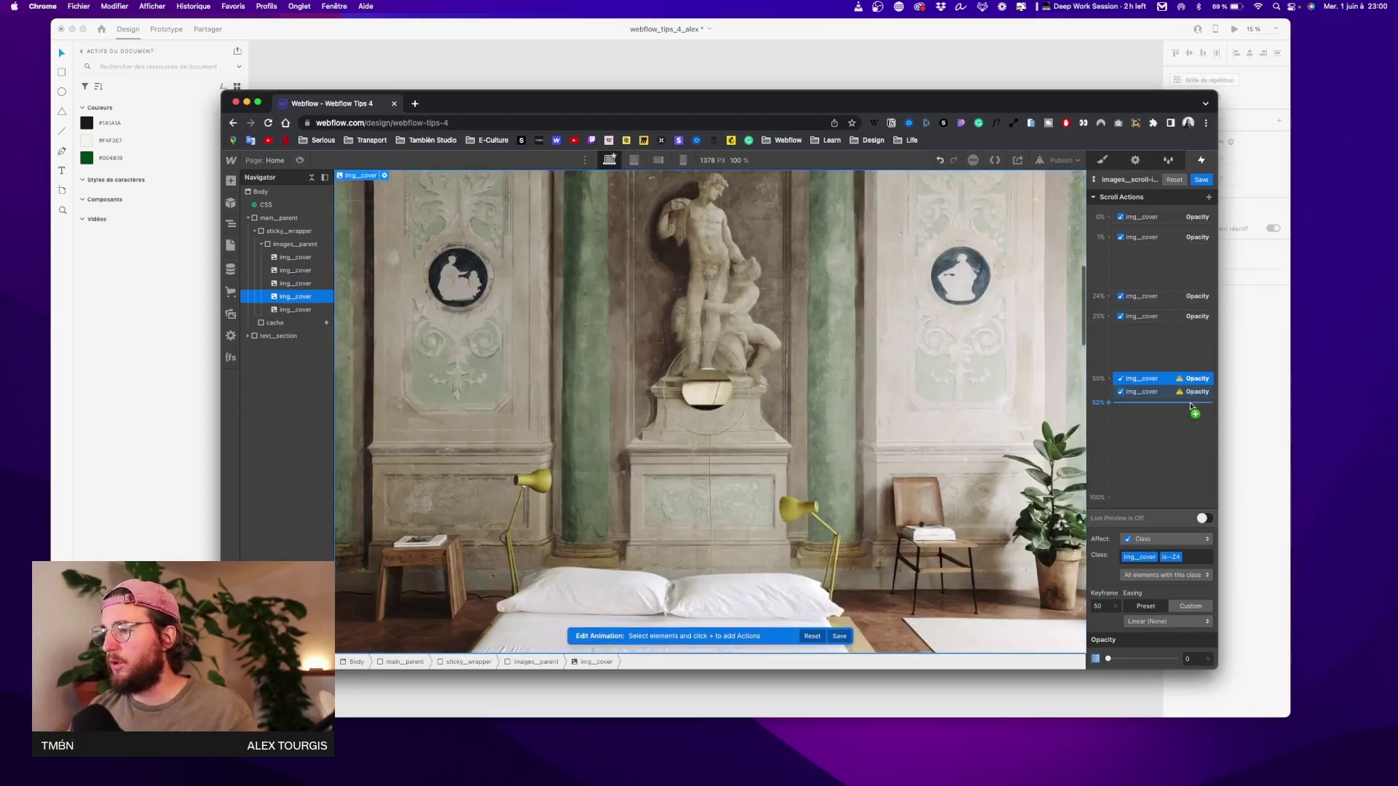
{"action": "left_click_drag", "start_coordinate": [1188, 405], "coordinate": [1185, 416]}
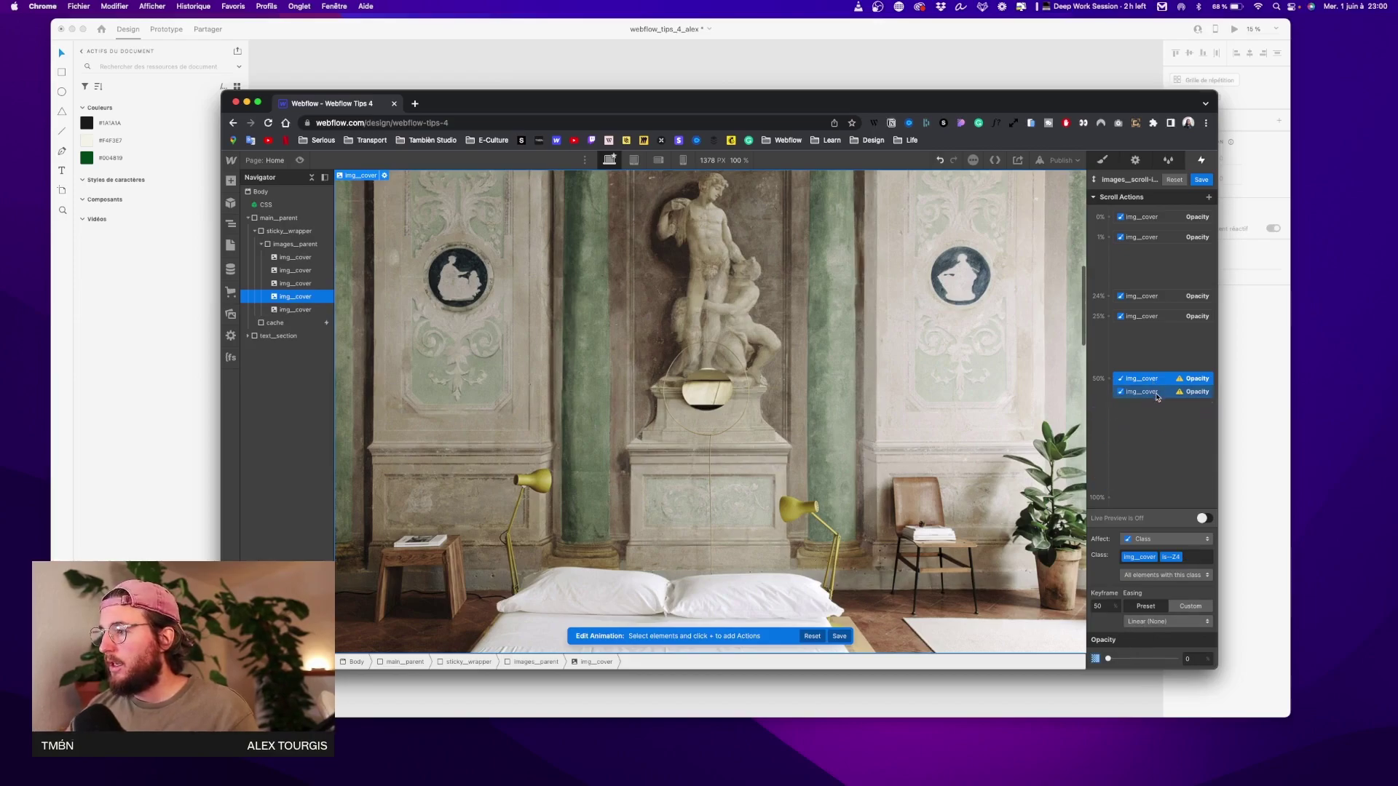
{"action": "left_click_drag", "start_coordinate": [1159, 394], "coordinate": [1158, 401]}
{"action": "left_click", "coordinate": [1141, 376]}
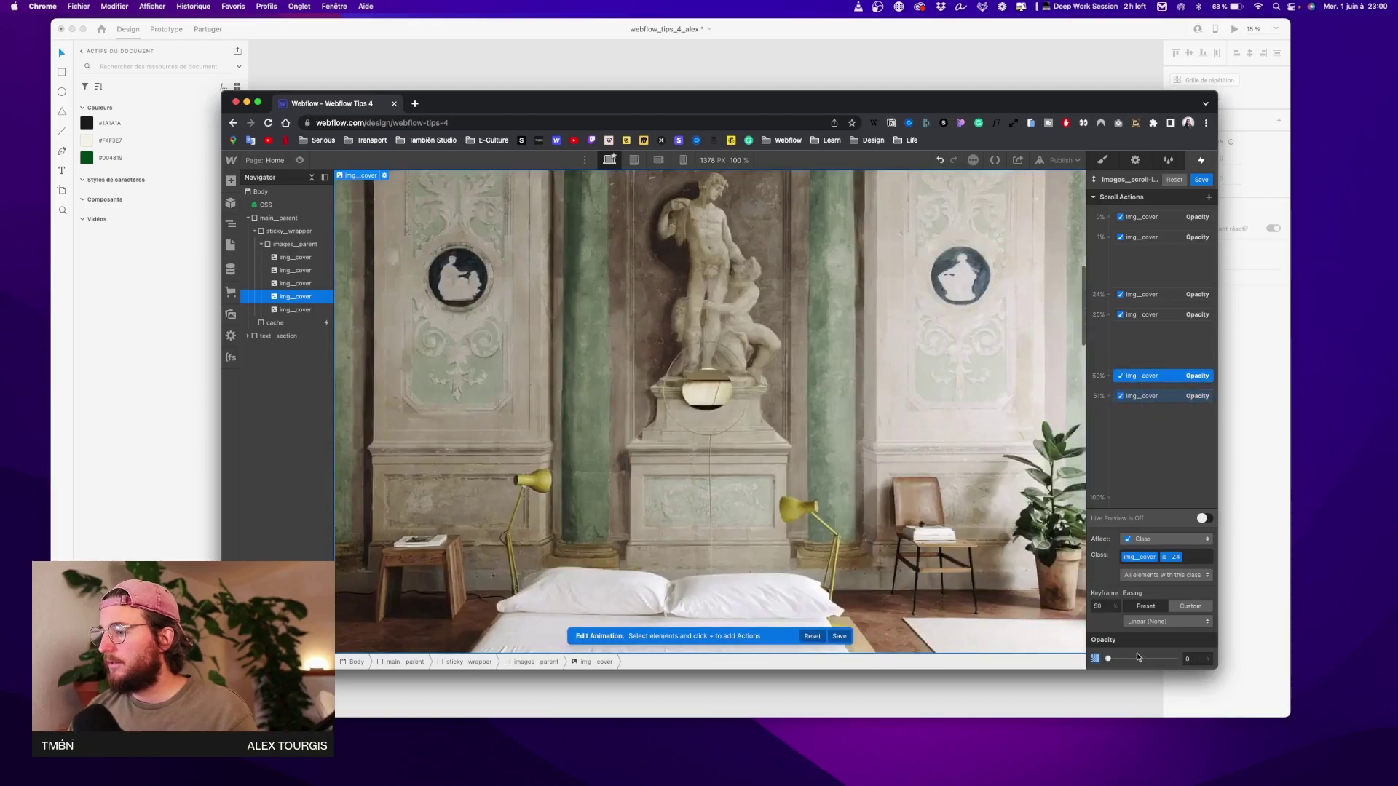
{"action": "left_click", "coordinate": [1151, 396]}
{"action": "left_click_drag", "start_coordinate": [1174, 661], "coordinate": [1235, 659]}
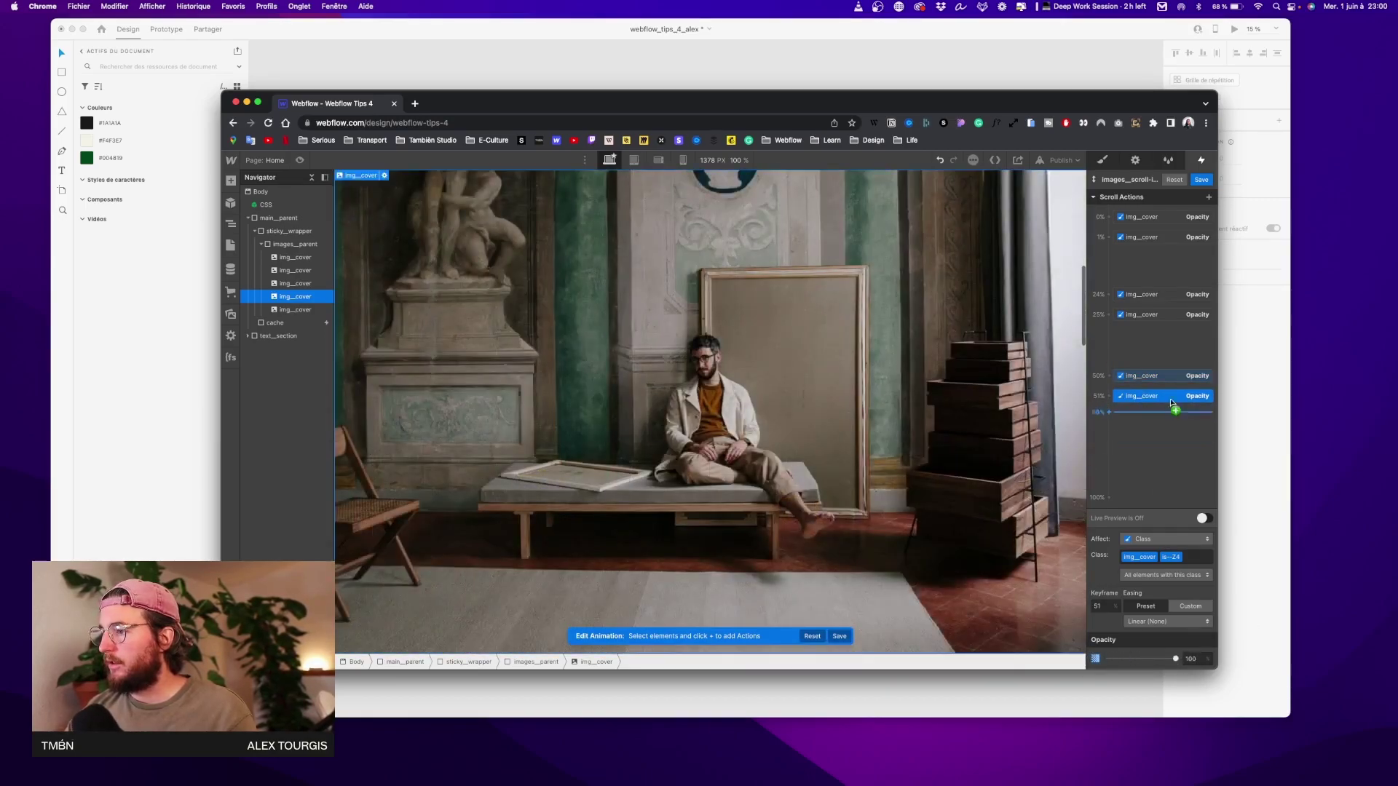
{"action": "left_click", "coordinate": [1141, 375]}
{"action": "left_click", "coordinate": [1159, 396]}
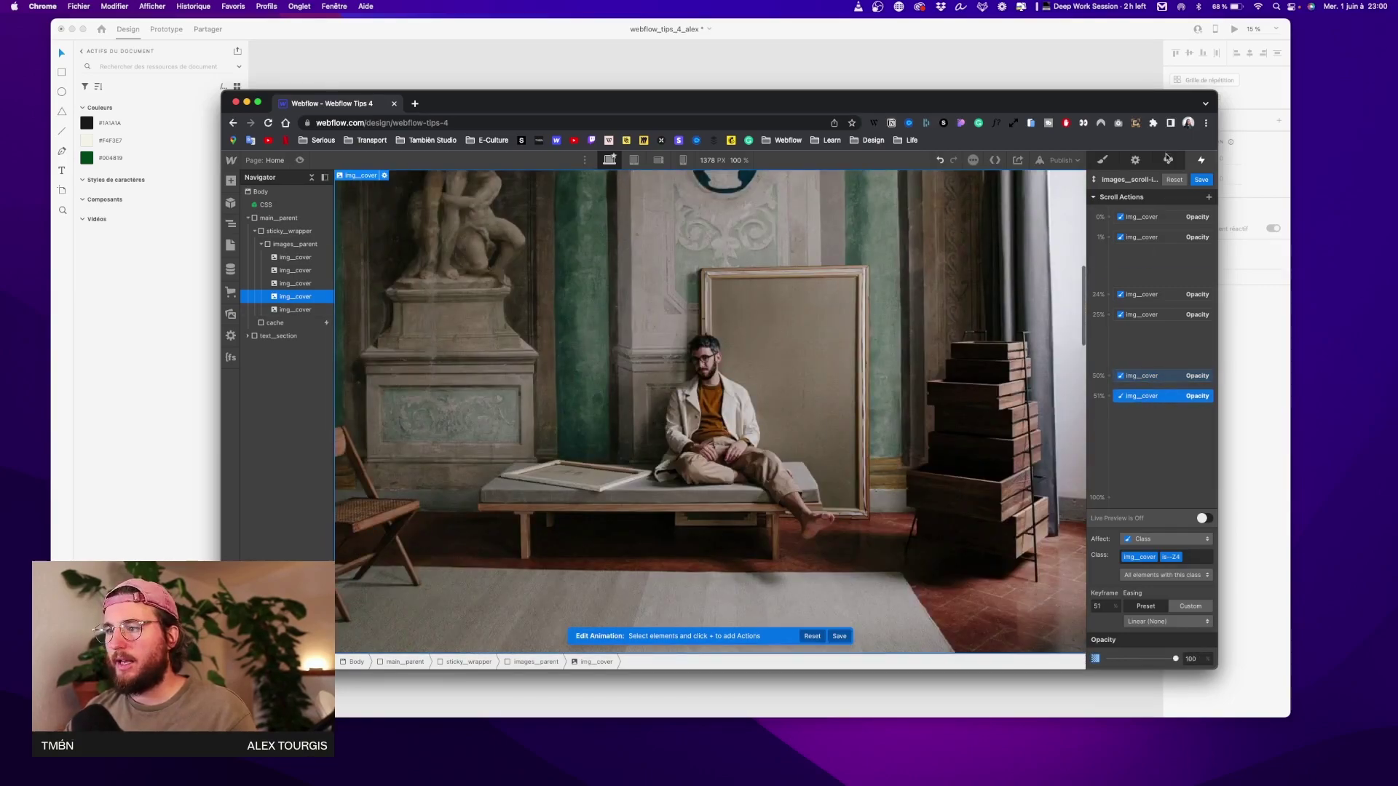
{"action": "left_click", "coordinate": [1201, 180]}
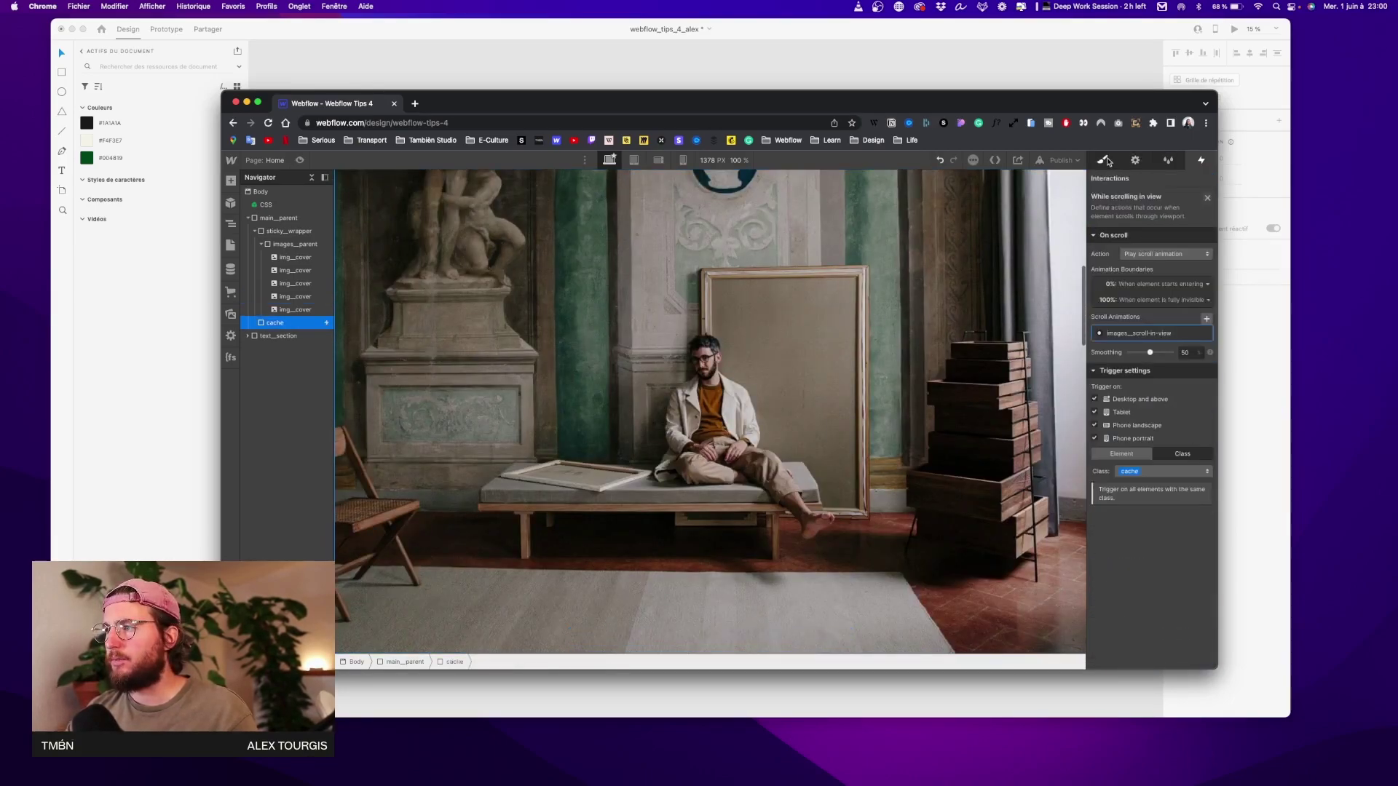
Replace the fourth img__cover's image with the ISEC...7.jpg asset
{"action": "left_click", "coordinate": [1141, 161]}
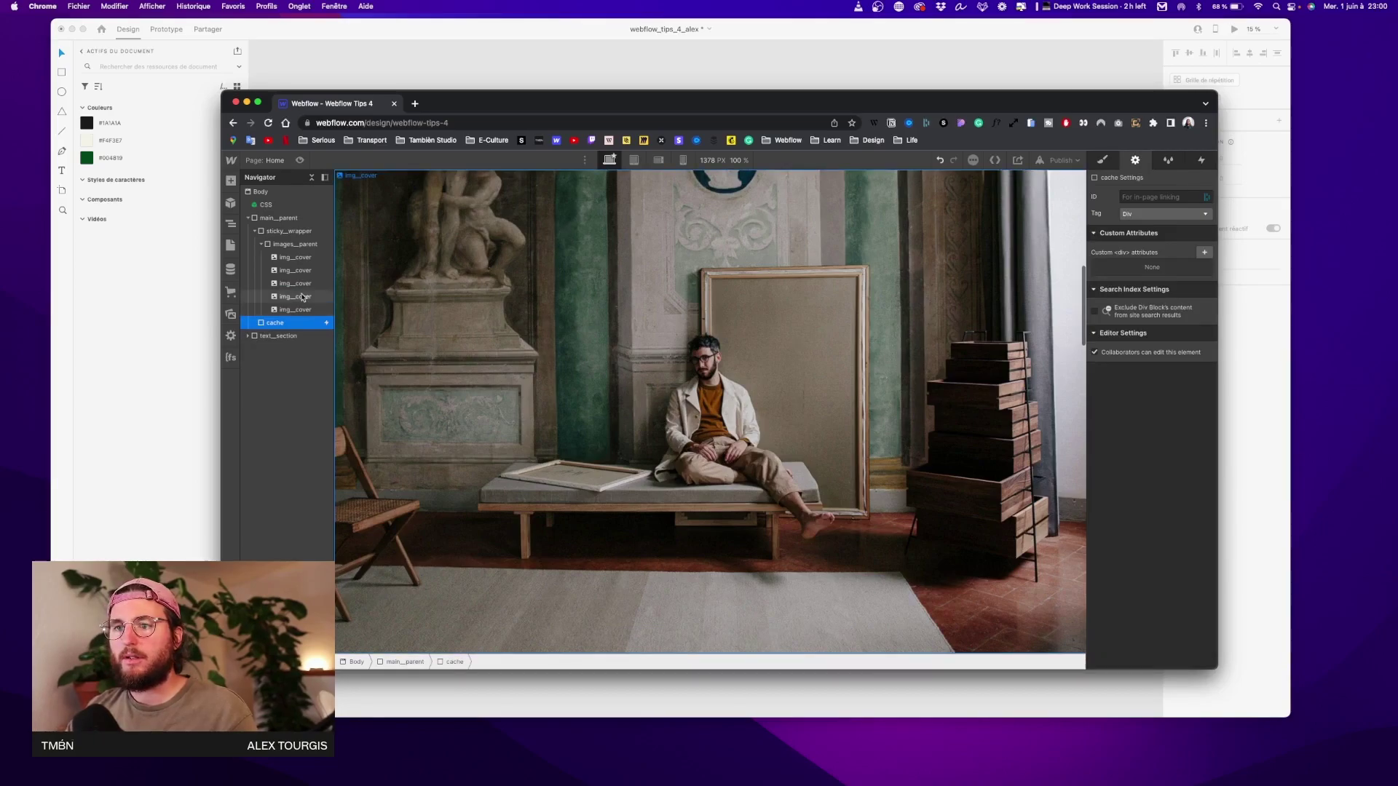
{"action": "left_click", "coordinate": [1071, 234]}
{"action": "left_click", "coordinate": [1137, 239]}
{"action": "key", "text": "ctrl+Up"}
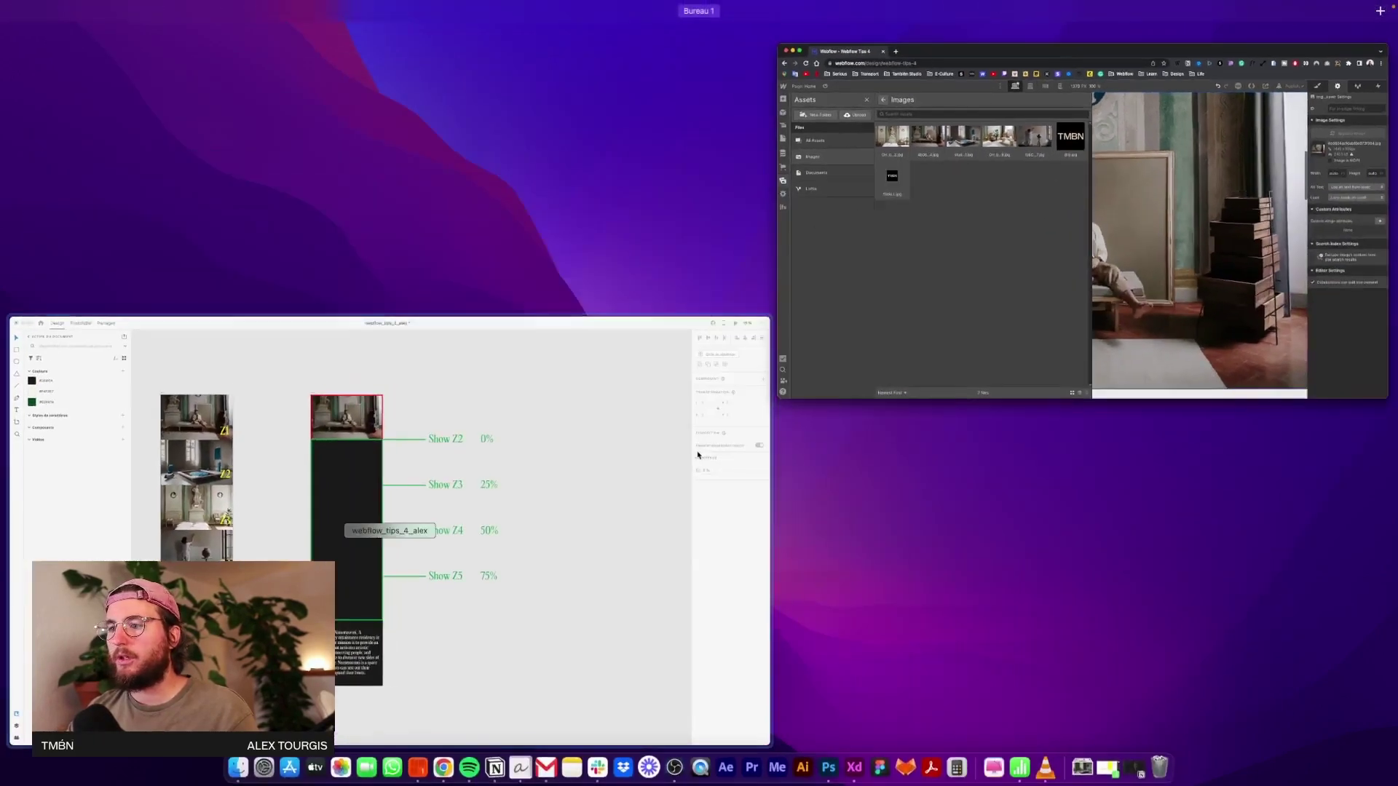
{"action": "left_click", "coordinate": [1092, 246]}
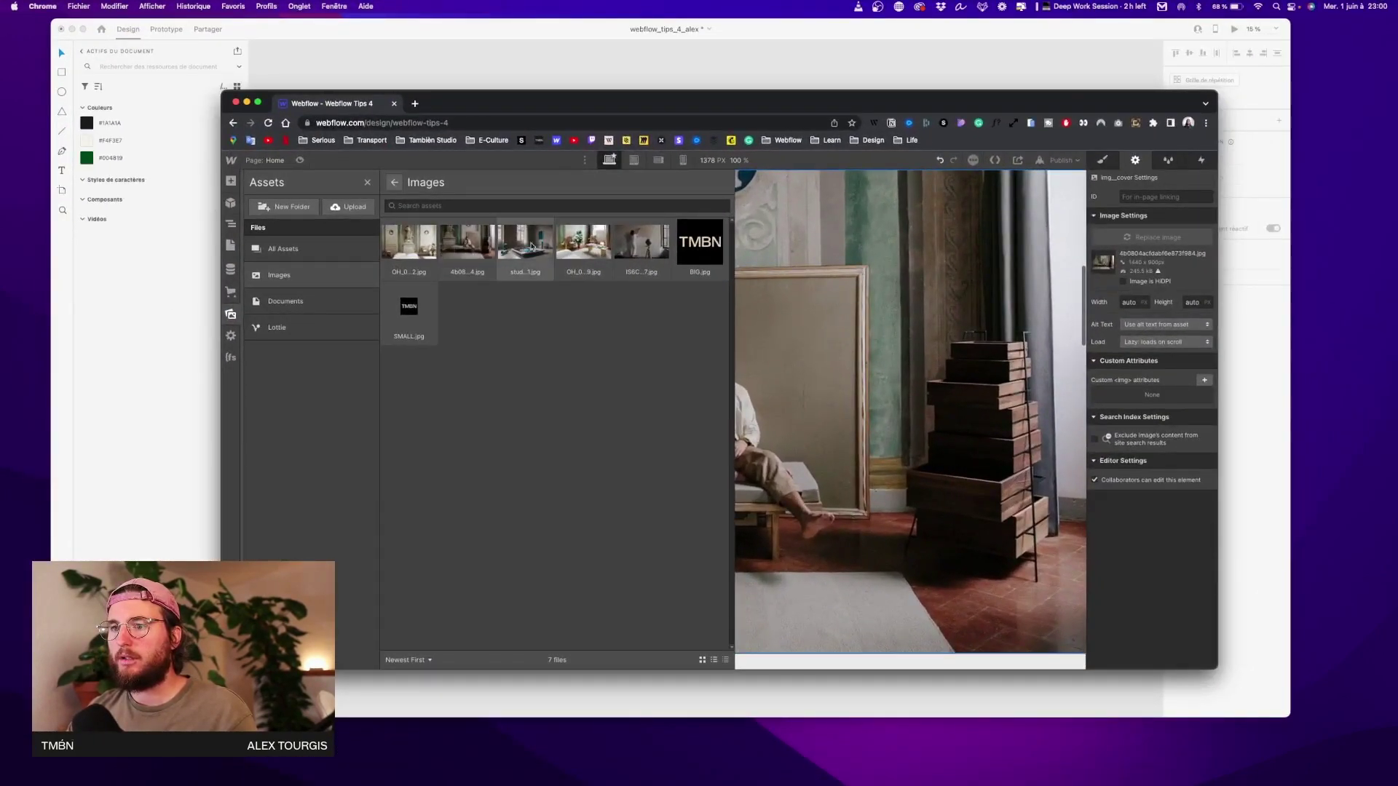
{"action": "left_click", "coordinate": [635, 246]}
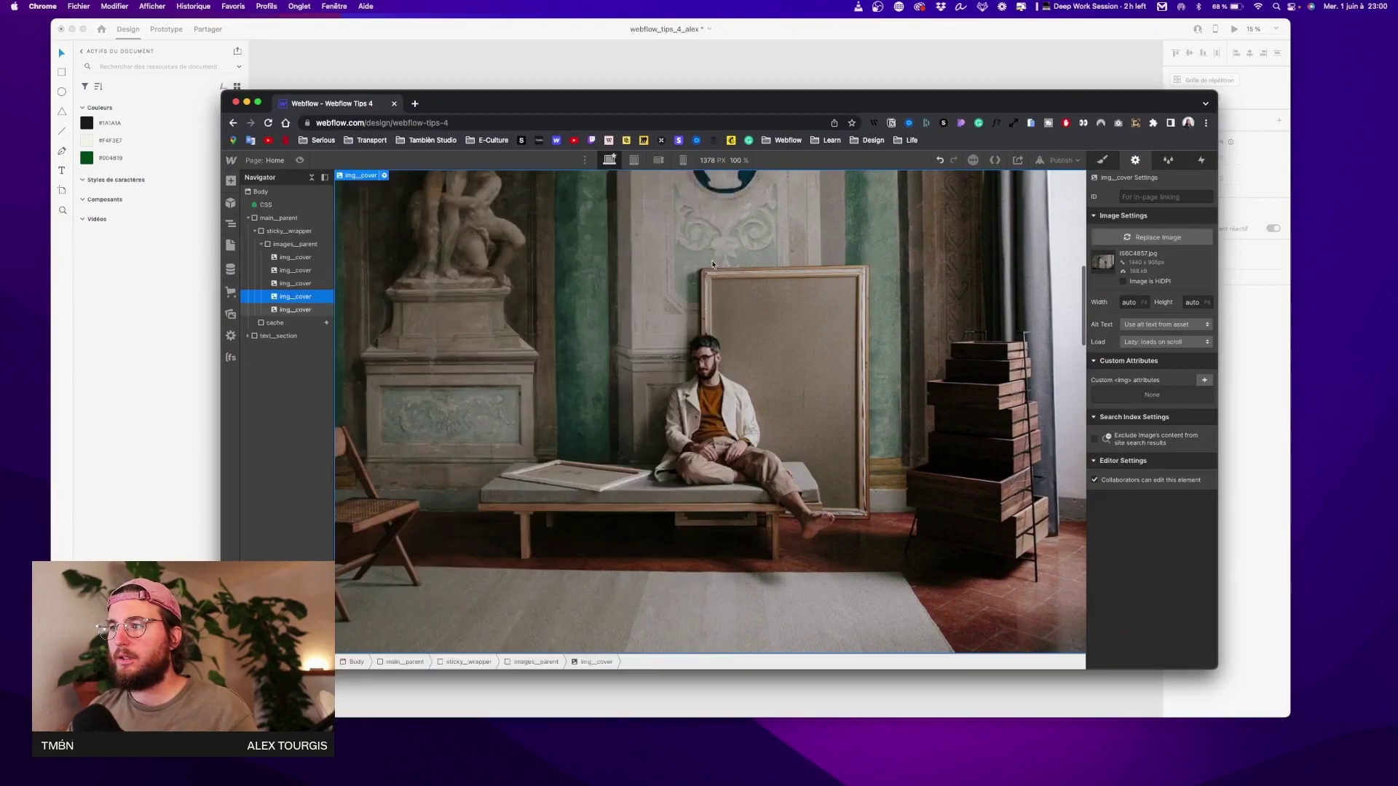
Replace the fifth img__cover's image with the OH_08_07_NUMEROVENTI asset
{"action": "left_click", "coordinate": [294, 310]}
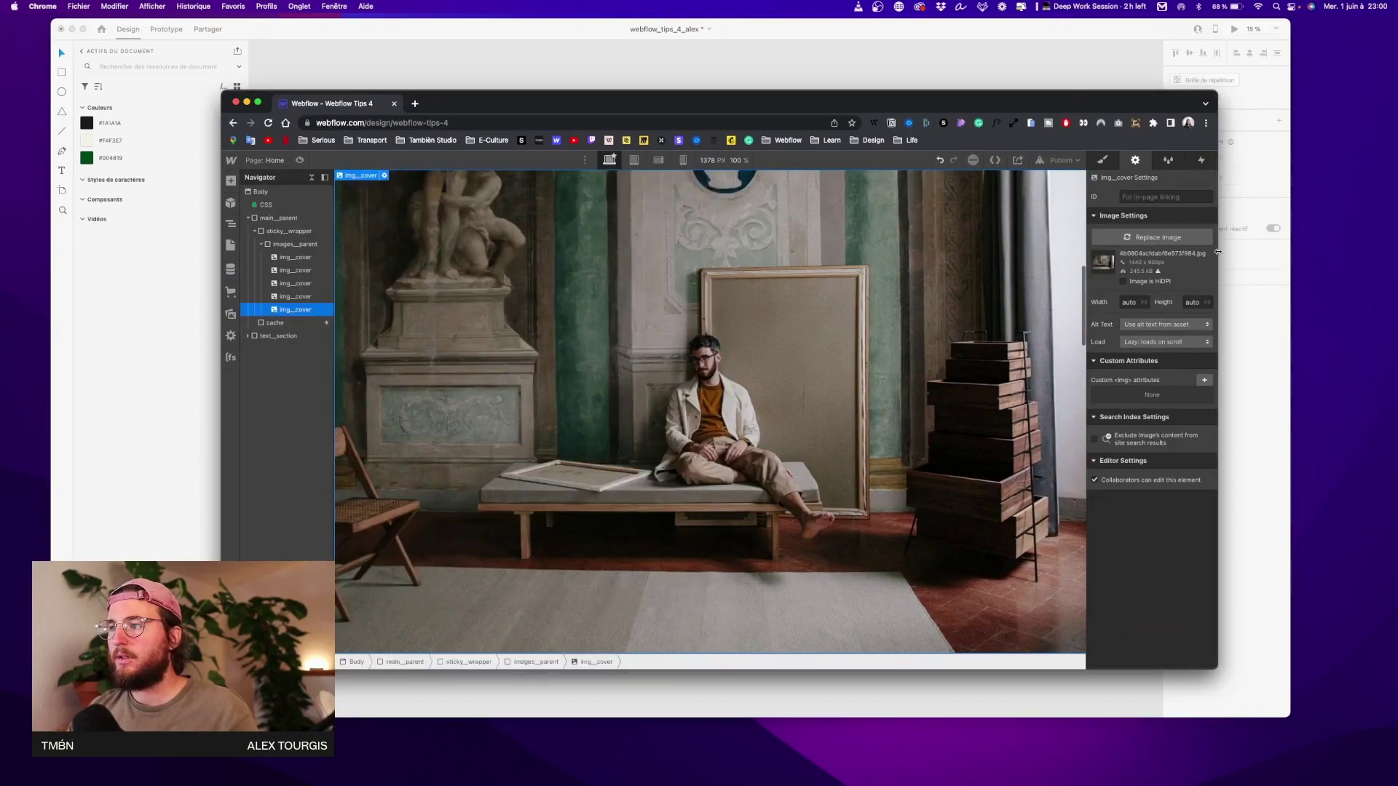
{"action": "left_click", "coordinate": [1165, 240]}
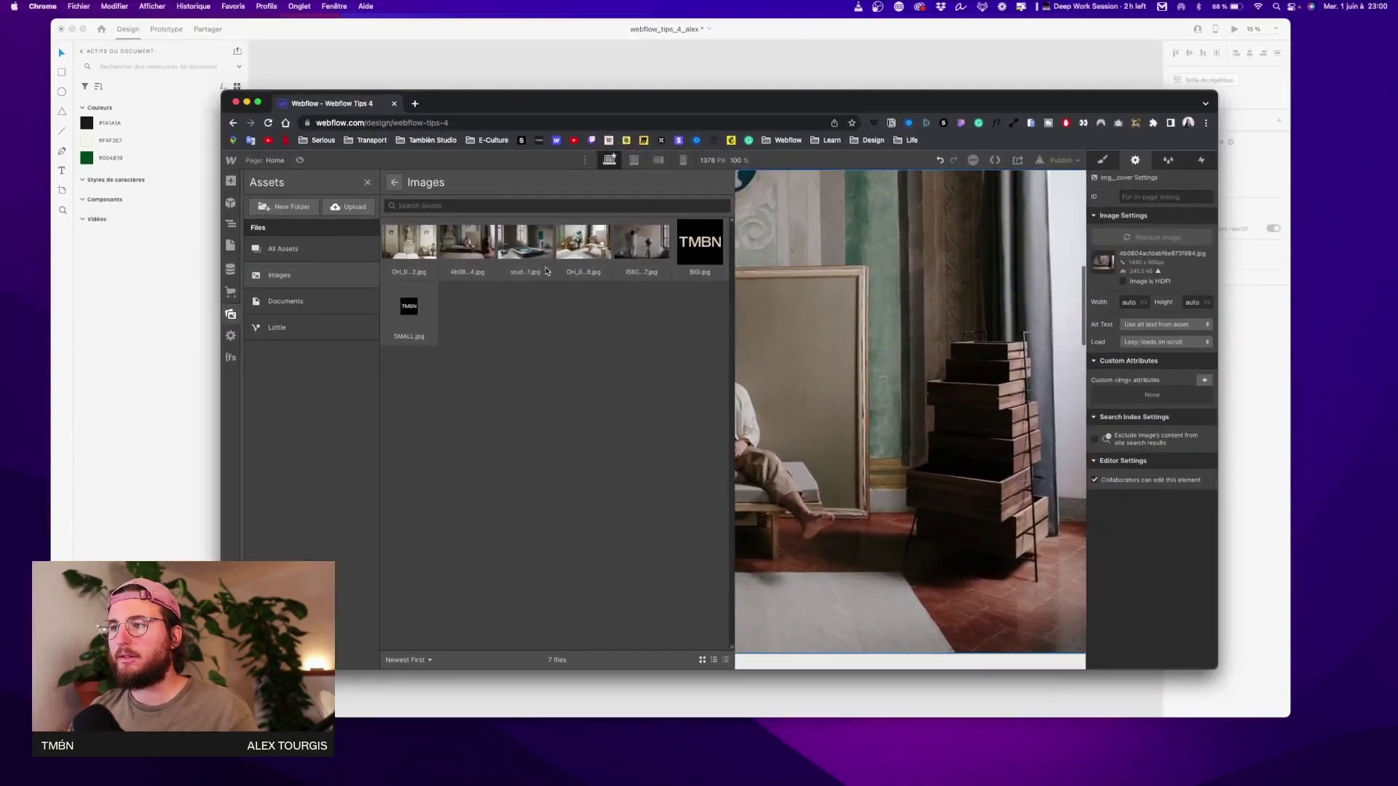
{"action": "left_click", "coordinate": [586, 242]}
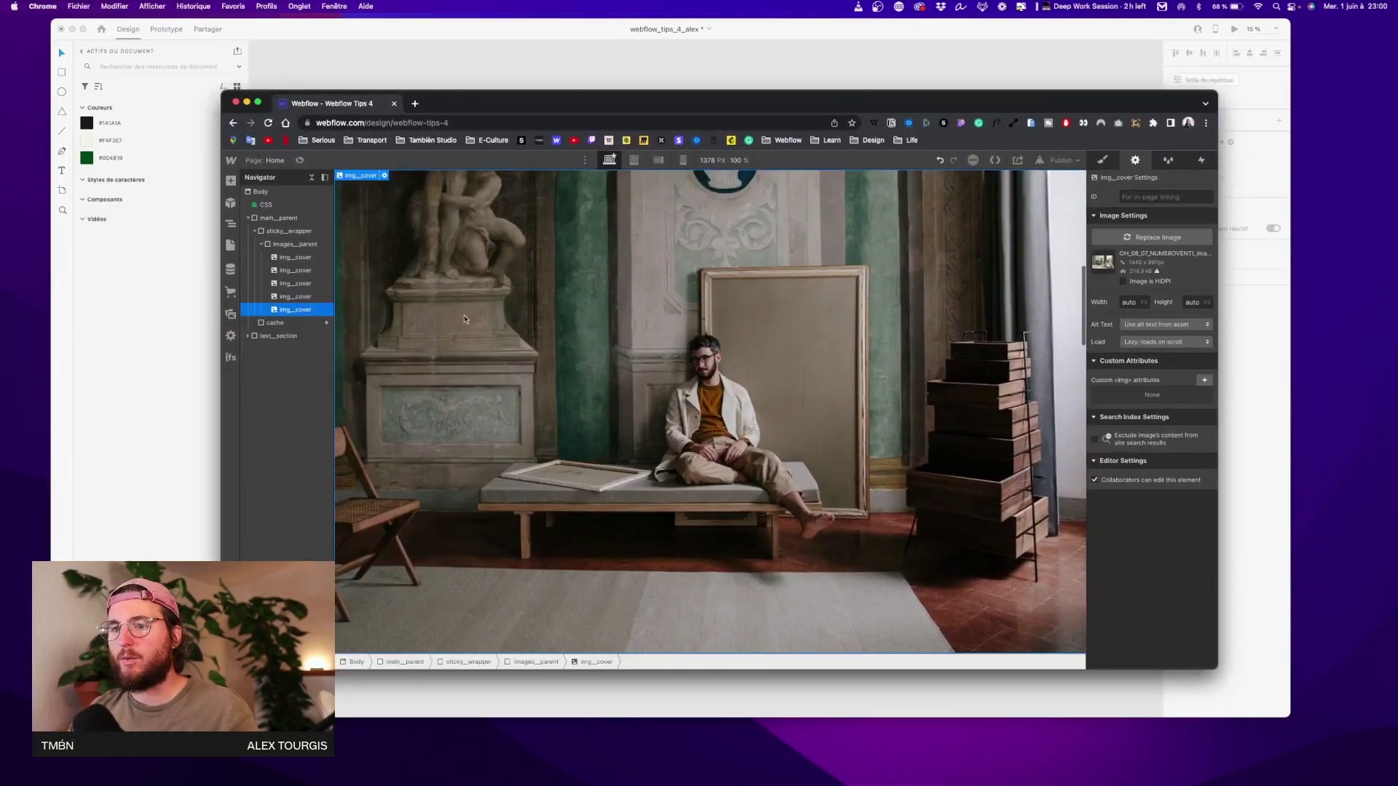
Open the cache block's images__scroll-in-view animation and check the image reveals by scrolling with live preview on
{"action": "left_click", "coordinate": [270, 323]}
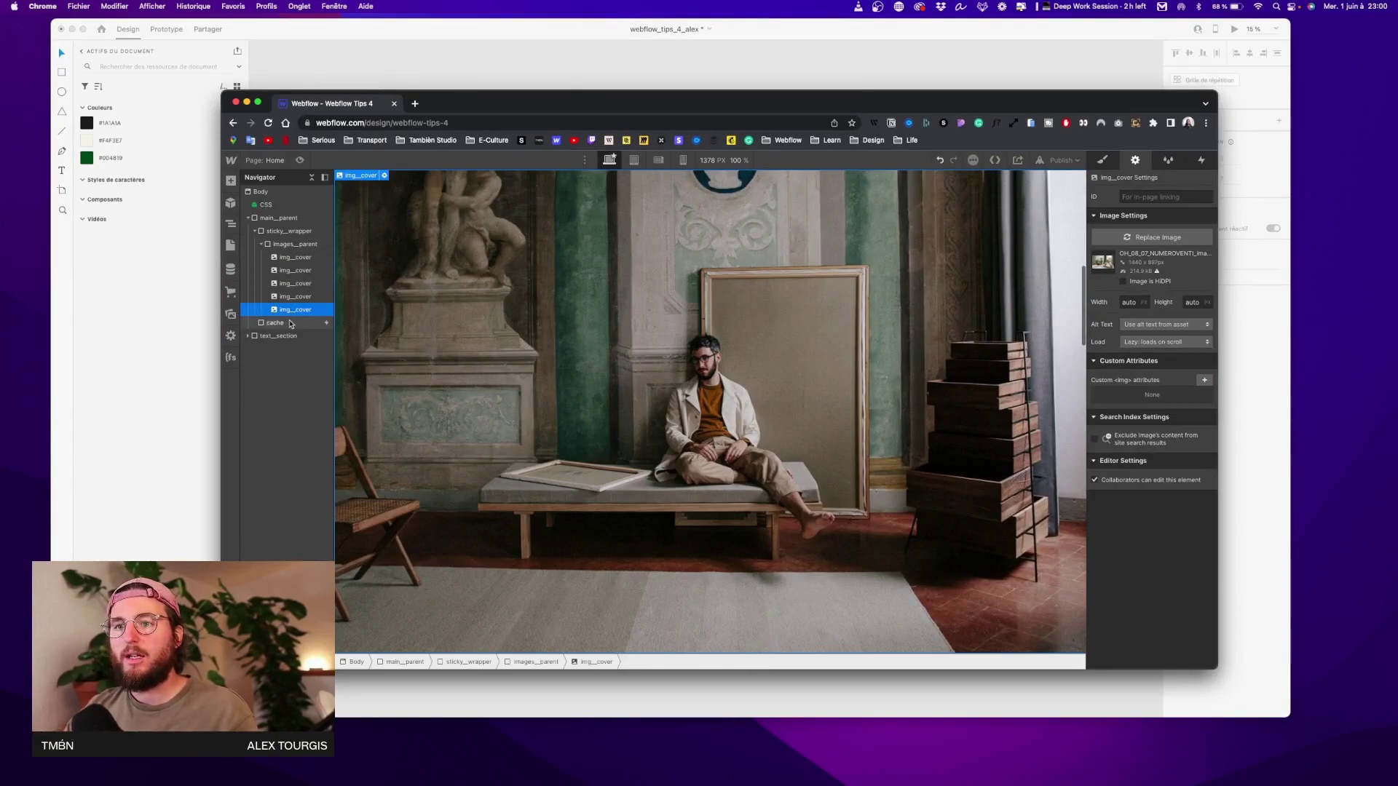
{"action": "left_click", "coordinate": [1200, 161]}
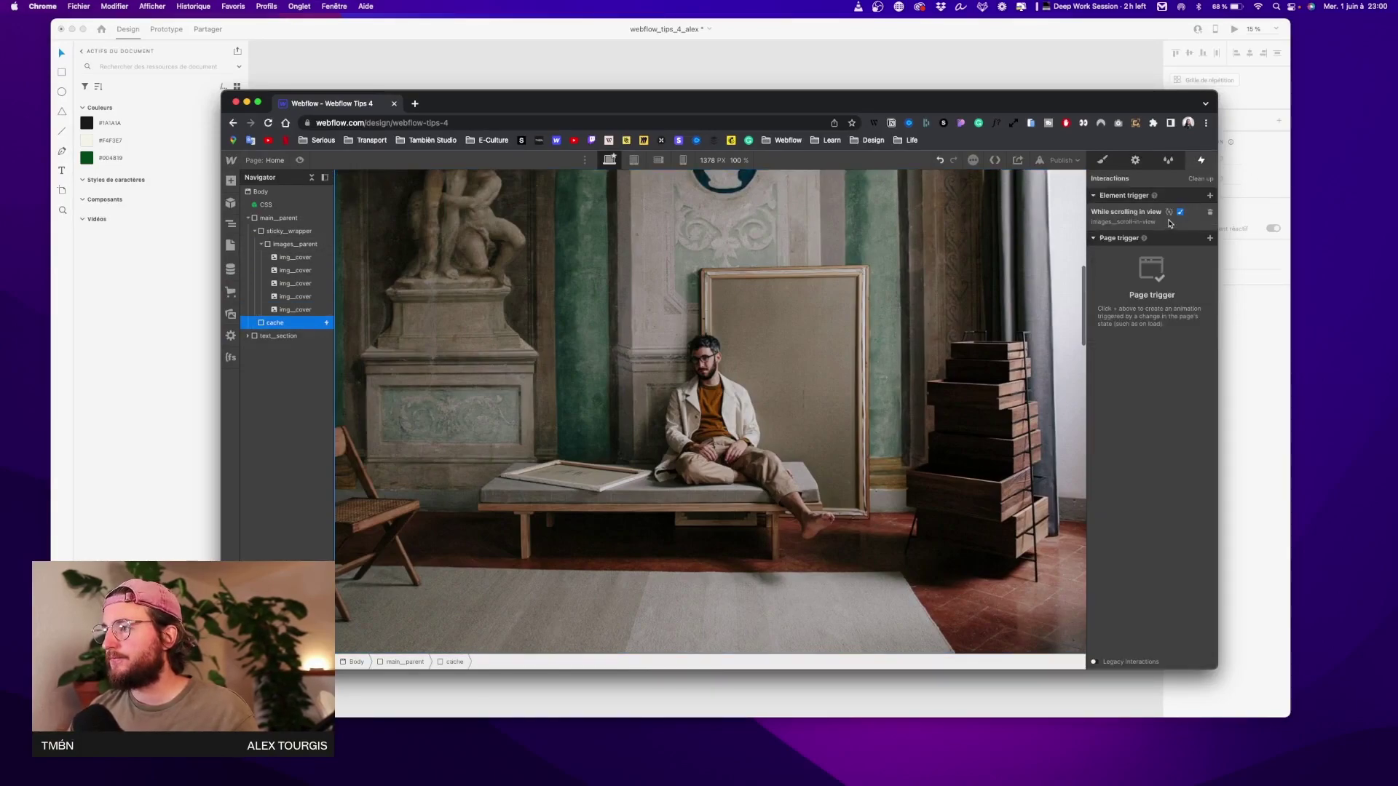
{"action": "left_click", "coordinate": [1170, 223]}
{"action": "left_click", "coordinate": [1161, 332]}
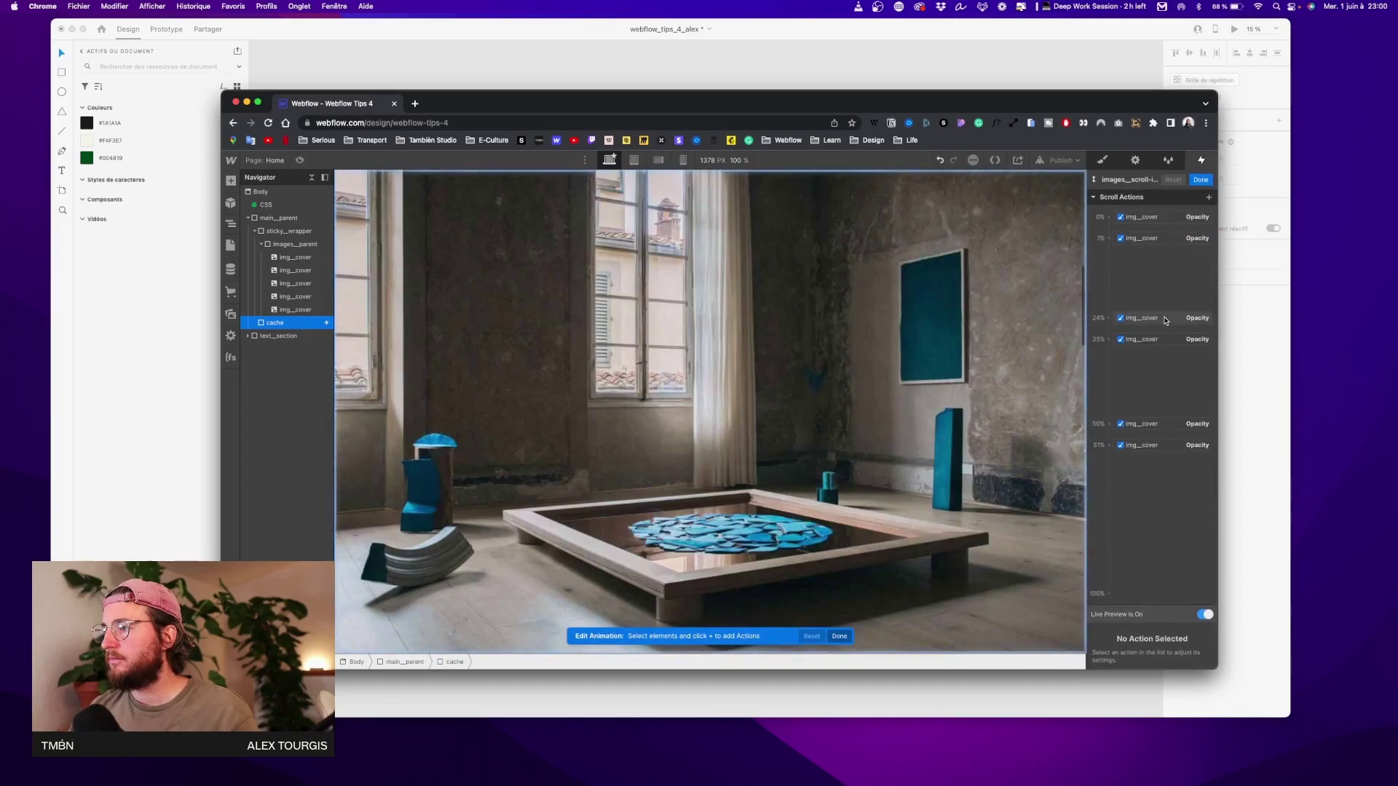
{"action": "left_click", "coordinate": [1204, 615]}
{"action": "left_click", "coordinate": [1204, 615]}
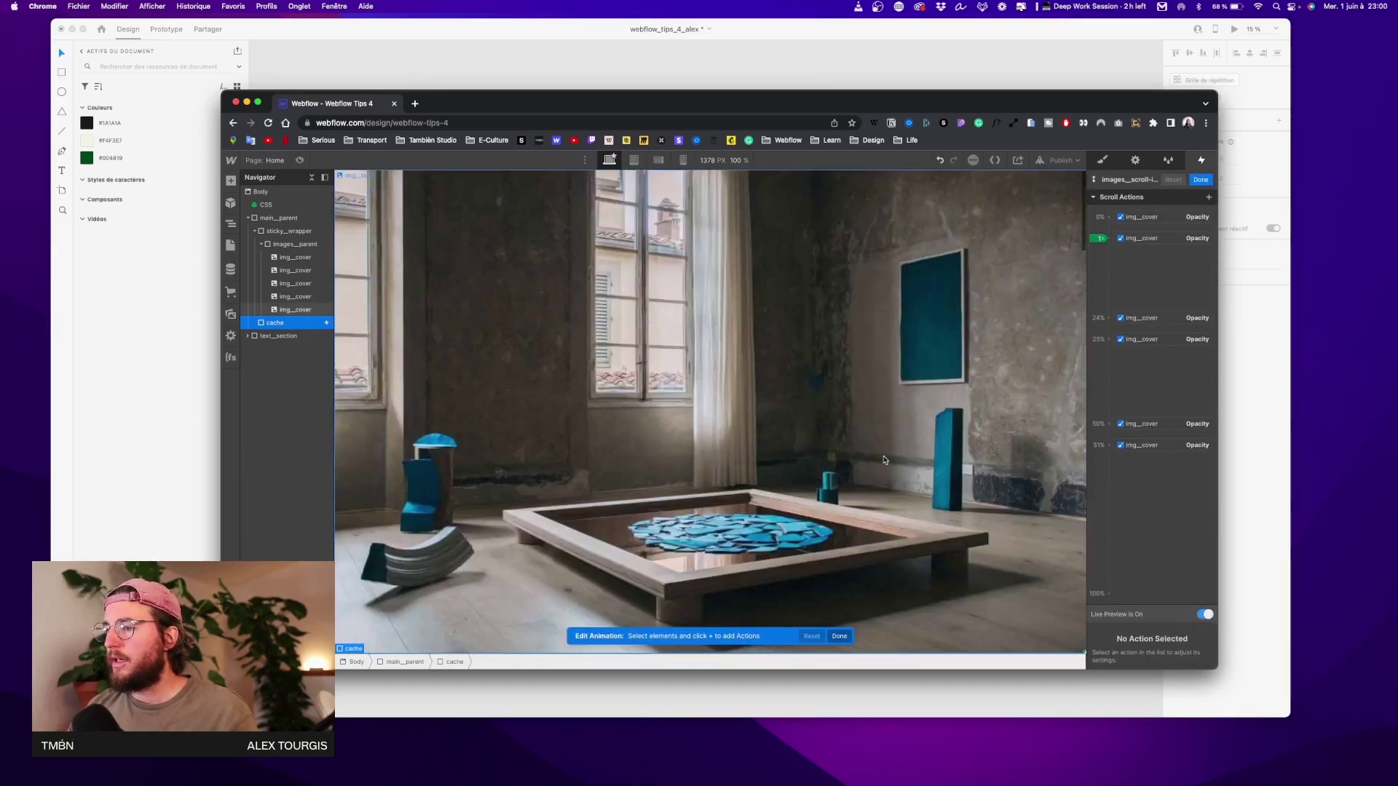
{"action": "scroll", "coordinate": [884, 459], "scroll_direction": "down", "scroll_amount": 10}
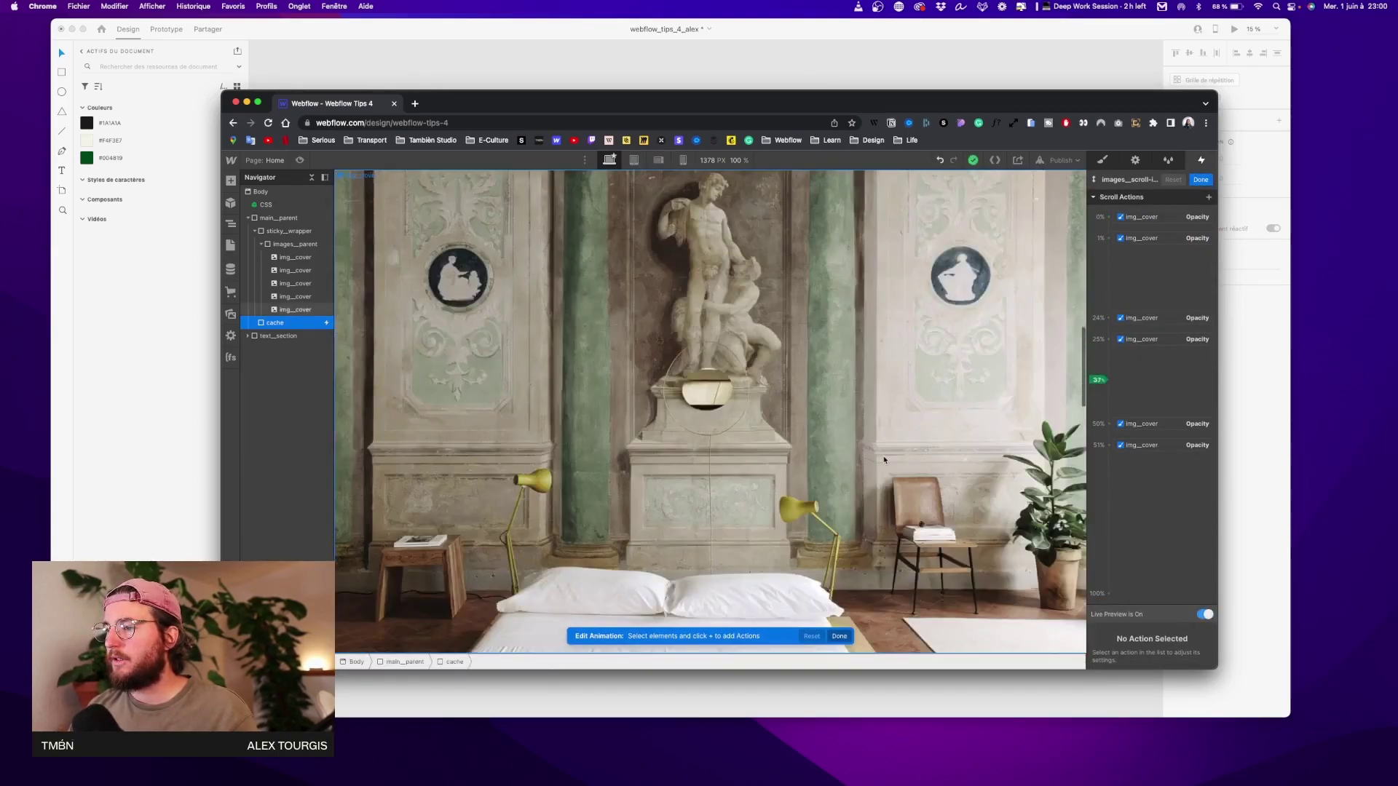
{"action": "scroll", "coordinate": [884, 459], "scroll_direction": "up", "scroll_amount": 10}
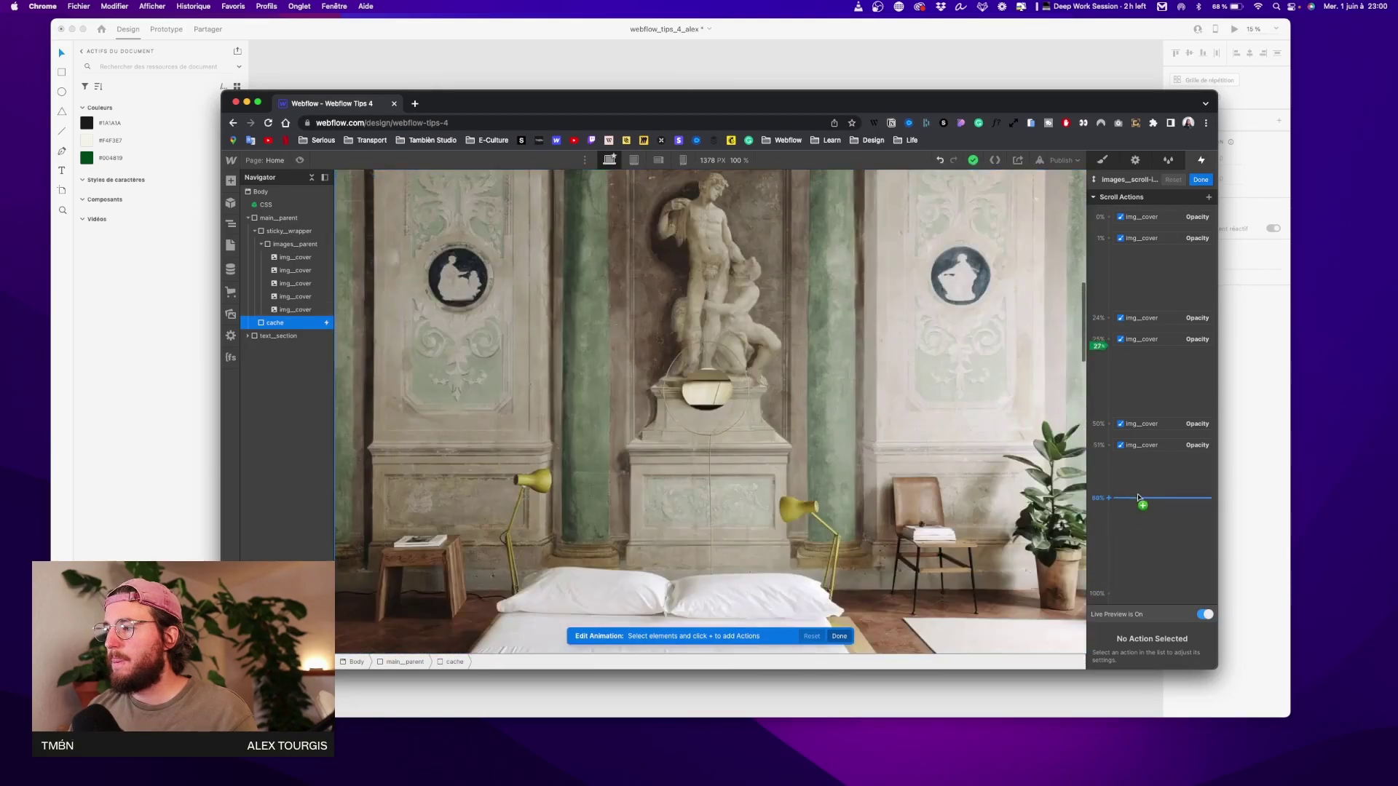
Duplicate the fourth img__cover's two opacity actions at 50% and 51%, placing the copies at 75% and 76%
{"action": "left_click", "coordinate": [1140, 426]}
{"action": "left_click", "coordinate": [1150, 398], "text": "shift"}
{"action": "right_click", "coordinate": [1149, 397]}
{"action": "left_click", "coordinate": [1143, 395]}
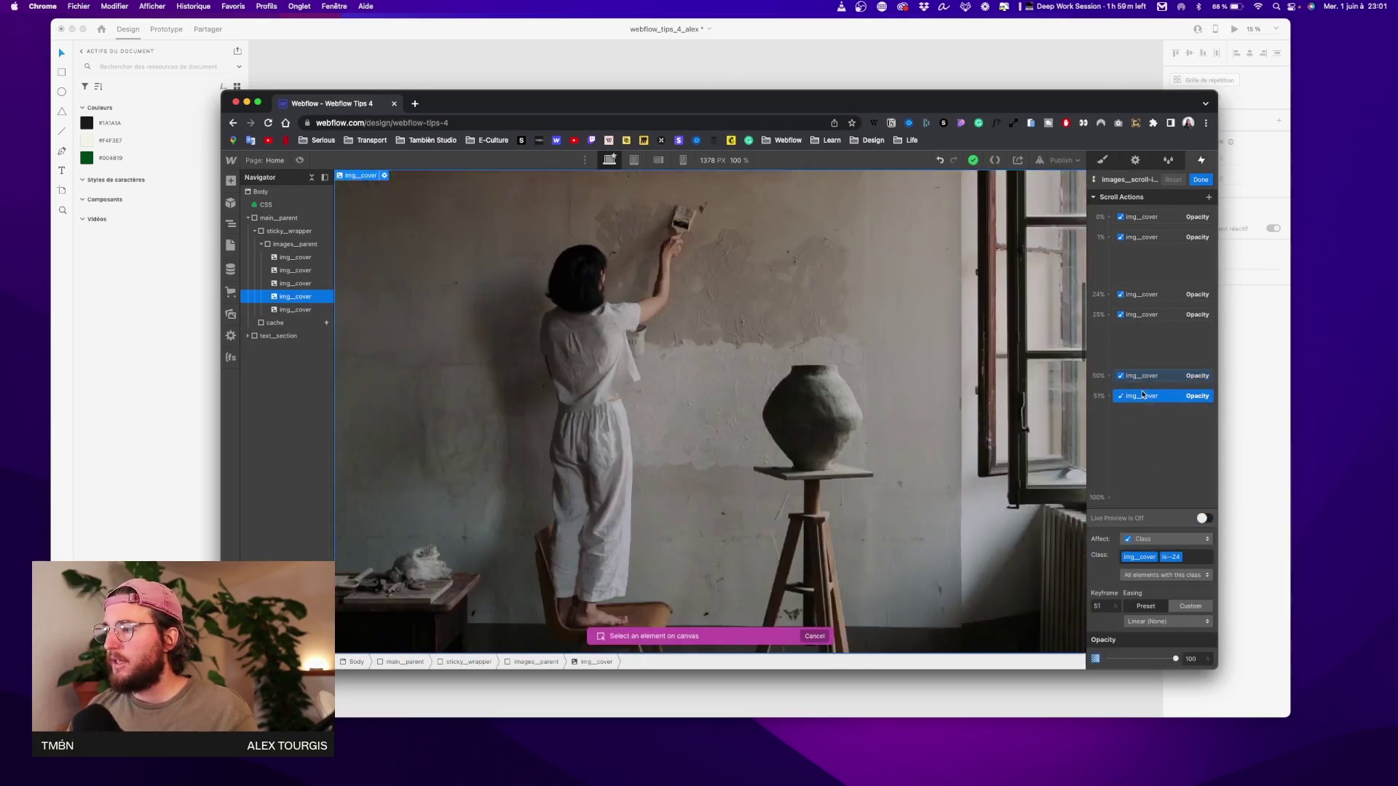
{"action": "left_click", "coordinate": [1143, 377], "text": "shift"}
{"action": "right_click", "coordinate": [1144, 398]}
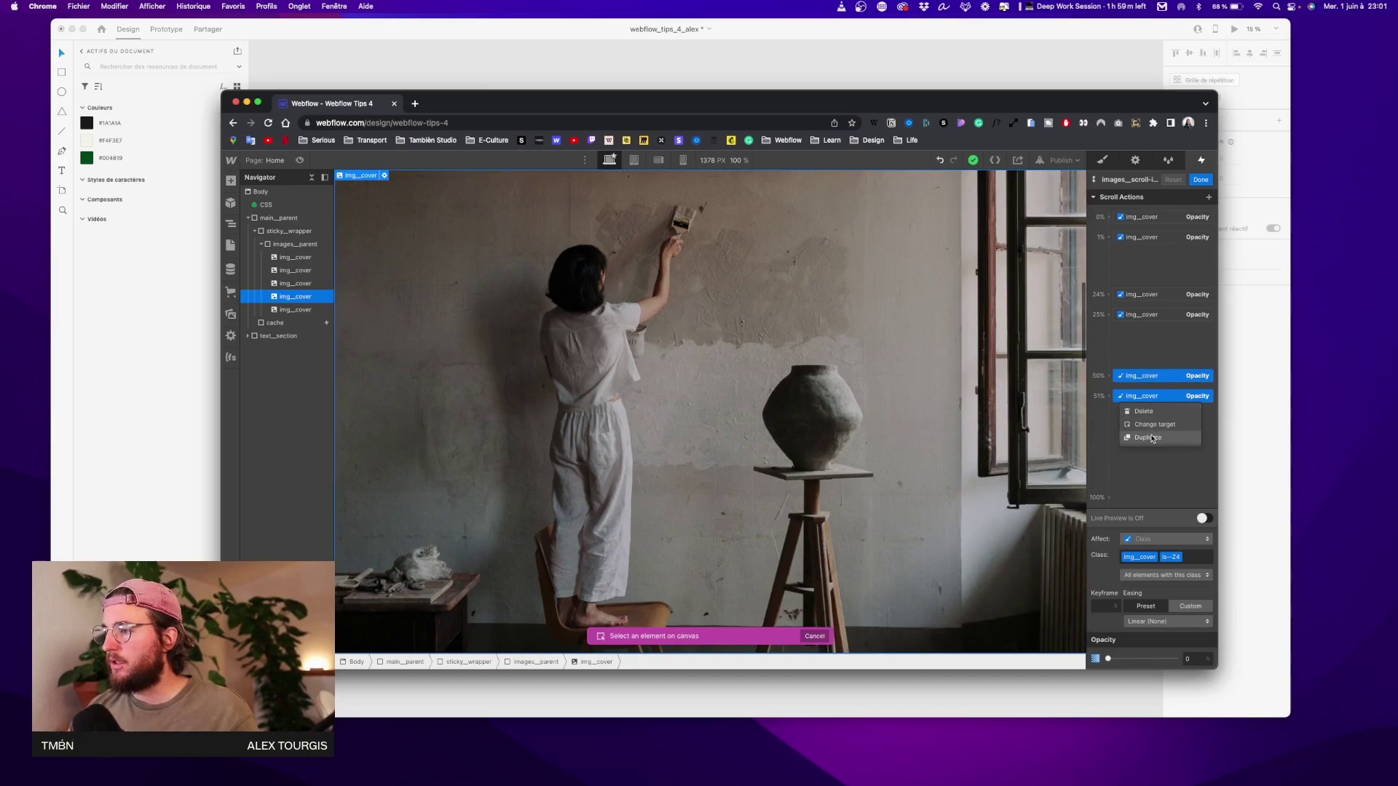
{"action": "left_click", "coordinate": [1153, 437]}
{"action": "left_click_drag", "start_coordinate": [1147, 408], "coordinate": [1149, 457]}
Change the target of the copied 75% and 76% opacity actions to the fifth img__cover
{"action": "left_click", "coordinate": [1158, 431]}
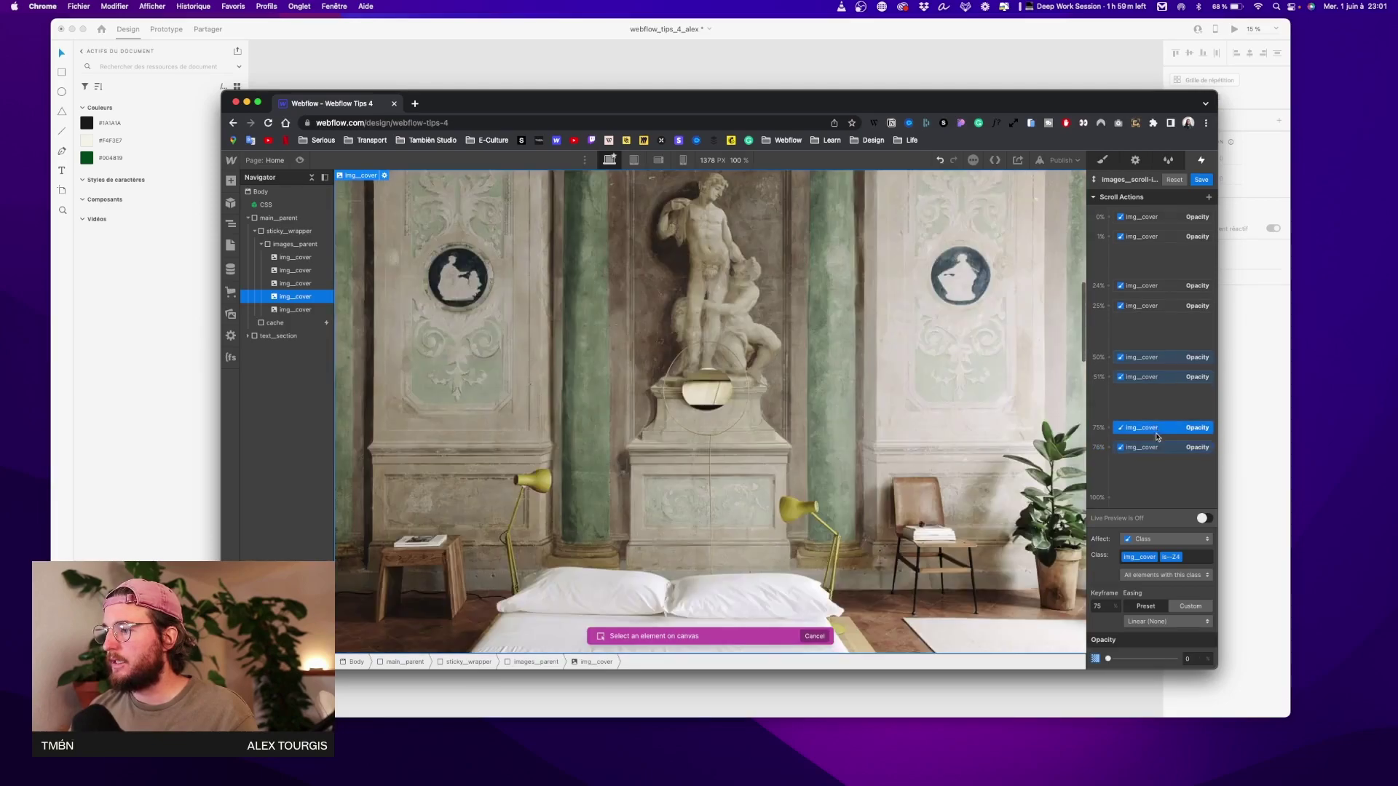
{"action": "left_click", "coordinate": [1154, 447], "text": "shift"}
{"action": "right_click", "coordinate": [1155, 448]}
{"action": "left_click", "coordinate": [1167, 474]}
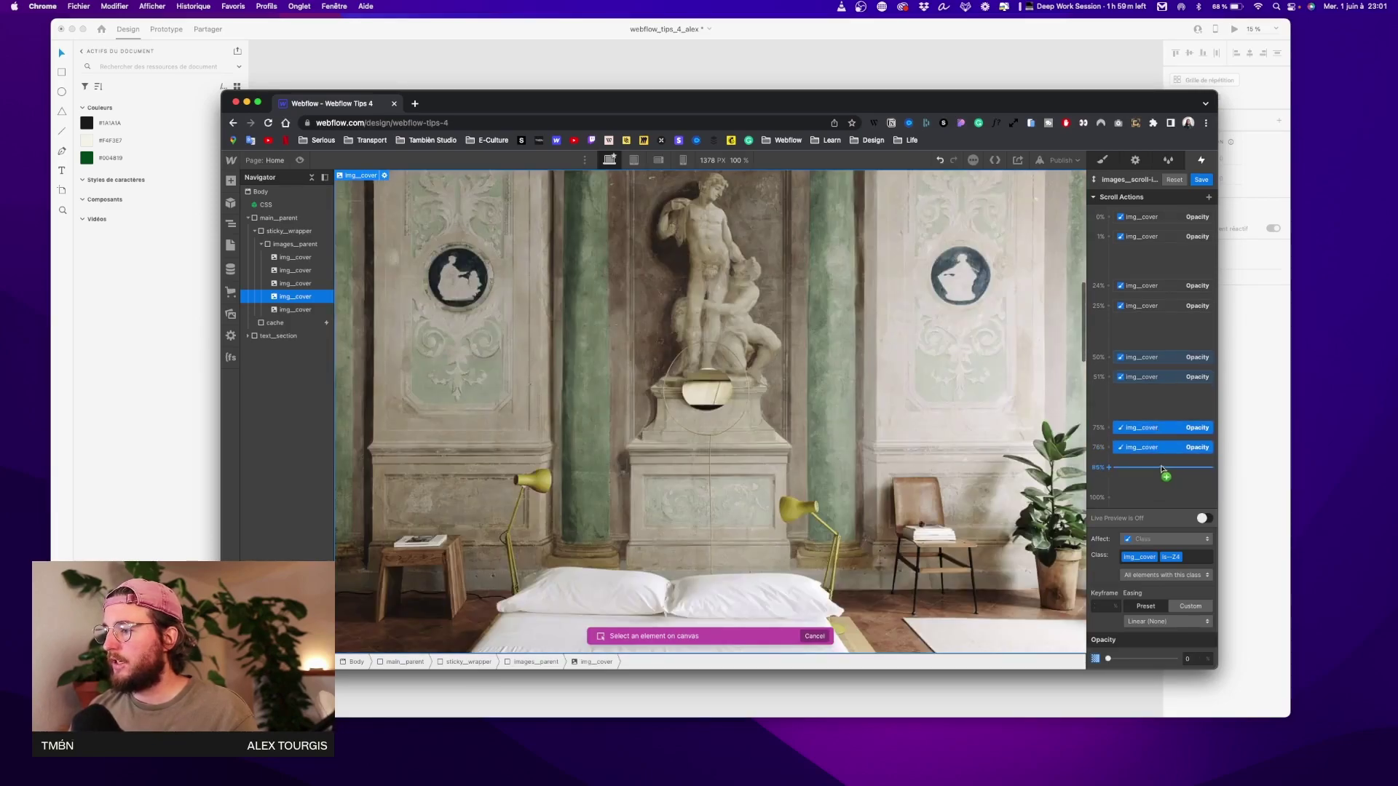
{"action": "left_click", "coordinate": [291, 309]}
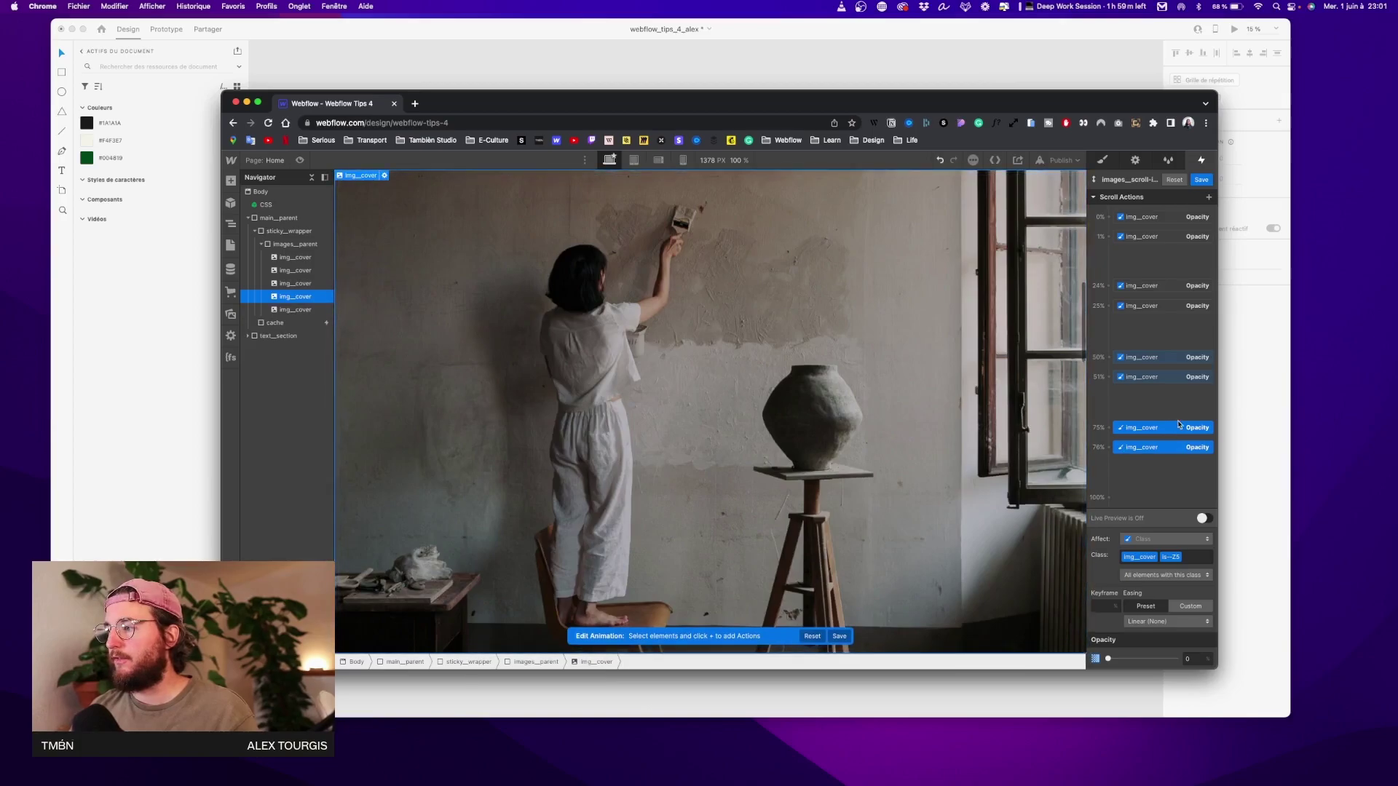
Check the opacity values of the fifth img__cover's two actions and turn on live preview for scrolling through the section
{"action": "left_click", "coordinate": [1177, 430]}
{"action": "left_click", "coordinate": [1172, 446]}
{"action": "left_click", "coordinate": [1204, 519]}
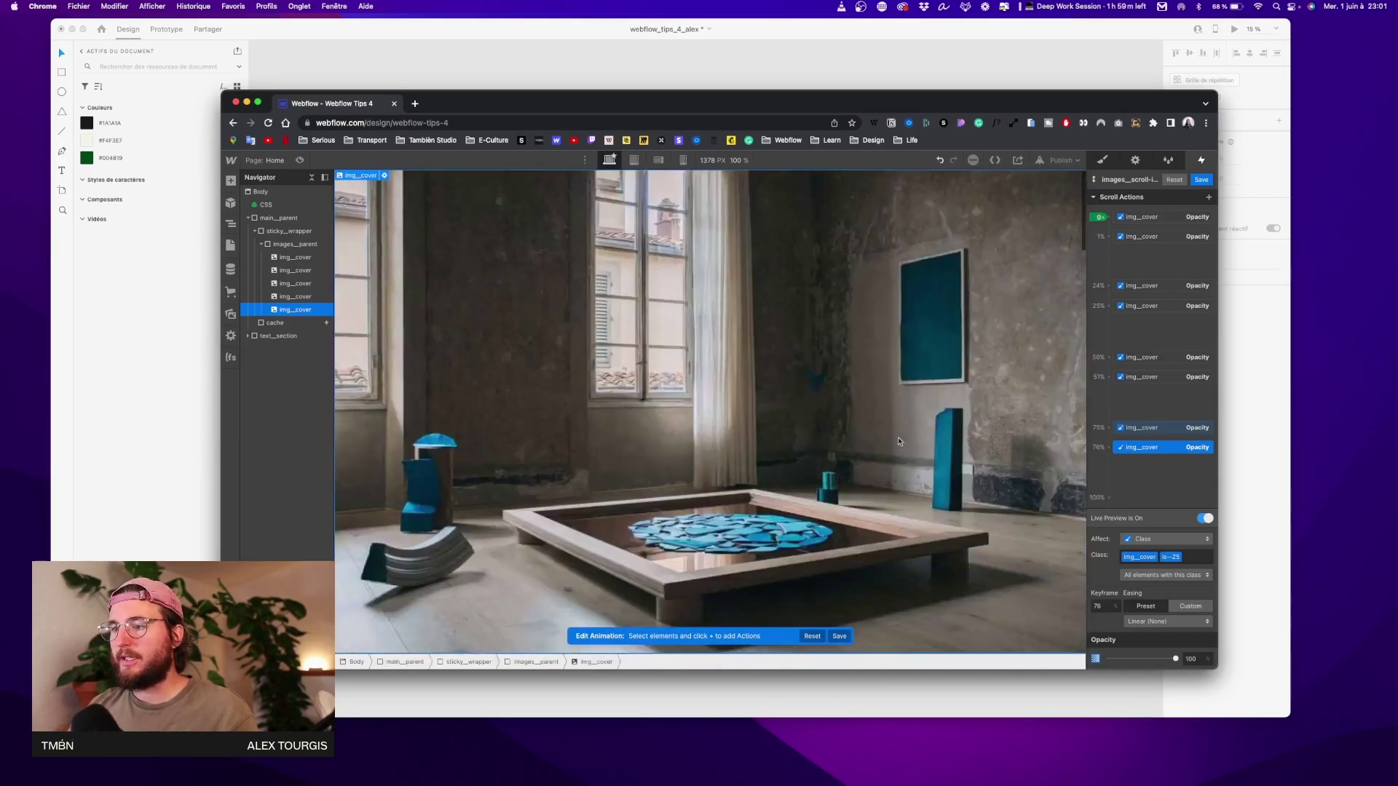
Preview the whole page and scroll through the section to check the order of the five images
{"action": "left_click", "coordinate": [299, 161]}
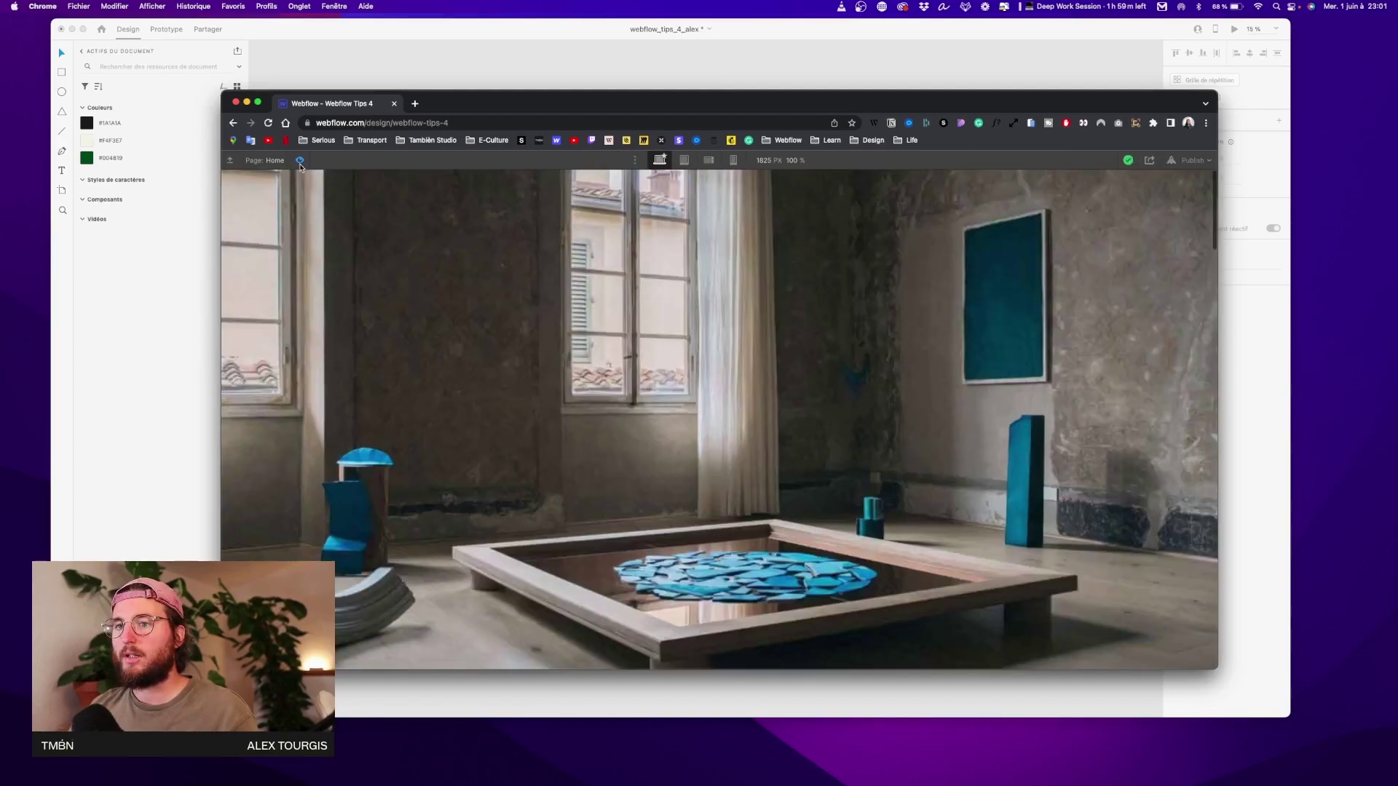
{"action": "left_click", "coordinate": [299, 161]}
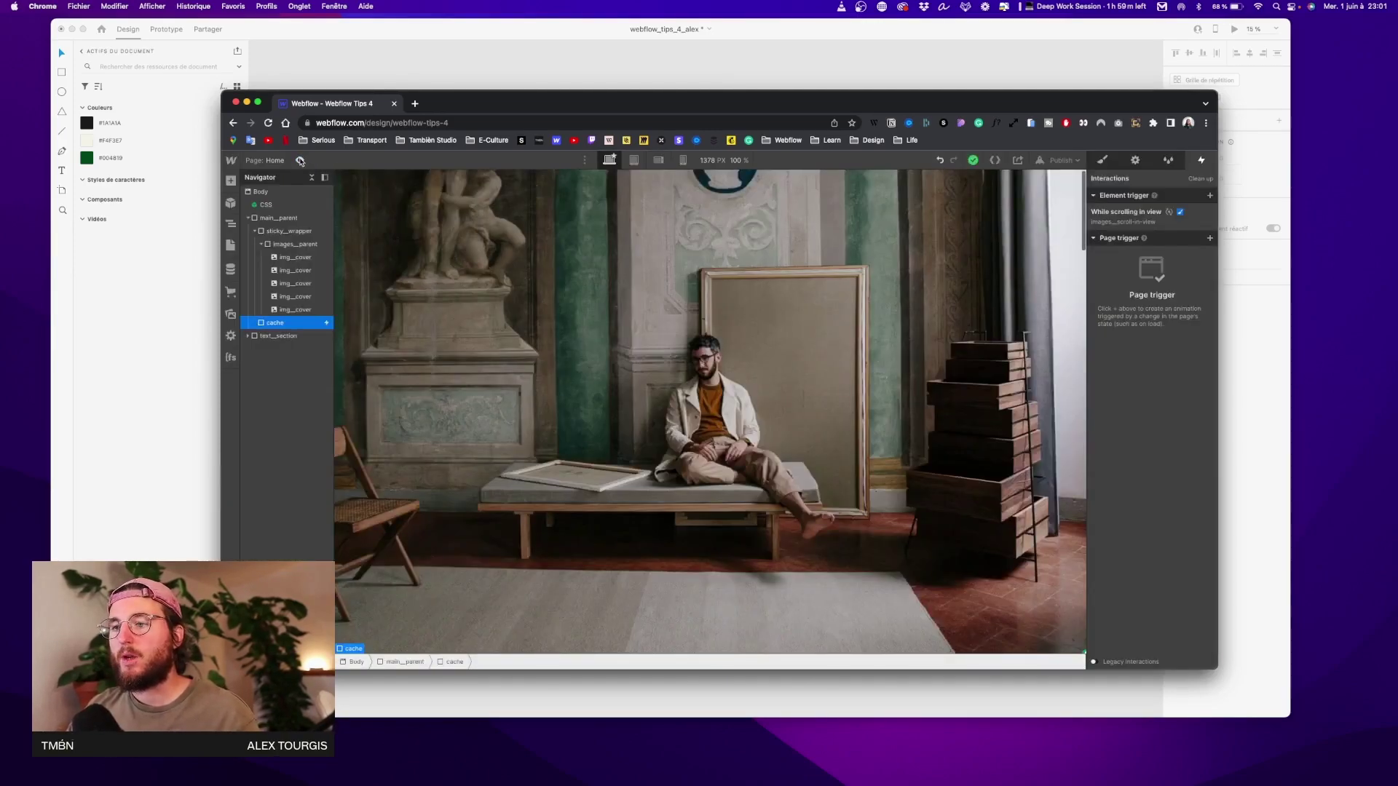
{"action": "left_click", "coordinate": [299, 160]}
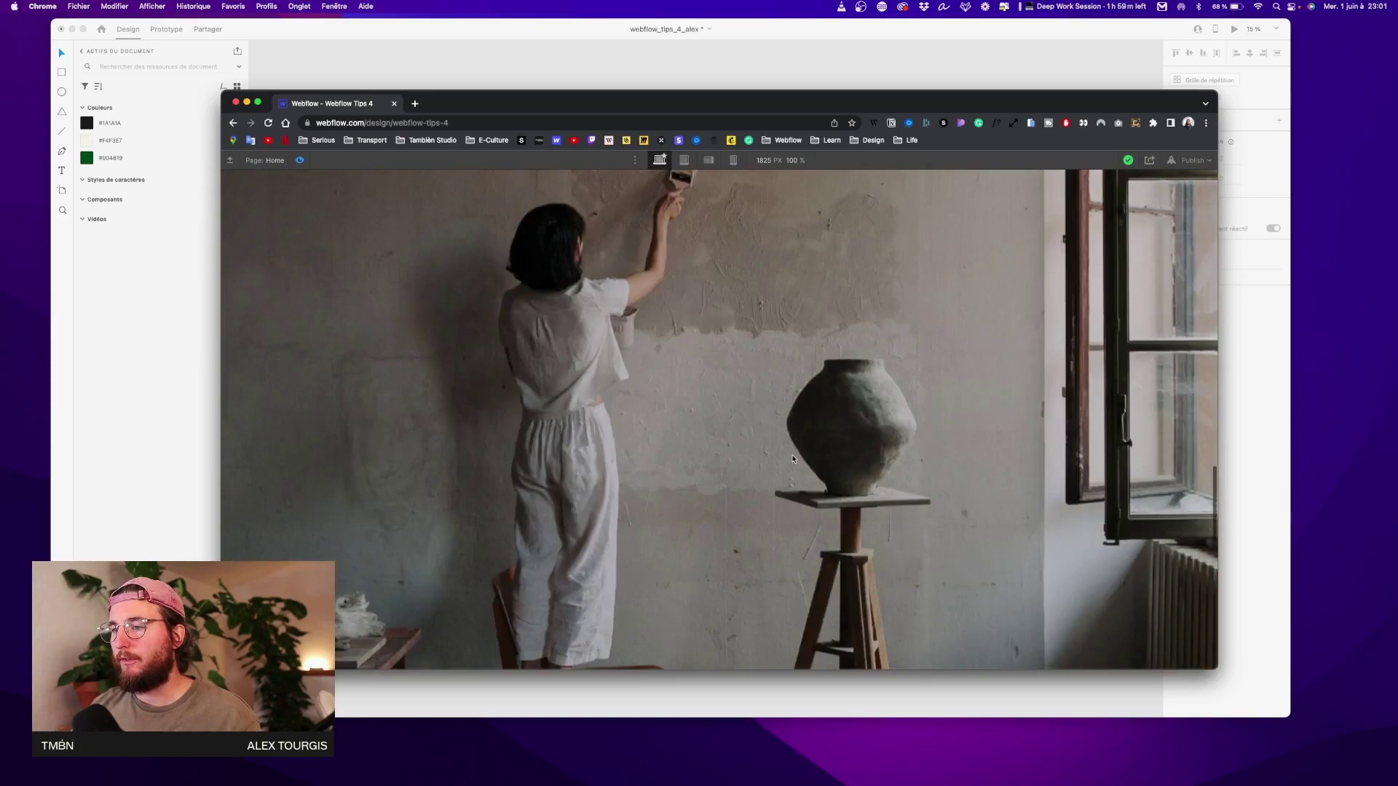
{"action": "scroll", "coordinate": [793, 459], "scroll_direction": "down", "scroll_amount": 5}
{"action": "scroll", "coordinate": [793, 459], "scroll_direction": "up", "scroll_amount": 5}
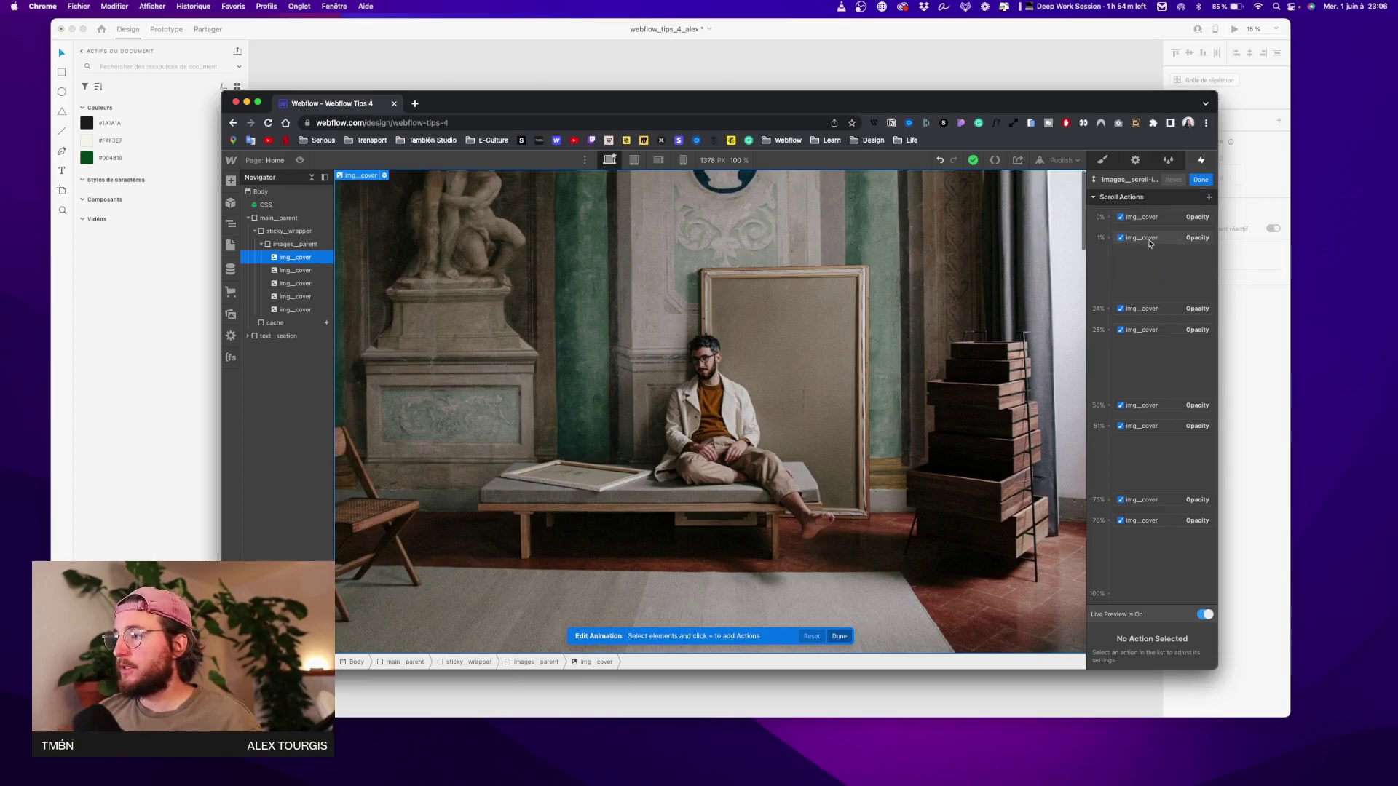
Move the second img__cover's two opacity actions from the start of the timeline to 3% and 4%
{"action": "left_click_drag", "start_coordinate": [1150, 244], "coordinate": [1143, 235]}
{"action": "left_click", "coordinate": [300, 269]}
{"action": "left_click", "coordinate": [300, 259]}
{"action": "right_click", "coordinate": [300, 260]}
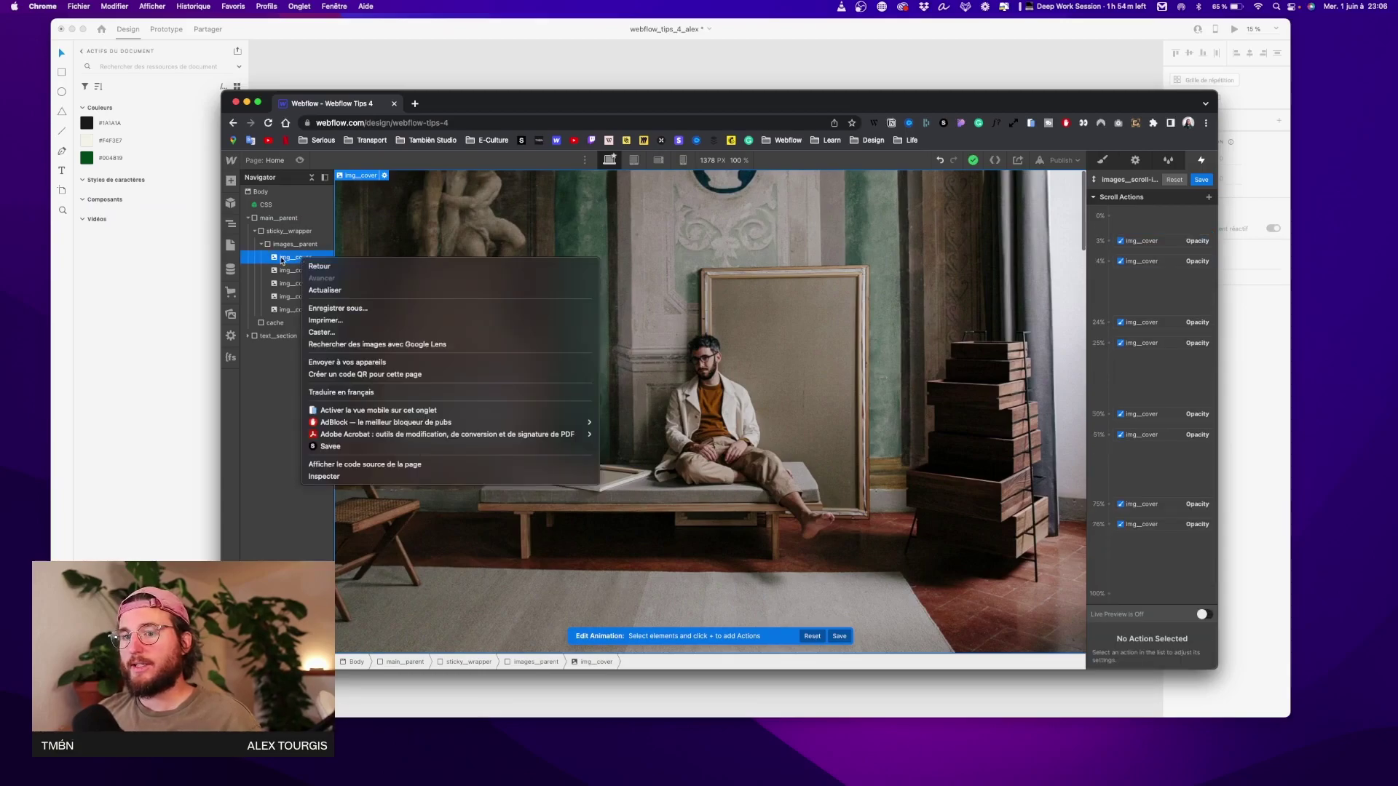
Add an opacity action for the first img__cover at 0% and set its opacity to 100
{"action": "left_click", "coordinate": [282, 260]}
{"action": "left_click", "coordinate": [1208, 199]}
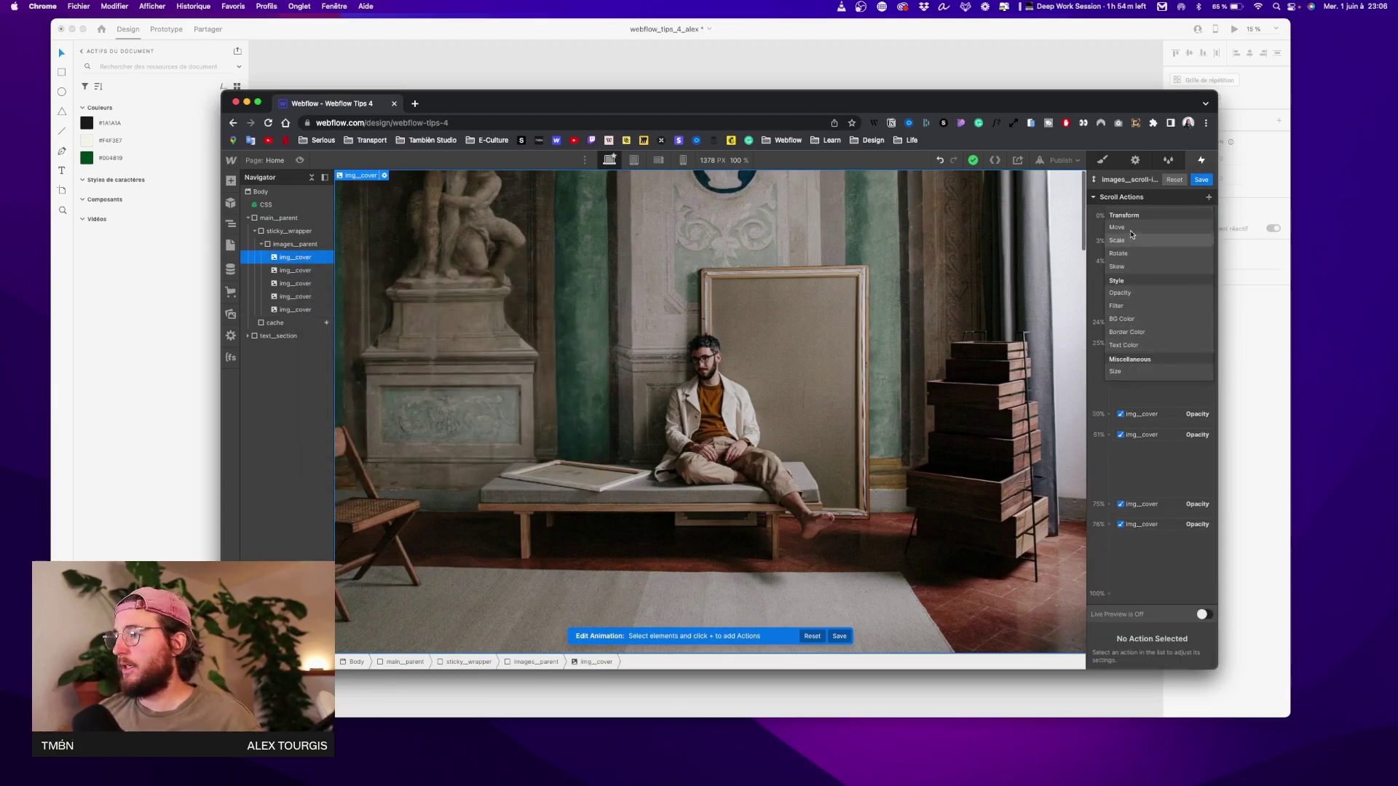
{"action": "left_click", "coordinate": [1134, 293]}
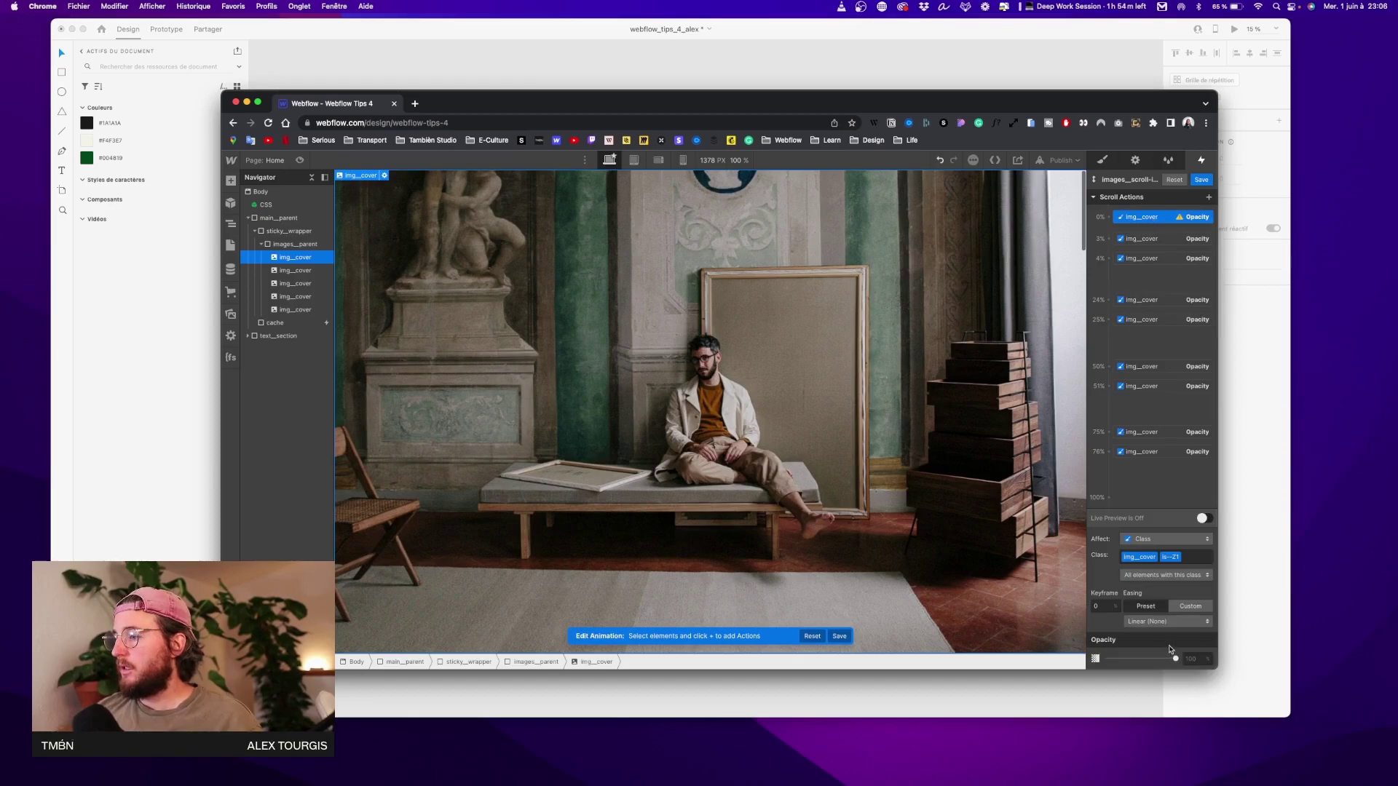
{"action": "left_click_drag", "start_coordinate": [1176, 658], "coordinate": [1248, 662]}
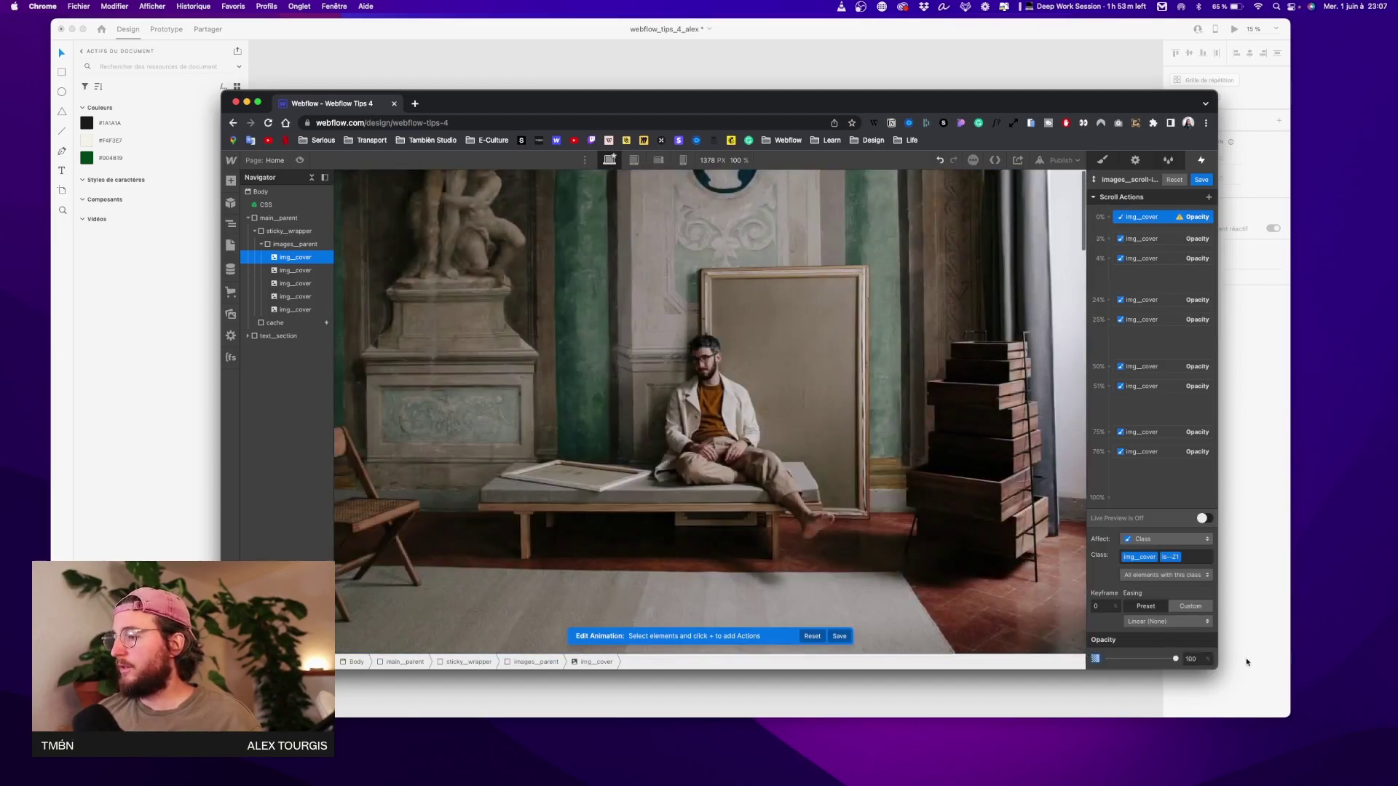
Duplicate the first img__cover's opacity action and place the copy at 1% with opacity 100
{"action": "right_click", "coordinate": [1149, 220]}
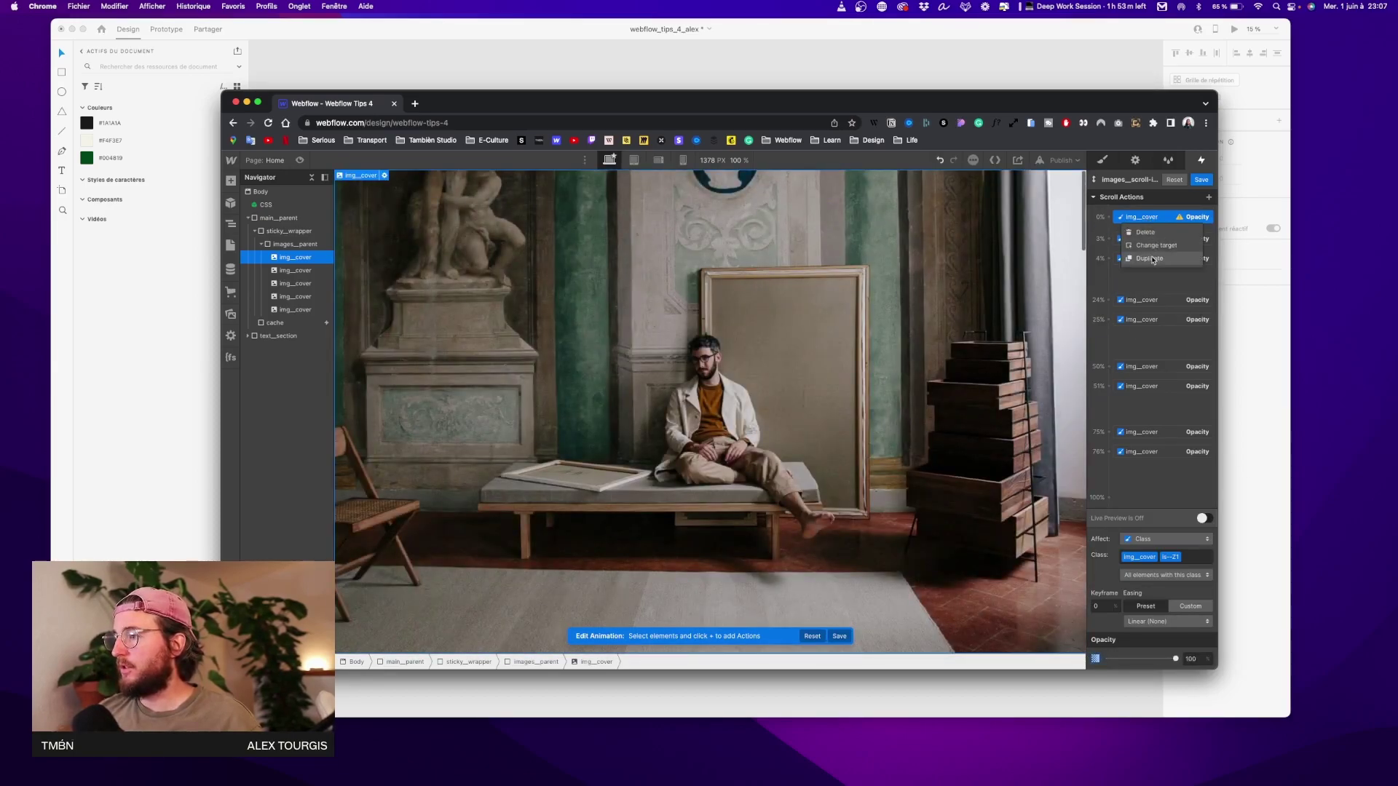
{"action": "left_click", "coordinate": [1150, 259]}
{"action": "left_click_drag", "start_coordinate": [1141, 242], "coordinate": [1150, 240]}
{"action": "left_click_drag", "start_coordinate": [1175, 658], "coordinate": [1176, 658]}
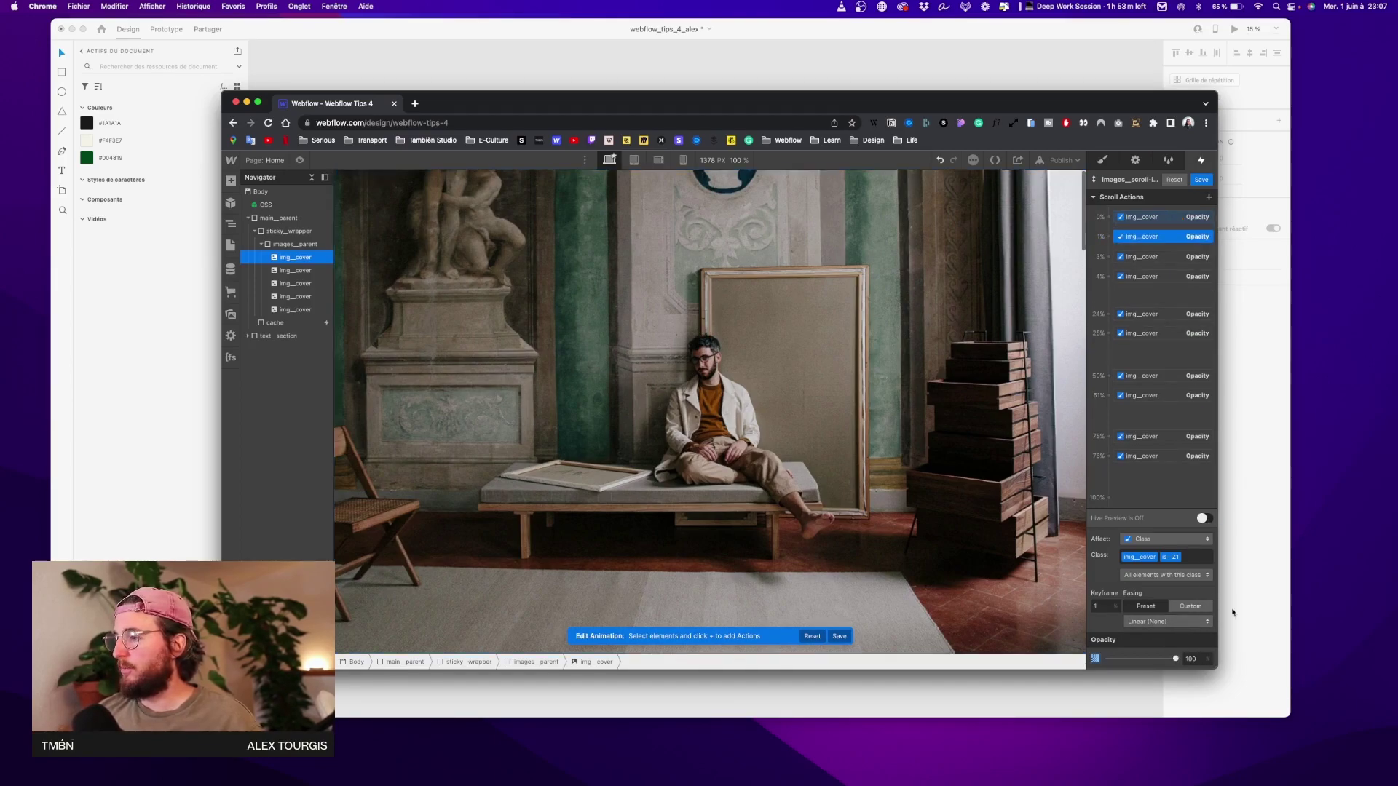
Check the start of the scroll animation with live preview on, and save the animation
{"action": "left_click", "coordinate": [1204, 519]}
{"action": "left_click_drag", "start_coordinate": [1145, 237], "coordinate": [1141, 251]}
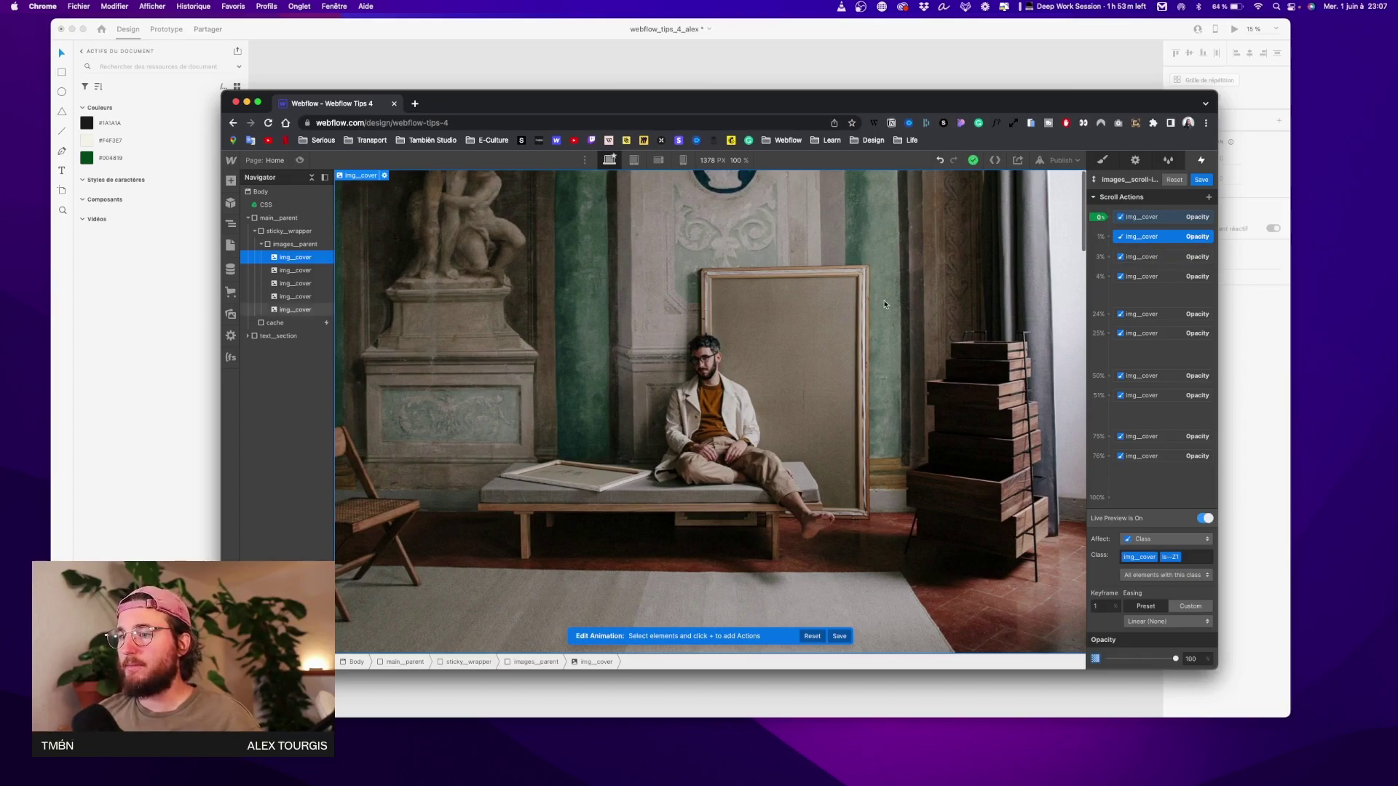
{"action": "scroll", "coordinate": [885, 305], "scroll_direction": "down", "scroll_amount": 15}
{"action": "scroll", "coordinate": [885, 305], "scroll_direction": "up", "scroll_amount": 15}
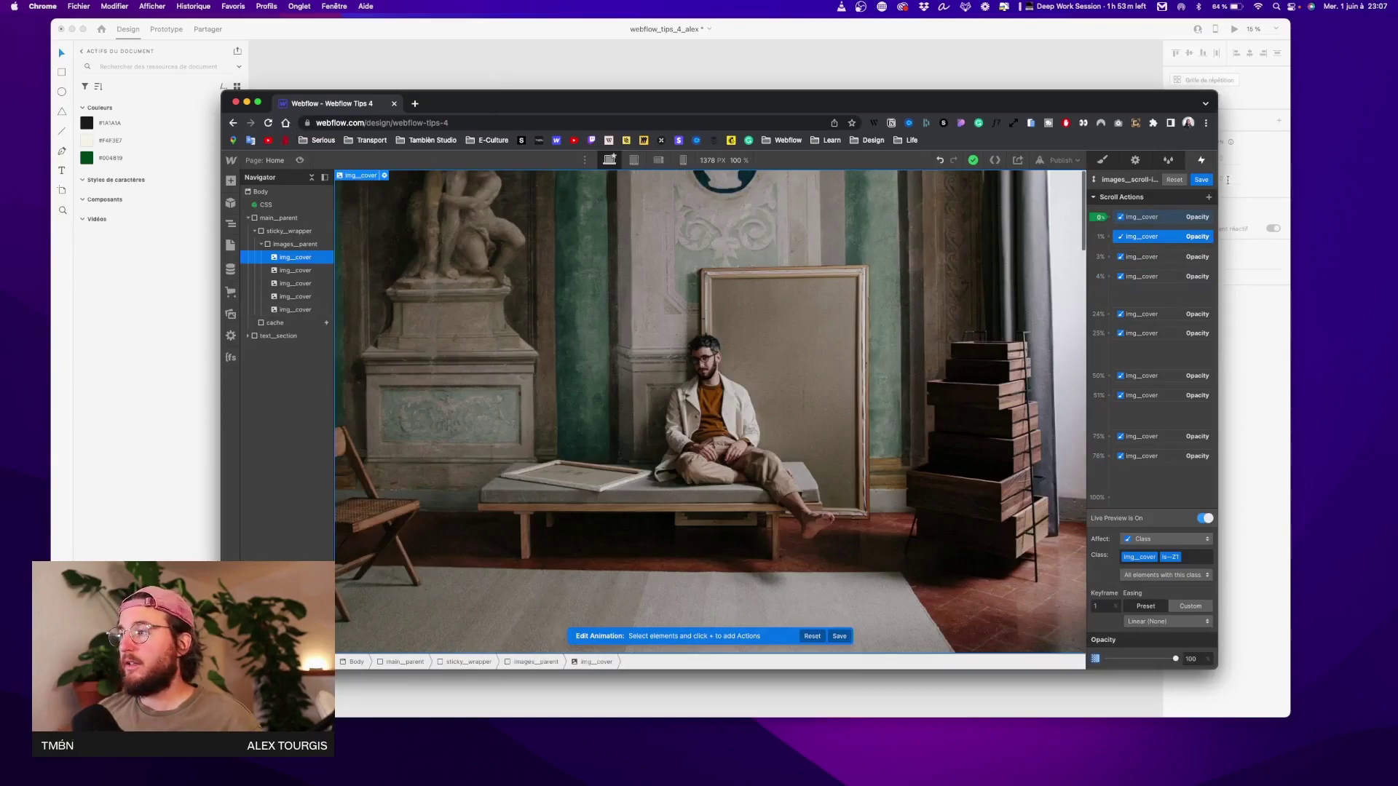
{"action": "left_click", "coordinate": [1203, 181]}
Preview the page in a browser window resized to 1440 x 900 and scroll through the image sequence
{"action": "key", "text": "super+shift+p"}
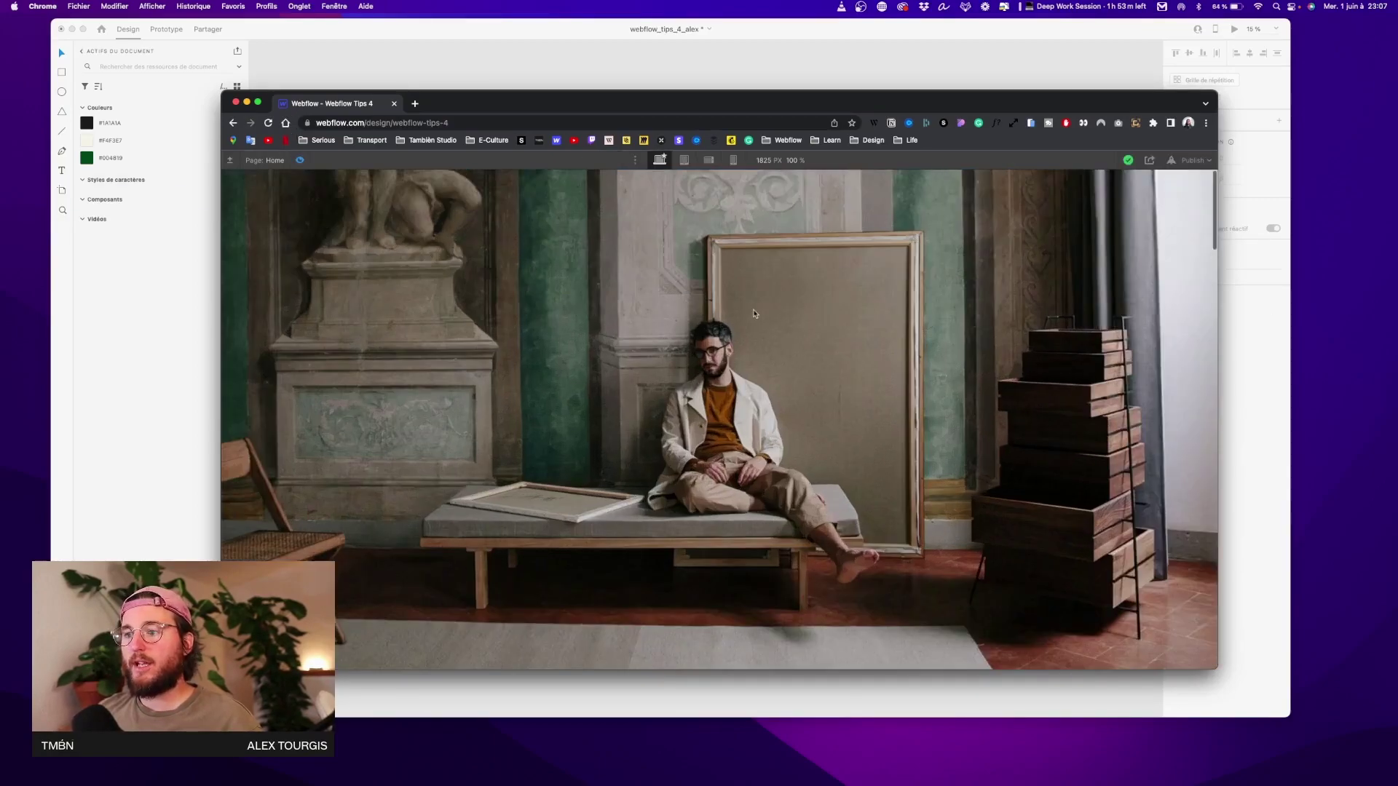
{"action": "left_click", "coordinate": [1012, 124]}
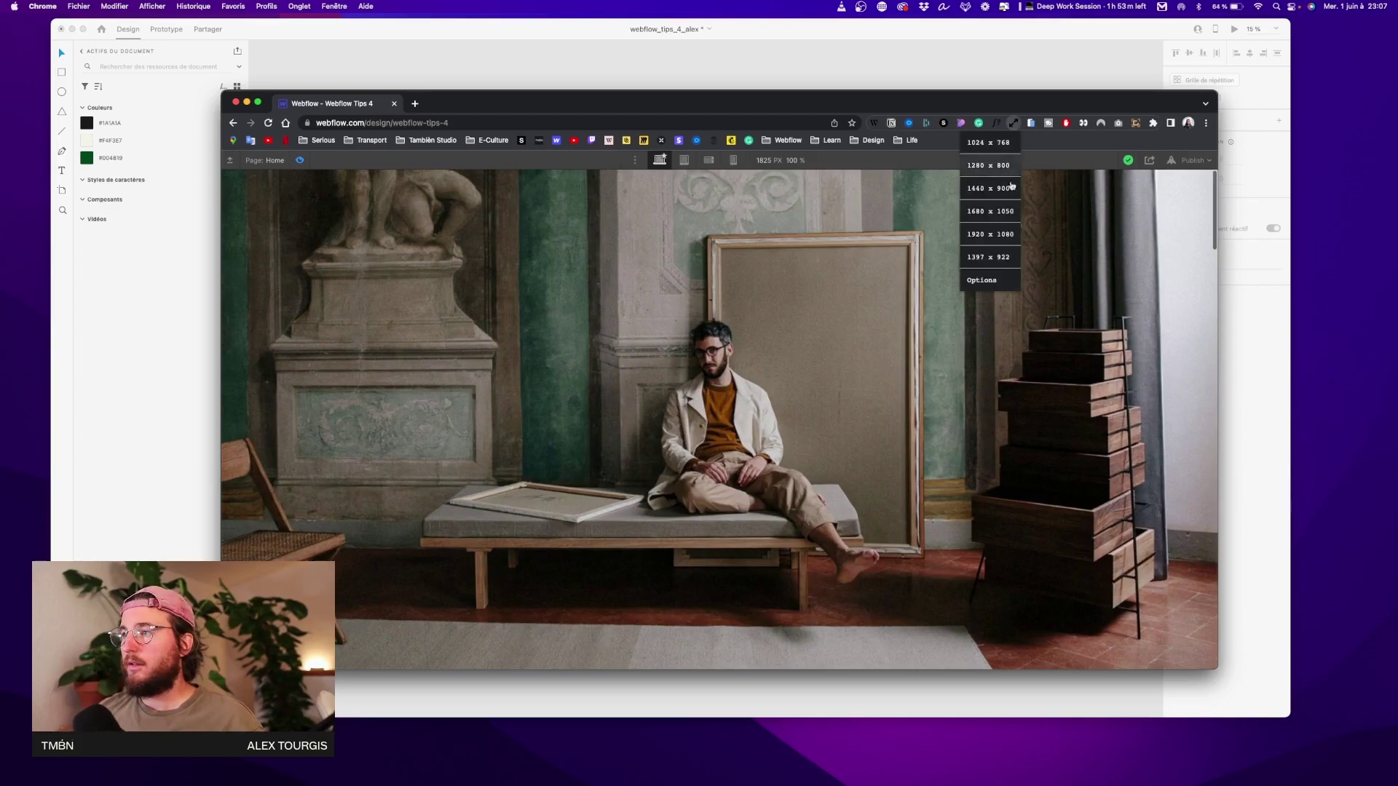
{"action": "left_click", "coordinate": [1008, 195]}
{"action": "left_click_drag", "start_coordinate": [728, 104], "coordinate": [834, 119]}
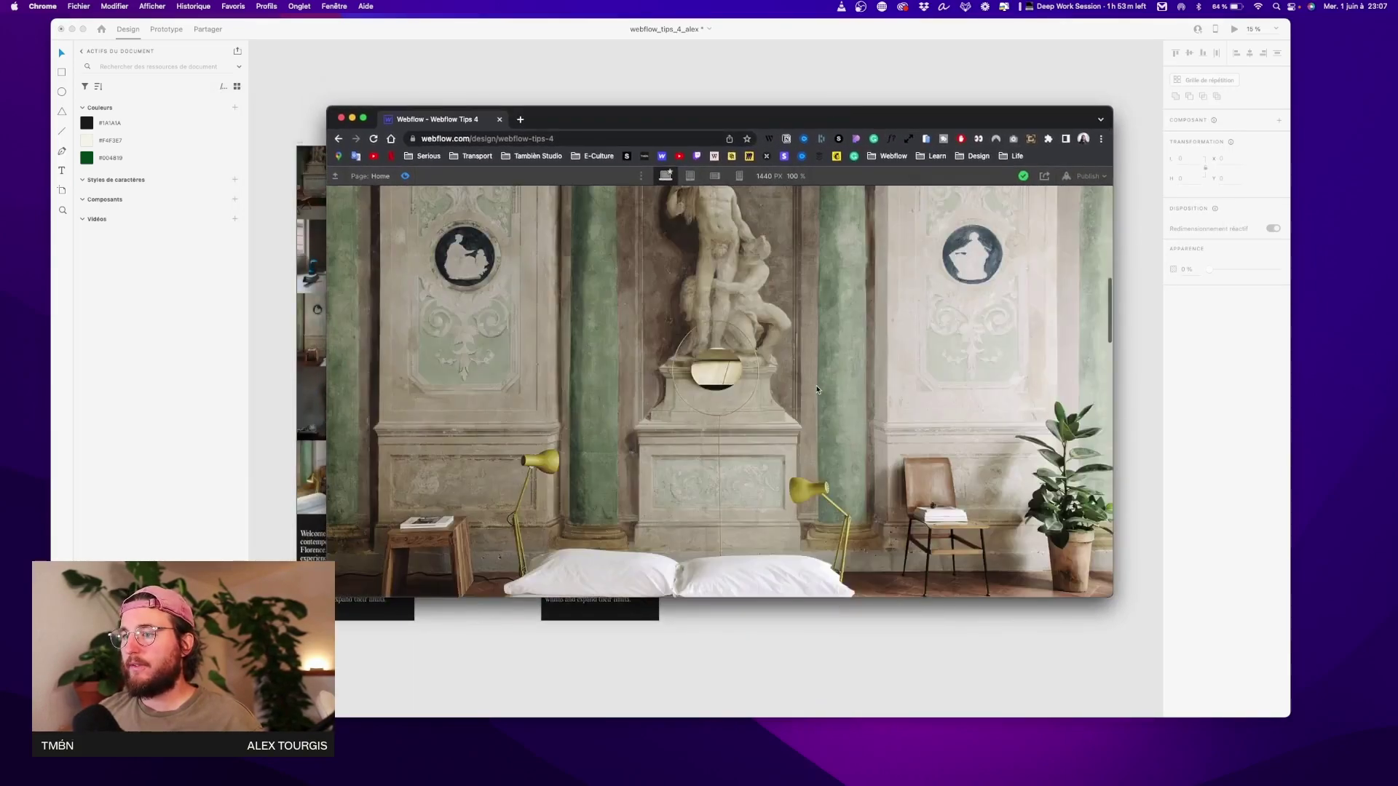
{"action": "scroll", "coordinate": [817, 390], "scroll_direction": "down", "scroll_amount": 20}
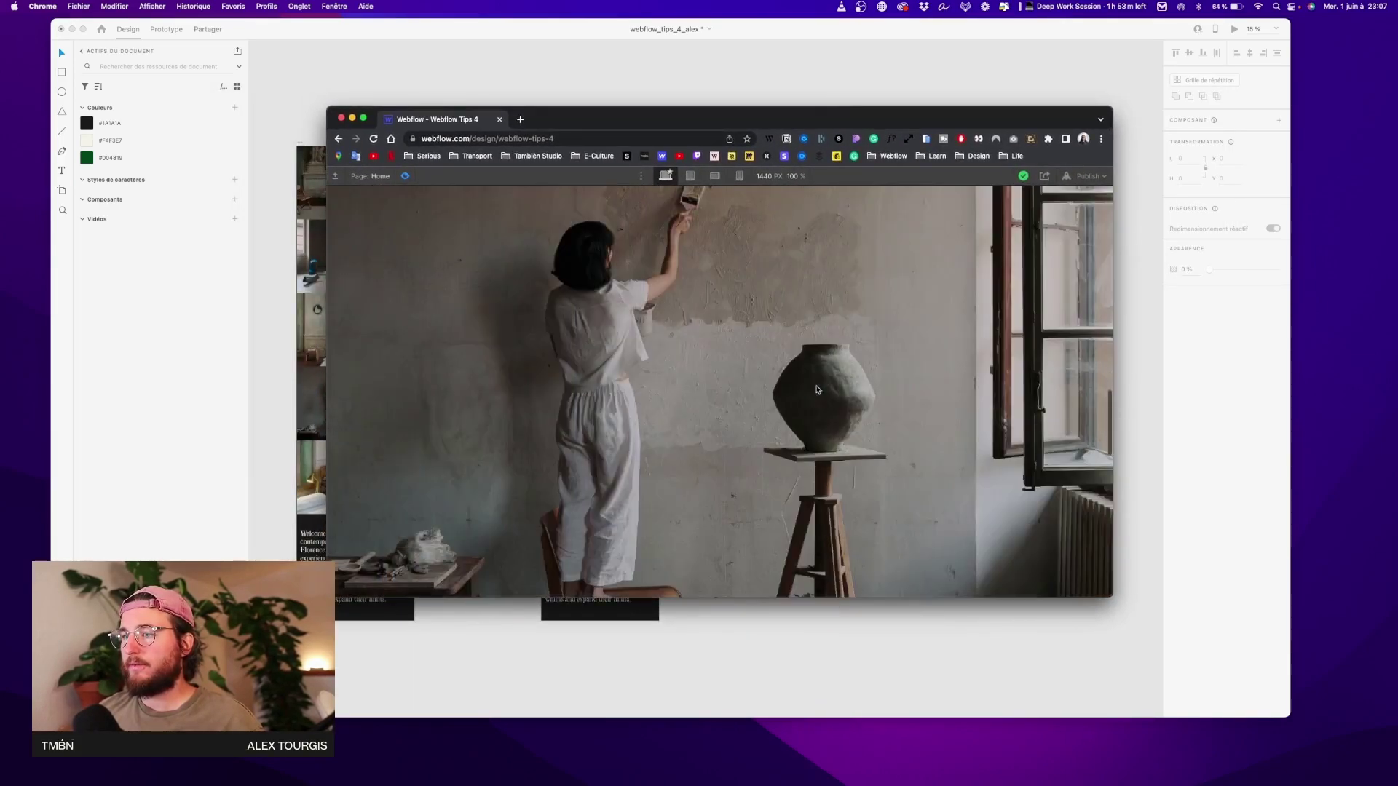
{"action": "scroll", "coordinate": [817, 391], "scroll_direction": "up", "scroll_amount": 5}
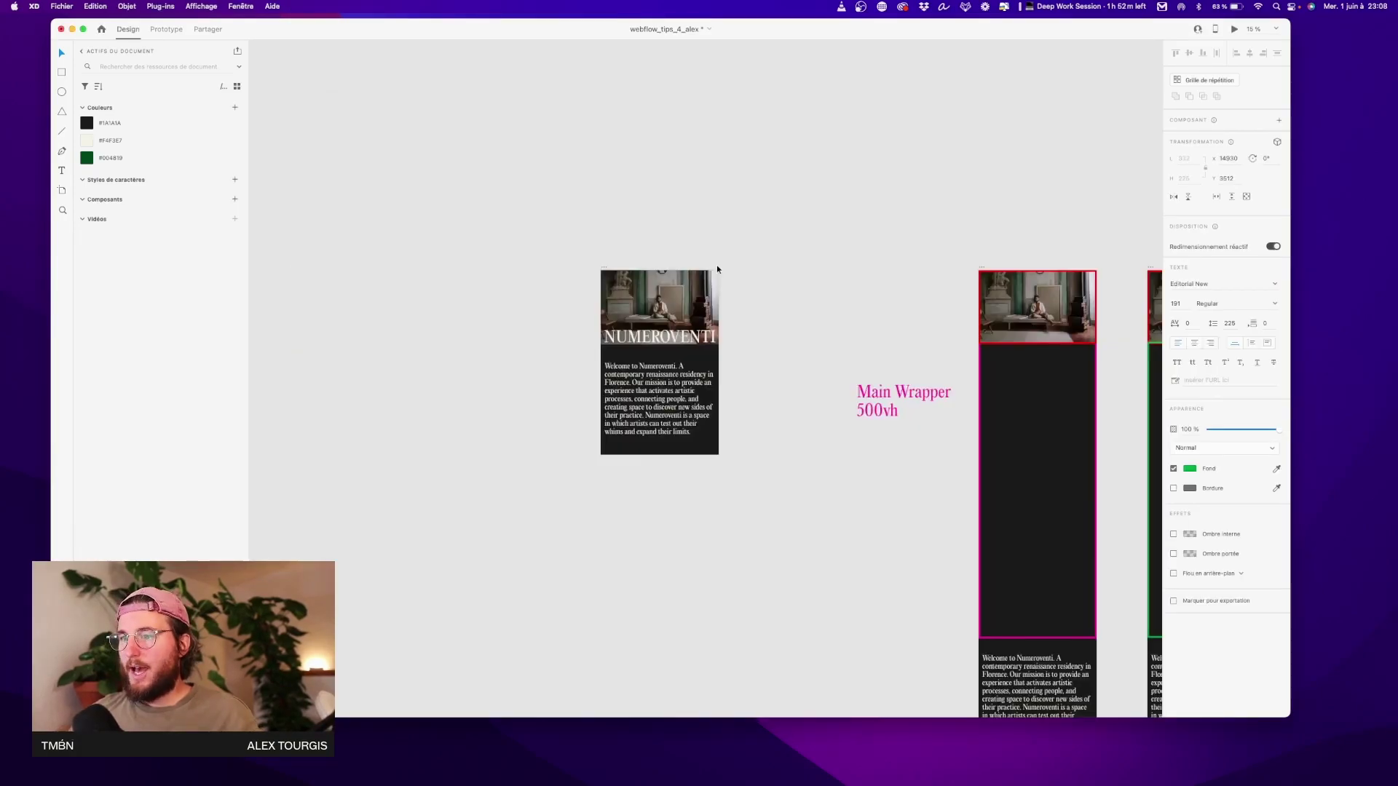
Switch to the Adobe XD mockup and examine the NUMEROVENTI title over the hero image, undoing the trial moves
{"action": "scroll", "coordinate": [716, 265], "scroll_direction": "up", "scroll_amount": 5}
{"action": "scroll", "coordinate": [716, 269], "scroll_direction": "left", "scroll_amount": 3}
{"action": "scroll", "coordinate": [717, 268], "scroll_direction": "up", "scroll_amount": 2}
{"action": "mouse_move", "coordinate": [677, 306]}
{"action": "left_mouse_down"}
{"action": "mouse_move", "coordinate": [714, 298]}
{"action": "mouse_move", "coordinate": [695, 302]}
{"action": "left_mouse_up"}
{"action": "key", "text": "super+z"}
{"action": "left_click_drag", "start_coordinate": [783, 310], "coordinate": [784, 298]}
{"action": "key", "text": "super+z"}
Switch back to the Webflow project in Chrome and add a Heading element inside sticky__wrapper
{"action": "key", "text": "ctrl+Up"}
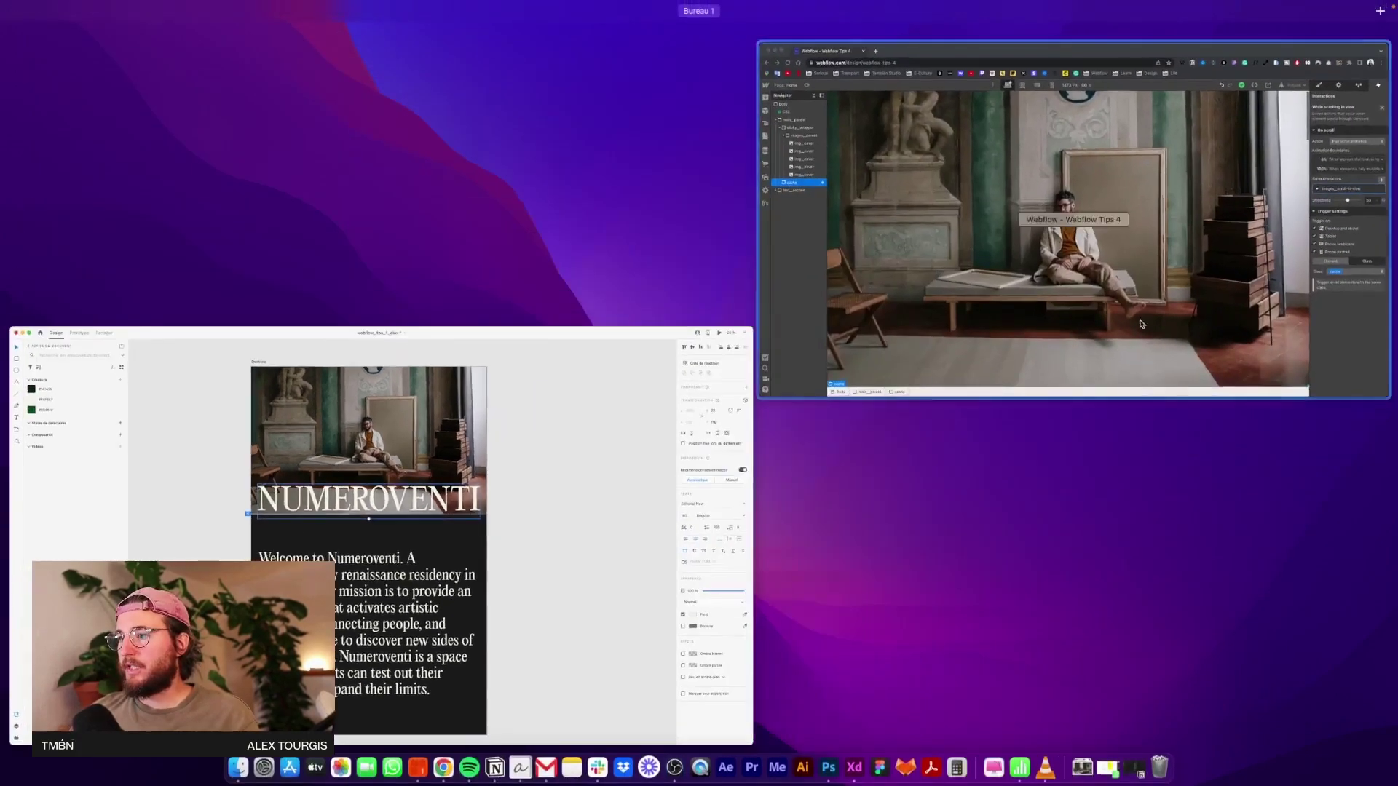
{"action": "left_click", "coordinate": [1134, 328]}
{"action": "left_click", "coordinate": [240, 225]}
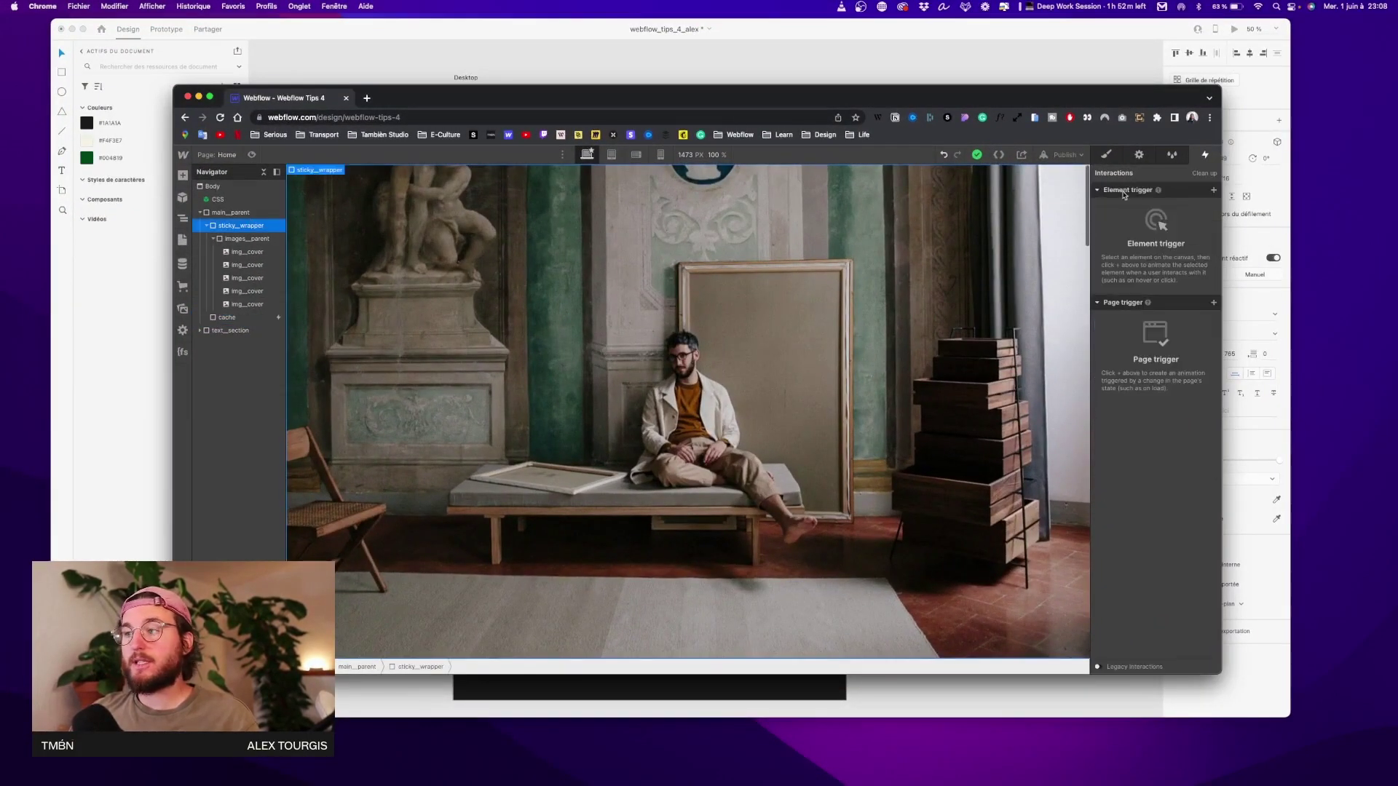
{"action": "left_click", "coordinate": [1108, 155]}
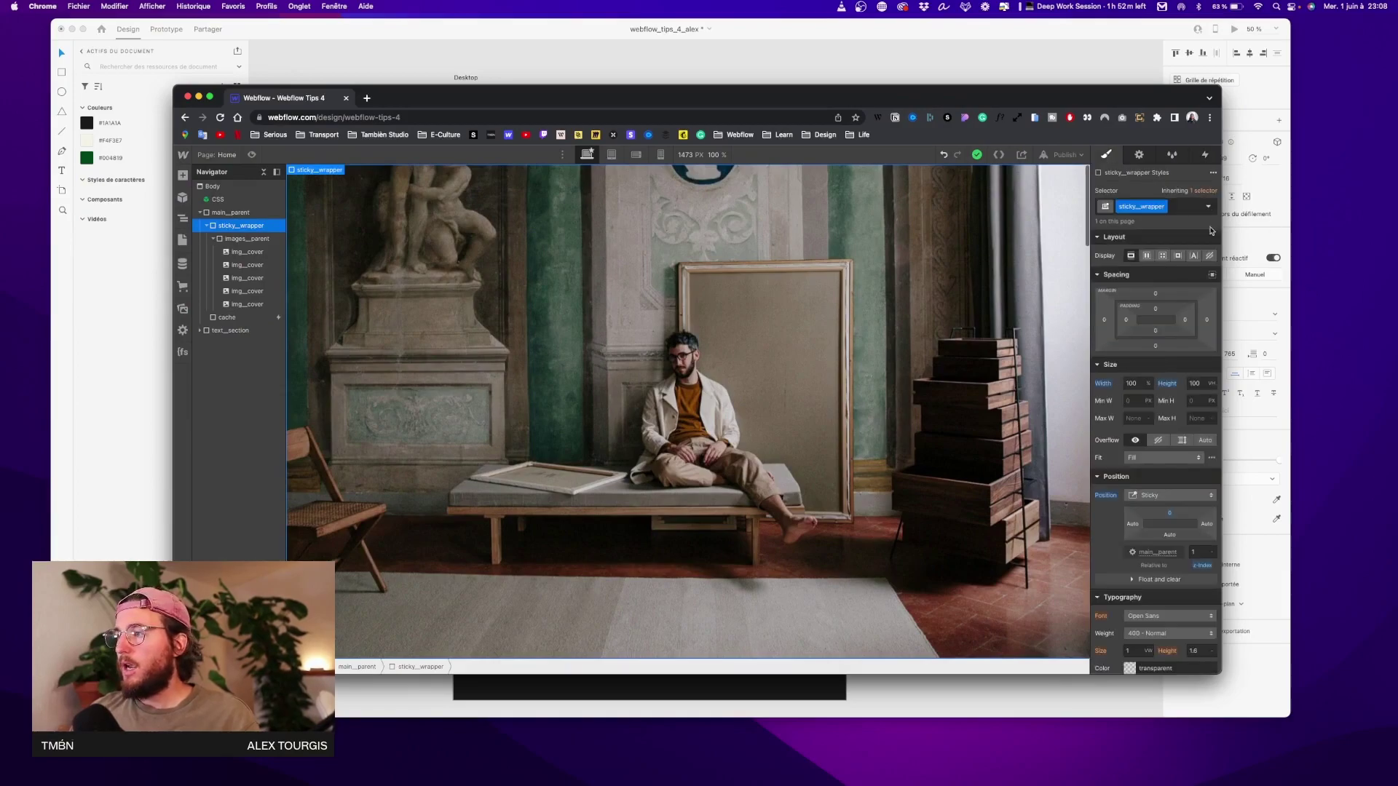
{"action": "scroll", "coordinate": [218, 197], "scroll_direction": "up", "scroll_amount": 5}
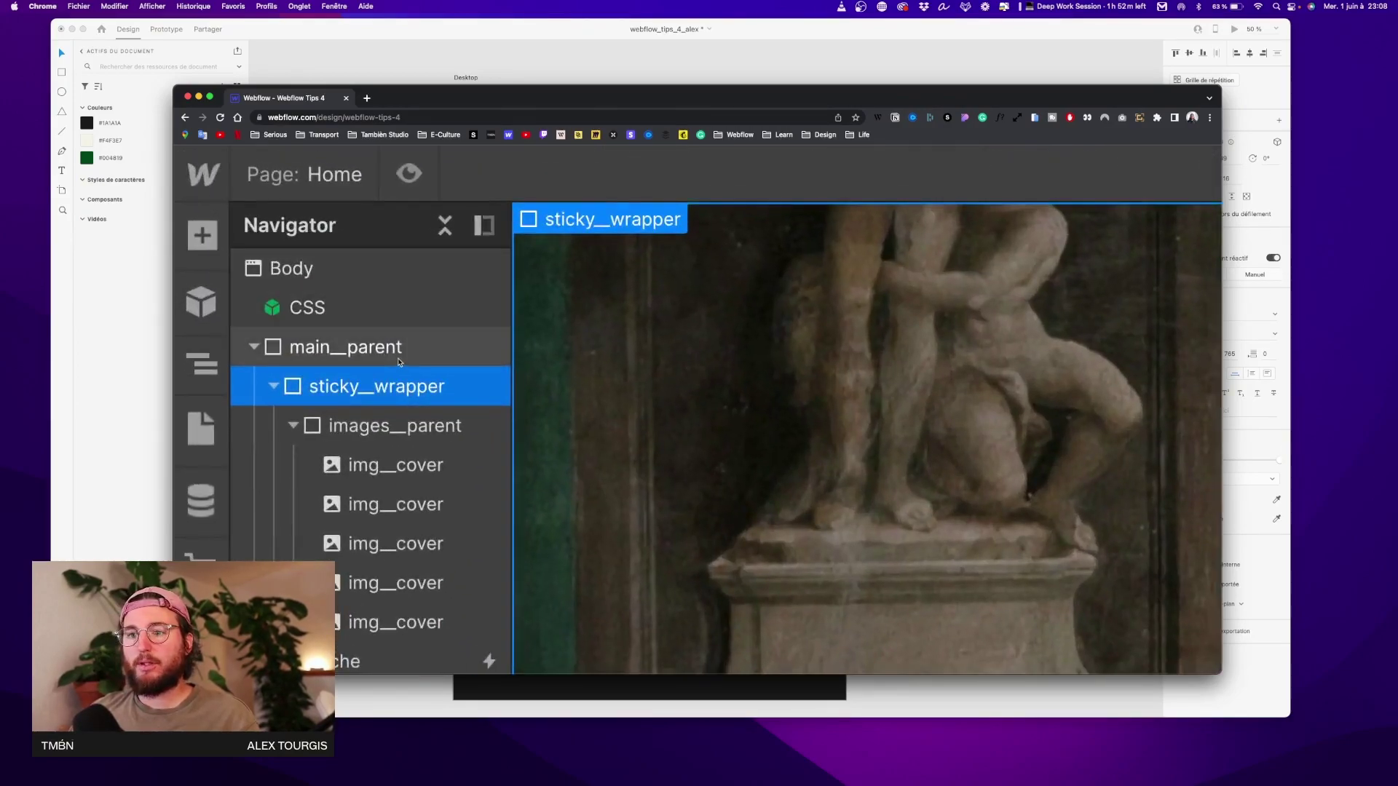
{"action": "scroll", "coordinate": [247, 306], "scroll_direction": "down", "scroll_amount": 5}
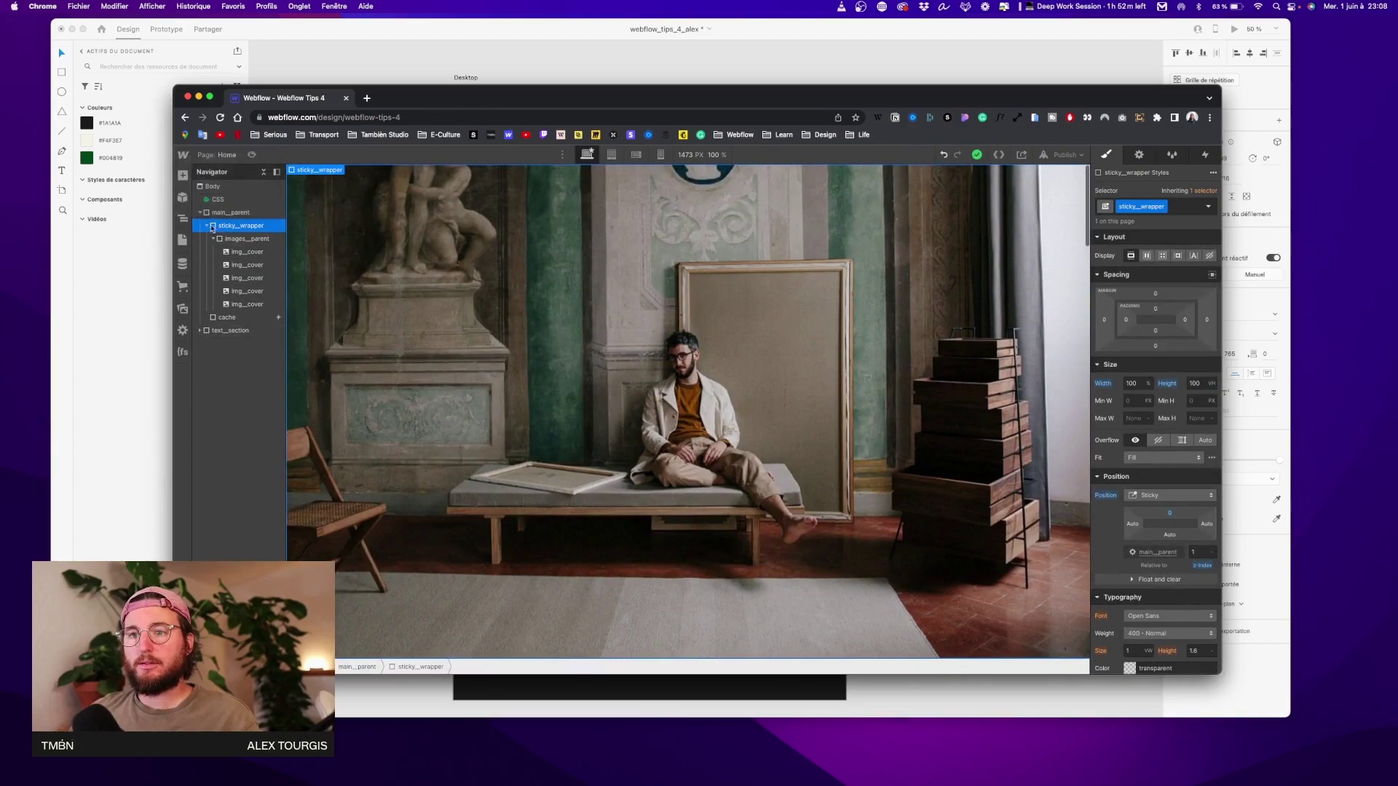
{"action": "left_click", "coordinate": [183, 178]}
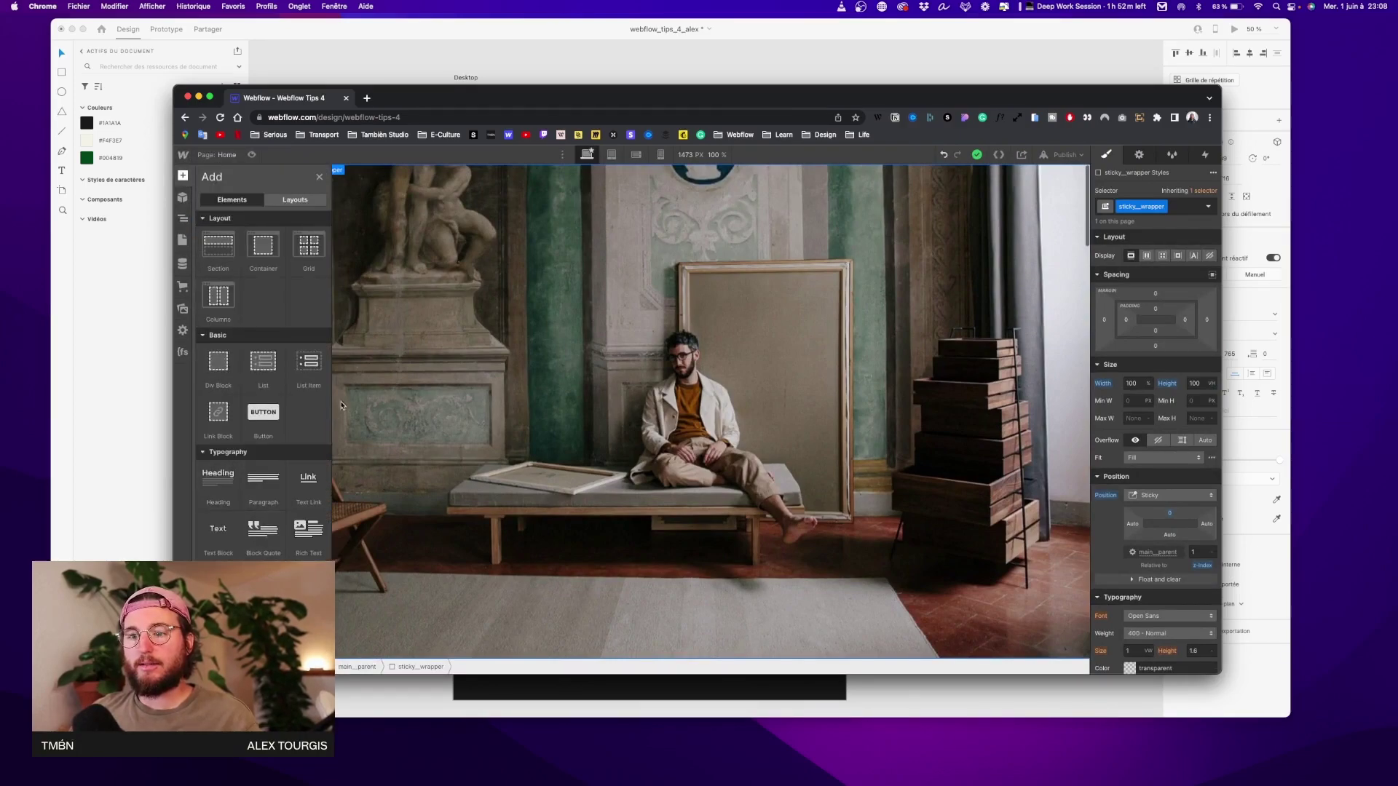
{"action": "scroll", "coordinate": [262, 364], "scroll_direction": "down", "scroll_amount": 3}
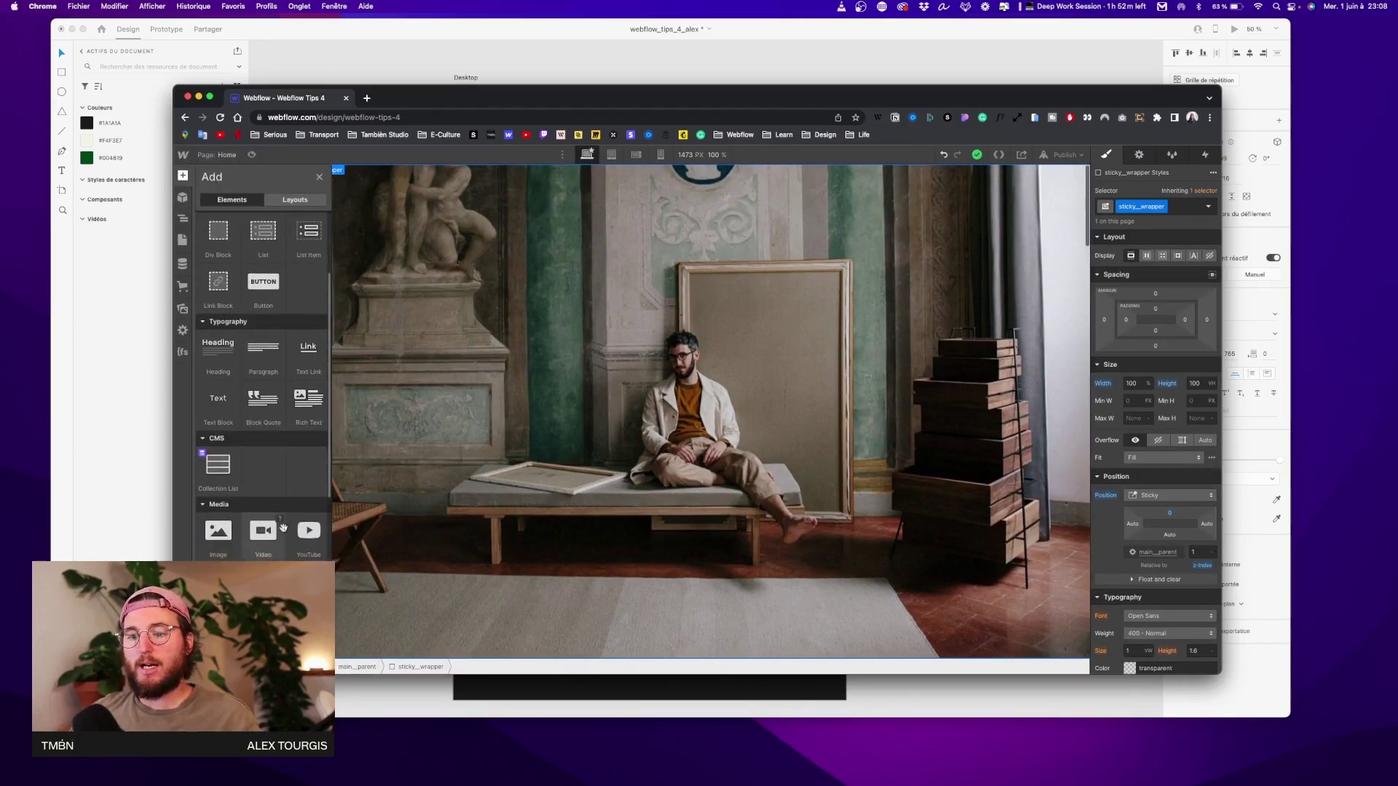
{"action": "left_click", "coordinate": [226, 355]}
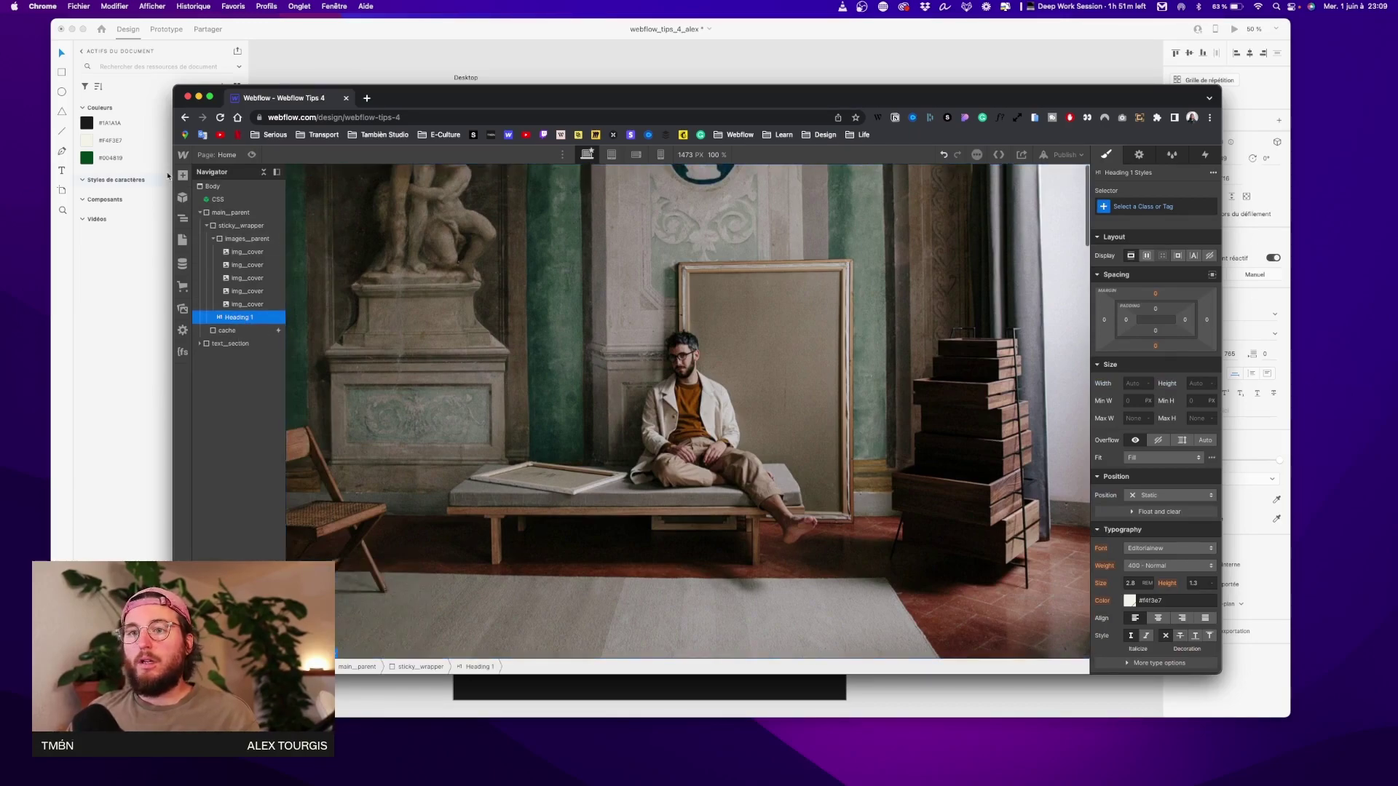
Add a Div Block as the first child of sticky__wrapper and nest the new heading inside it
{"action": "key", "text": "a"}
{"action": "left_click_drag", "start_coordinate": [202, 364], "coordinate": [235, 236]}
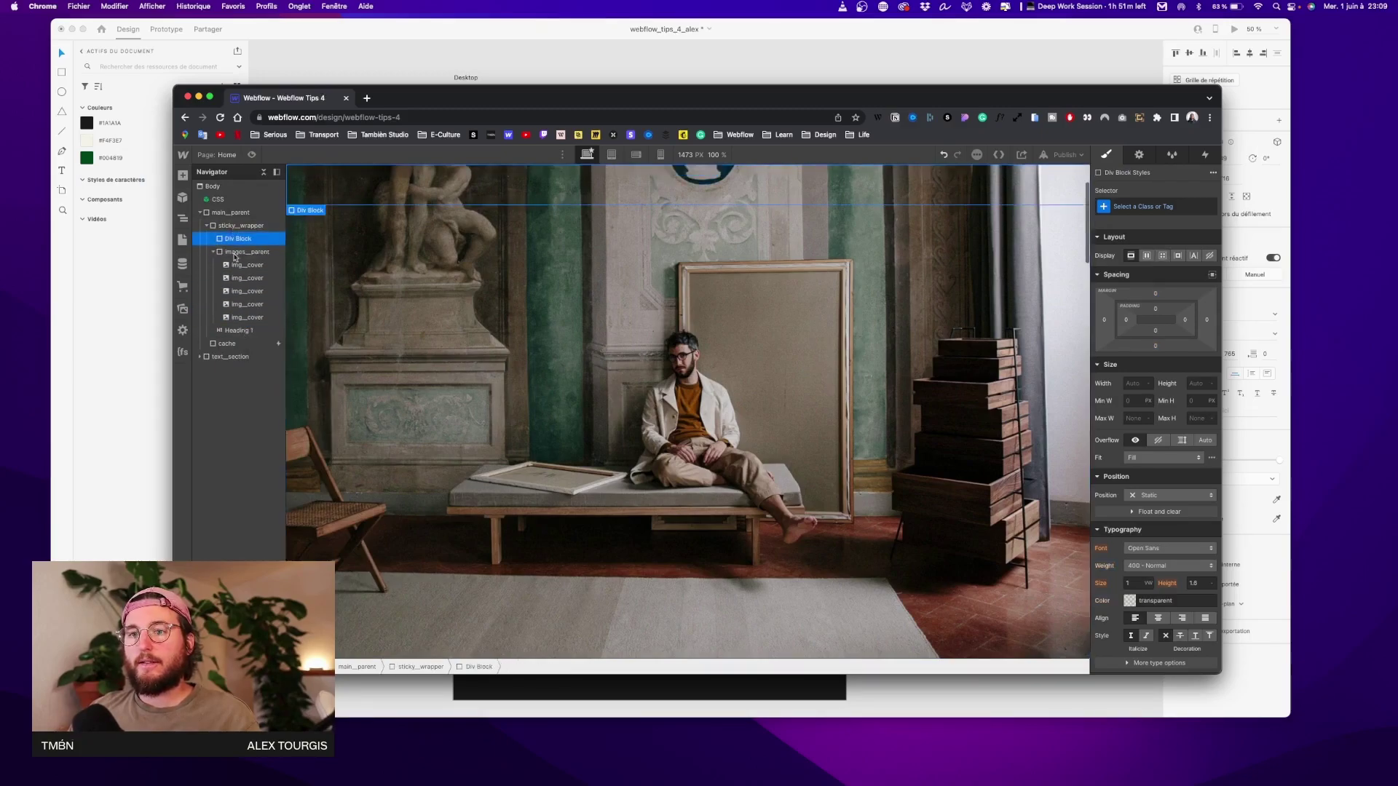
{"action": "left_click_drag", "start_coordinate": [232, 329], "coordinate": [245, 239]}
{"action": "left_click", "coordinate": [236, 252]}
{"action": "left_click", "coordinate": [246, 242]}
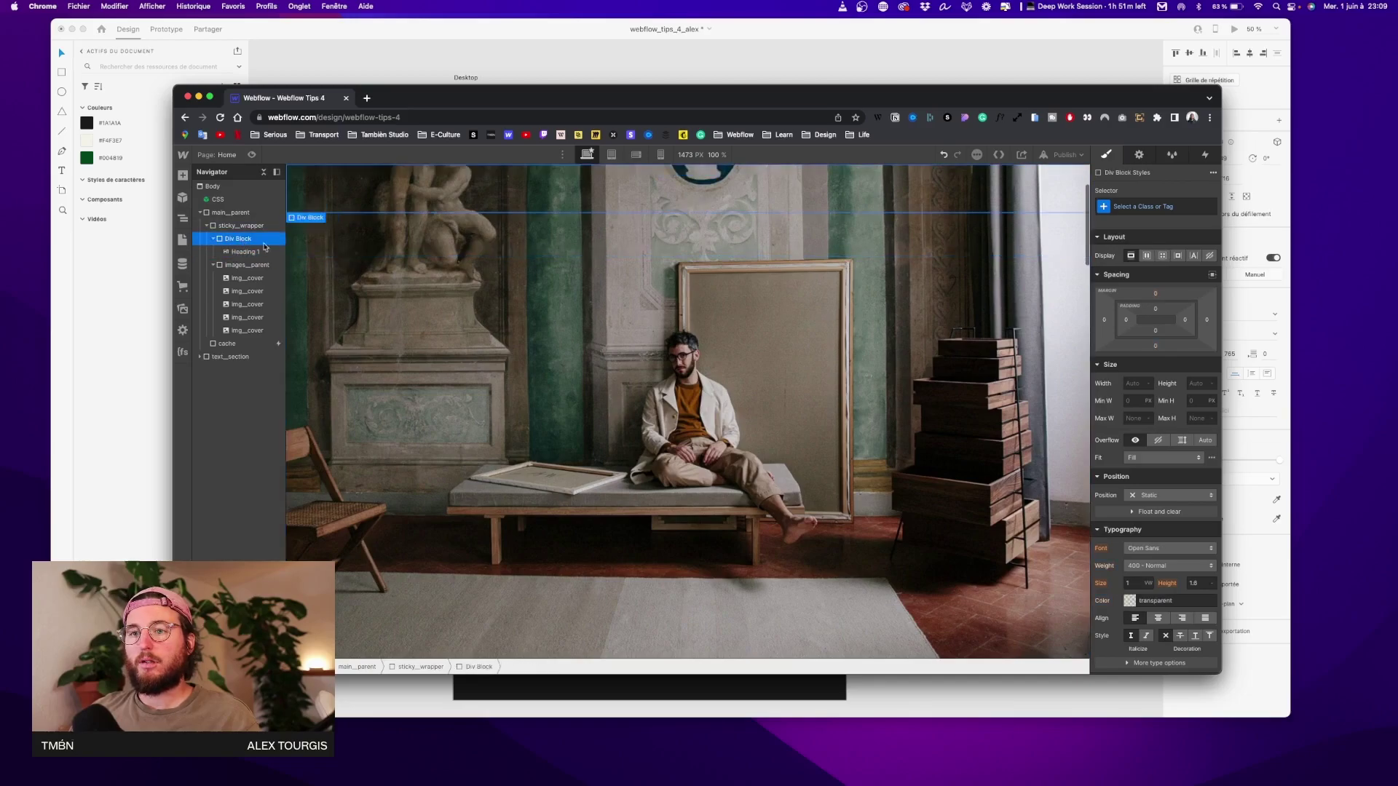
Give the heading's Div Block the class wrapper__title and set its width and height to Auto
{"action": "left_click", "coordinate": [1141, 206]}
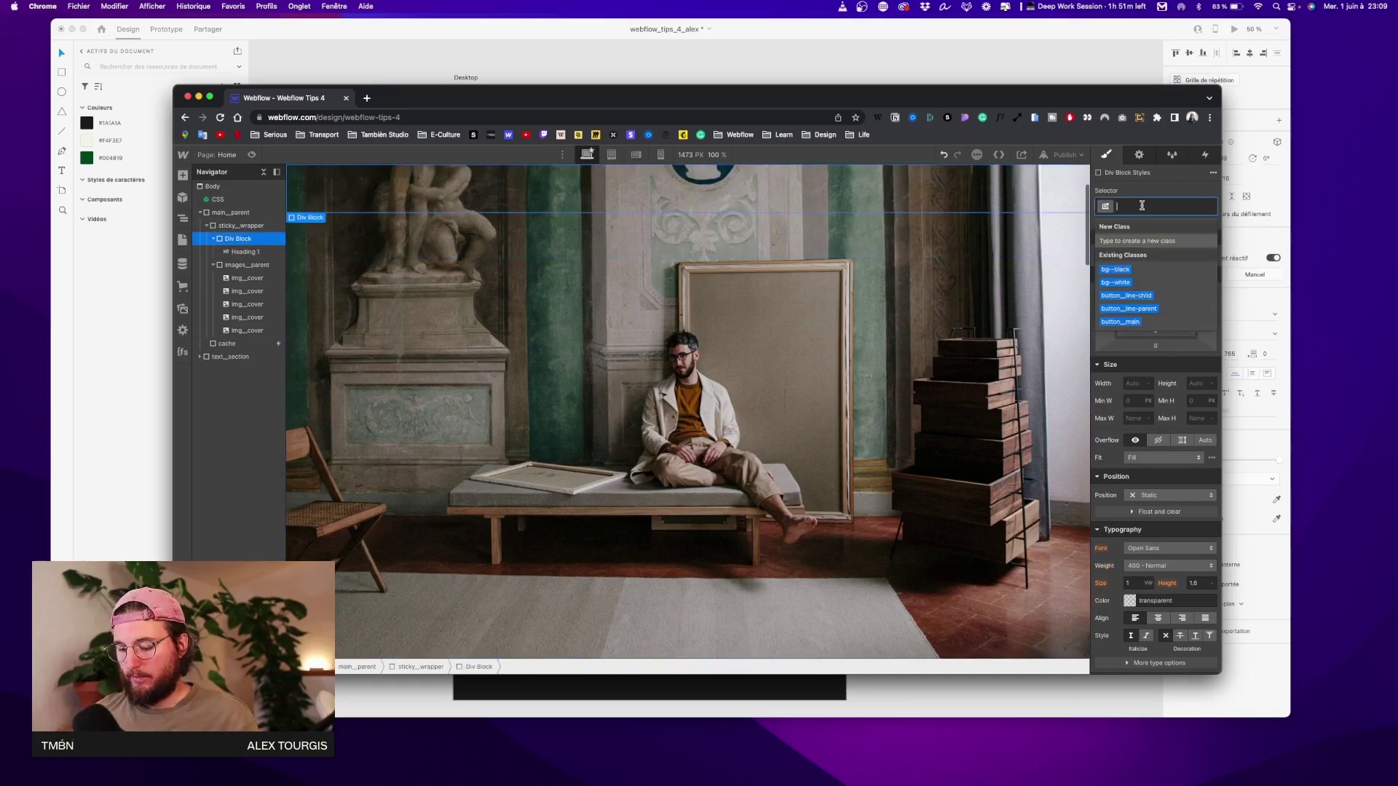
{"action": "type", "text": "wrapp"}
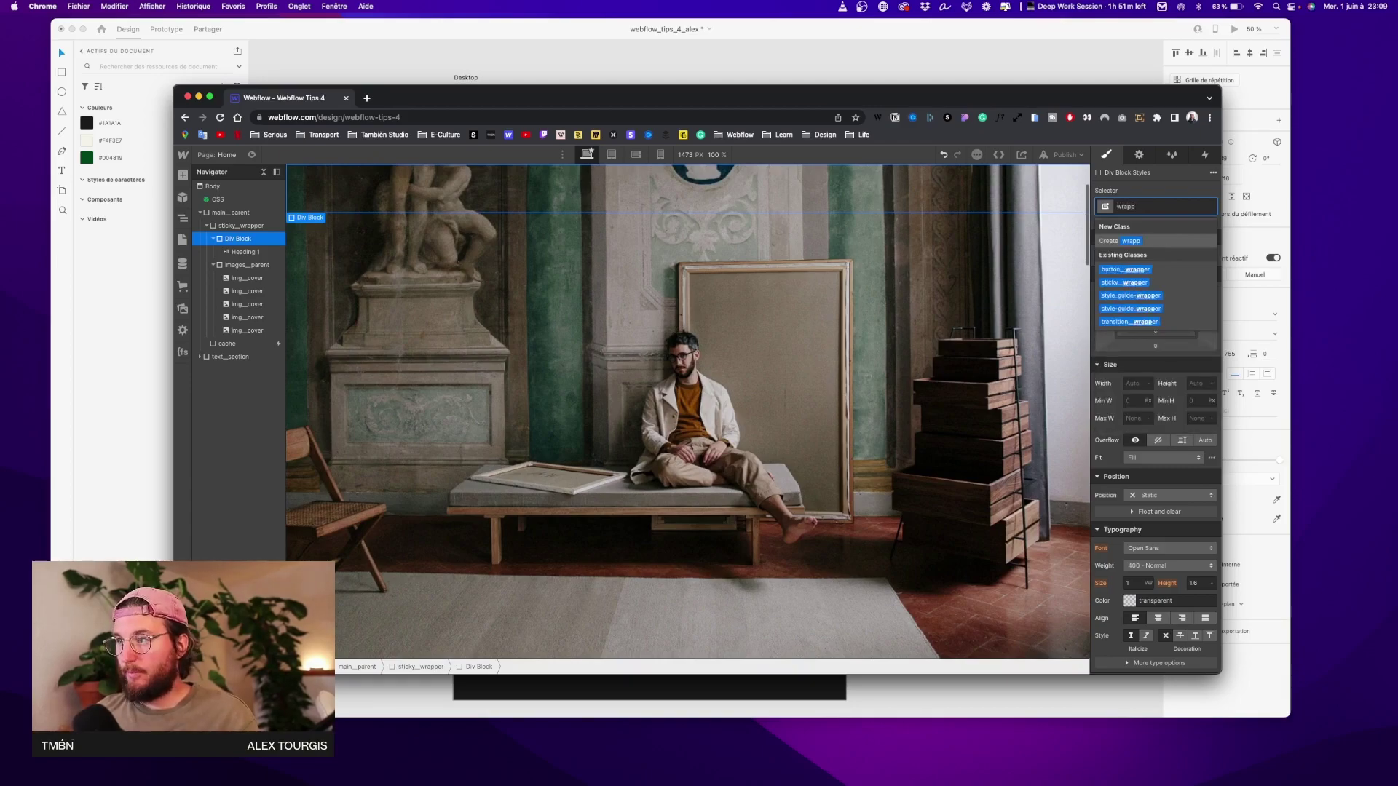
{"action": "type", "text": "er__title"}
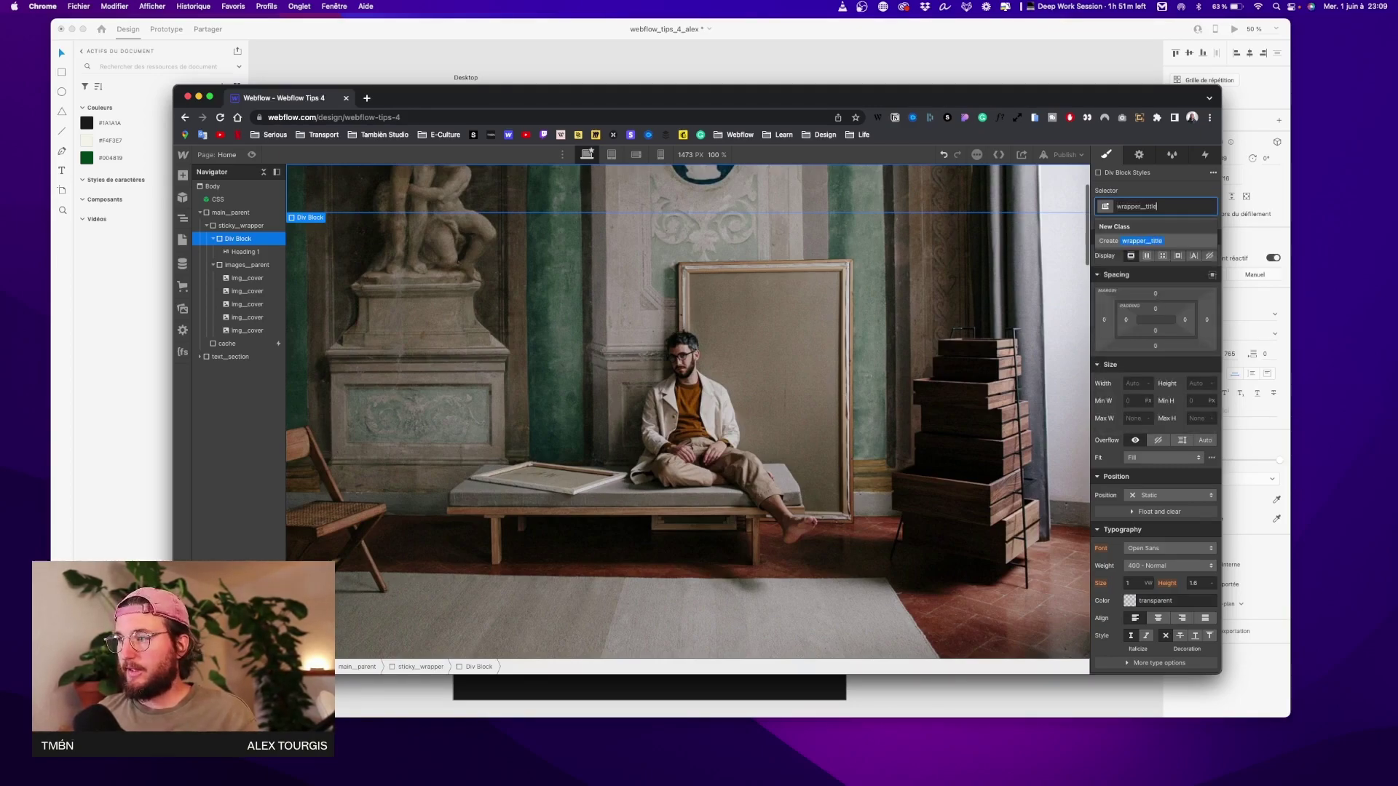
{"action": "key", "text": "Return"}
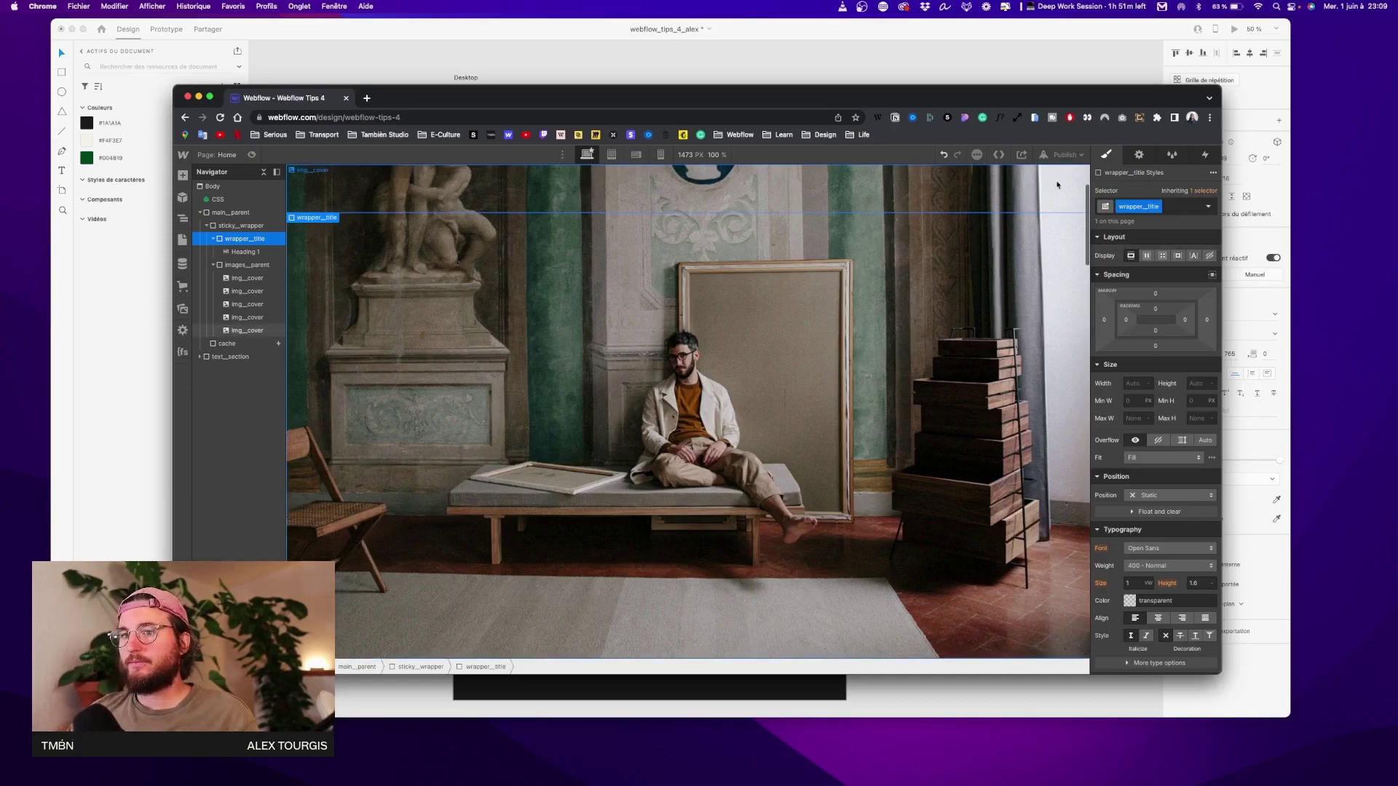
{"action": "left_click", "coordinate": [1150, 383]}
{"action": "left_click", "coordinate": [1152, 383]}
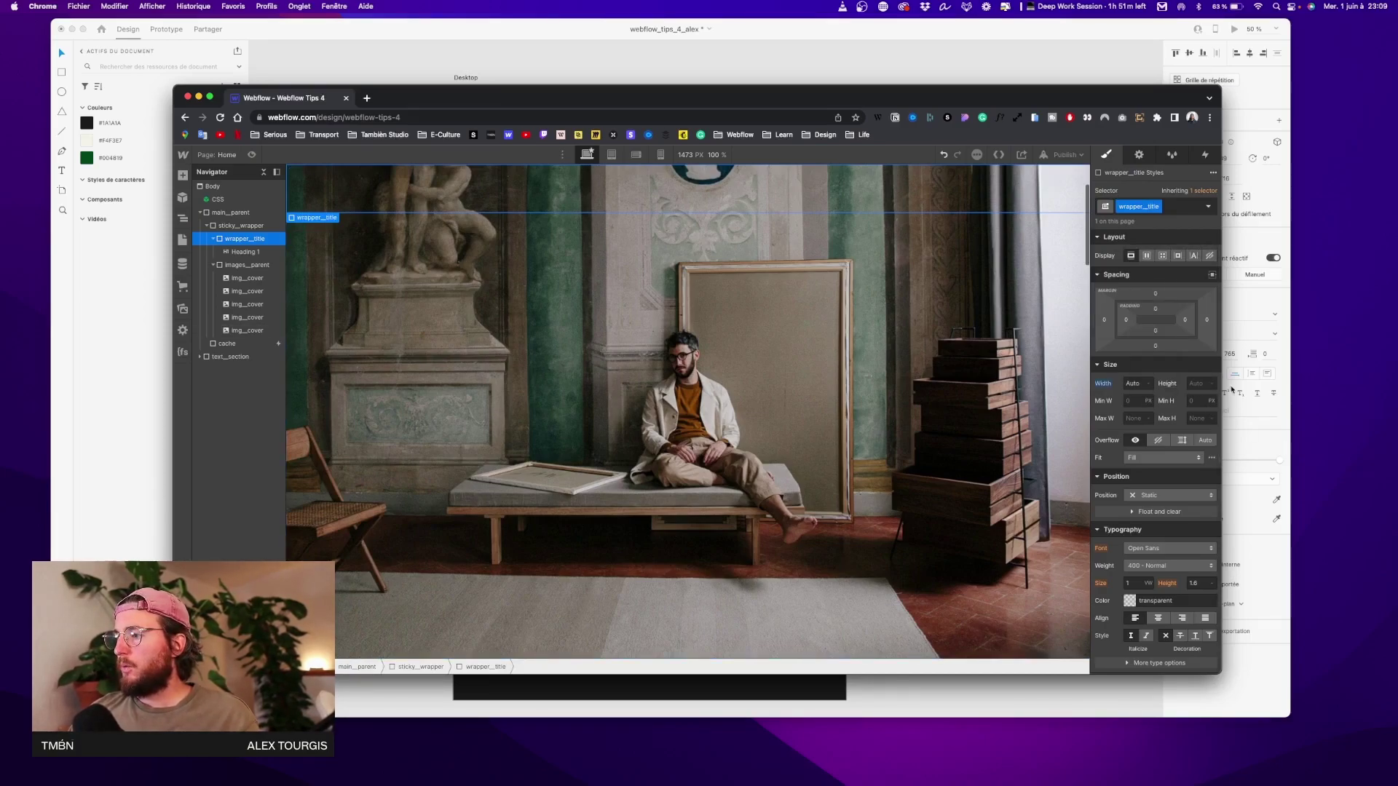
{"action": "left_click", "coordinate": [1213, 384]}
{"action": "left_click", "coordinate": [1213, 385]}
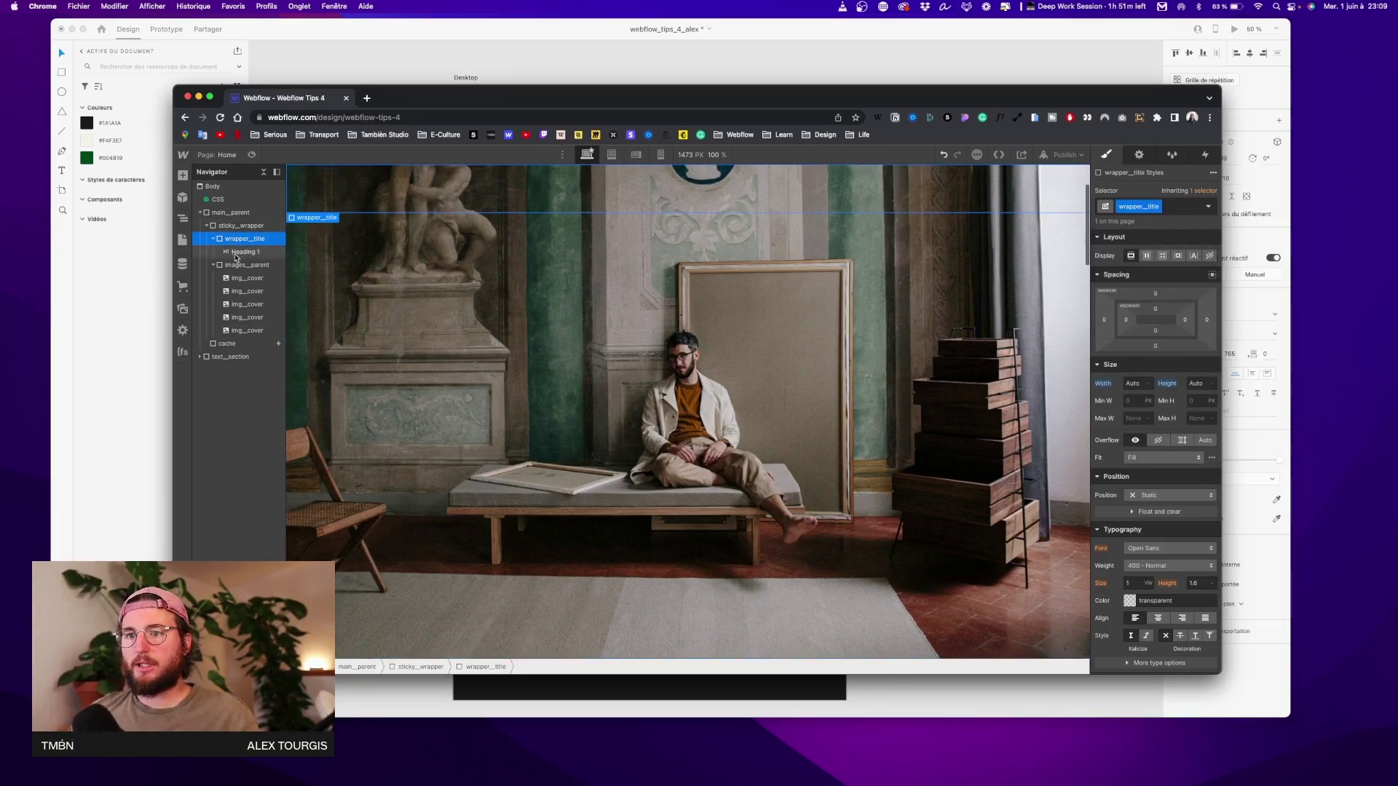
Set wrapper__title to Relative position with a z-index of 8
{"action": "left_click", "coordinate": [245, 252]}
{"action": "left_click", "coordinate": [244, 239]}
{"action": "left_click", "coordinate": [1167, 496]}
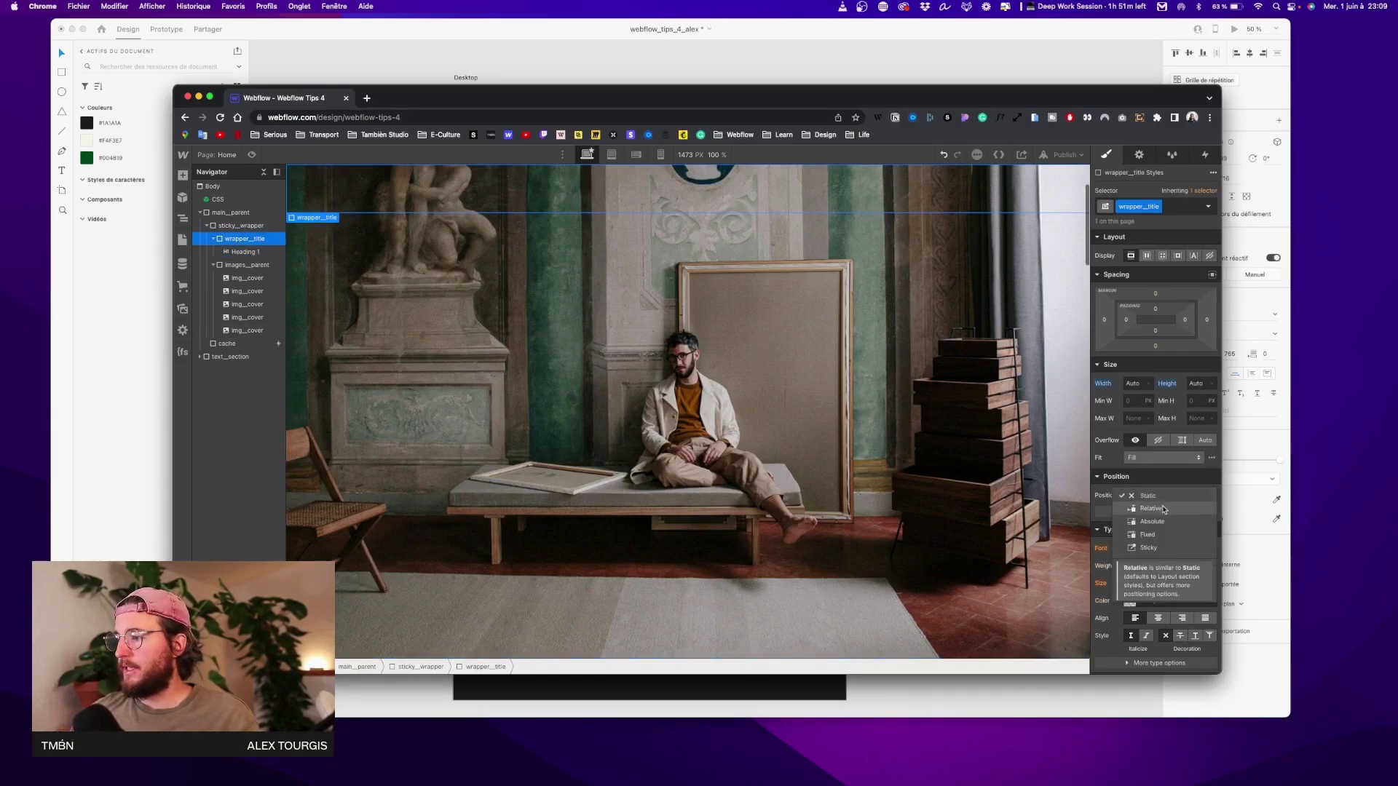
{"action": "left_click", "coordinate": [1164, 508]}
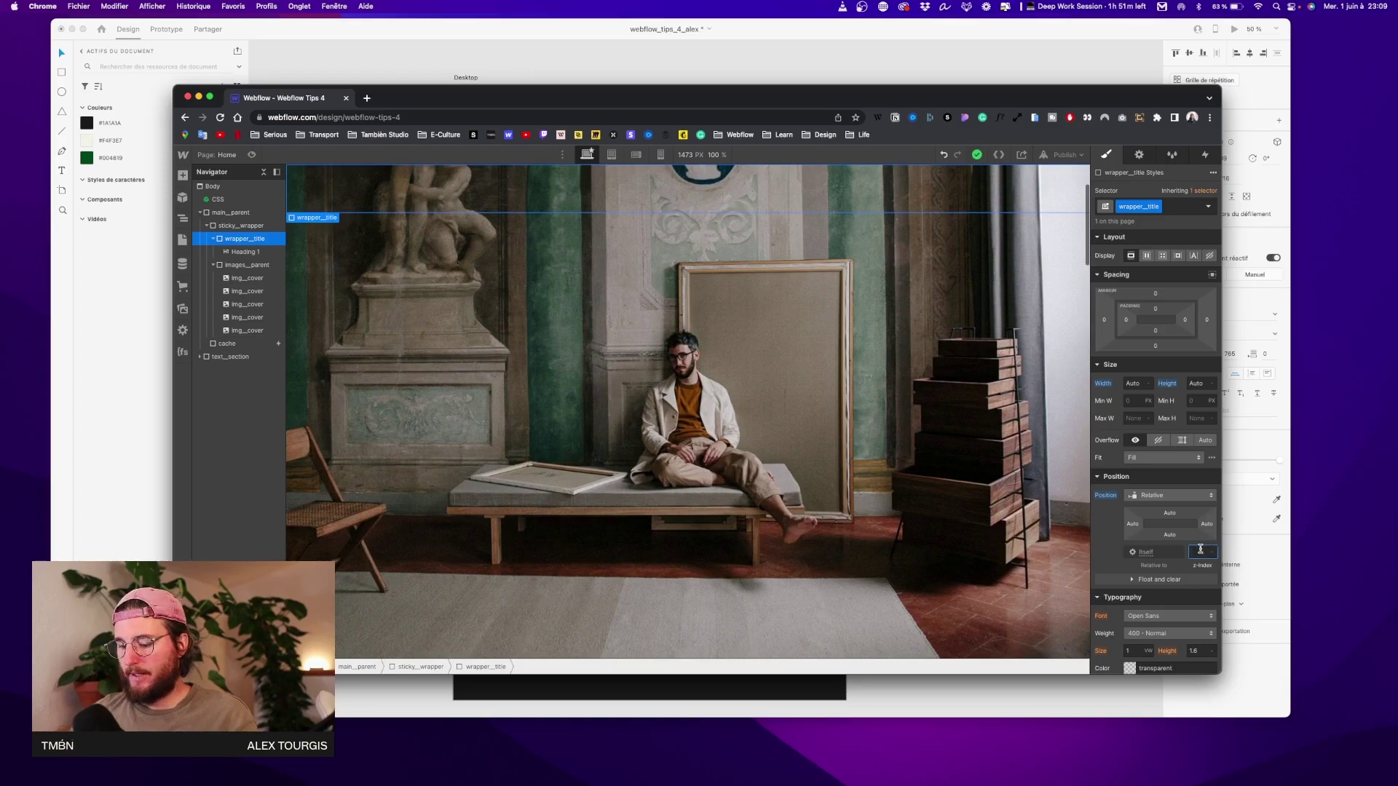
{"action": "type", "text": "8"}
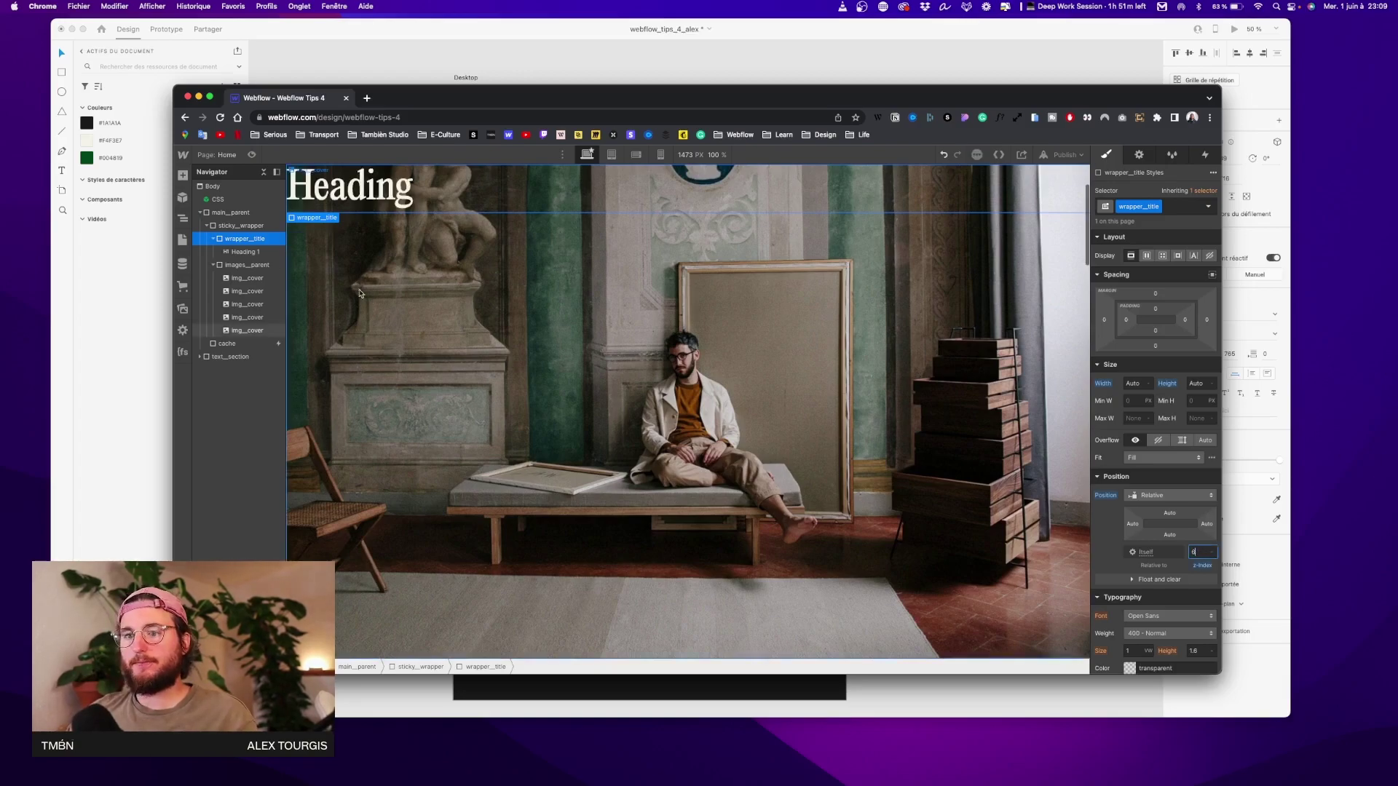
Change the heading inside wrapper__title to an H2
{"action": "left_click", "coordinate": [245, 252]}
{"action": "left_click", "coordinate": [330, 218]}
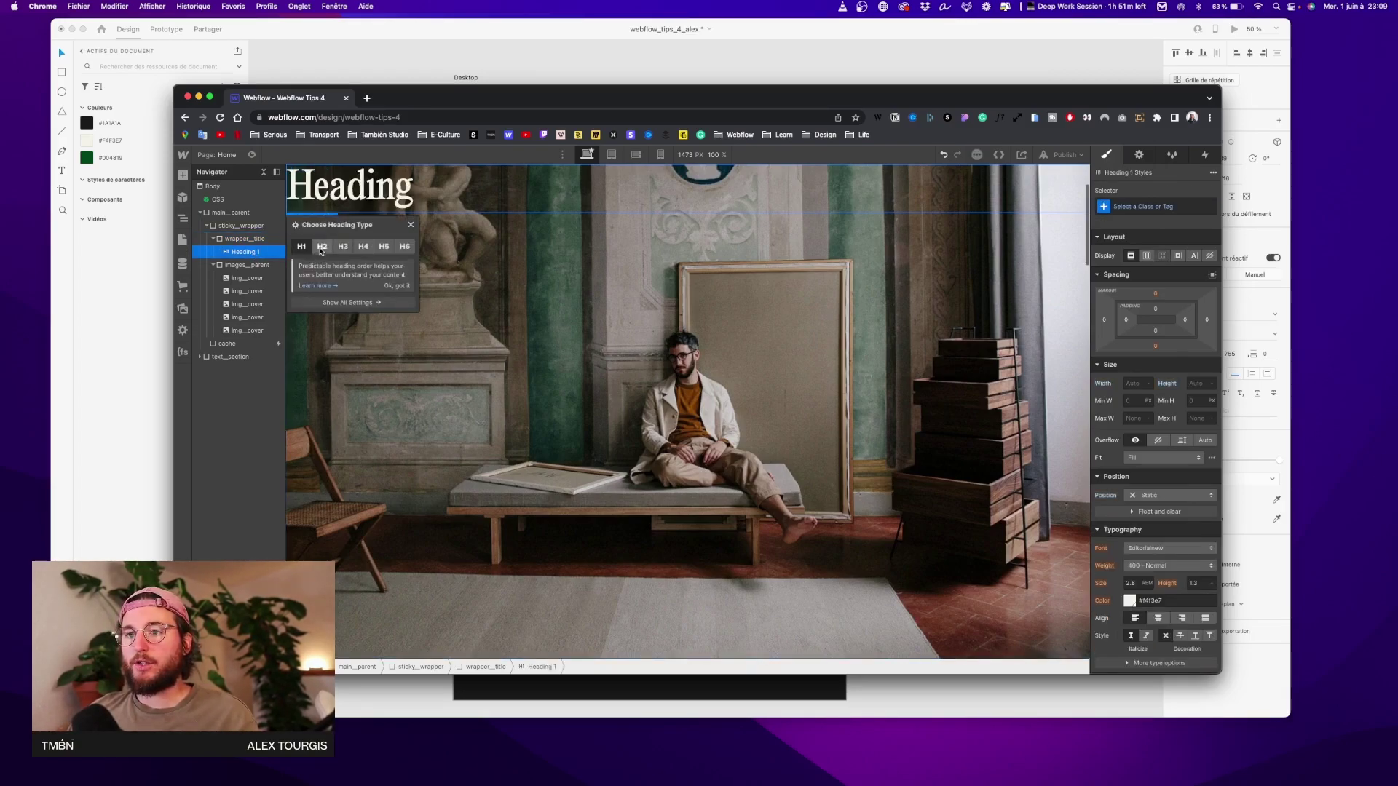
{"action": "left_click", "coordinate": [321, 247]}
{"action": "left_click", "coordinate": [412, 258]}
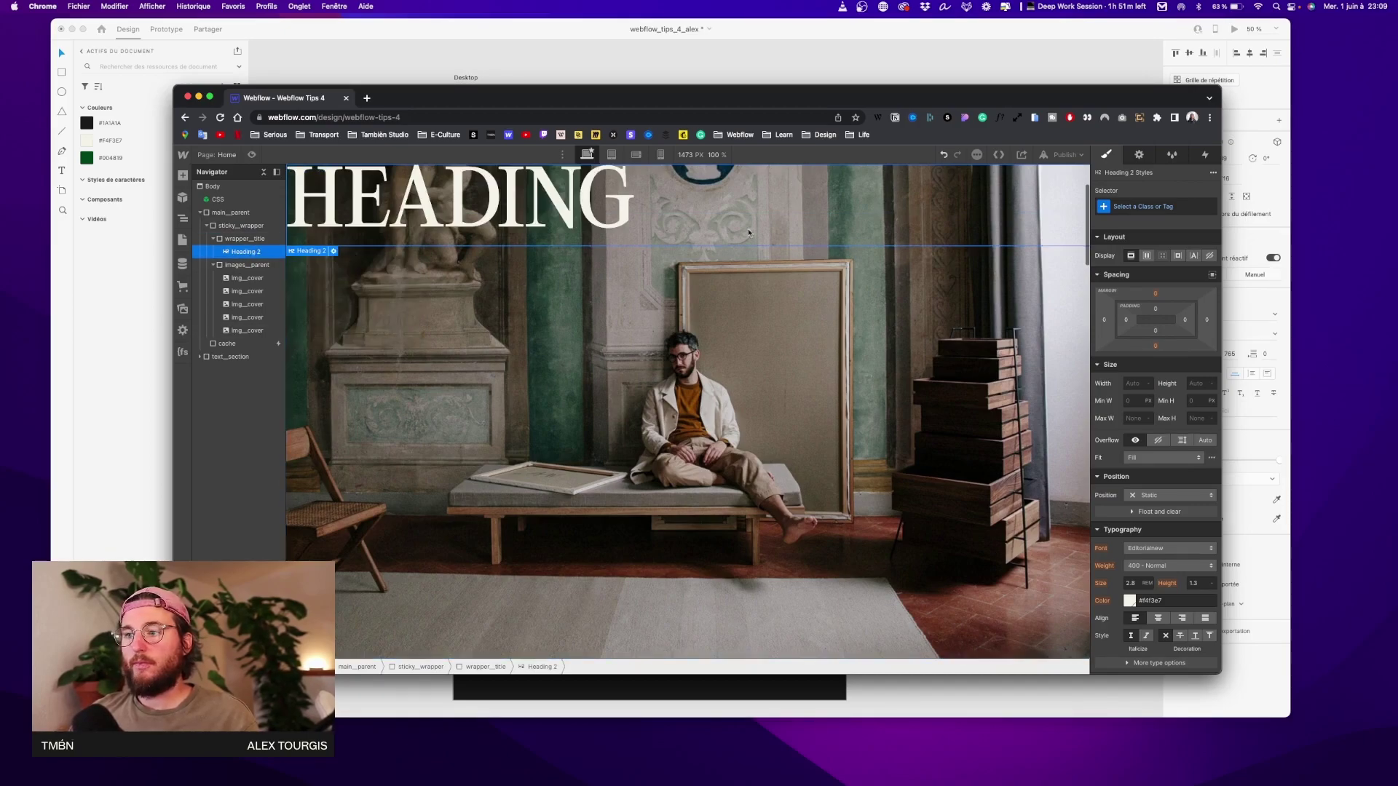
Make wrapper__title a flex container with its content centred in both align and justify
{"action": "left_click", "coordinate": [245, 239]}
{"action": "left_click", "coordinate": [1148, 257]}
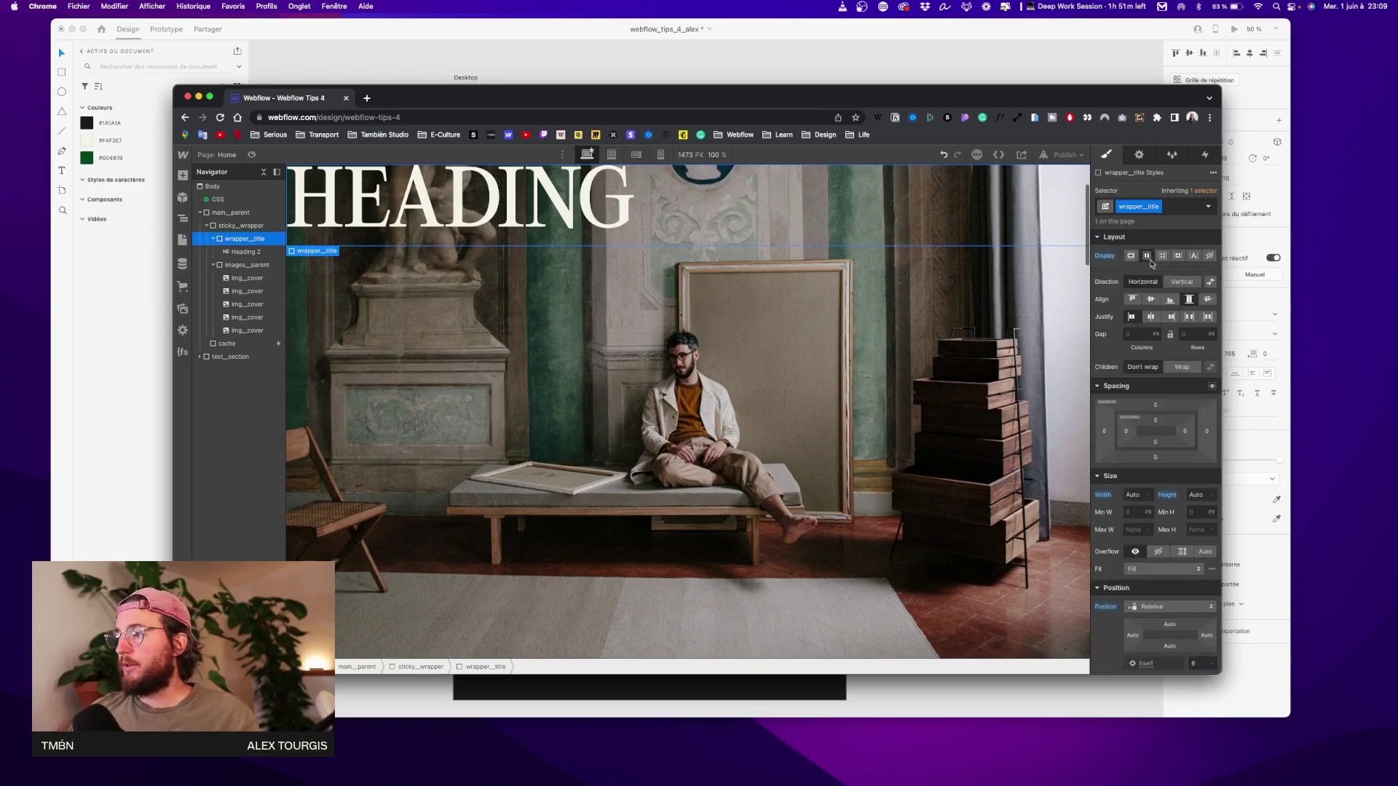
{"action": "left_click", "coordinate": [1151, 299]}
{"action": "left_click", "coordinate": [1151, 317]}
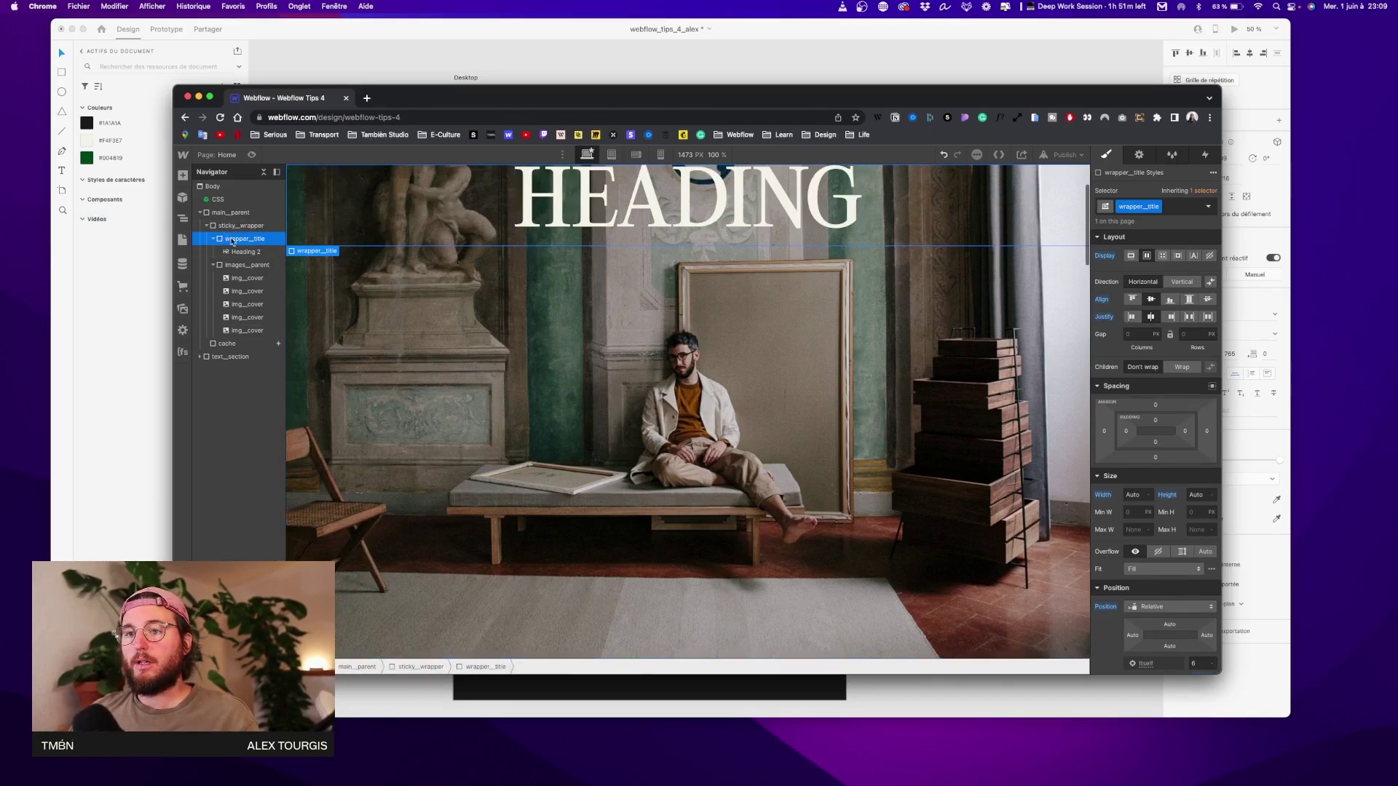
Set wrapper__title to Absolute position and anchor it full-width to the bottom of sticky__wrapper
{"action": "left_click", "coordinate": [1169, 607]}
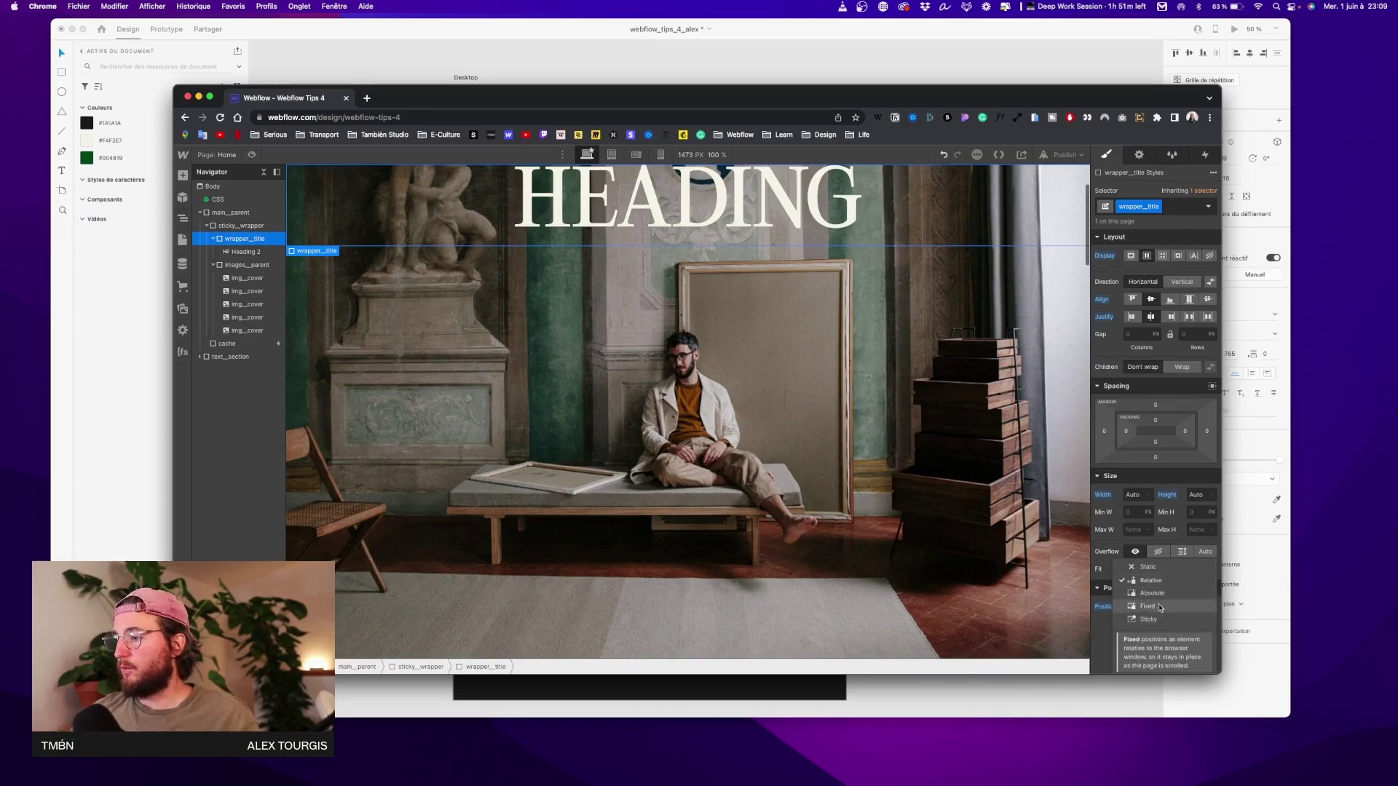
{"action": "left_click", "coordinate": [1165, 593]}
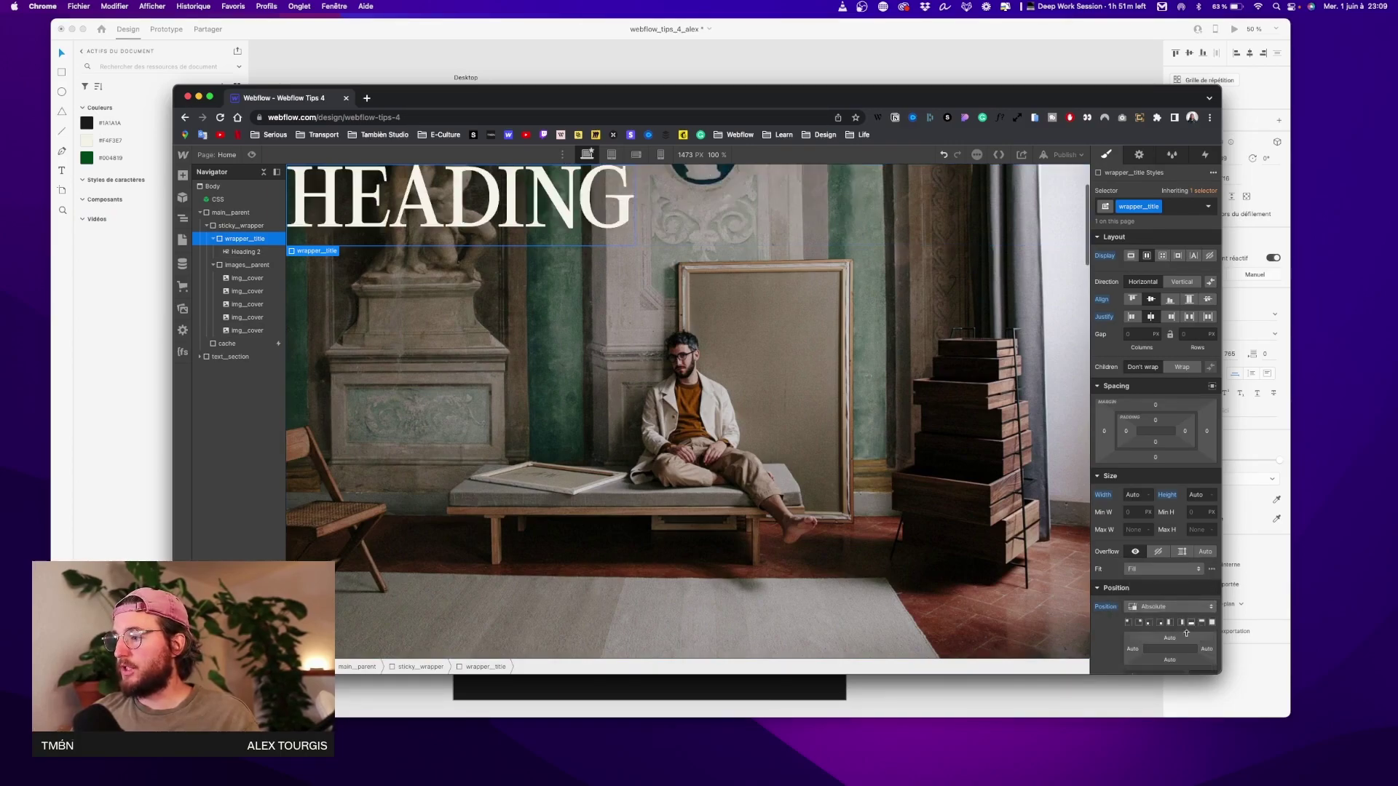
{"action": "left_click", "coordinate": [1192, 622]}
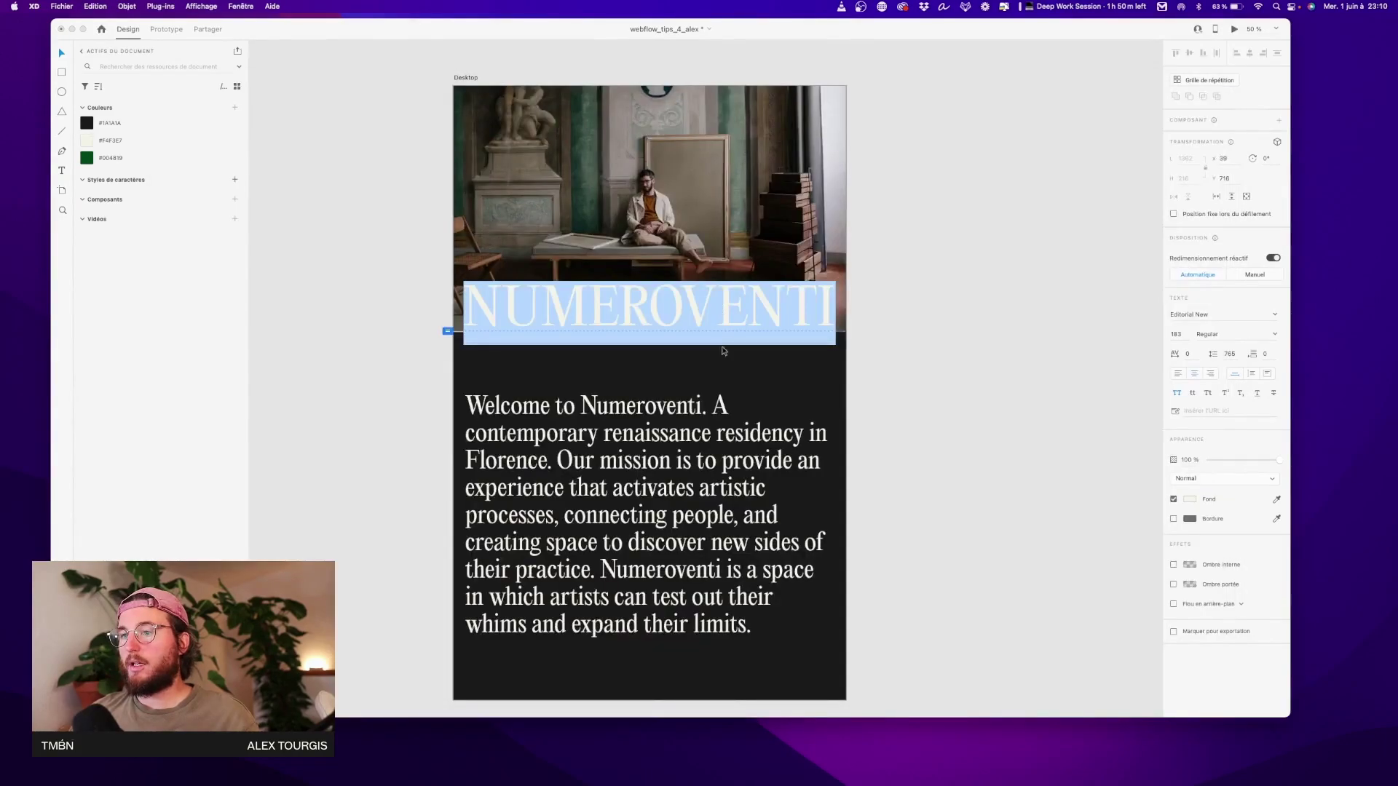
Replace the placeholder heading text with the title NUMEROVENTI copied from the Adobe XD mockup
{"action": "key", "text": "ctrl+Up"}
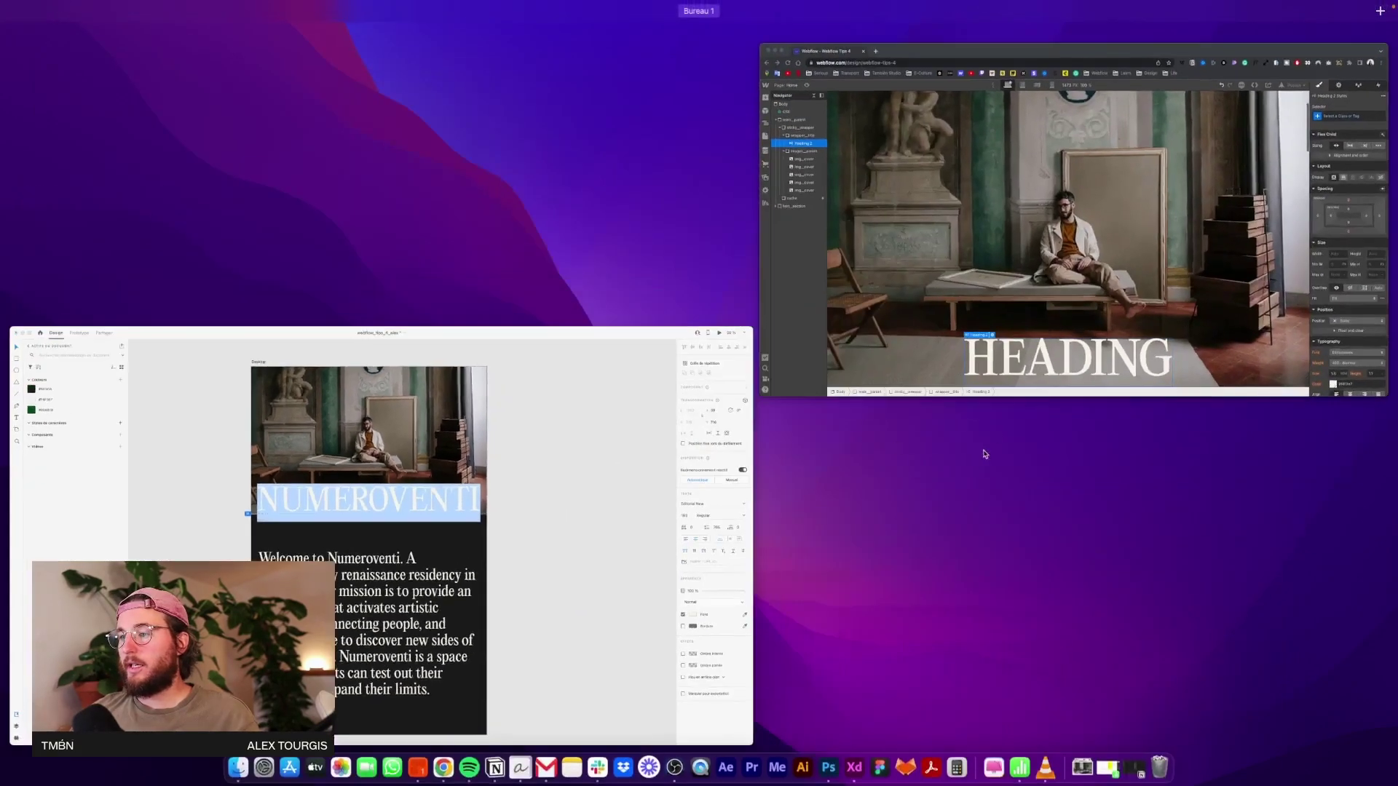
{"action": "left_click", "coordinate": [979, 357]}
{"action": "double_click", "coordinate": [749, 595]}
{"action": "type", "text": "NUMEROVENTI"}
{"action": "left_click", "coordinate": [817, 475]}
{"action": "left_click", "coordinate": [817, 475]}
{"action": "left_click", "coordinate": [825, 643]}
Style the All H2 Headings tag with a line height of 0.6 and a font size of 7.7
{"action": "left_click", "coordinate": [1148, 207]}
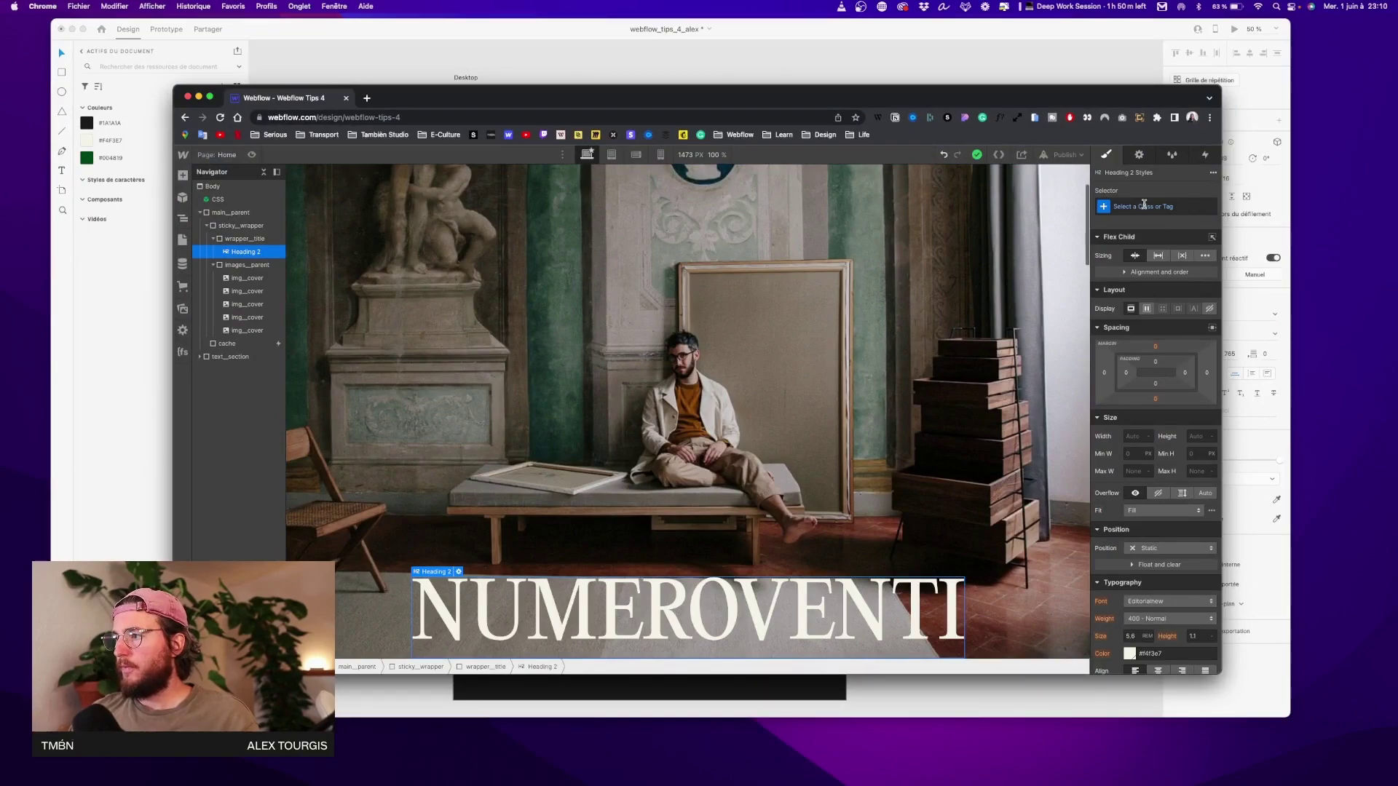
{"action": "left_click", "coordinate": [1128, 268]}
{"action": "left_click", "coordinate": [1196, 453]}
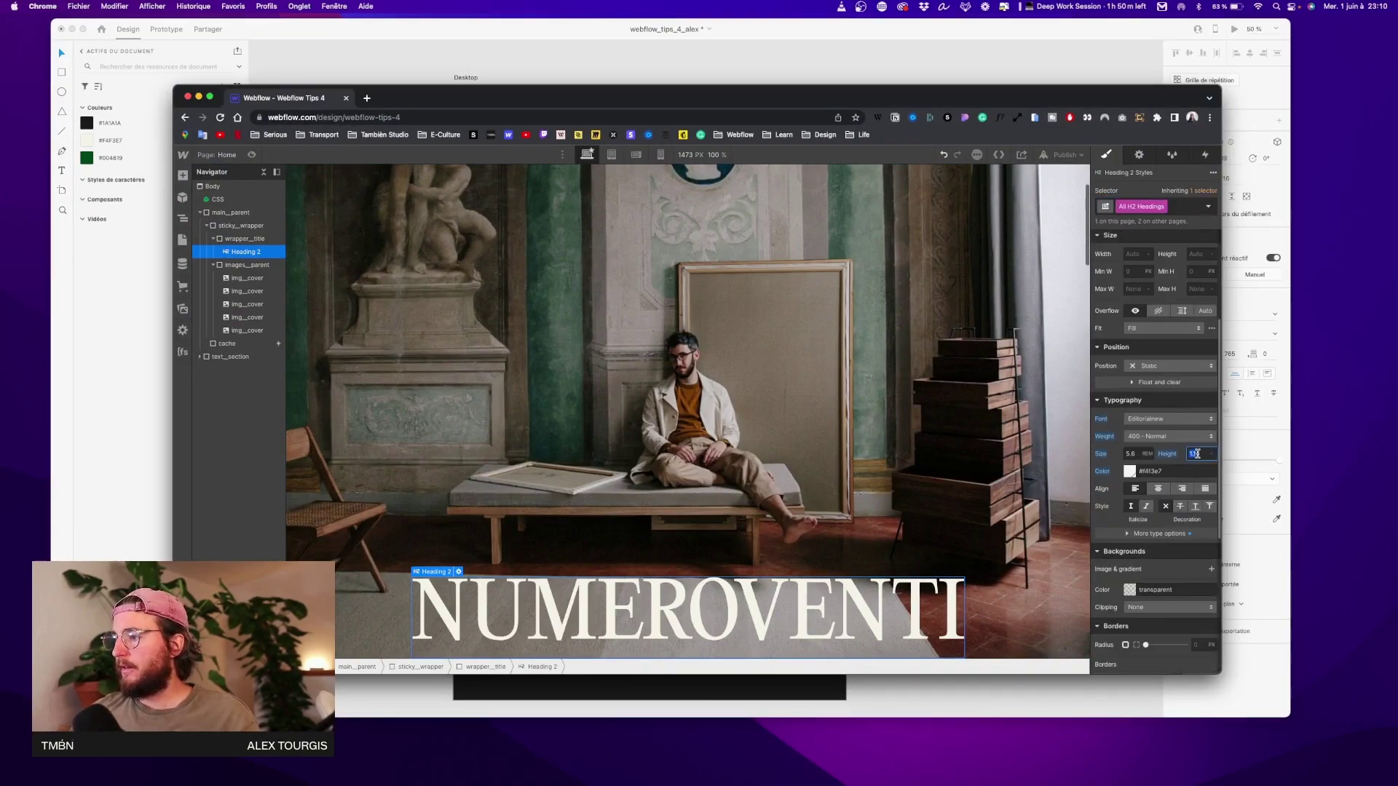
{"action": "type", "text": "0.7"}
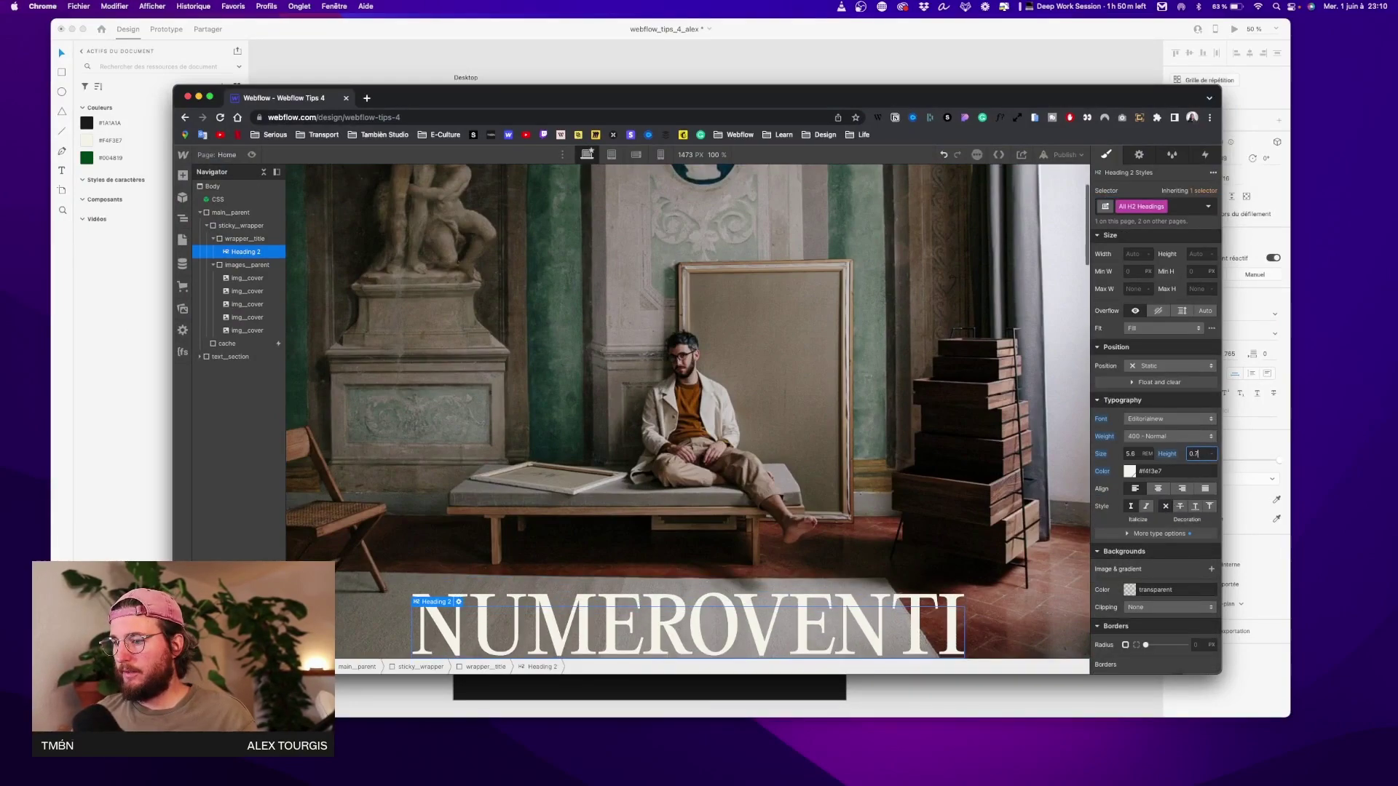
{"action": "key", "text": "BackSpace"}
{"action": "type", "text": "6"}
{"action": "left_click", "coordinate": [1133, 453]}
{"action": "type", "text": "7.8"}
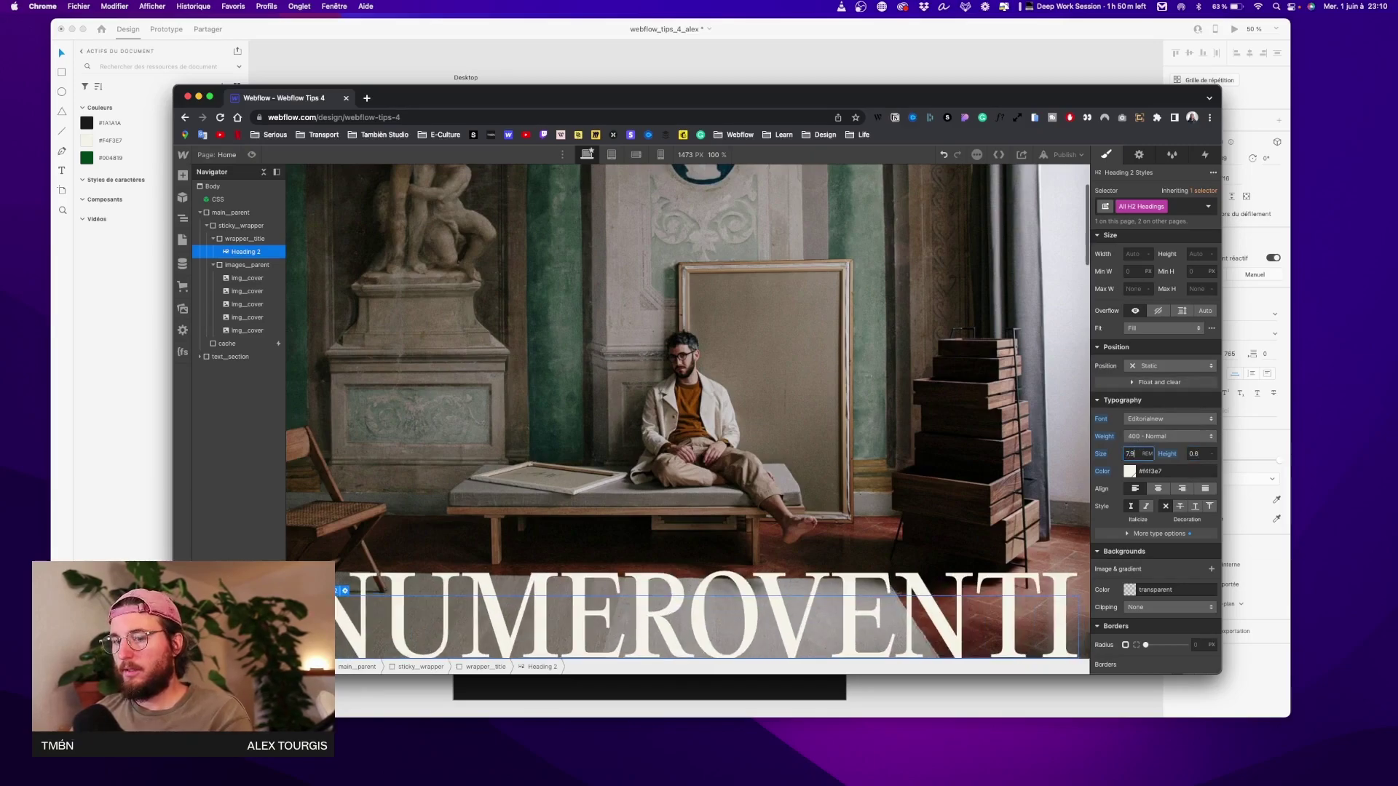
{"action": "key", "text": "BackSpace"}
{"action": "type", "text": "7"}
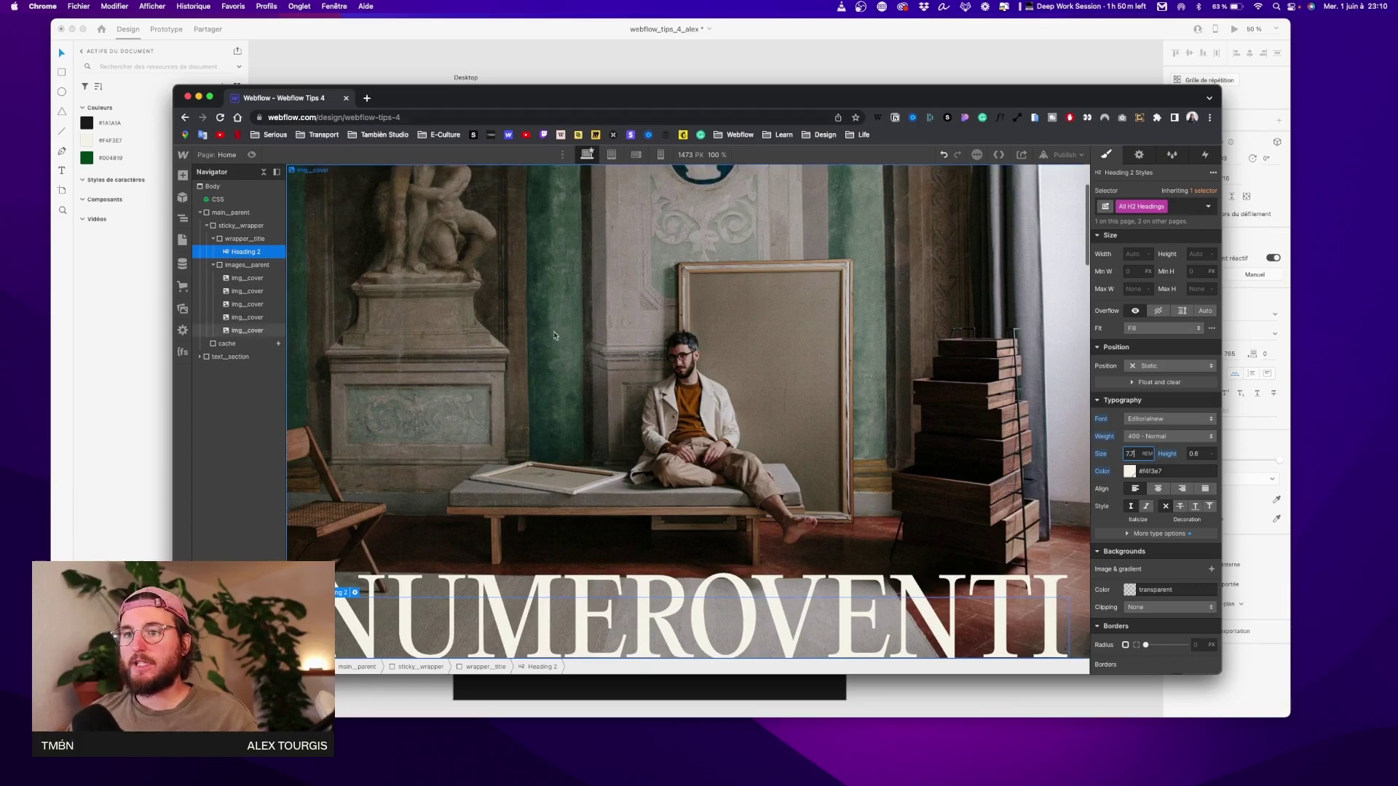
Set the overflow of sticky__wrapper to Hidden
{"action": "left_click", "coordinate": [240, 238]}
{"action": "left_click", "coordinate": [227, 226]}
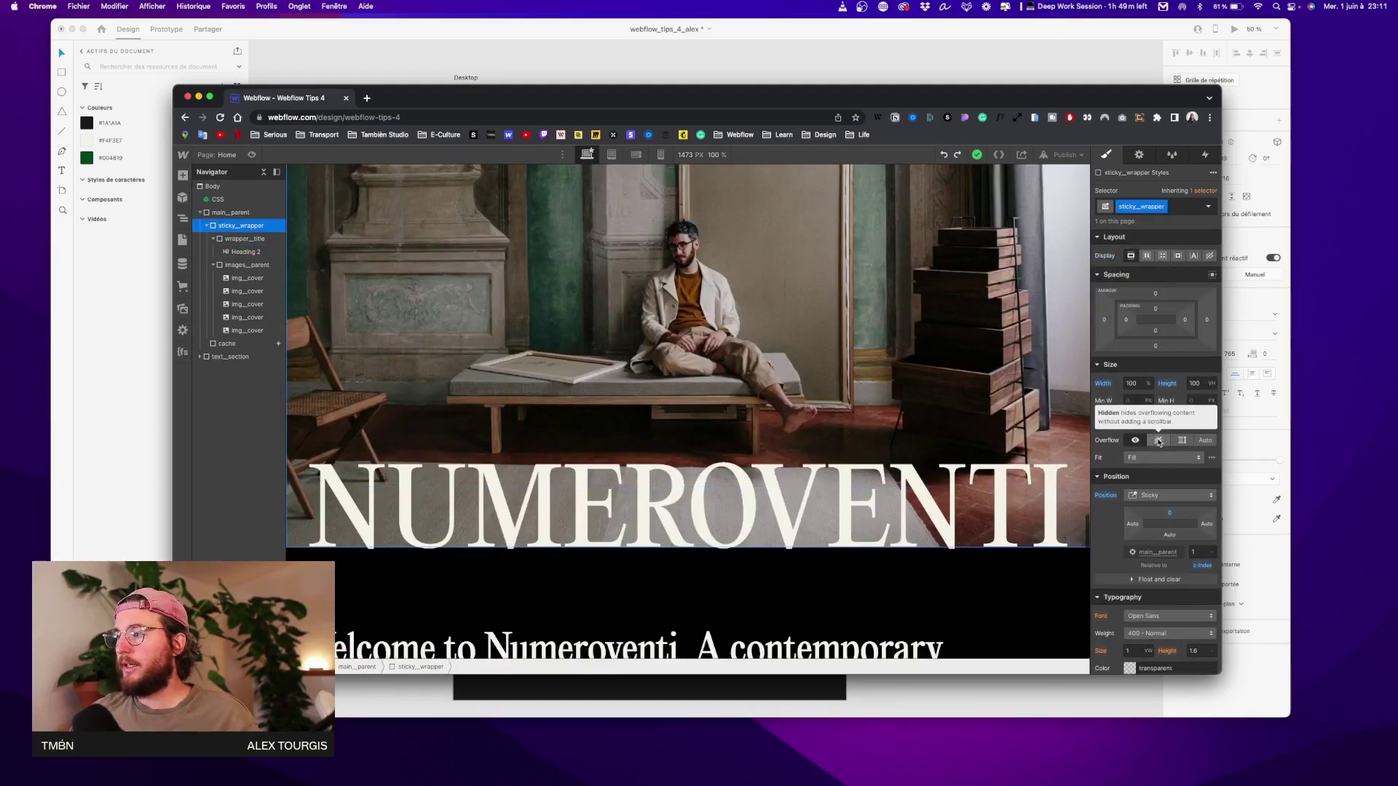
{"action": "left_click", "coordinate": [1157, 442]}
Place a div block as the first child of images__parent and give it the class mask
{"action": "left_click_drag", "start_coordinate": [276, 300], "coordinate": [246, 264]}
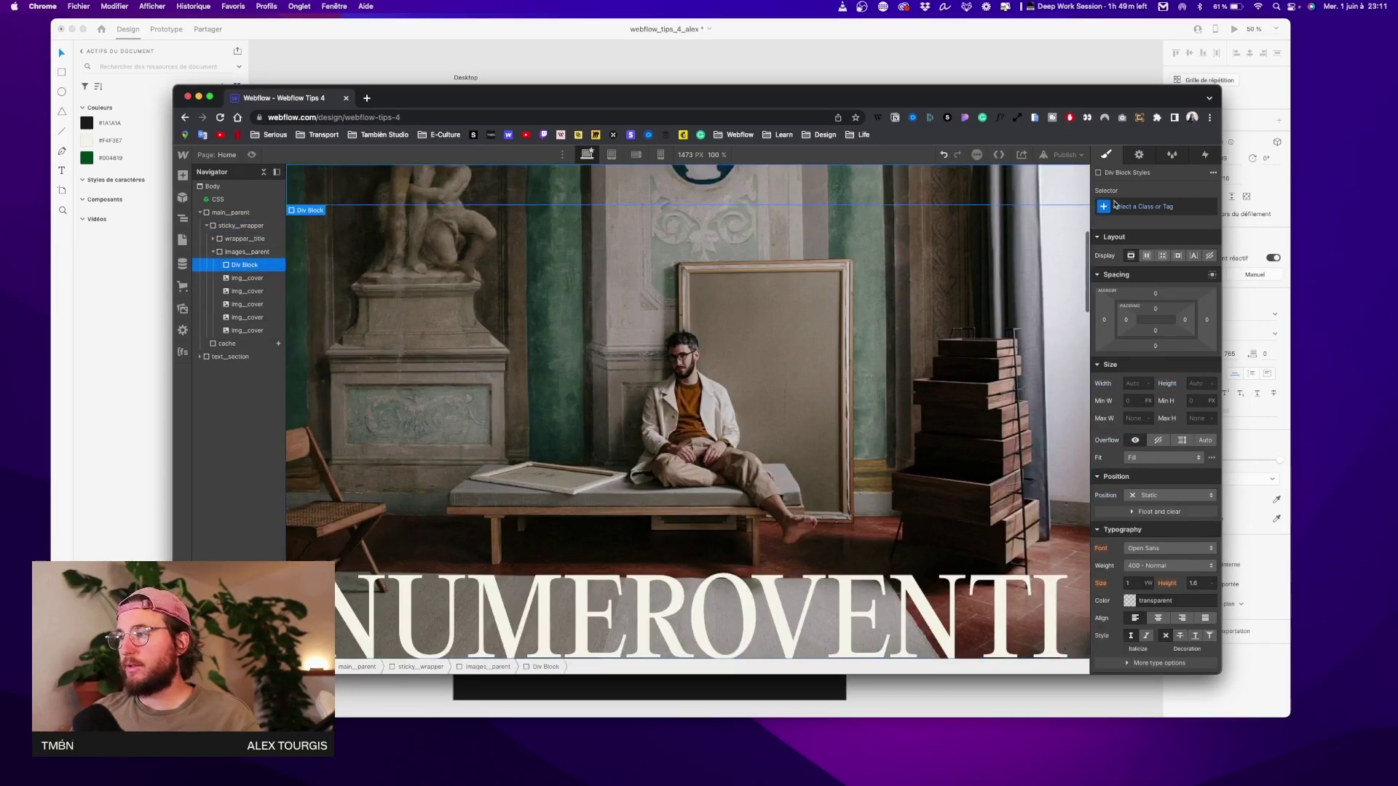
{"action": "left_click", "coordinate": [1129, 205]}
{"action": "type", "text": "mask"}
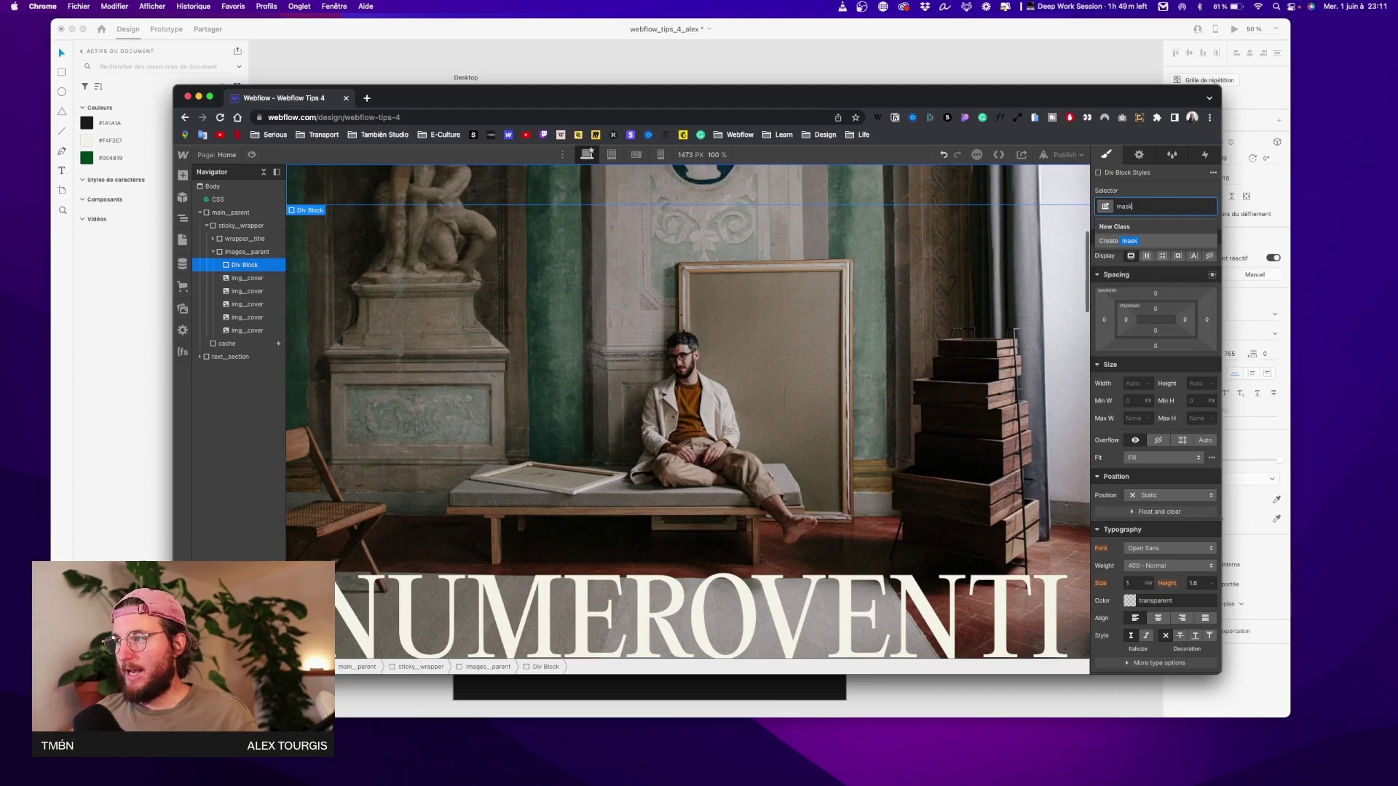
{"action": "key", "text": "Return"}
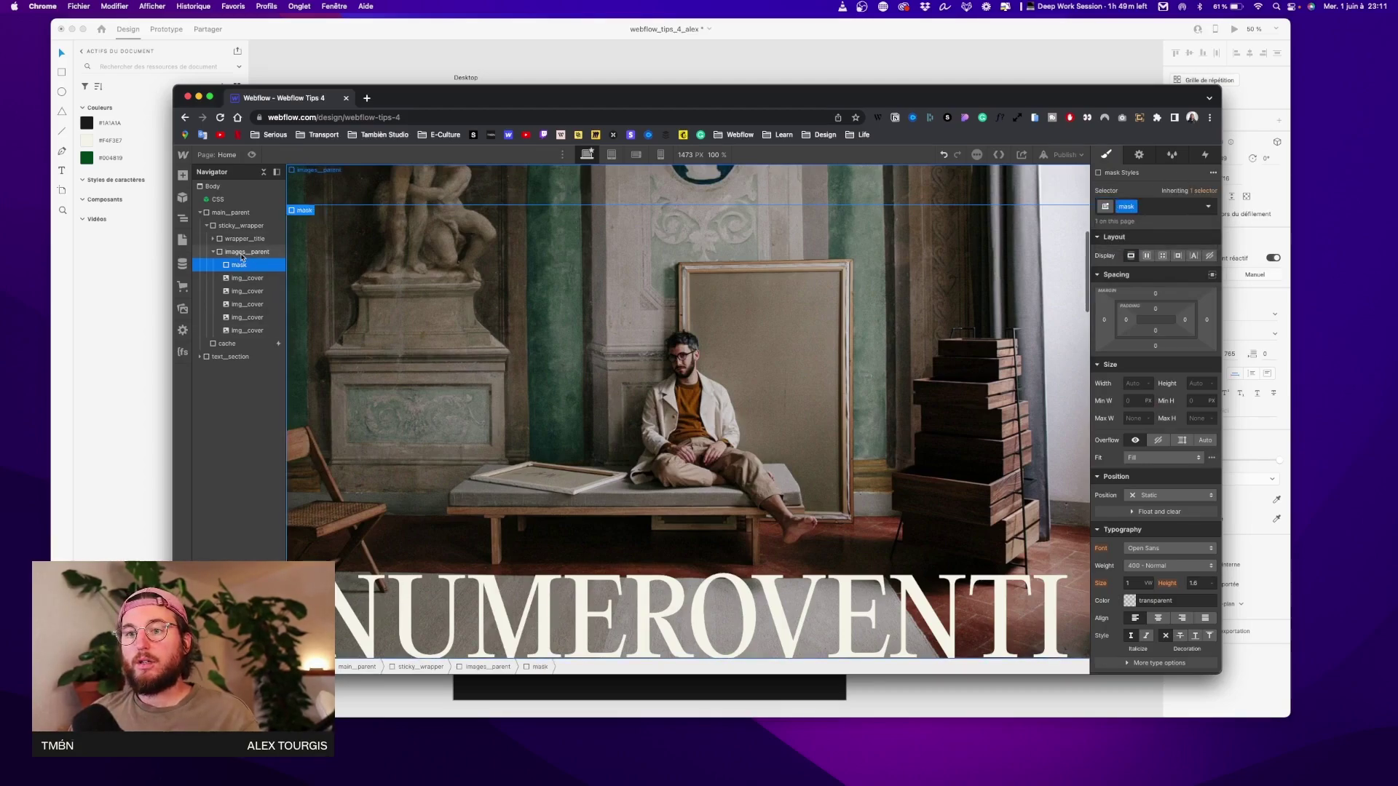
Set mask to Absolute position with a z-index of 10 and stretch it to cover the full sticky__wrapper
{"action": "left_click", "coordinate": [1185, 498]}
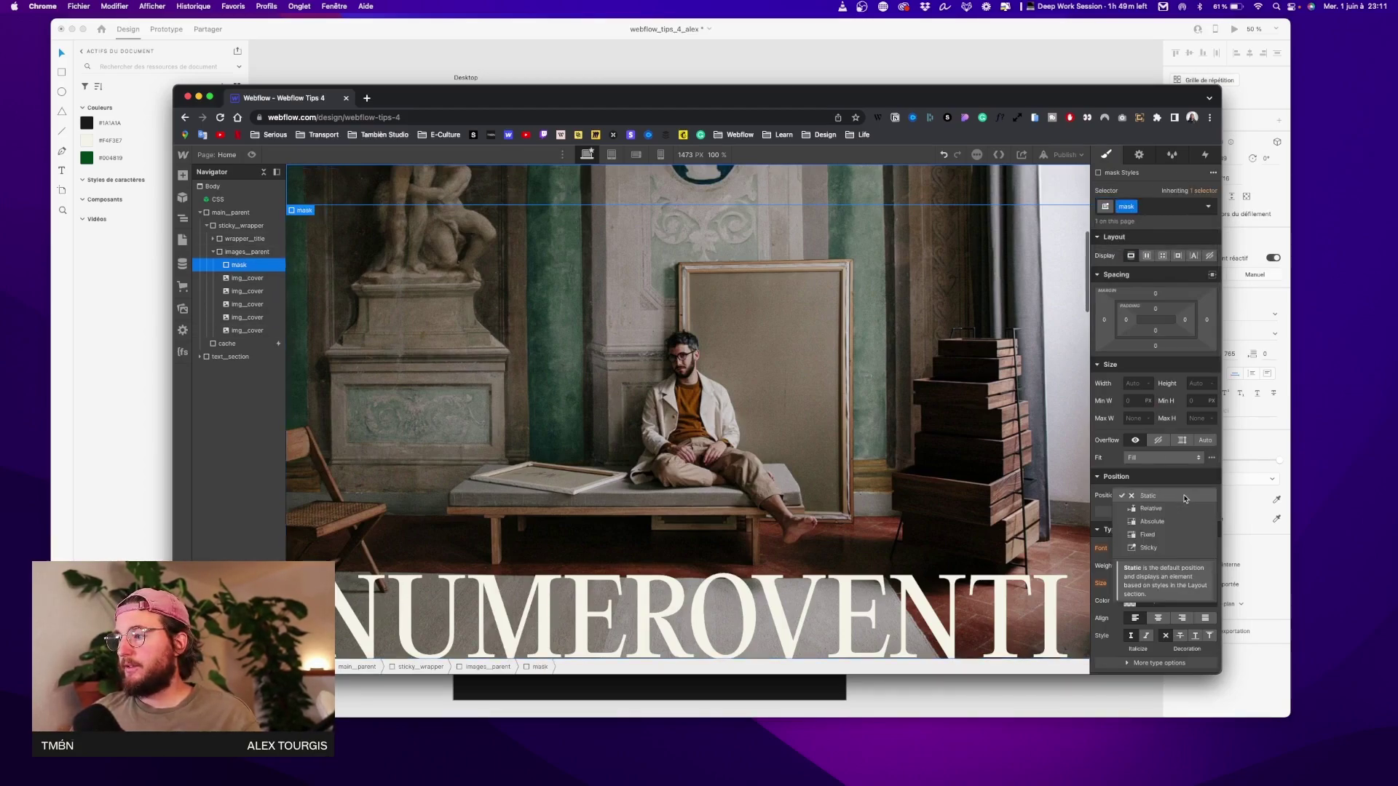
{"action": "left_click", "coordinate": [1166, 524]}
{"action": "type", "text": "10"}
{"action": "scroll", "coordinate": [1187, 594], "scroll_direction": "down", "scroll_amount": 5}
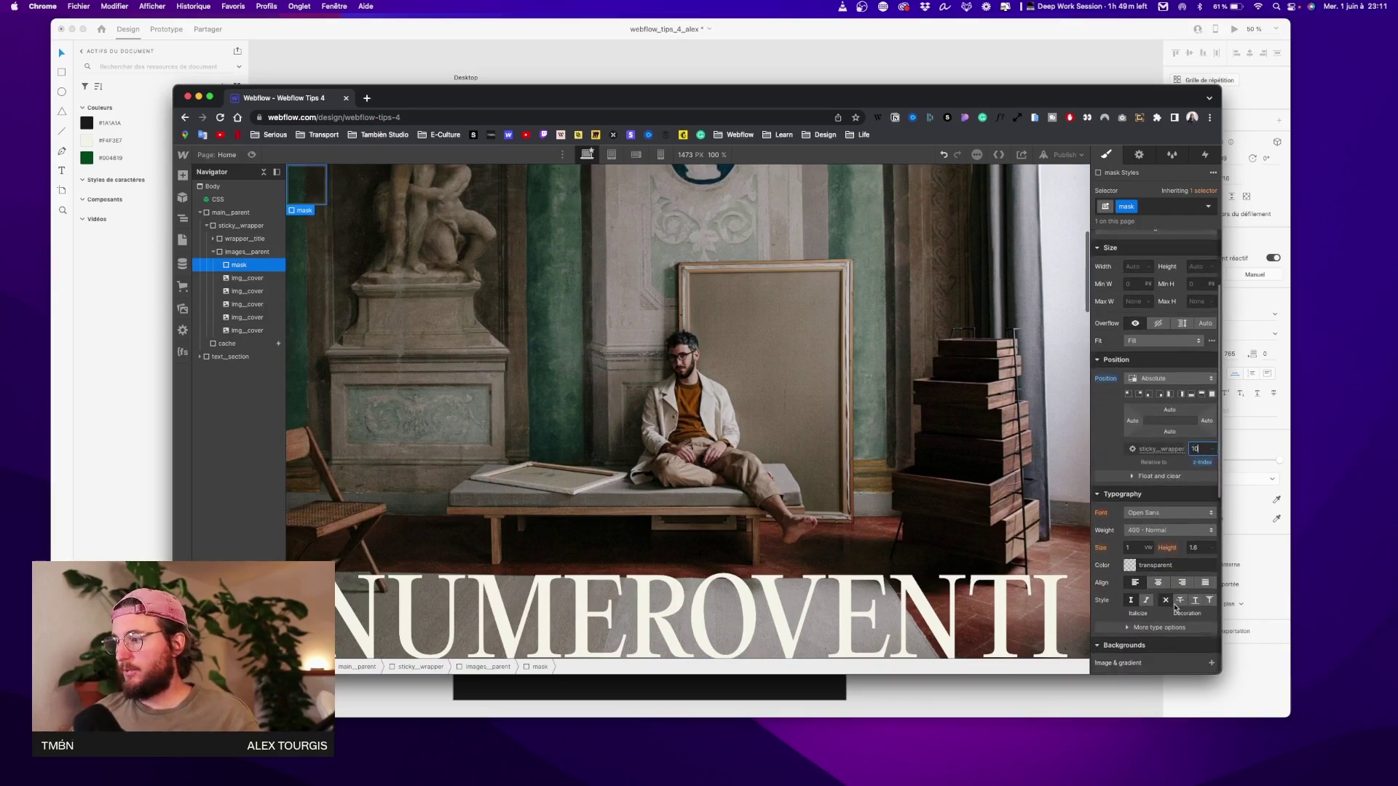
{"action": "scroll", "coordinate": [1202, 328], "scroll_direction": "up", "scroll_amount": 4}
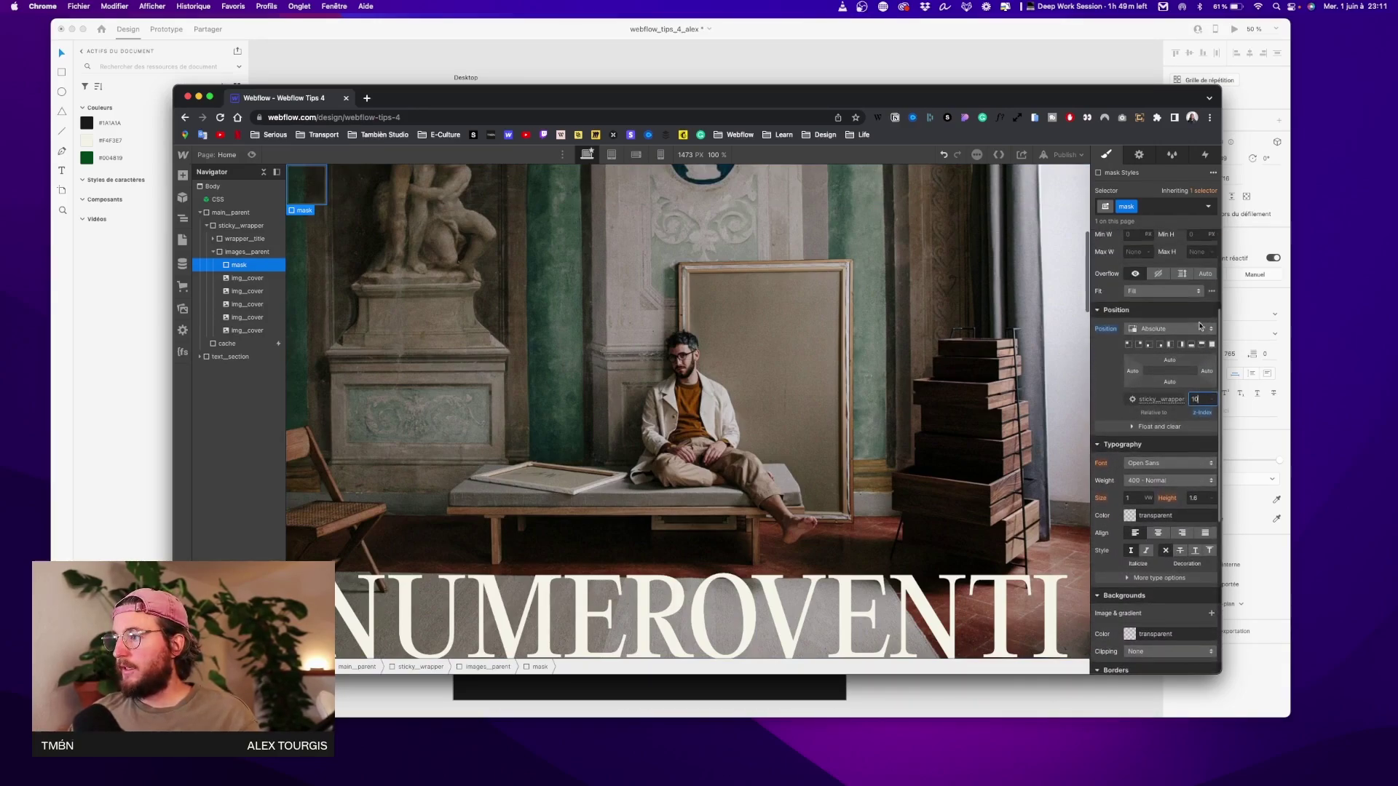
{"action": "left_click", "coordinate": [1212, 344]}
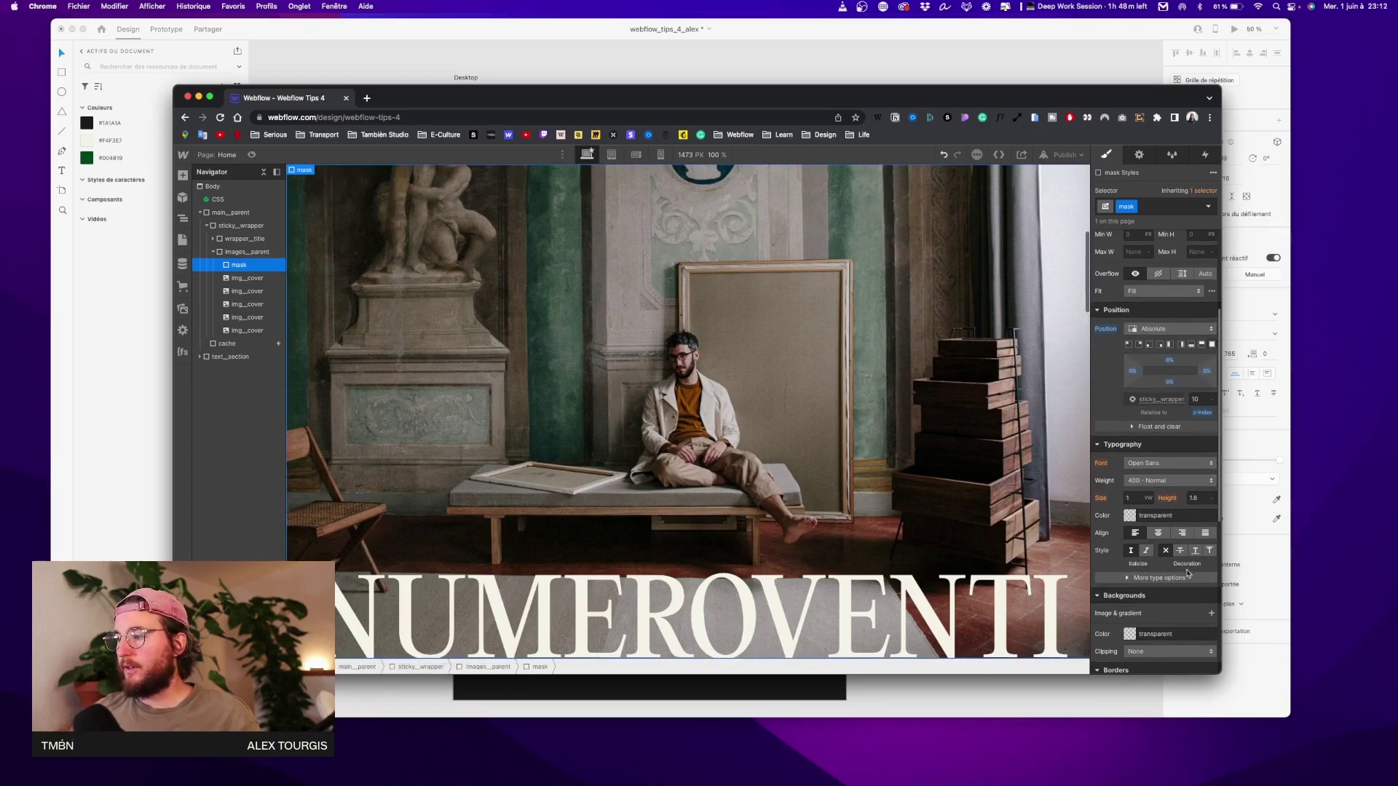
Give mask a black background colour and lower its alpha to a light semi-transparent overlay
{"action": "scroll", "coordinate": [1178, 593], "scroll_direction": "down", "scroll_amount": 5}
{"action": "scroll", "coordinate": [1177, 592], "scroll_direction": "down", "scroll_amount": 1}
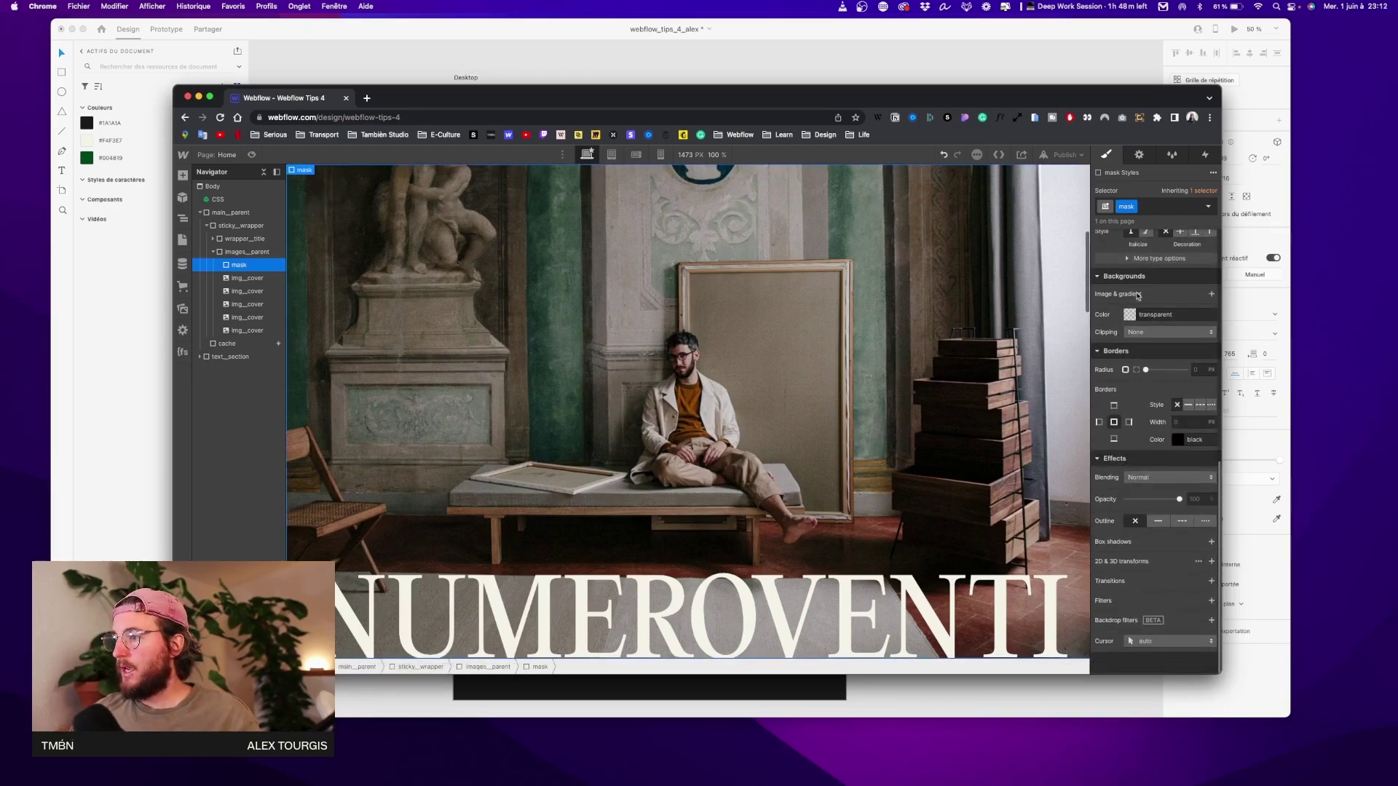
{"action": "left_click", "coordinate": [1129, 315]}
{"action": "left_click", "coordinate": [1117, 485]}
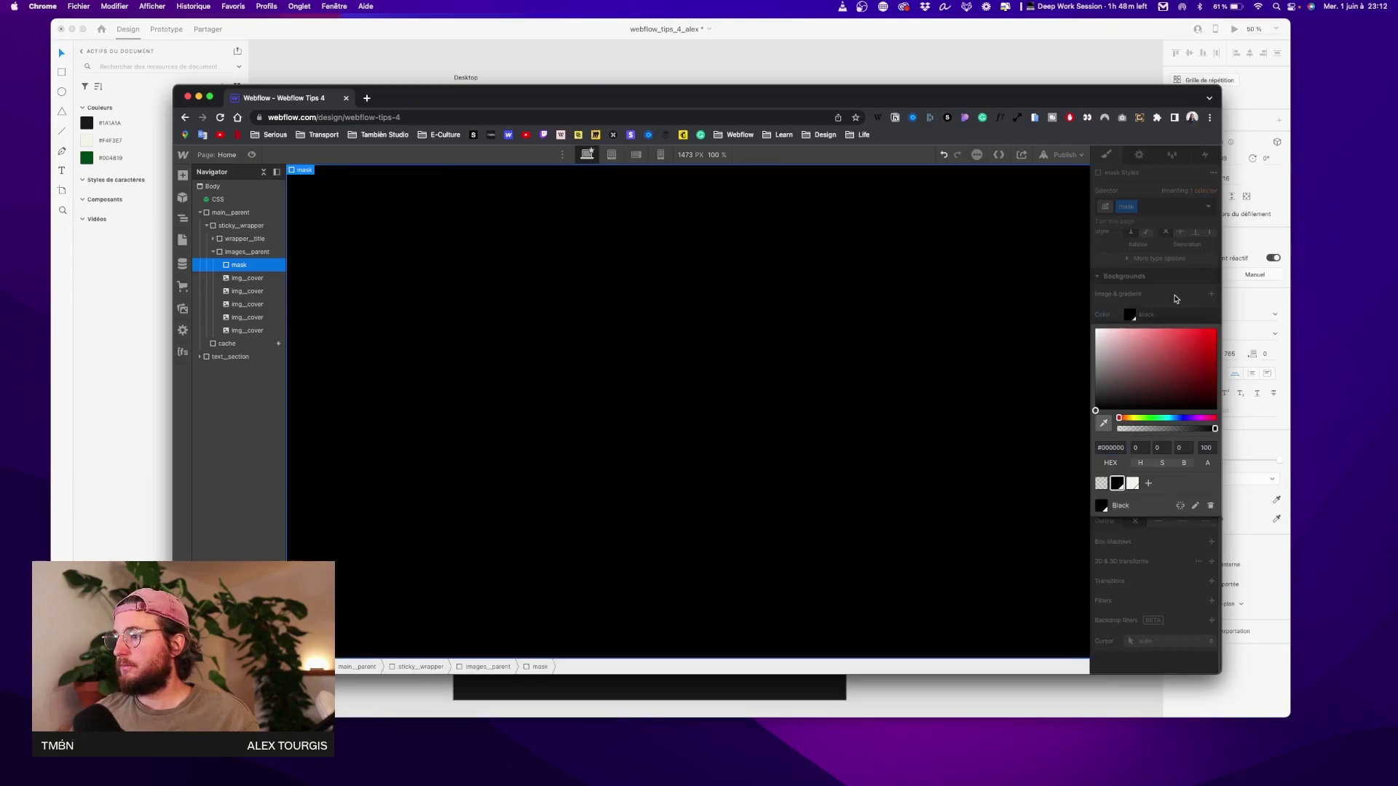
{"action": "left_click", "coordinate": [1175, 298]}
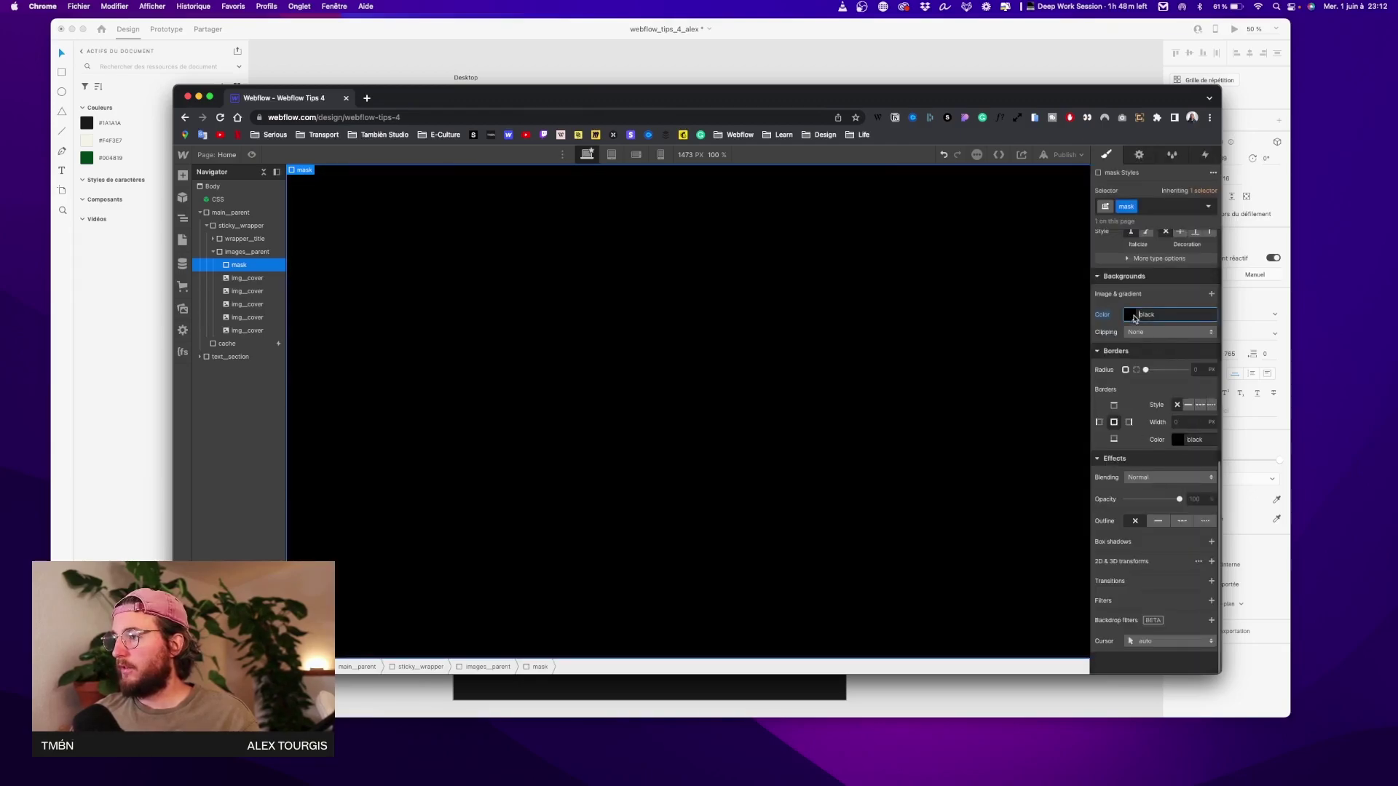
{"action": "left_click", "coordinate": [1135, 314]}
{"action": "left_click_drag", "start_coordinate": [1173, 427], "coordinate": [1131, 427]}
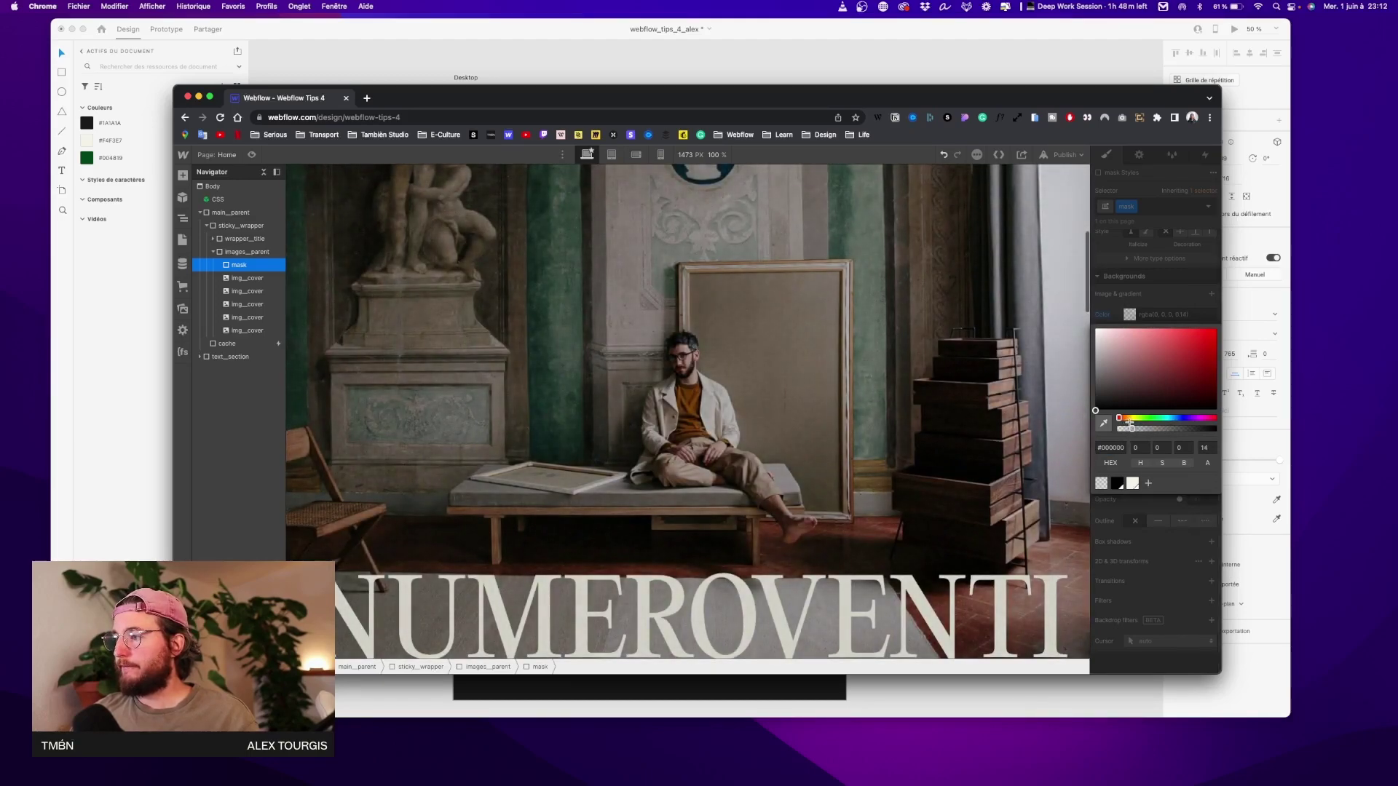
{"action": "left_click", "coordinate": [1165, 297]}
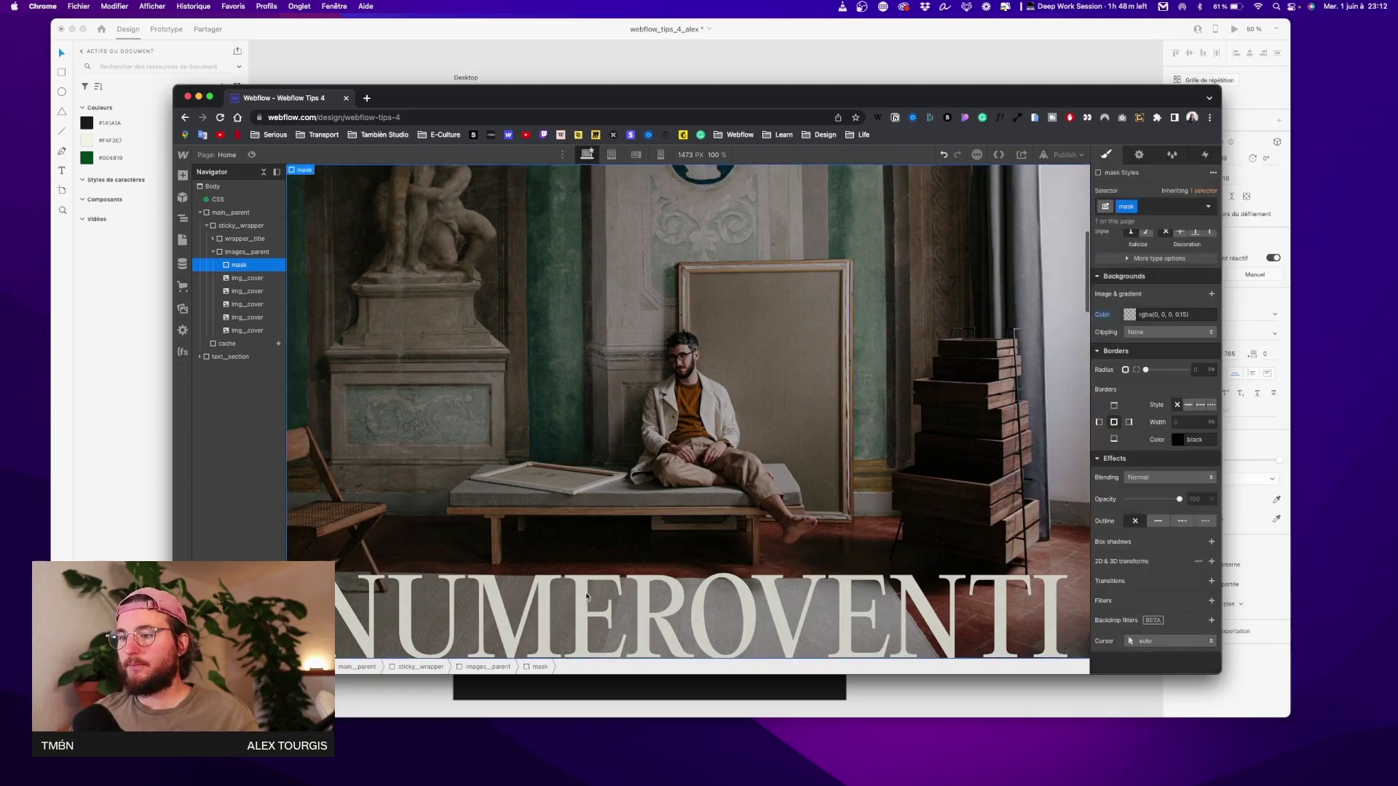
Set the z-index of wrapper__title to 12 so the title sits above the mask
{"action": "left_click", "coordinate": [234, 238]}
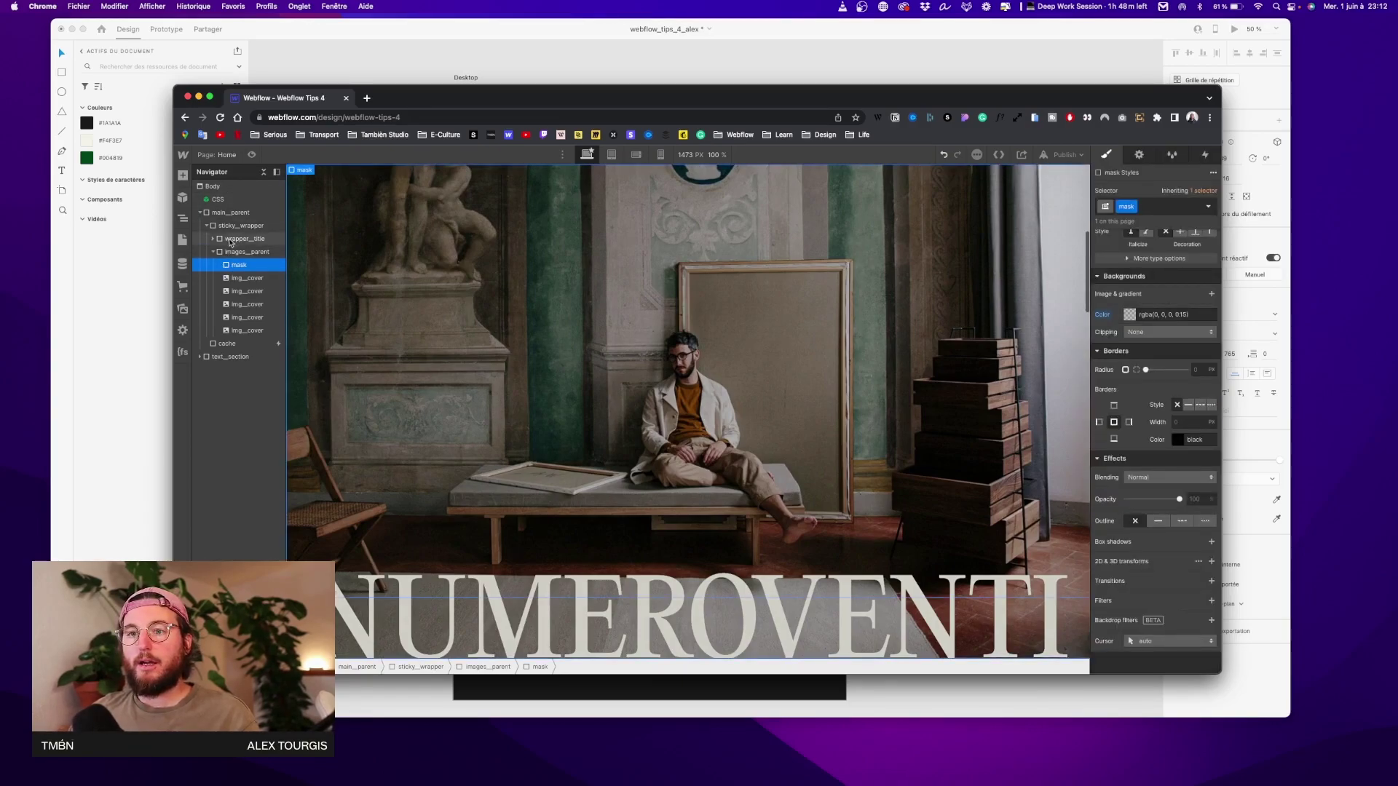
{"action": "scroll", "coordinate": [1189, 498], "scroll_direction": "up", "scroll_amount": 6}
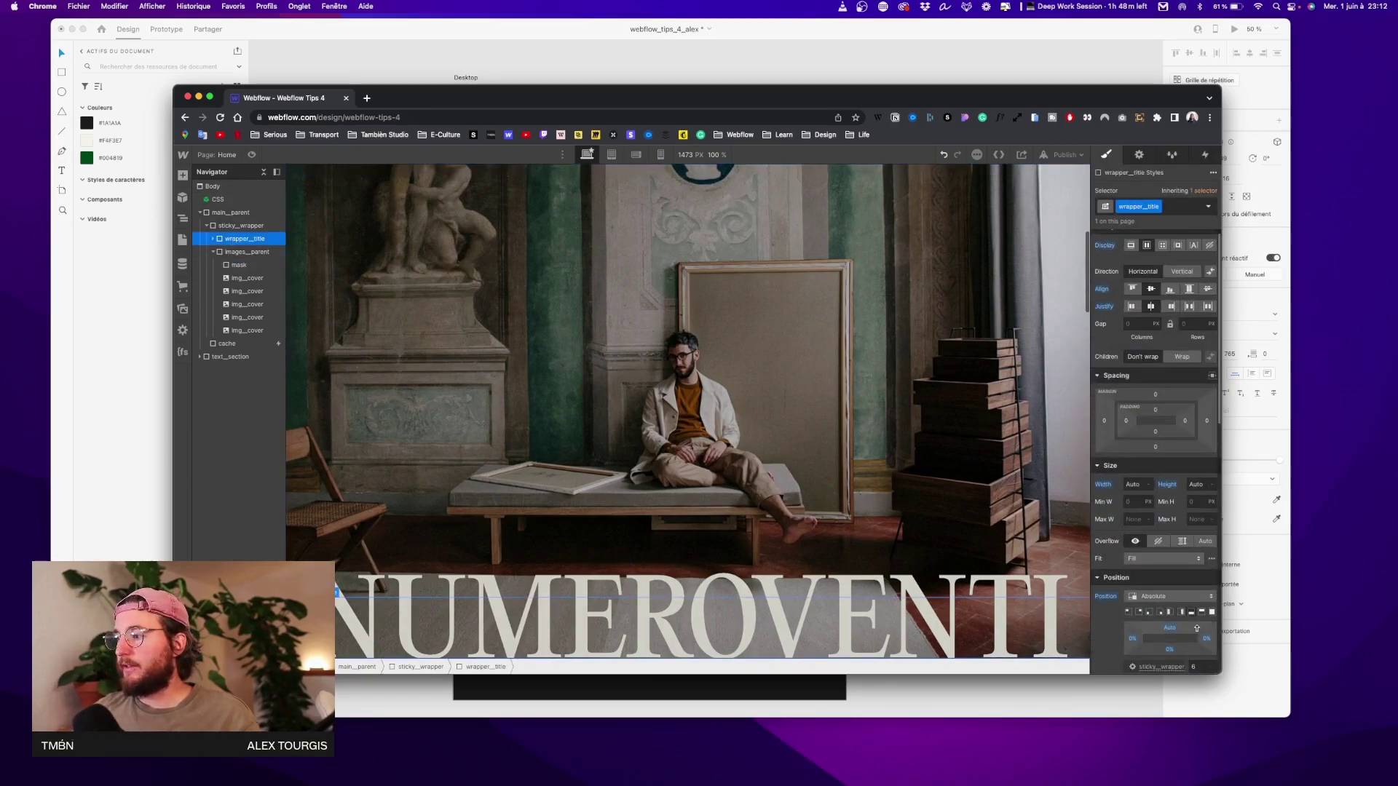
{"action": "scroll", "coordinate": [1199, 637], "scroll_direction": "down", "scroll_amount": 1}
{"action": "type", "text": "12"}
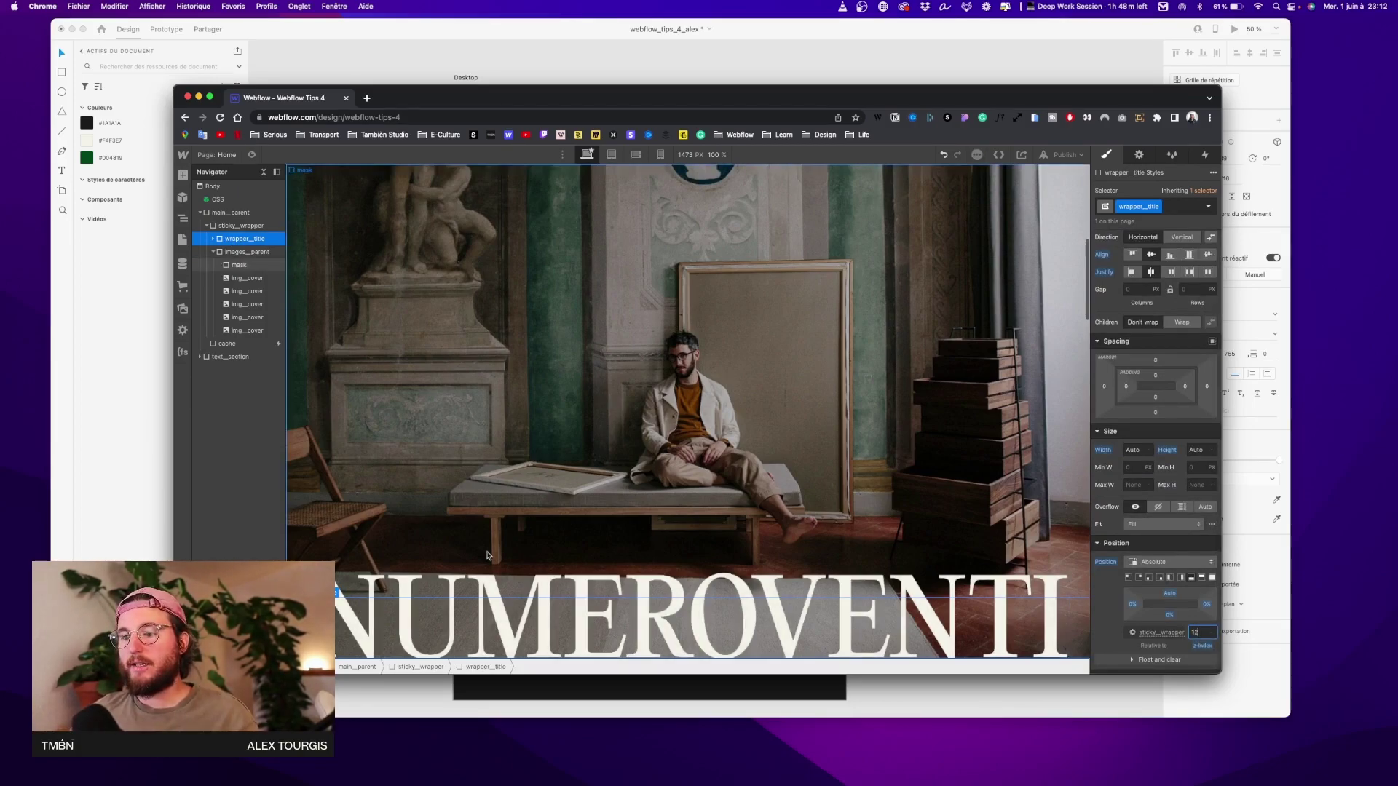
Preview the page and scroll through the sticky section to check the image transitions, mask and title
{"action": "key", "text": "super+shift+p"}
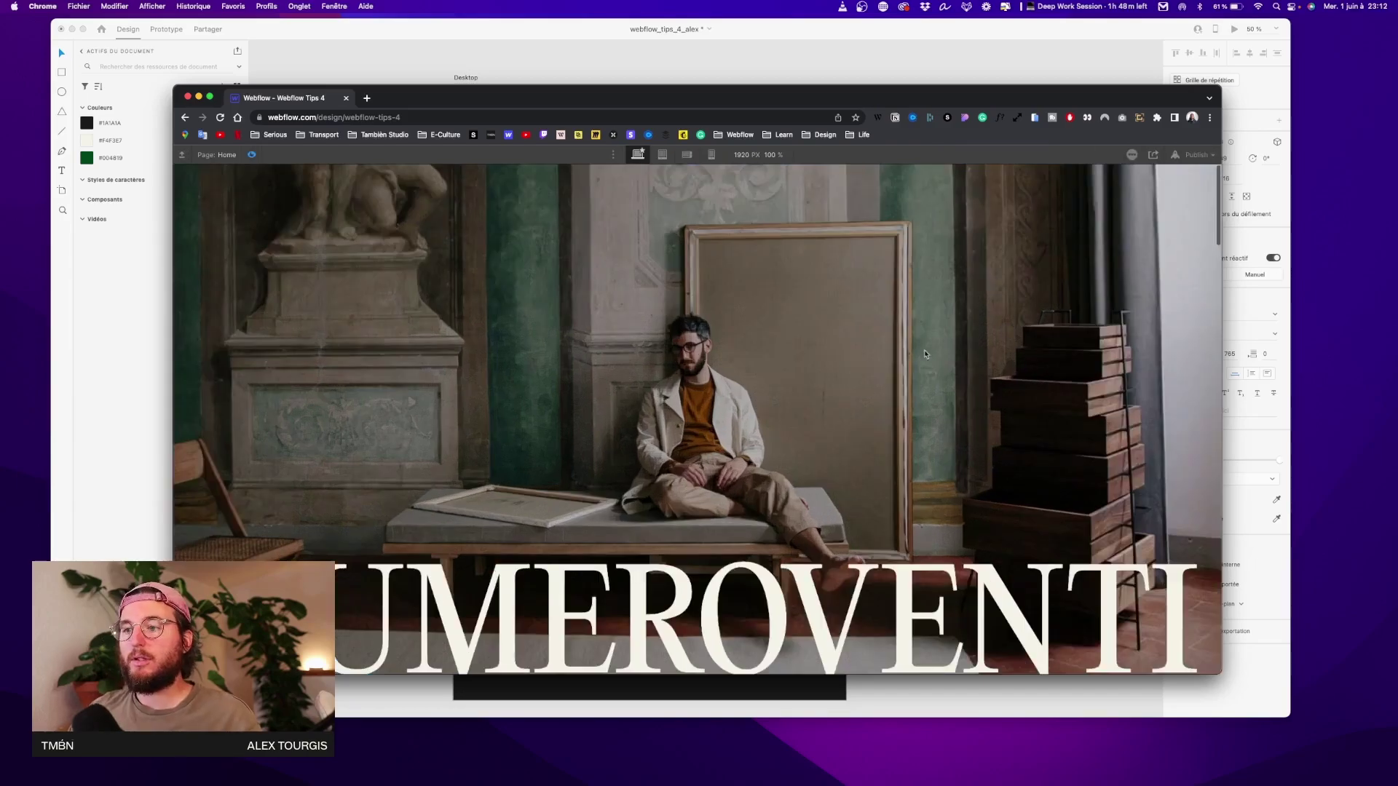
{"action": "scroll", "coordinate": [808, 447], "scroll_direction": "down", "scroll_amount": 3}
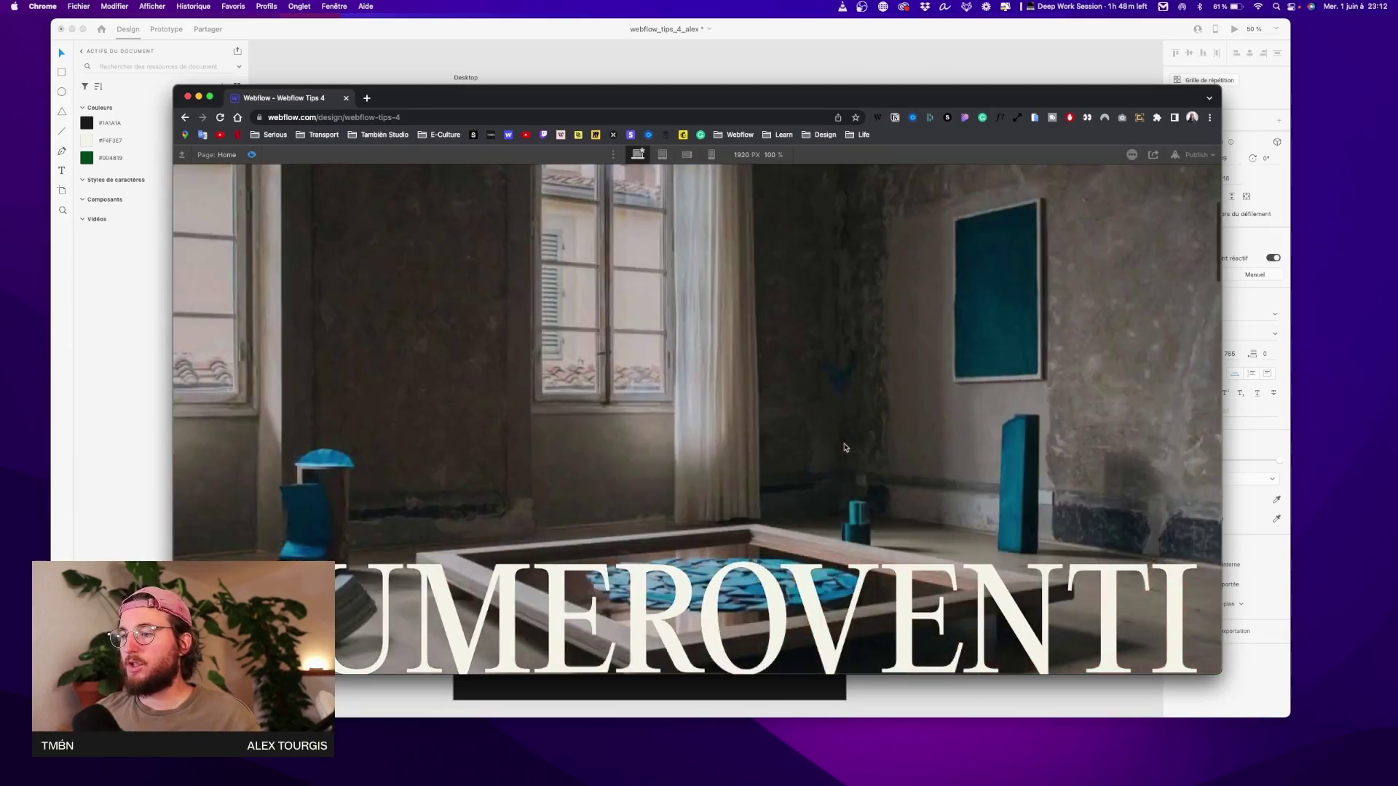
{"action": "scroll", "coordinate": [845, 447], "scroll_direction": "down", "scroll_amount": 3}
{"action": "scroll", "coordinate": [845, 447], "scroll_direction": "down", "scroll_amount": 5}
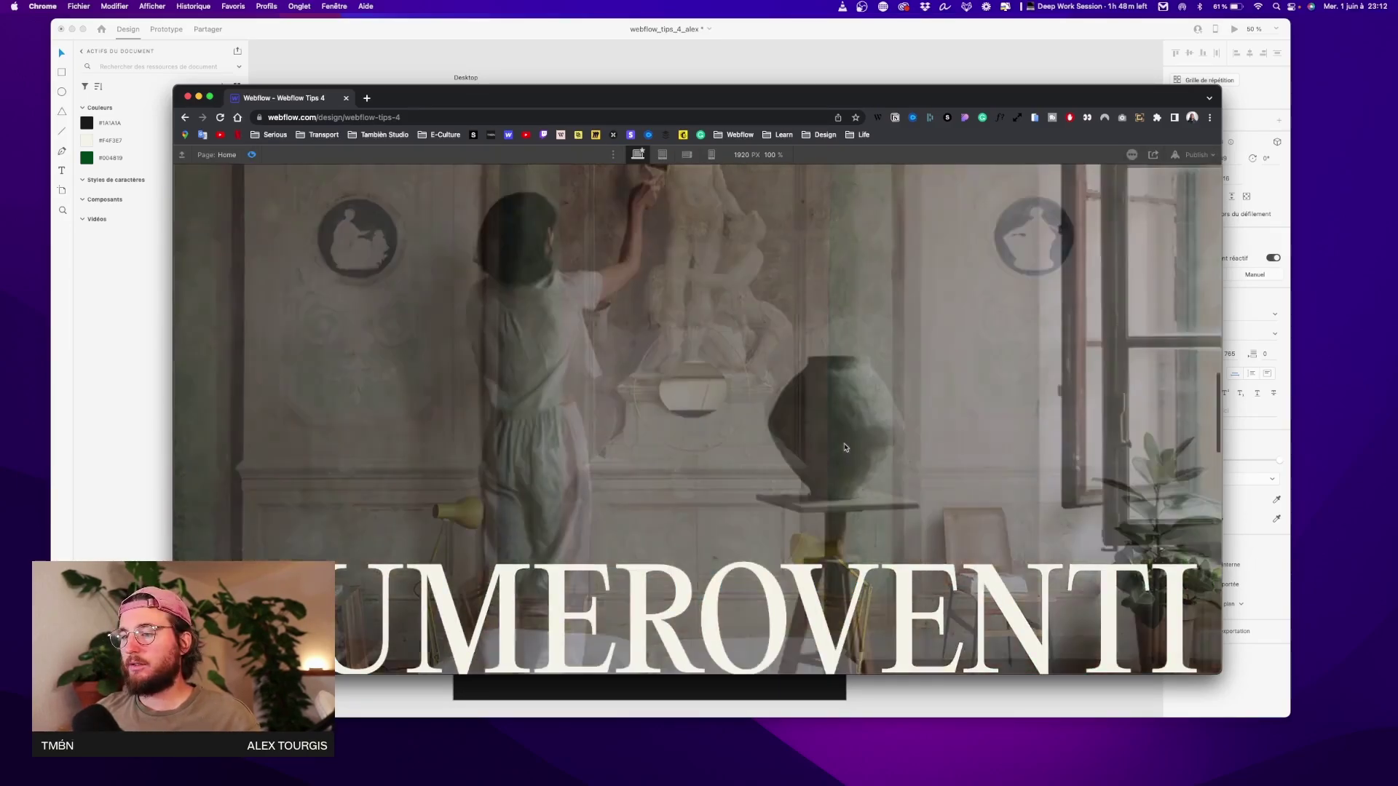
{"action": "scroll", "coordinate": [845, 444], "scroll_direction": "down", "scroll_amount": 10}
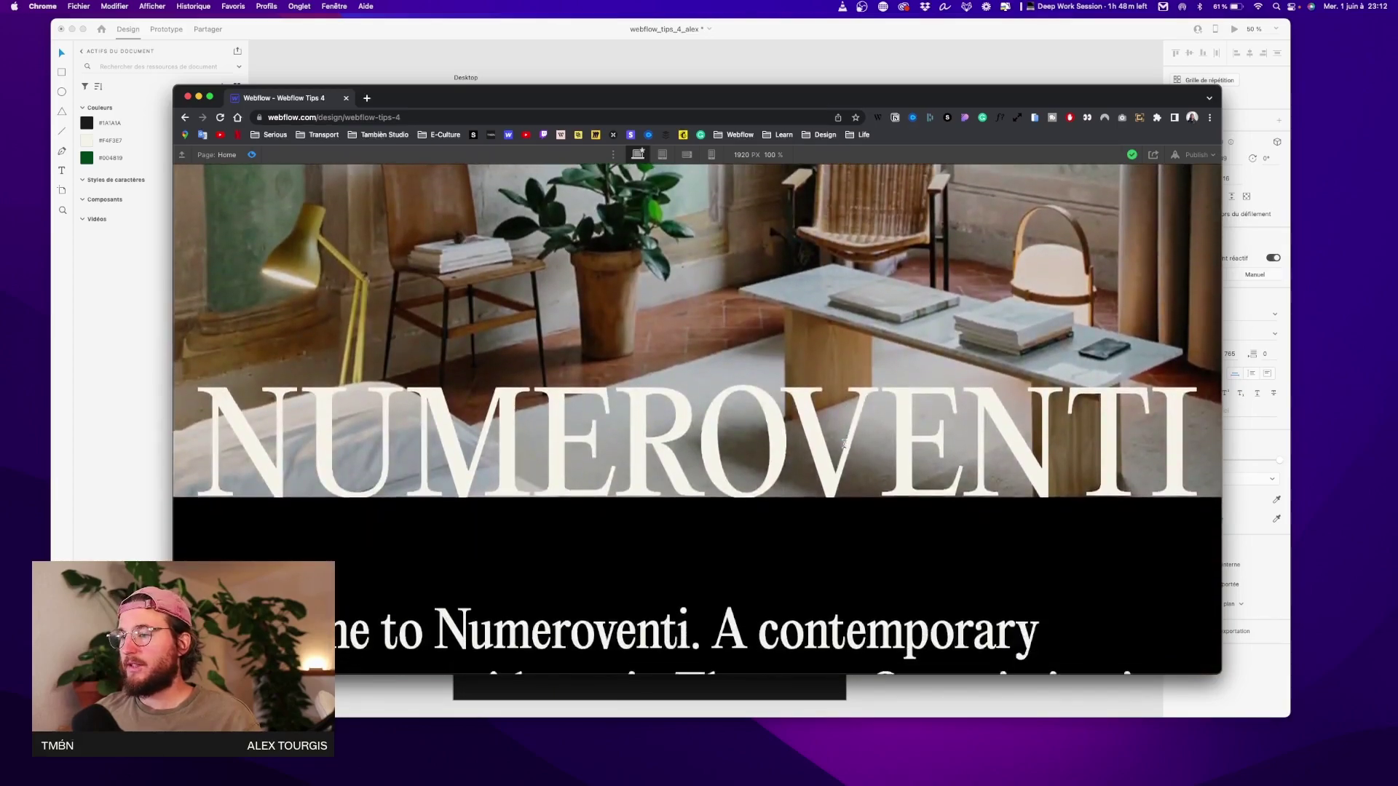
{"action": "scroll", "coordinate": [704, 551], "scroll_direction": "up", "scroll_amount": 4}
{"action": "scroll", "coordinate": [704, 551], "scroll_direction": "down", "scroll_amount": 4}
{"action": "scroll", "coordinate": [717, 547], "scroll_direction": "up", "scroll_amount": 8}
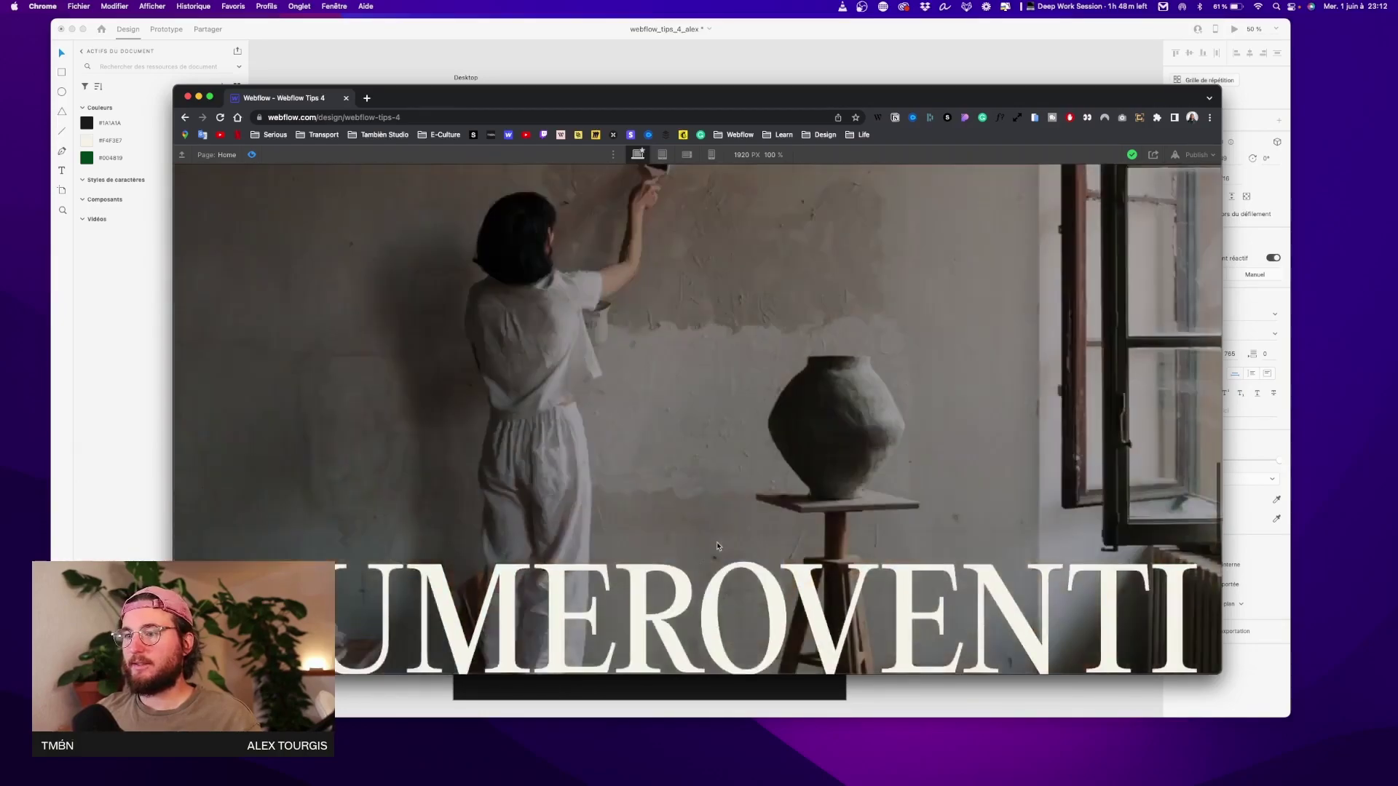
{"action": "scroll", "coordinate": [718, 547], "scroll_direction": "up", "scroll_amount": 5}
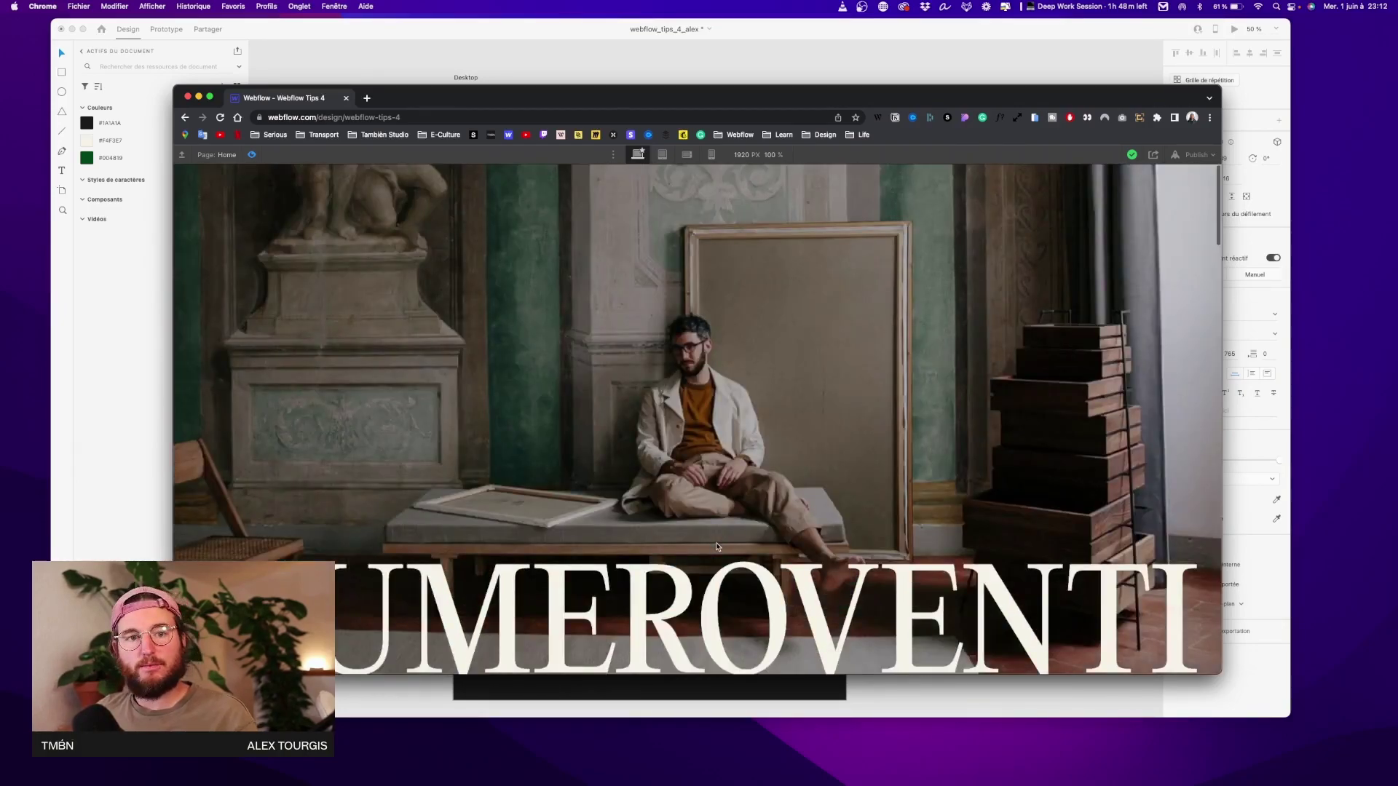